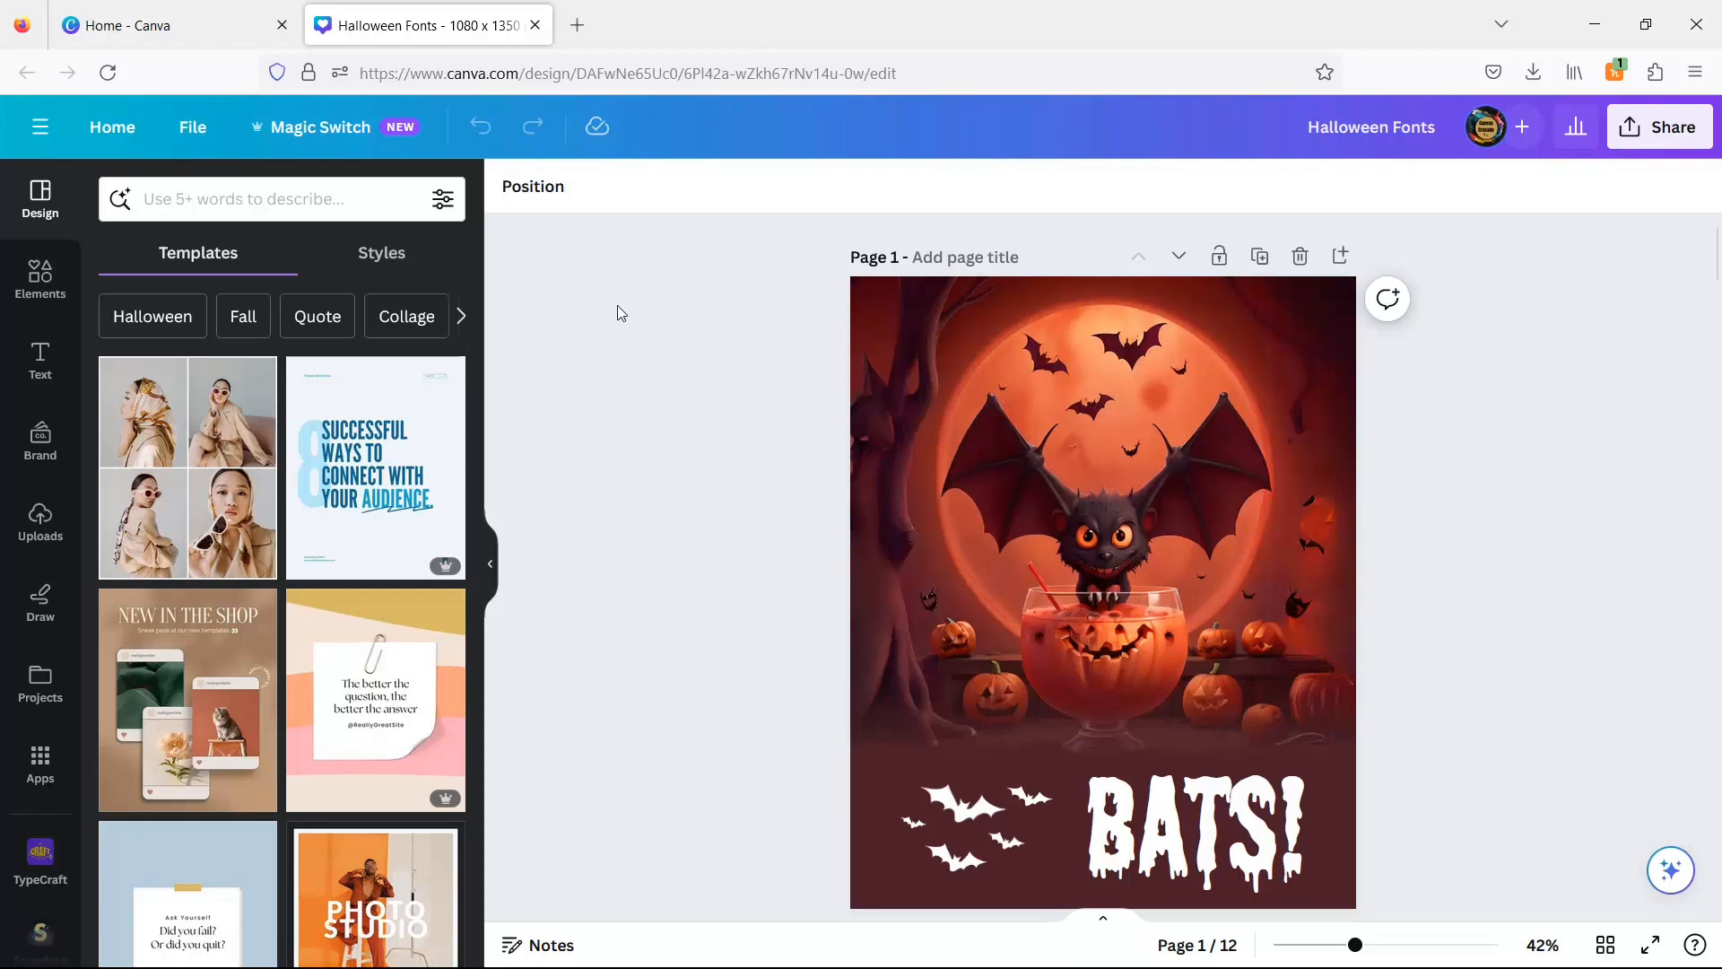
# Add a heading to page 1 and enter the text "BATS!".
pyautogui.click(790, 483)
pyautogui.click(40, 359)
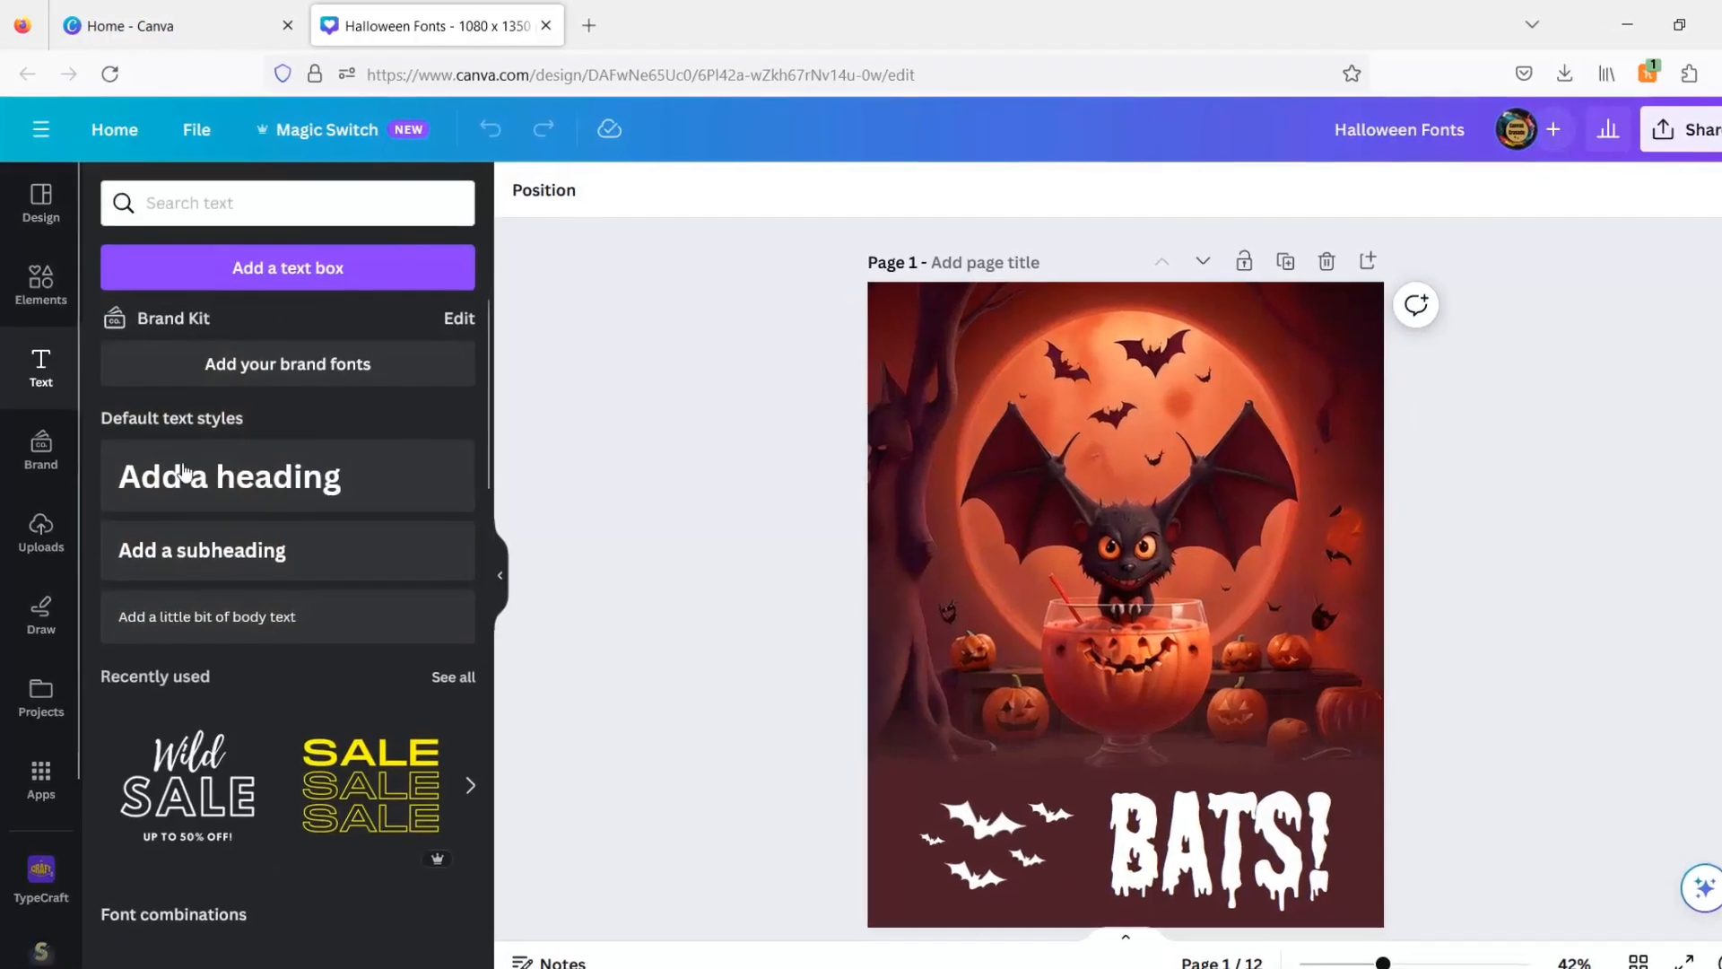
pyautogui.click(244, 471)
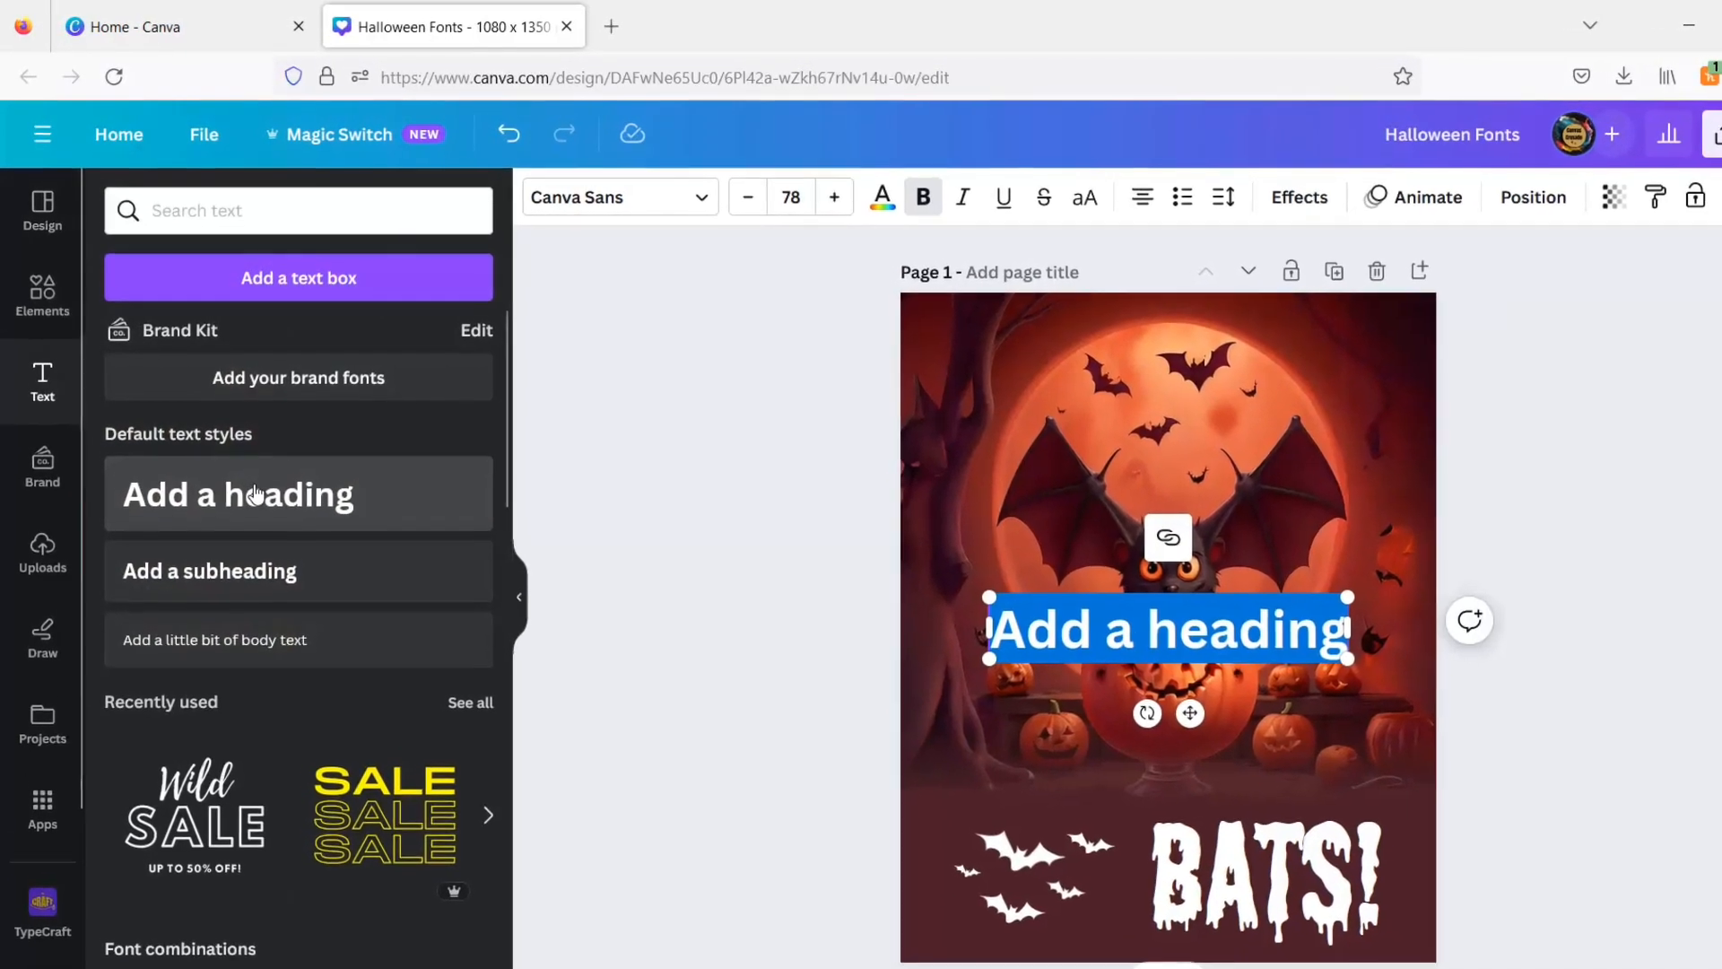
pyautogui.write('BATS')
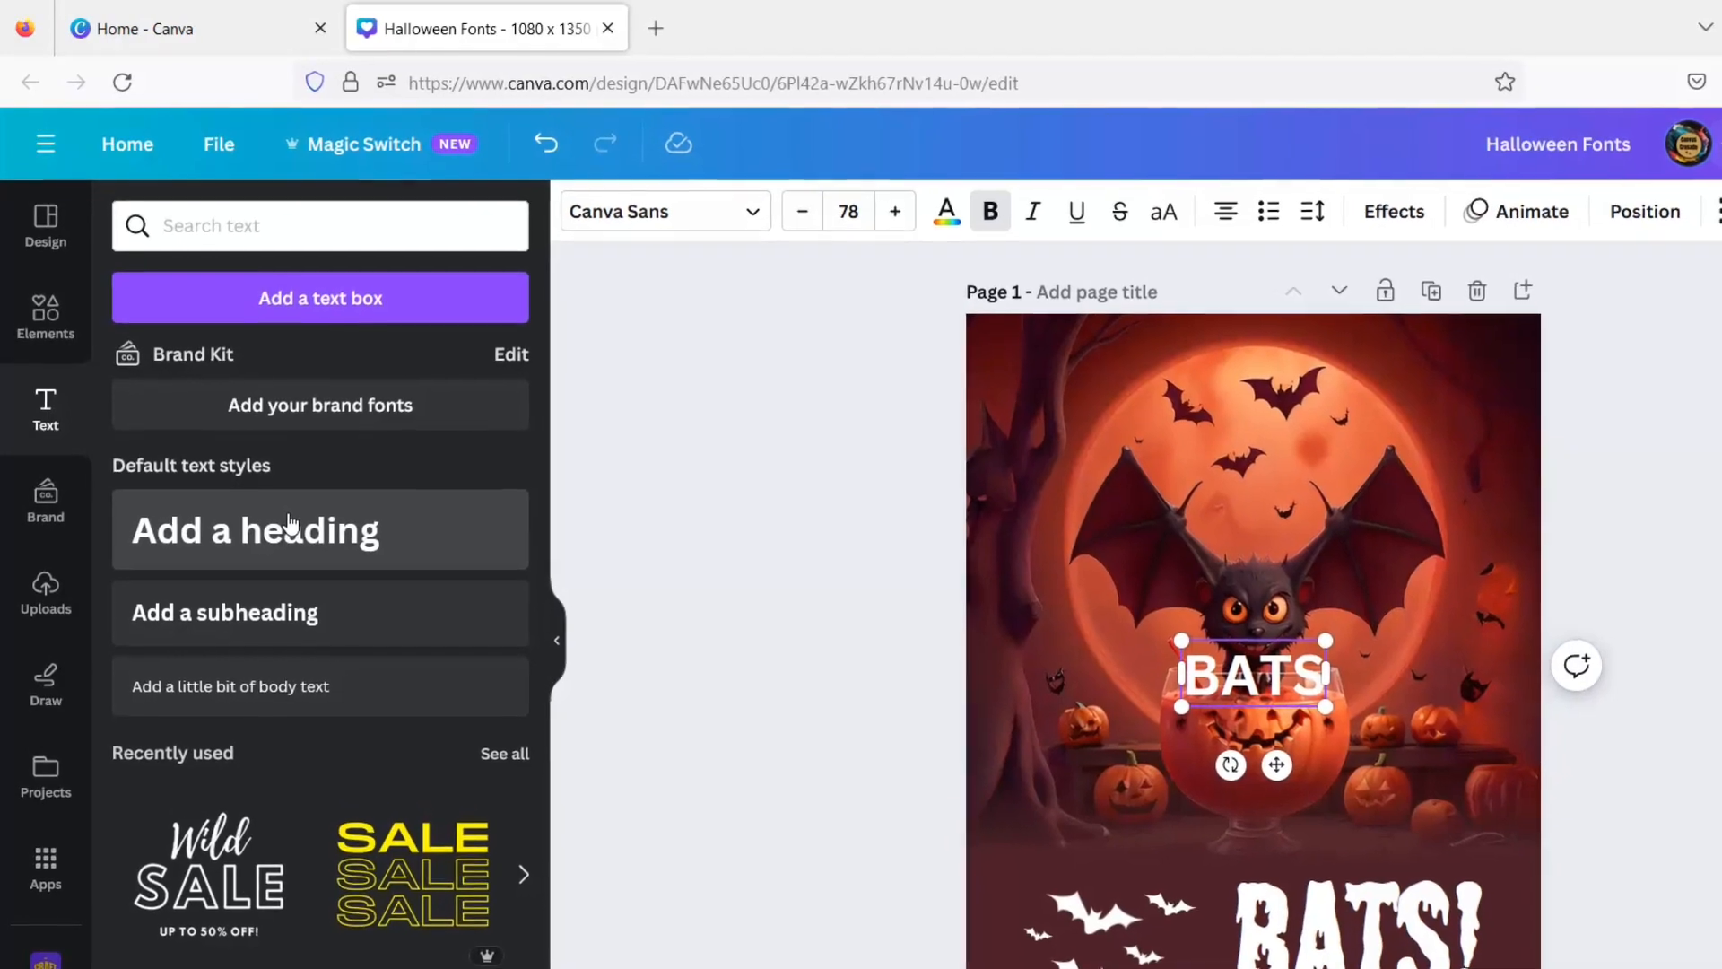
pyautogui.write('!')
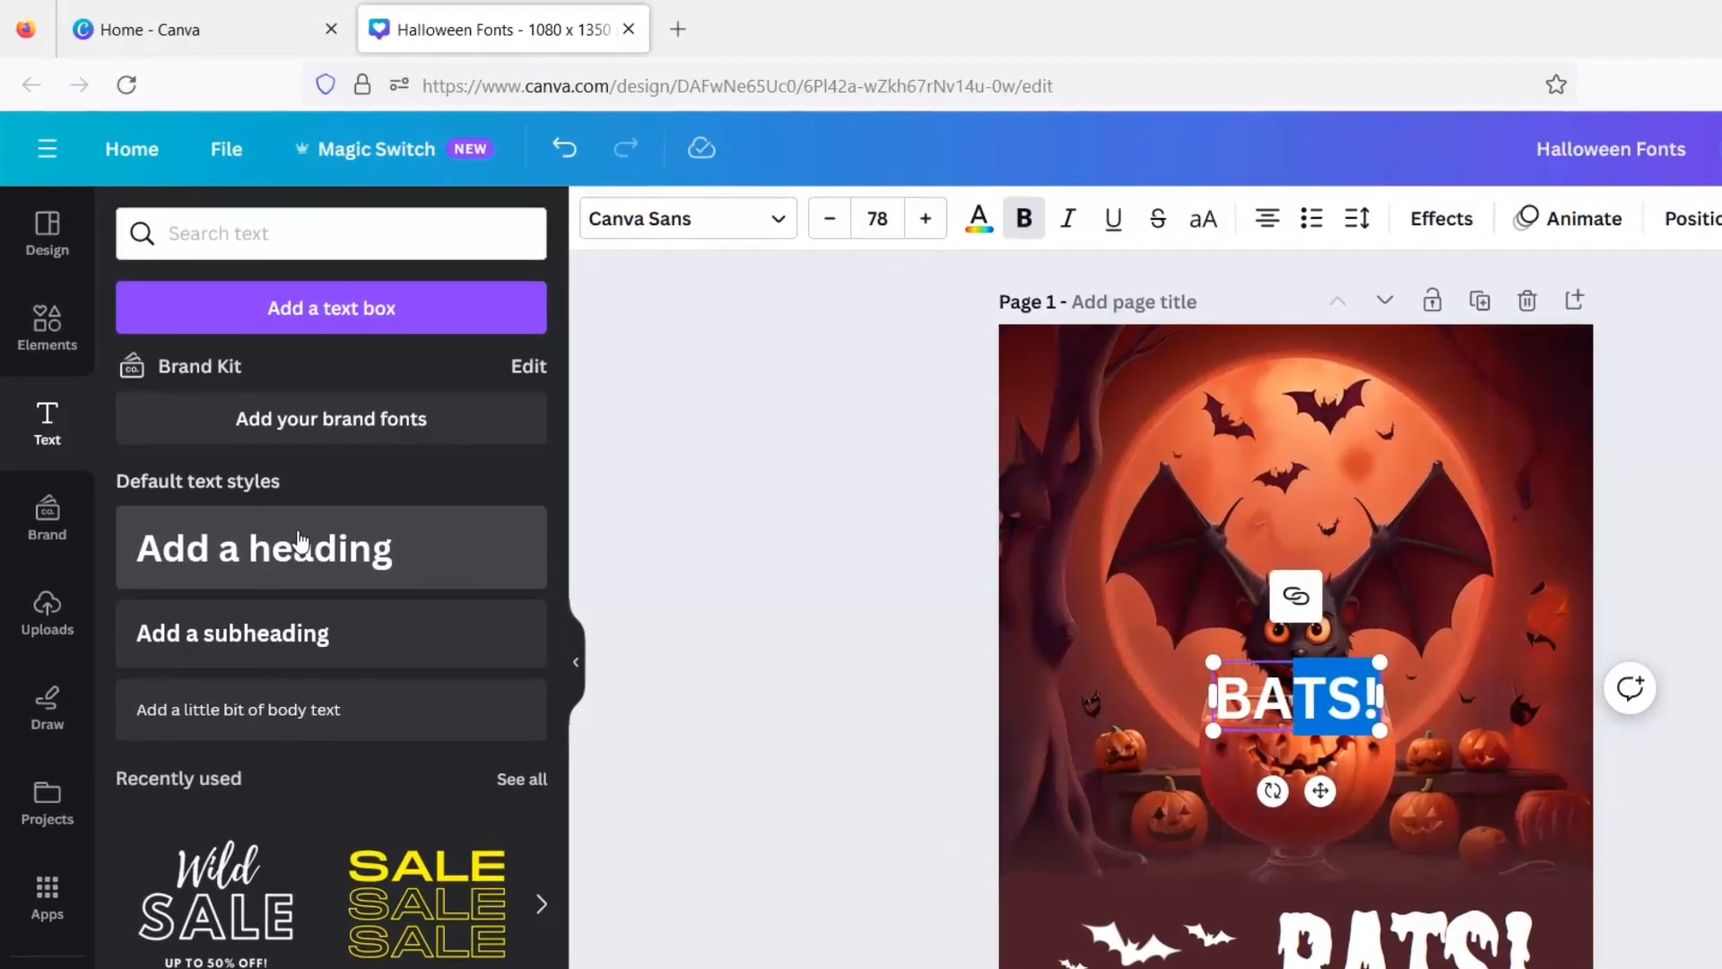
# Search the fonts for "halloween" and set the new BATS! heading in Shlop.
pyautogui.hotkey('ctrl', 'a')
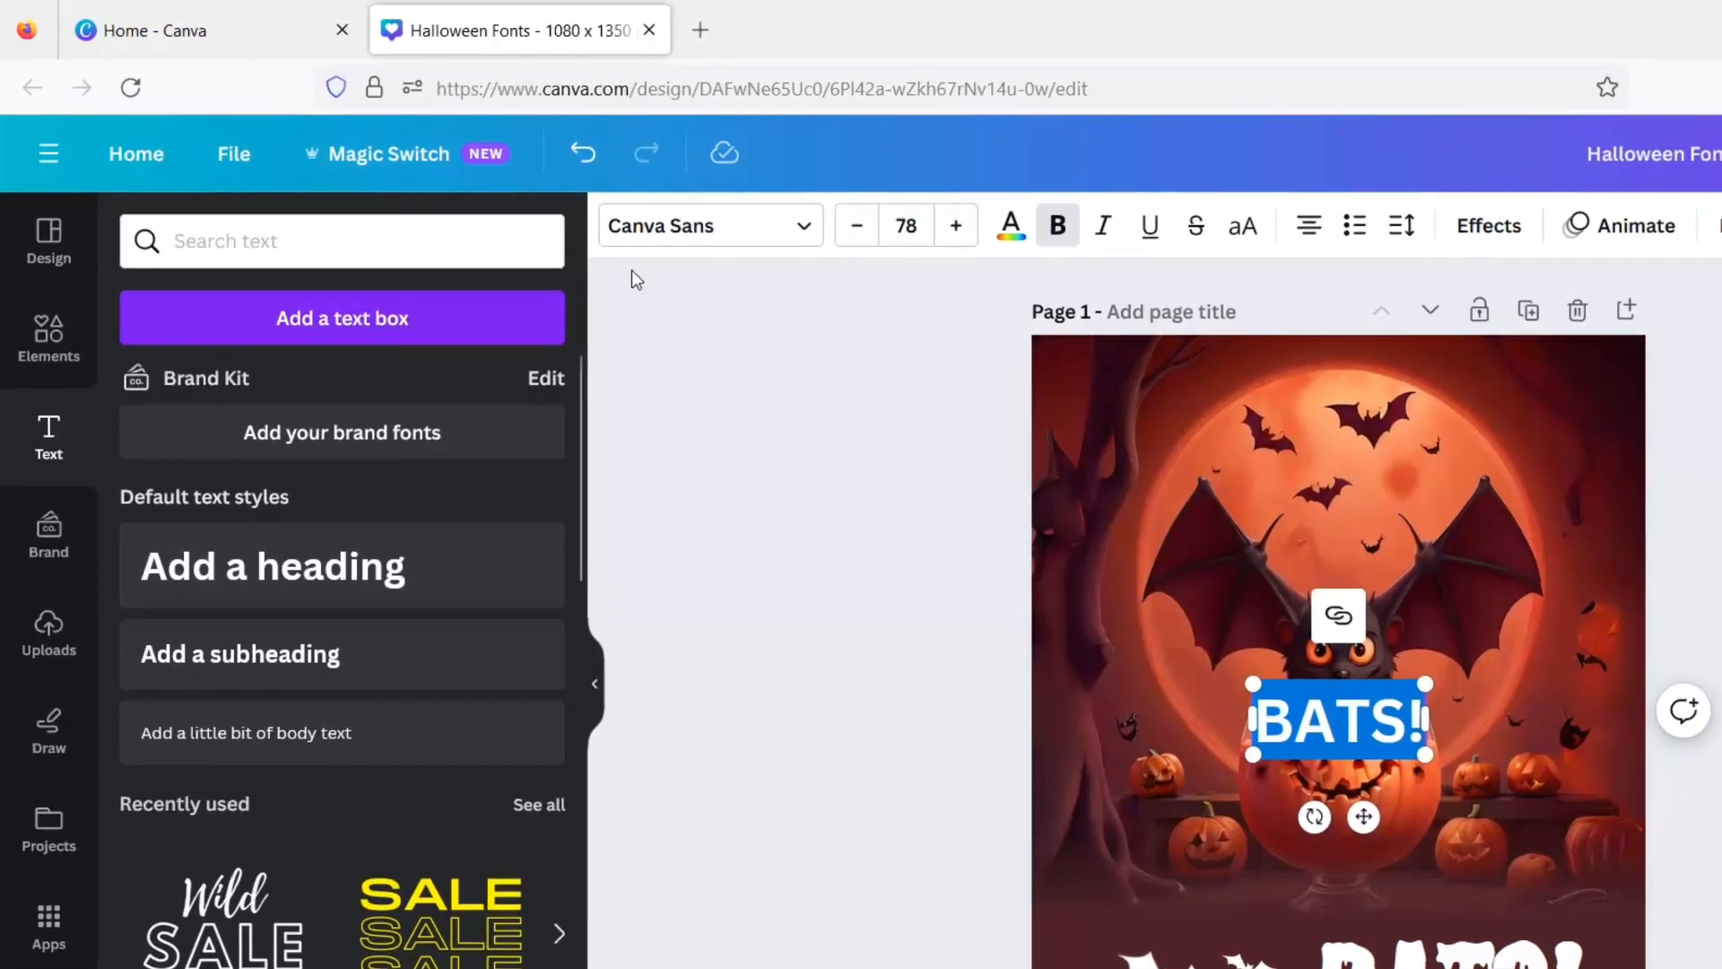
pyautogui.click(749, 224)
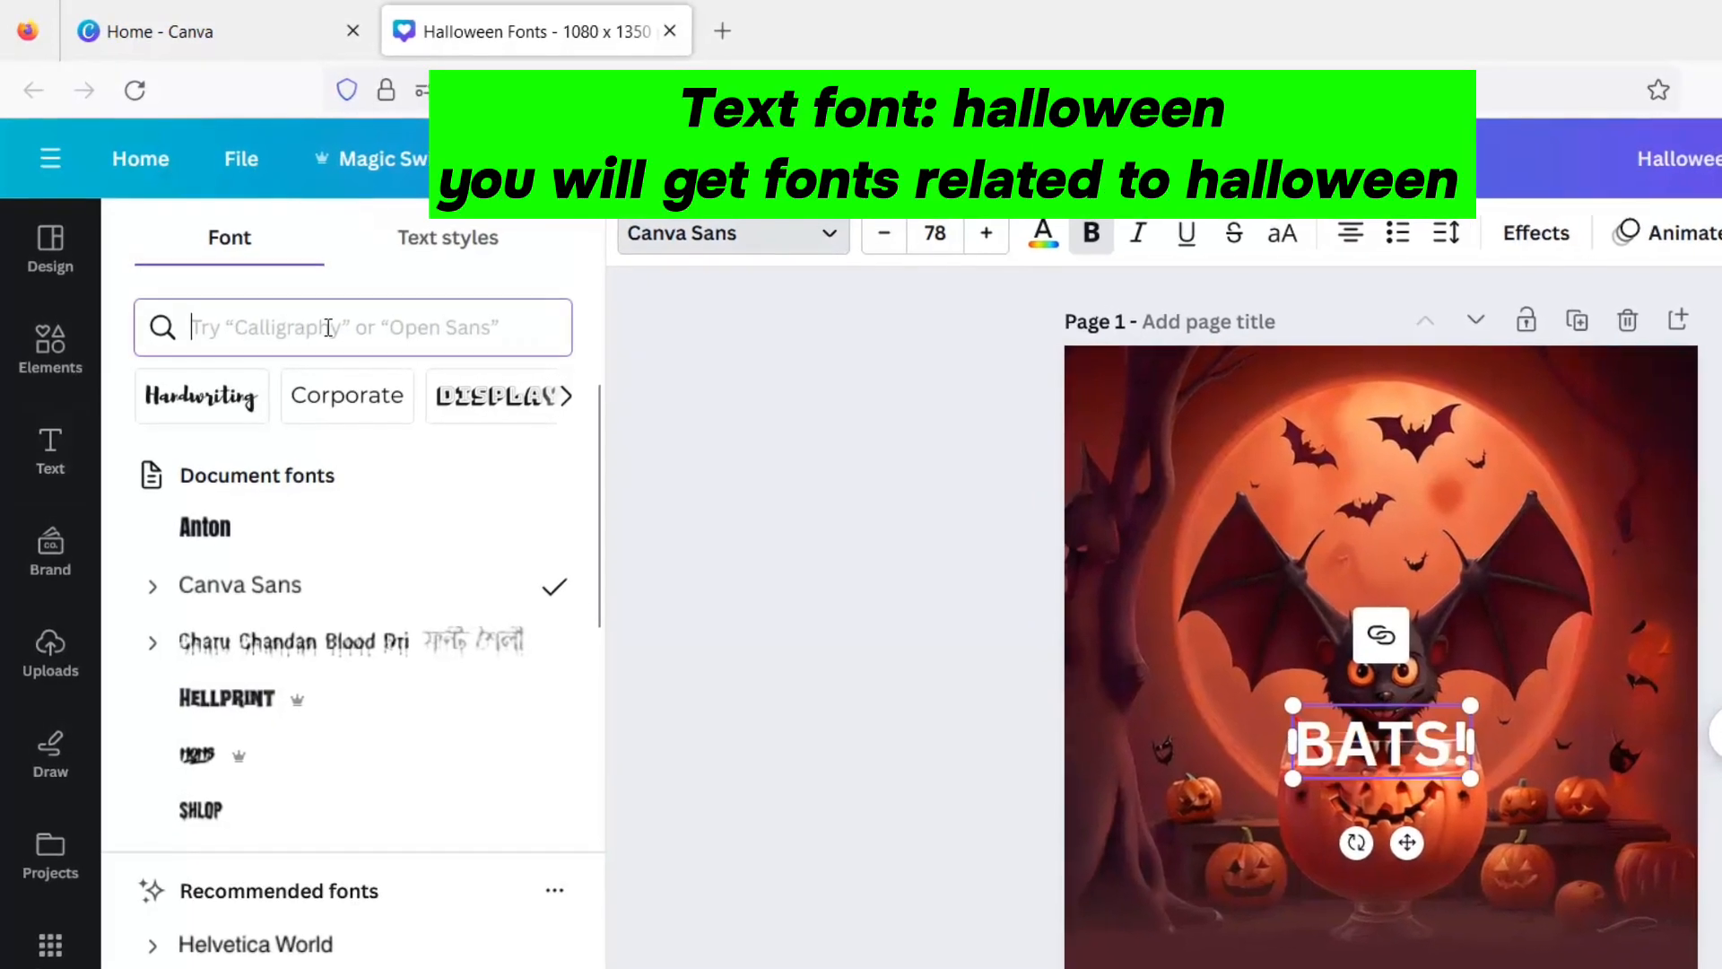
pyautogui.click(326, 324)
pyautogui.write('ha')
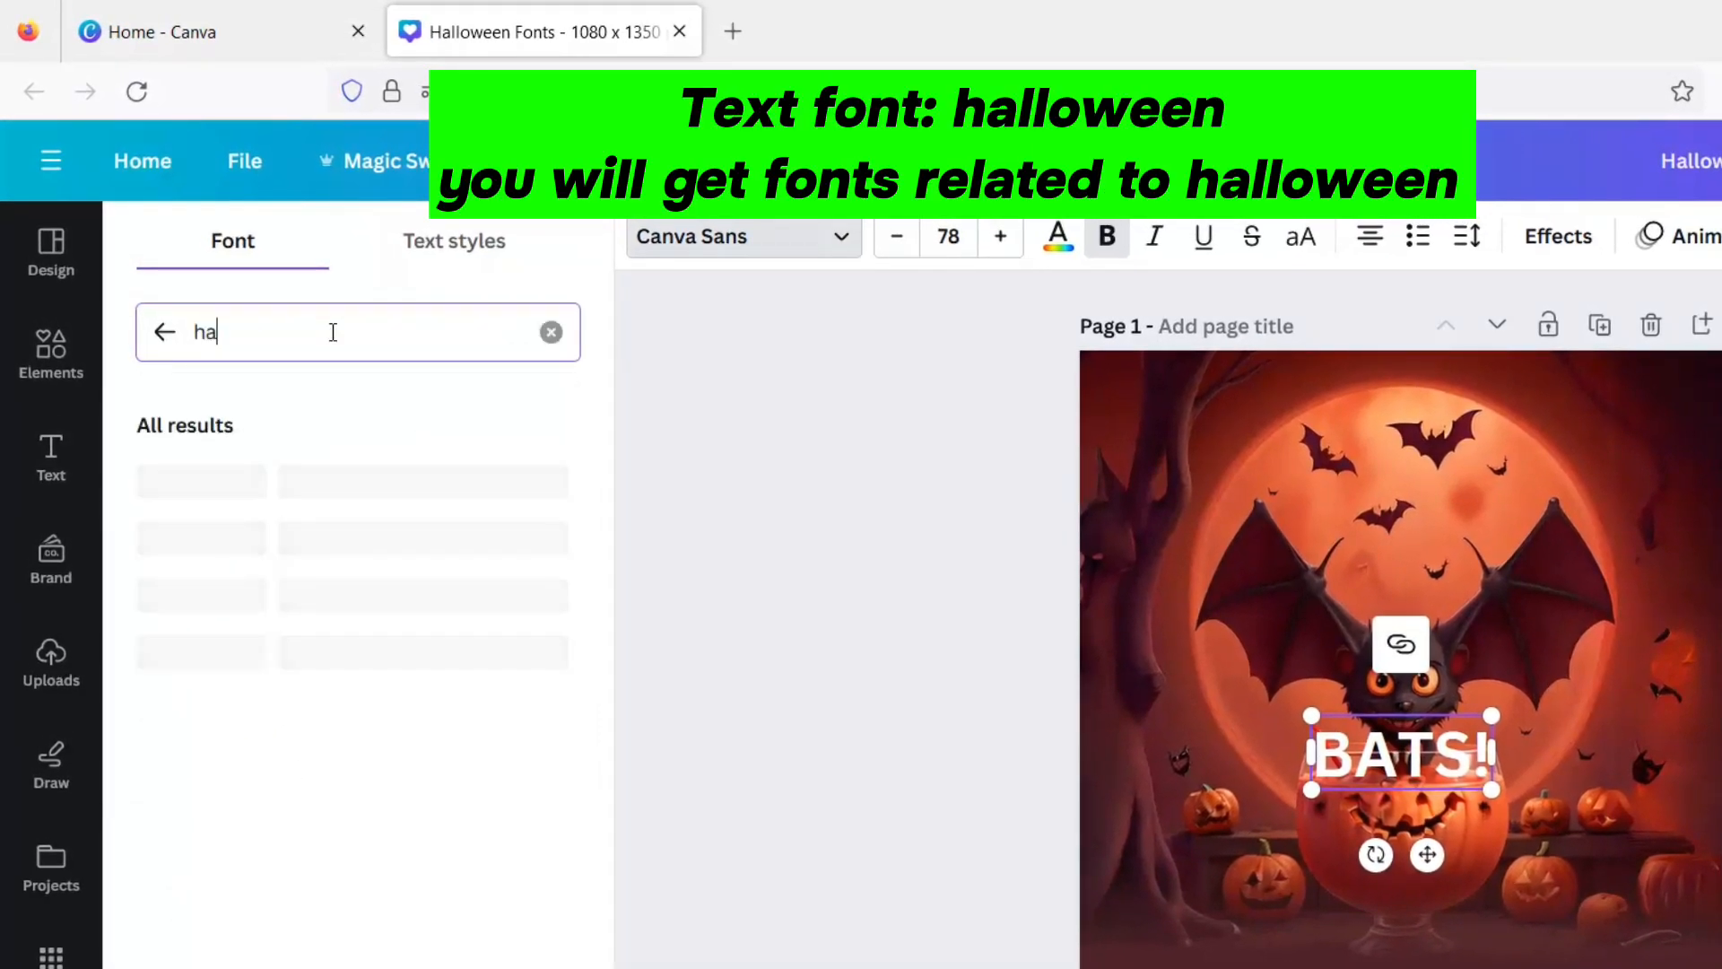
pyautogui.write('lloween')
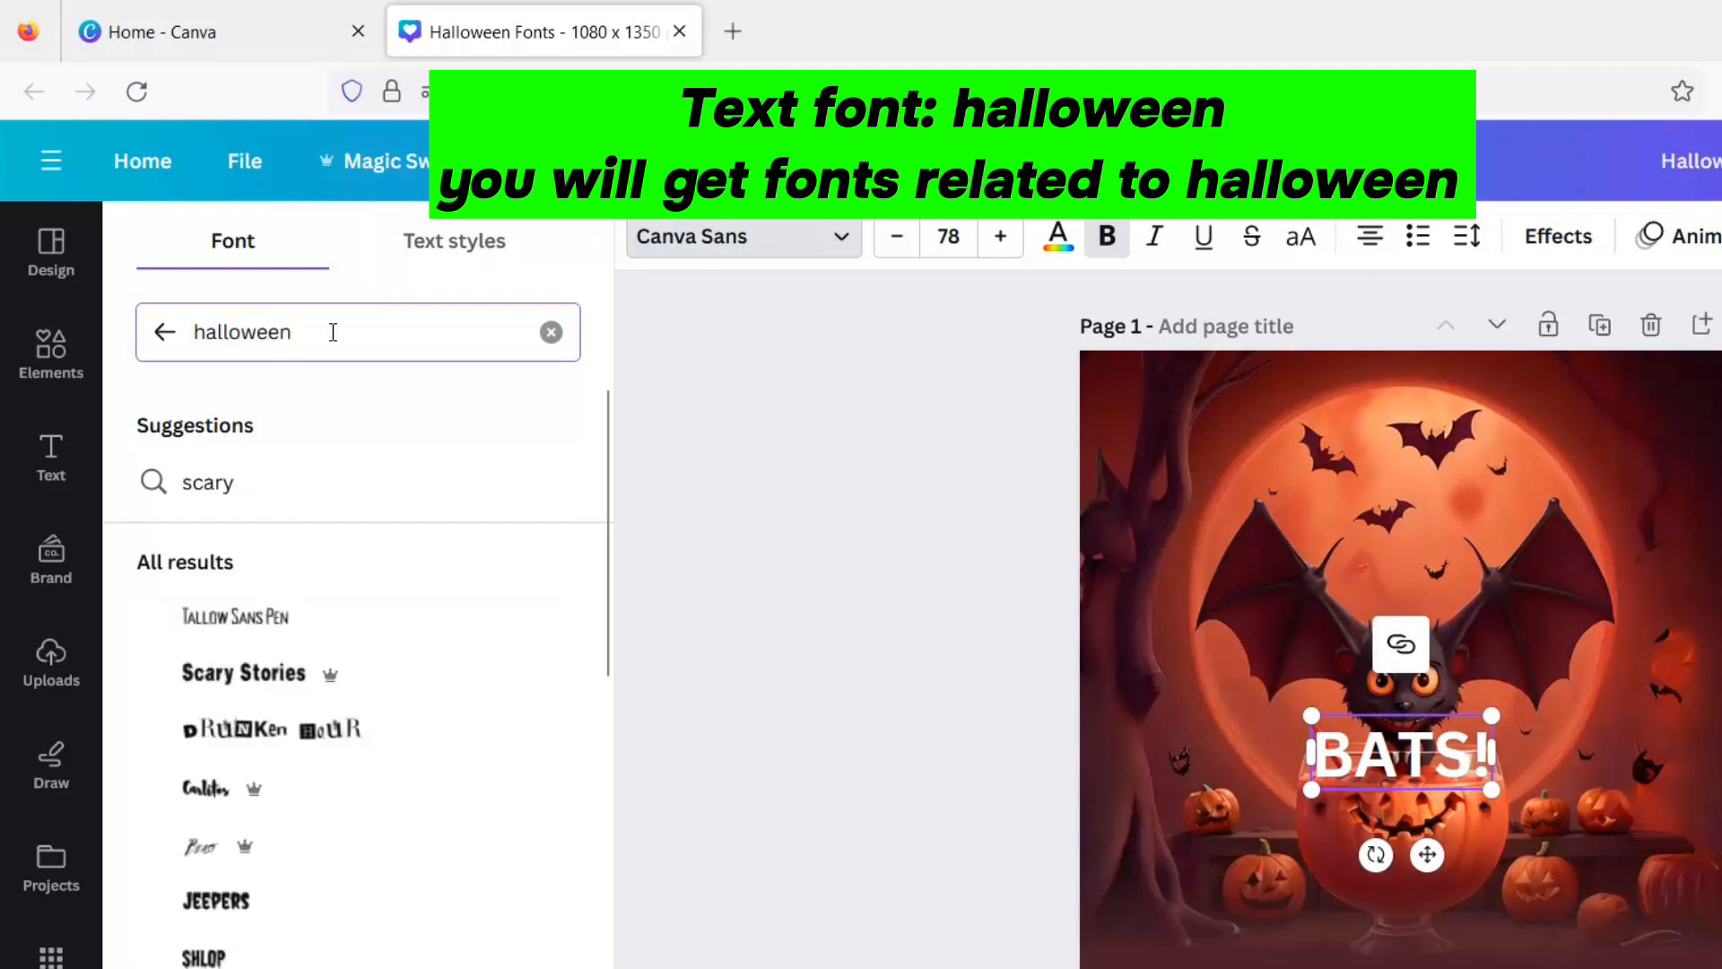
pyautogui.scroll(-2, 353, 607)
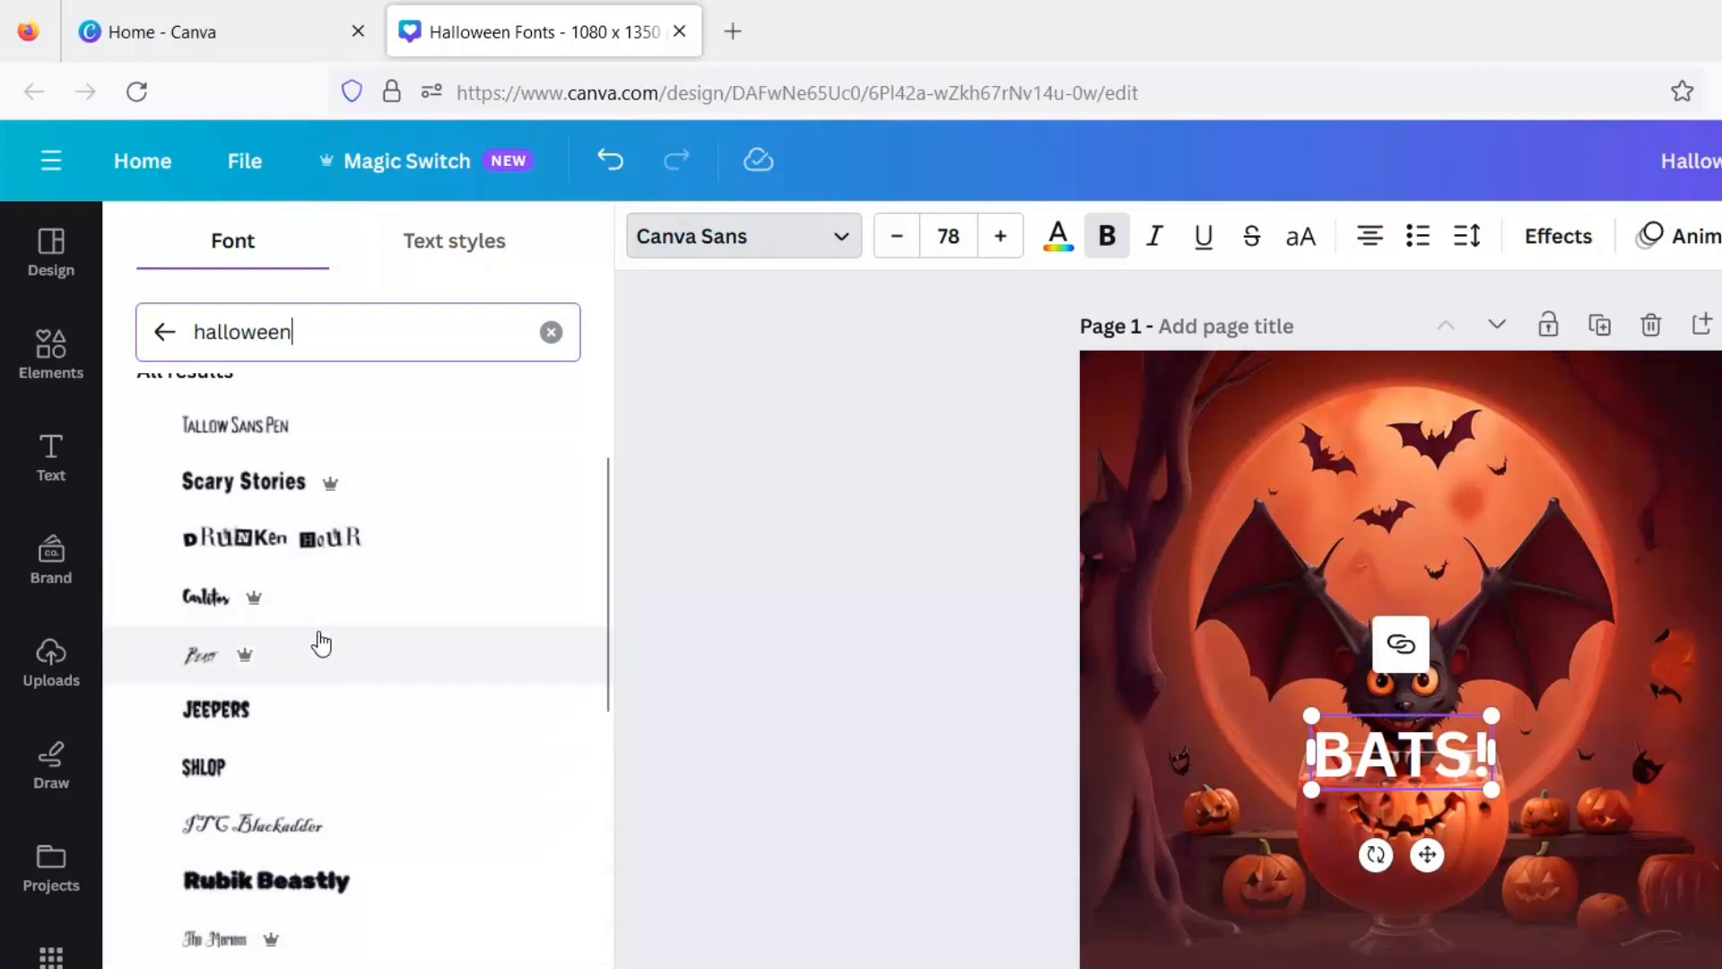
pyautogui.scroll(-1, 261, 677)
pyautogui.click(252, 679)
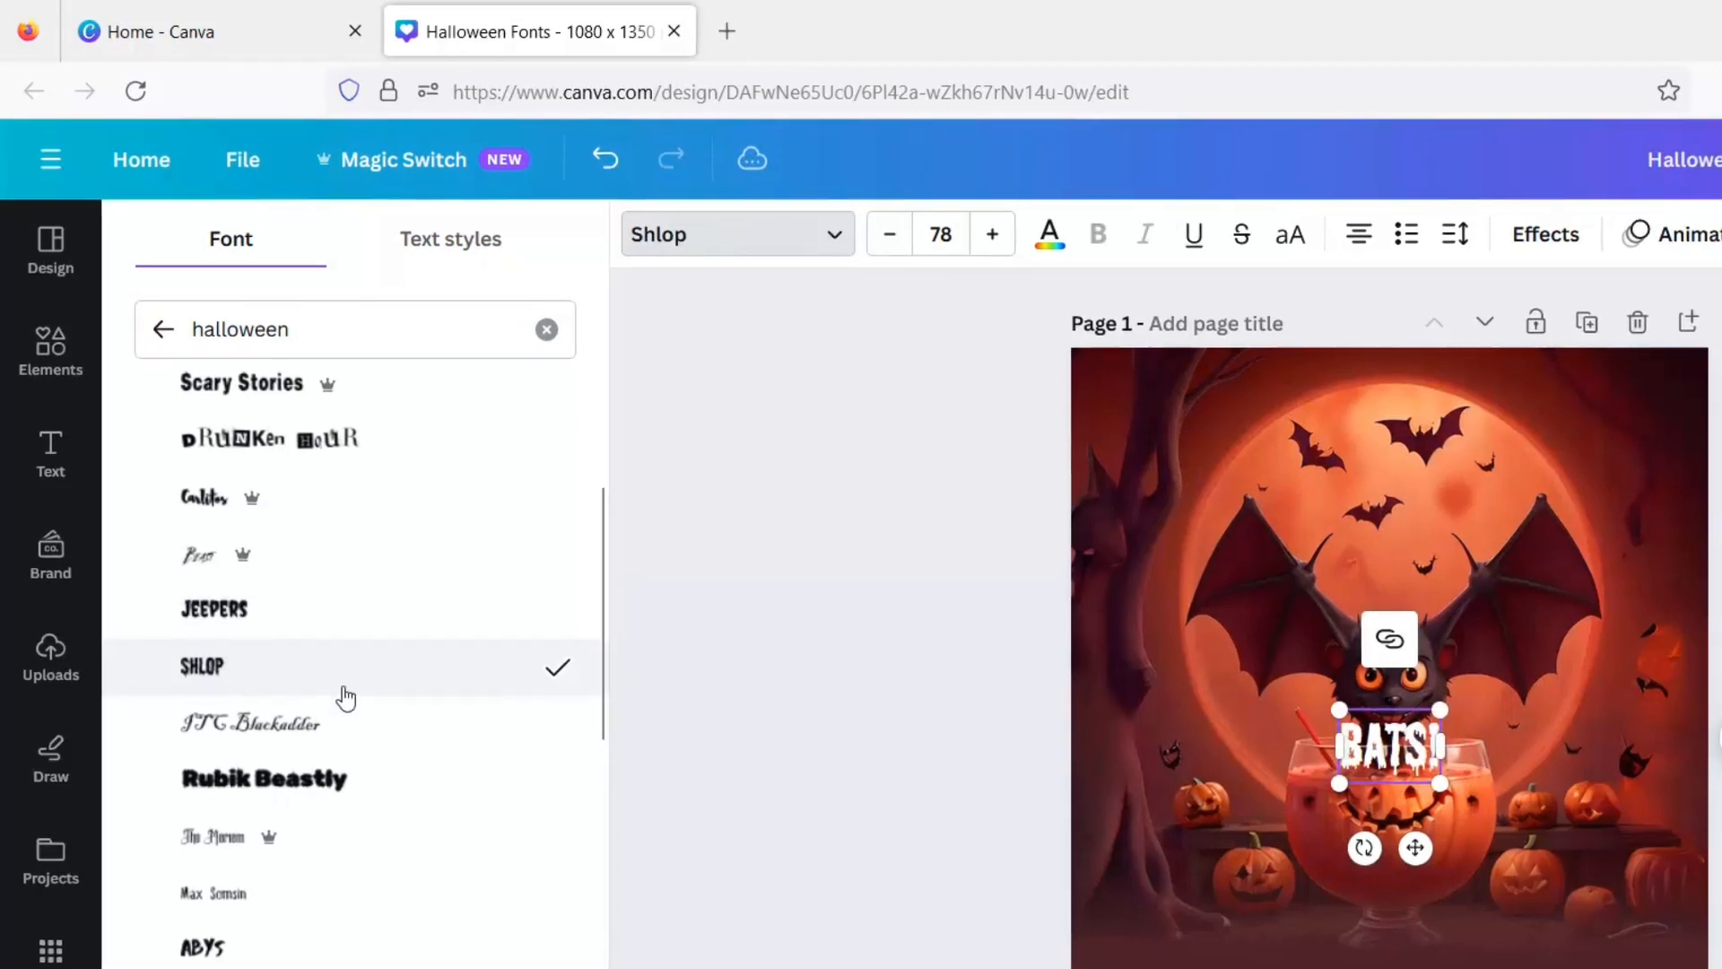
# Scale the Shlop BATS! heading up to about font size 199.
pyautogui.moveTo(1351, 791); pyautogui.dragTo(1239, 853)
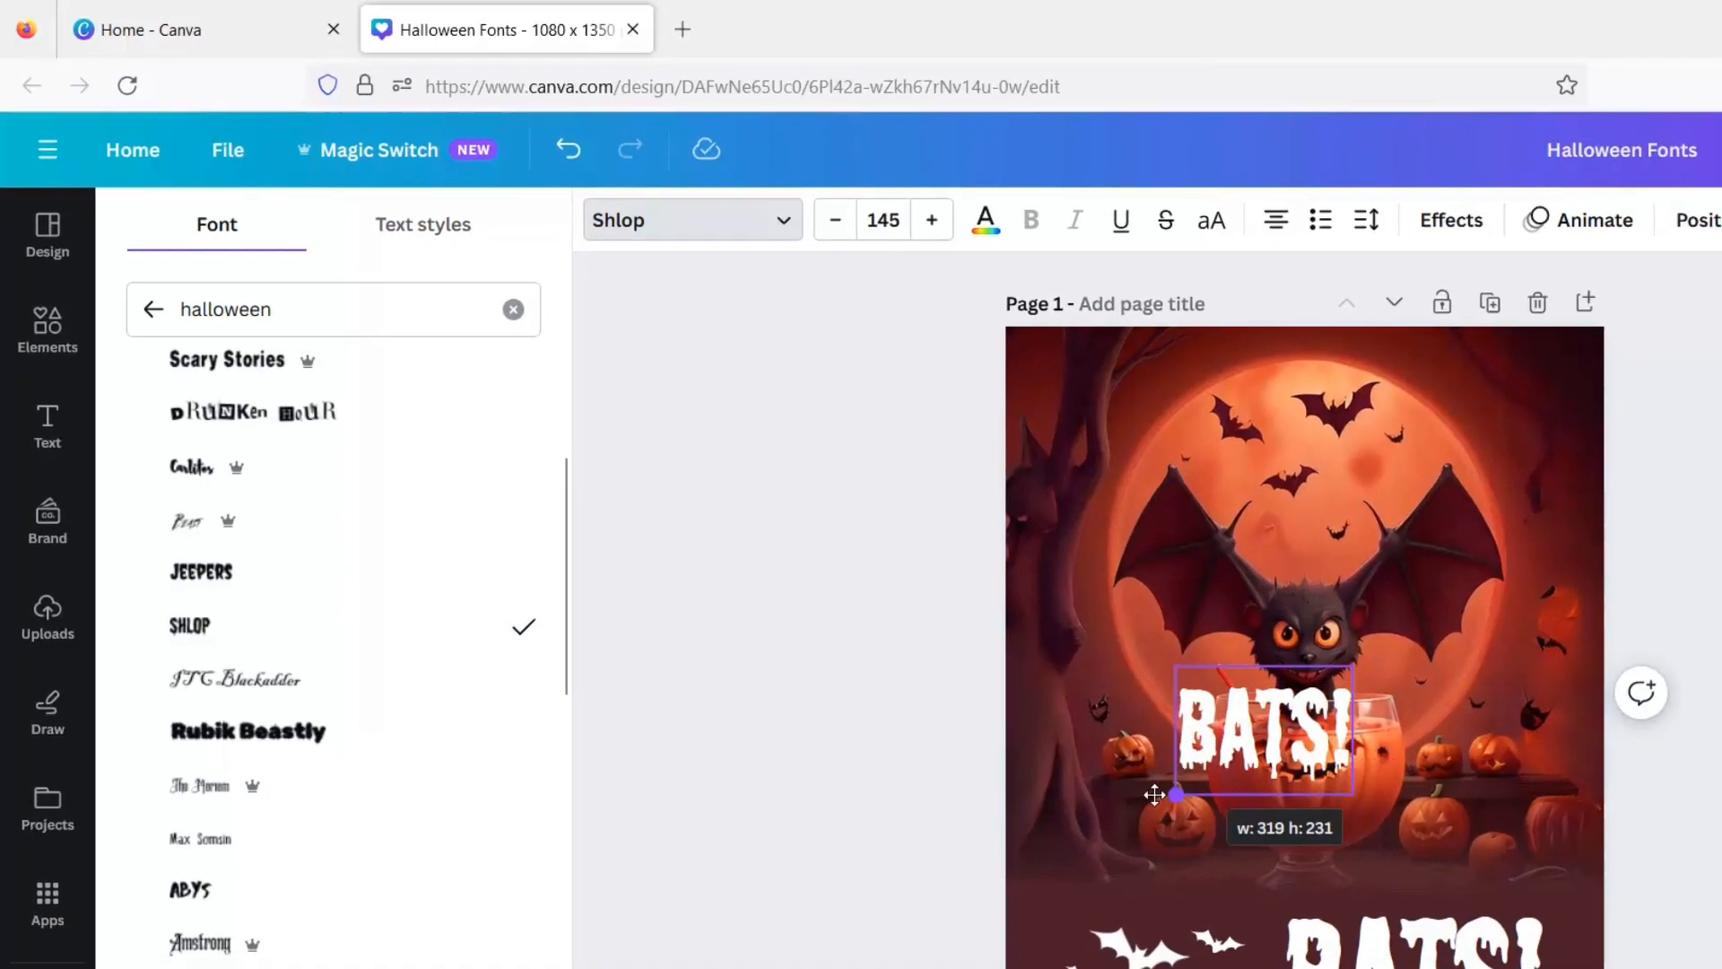
pyautogui.moveTo(1154, 795); pyautogui.dragTo(1109, 841)
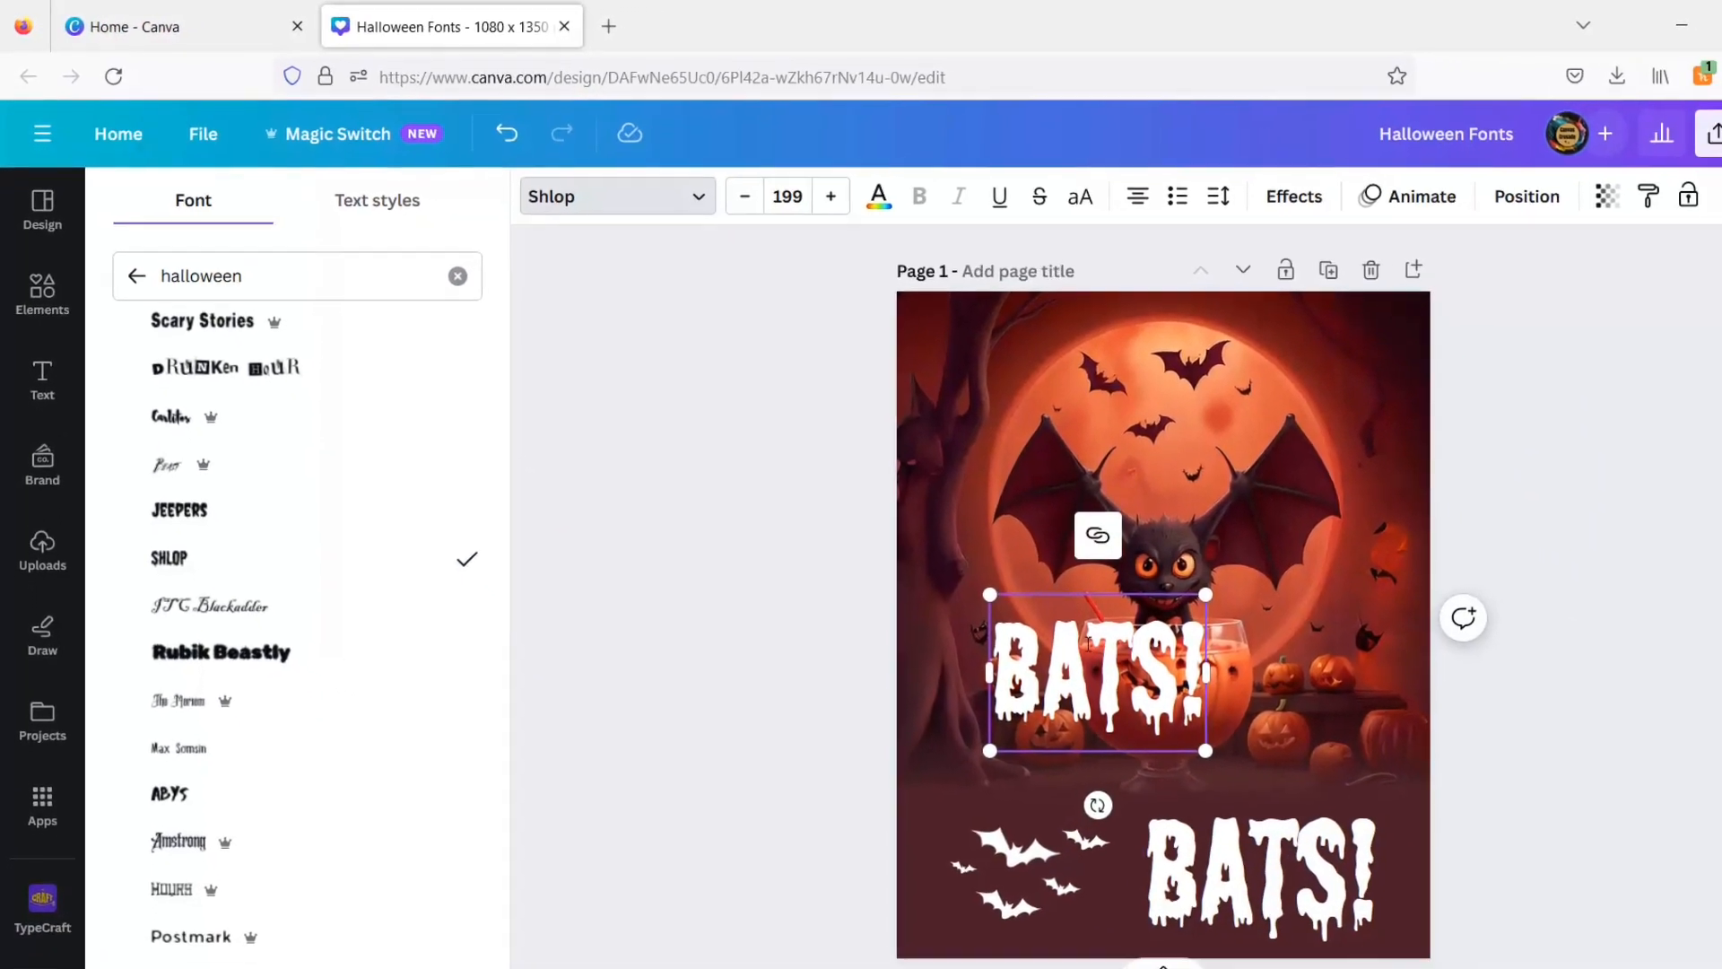
pyautogui.click(1114, 688)
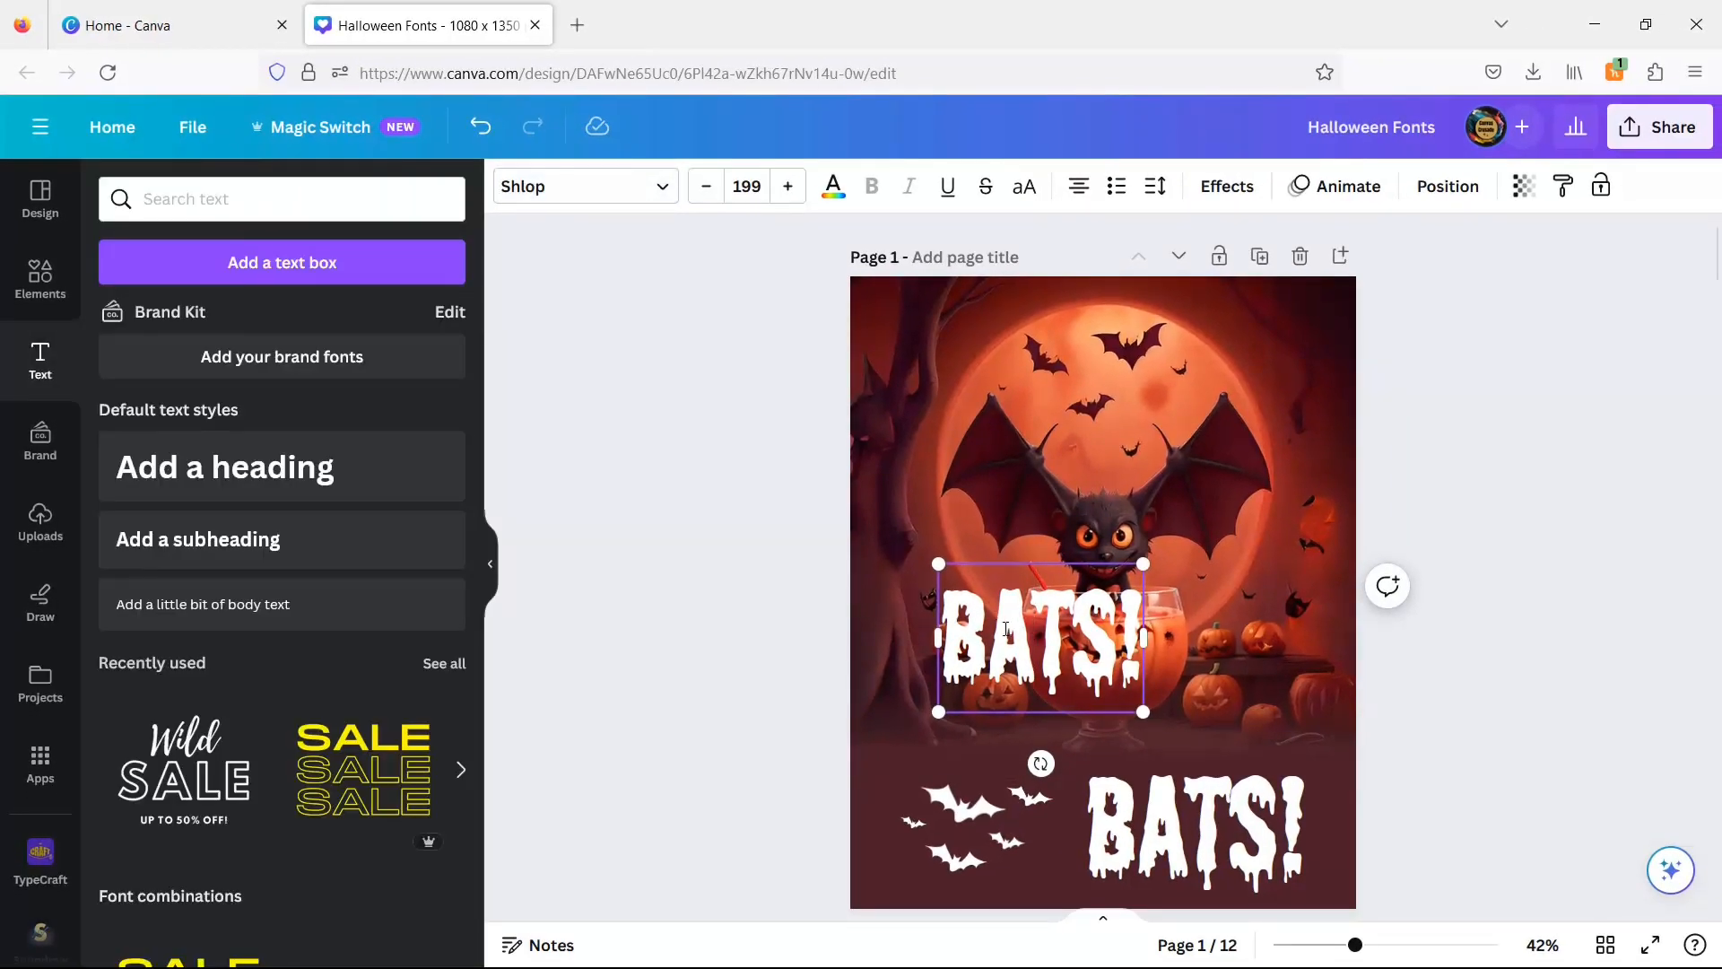
# Delete the newly added BATS! heading over the bat illustration on page 1.
pyautogui.click(759, 628)
pyautogui.click(1058, 637)
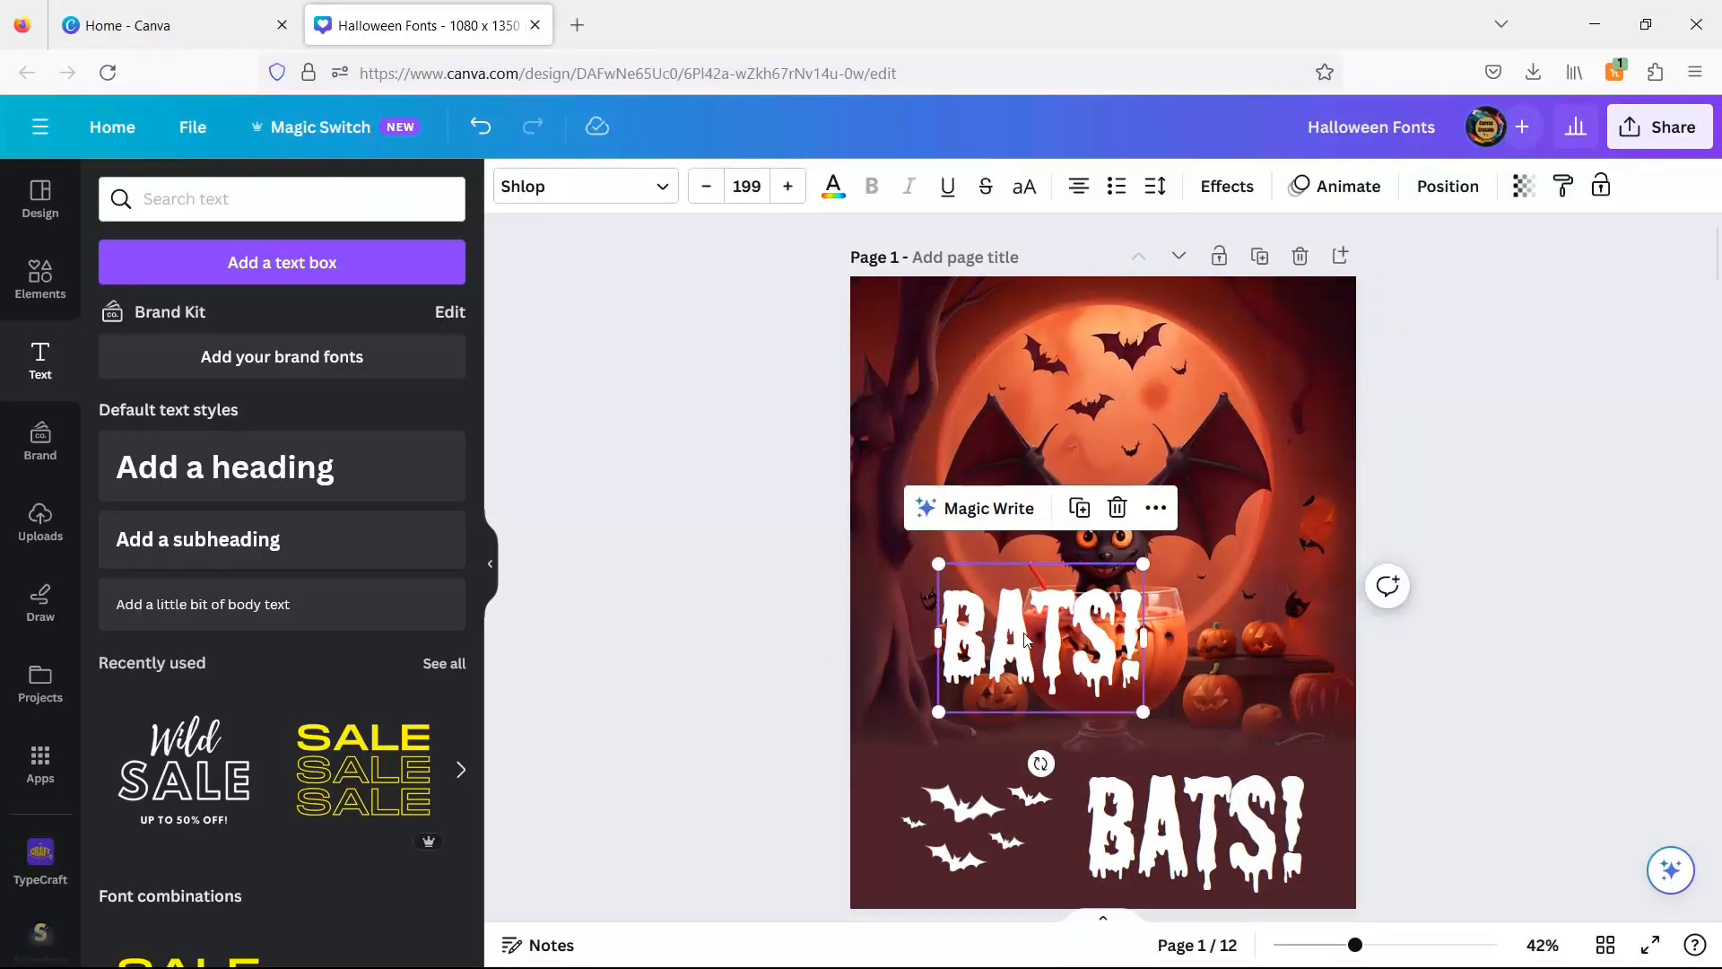
pyautogui.click(1122, 509)
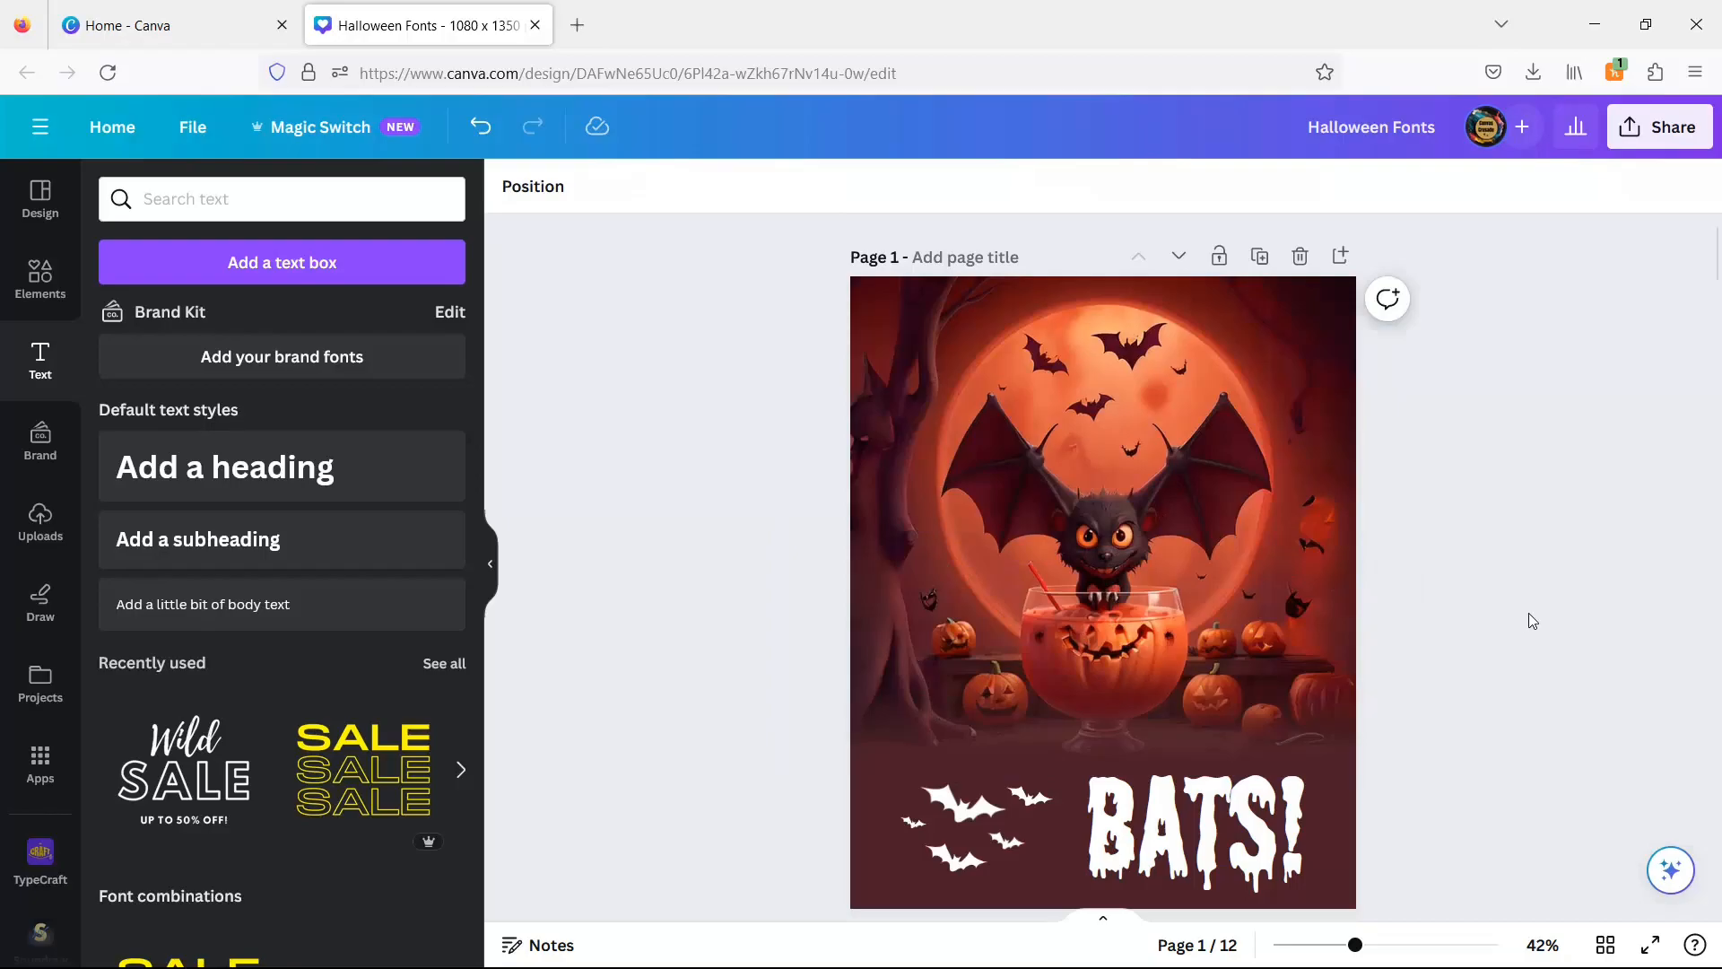
# Add a heading to page 2 and enter the text "PUMPK".
pyautogui.scroll(-1, 1529, 611)
pyautogui.scroll(-5, 1530, 611)
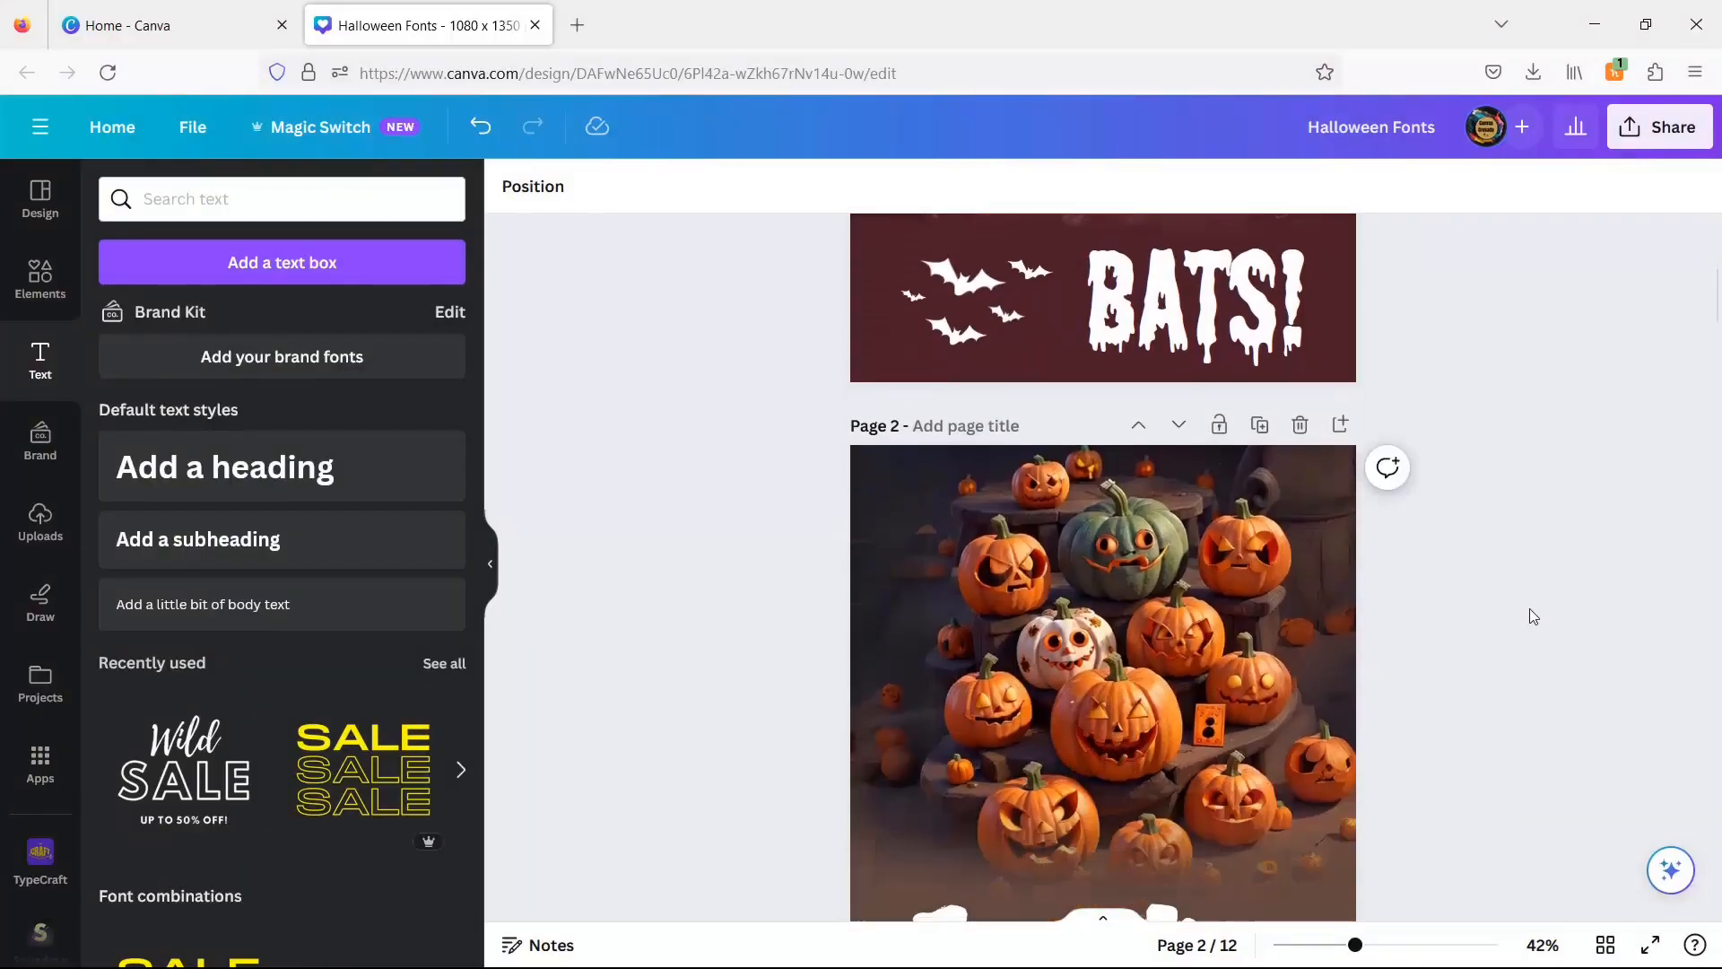
pyautogui.scroll(-1, 1529, 622)
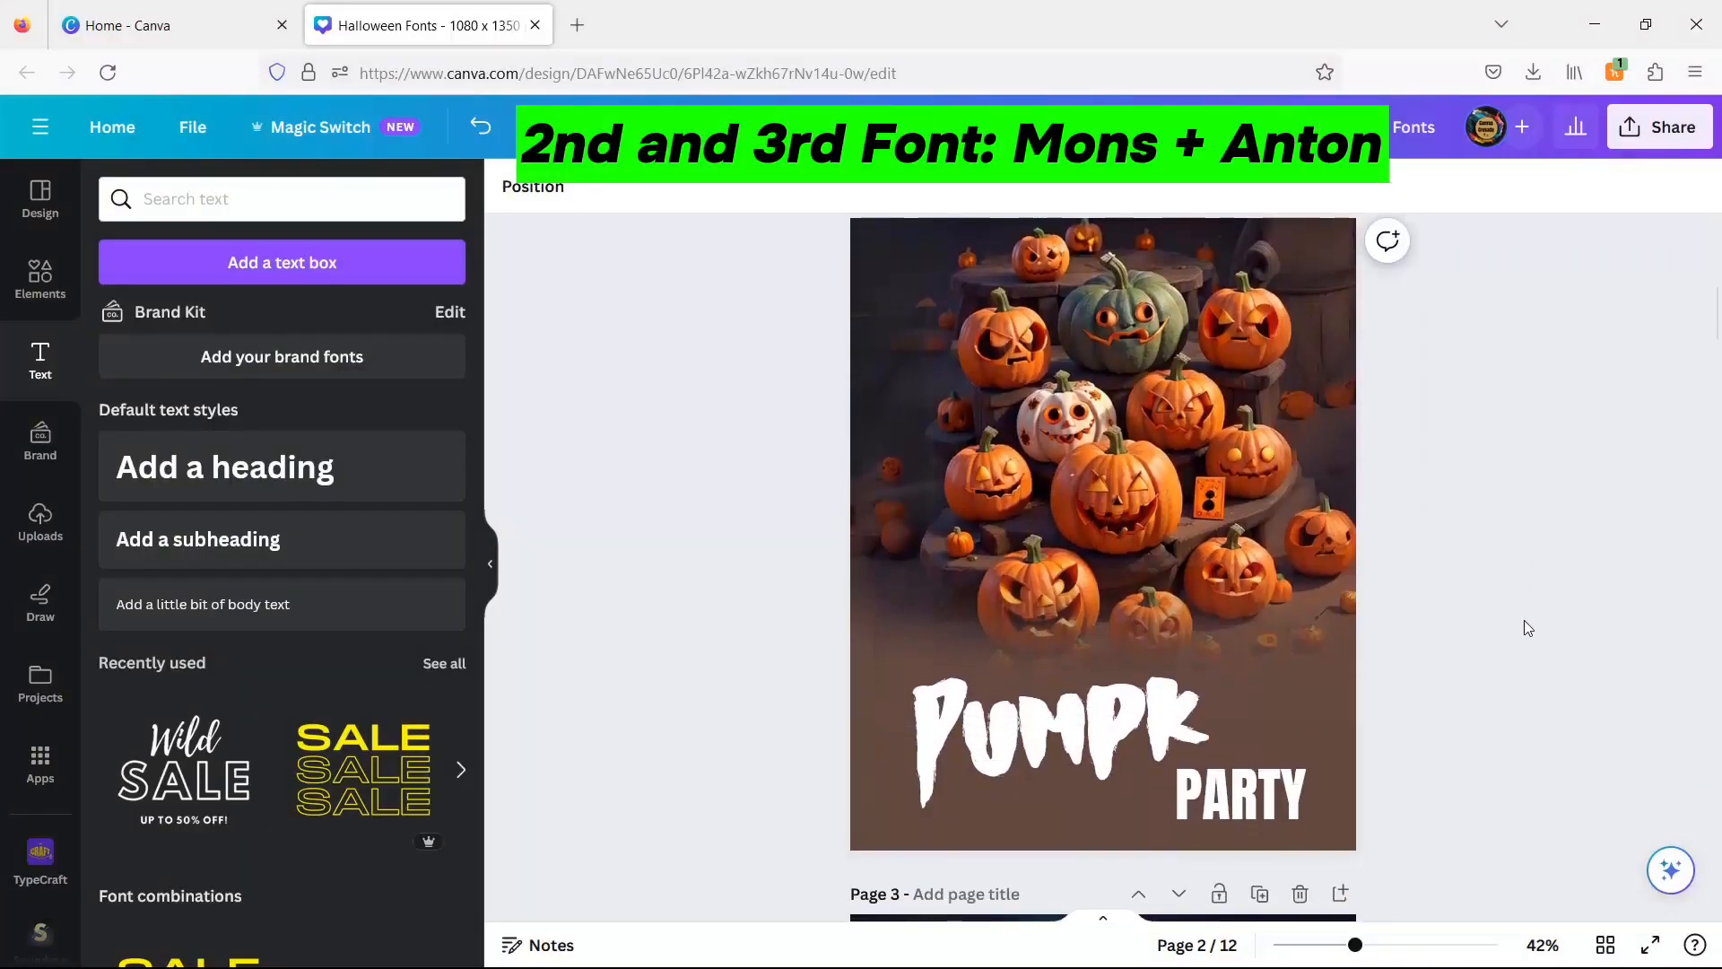
pyautogui.scroll(1, 1525, 627)
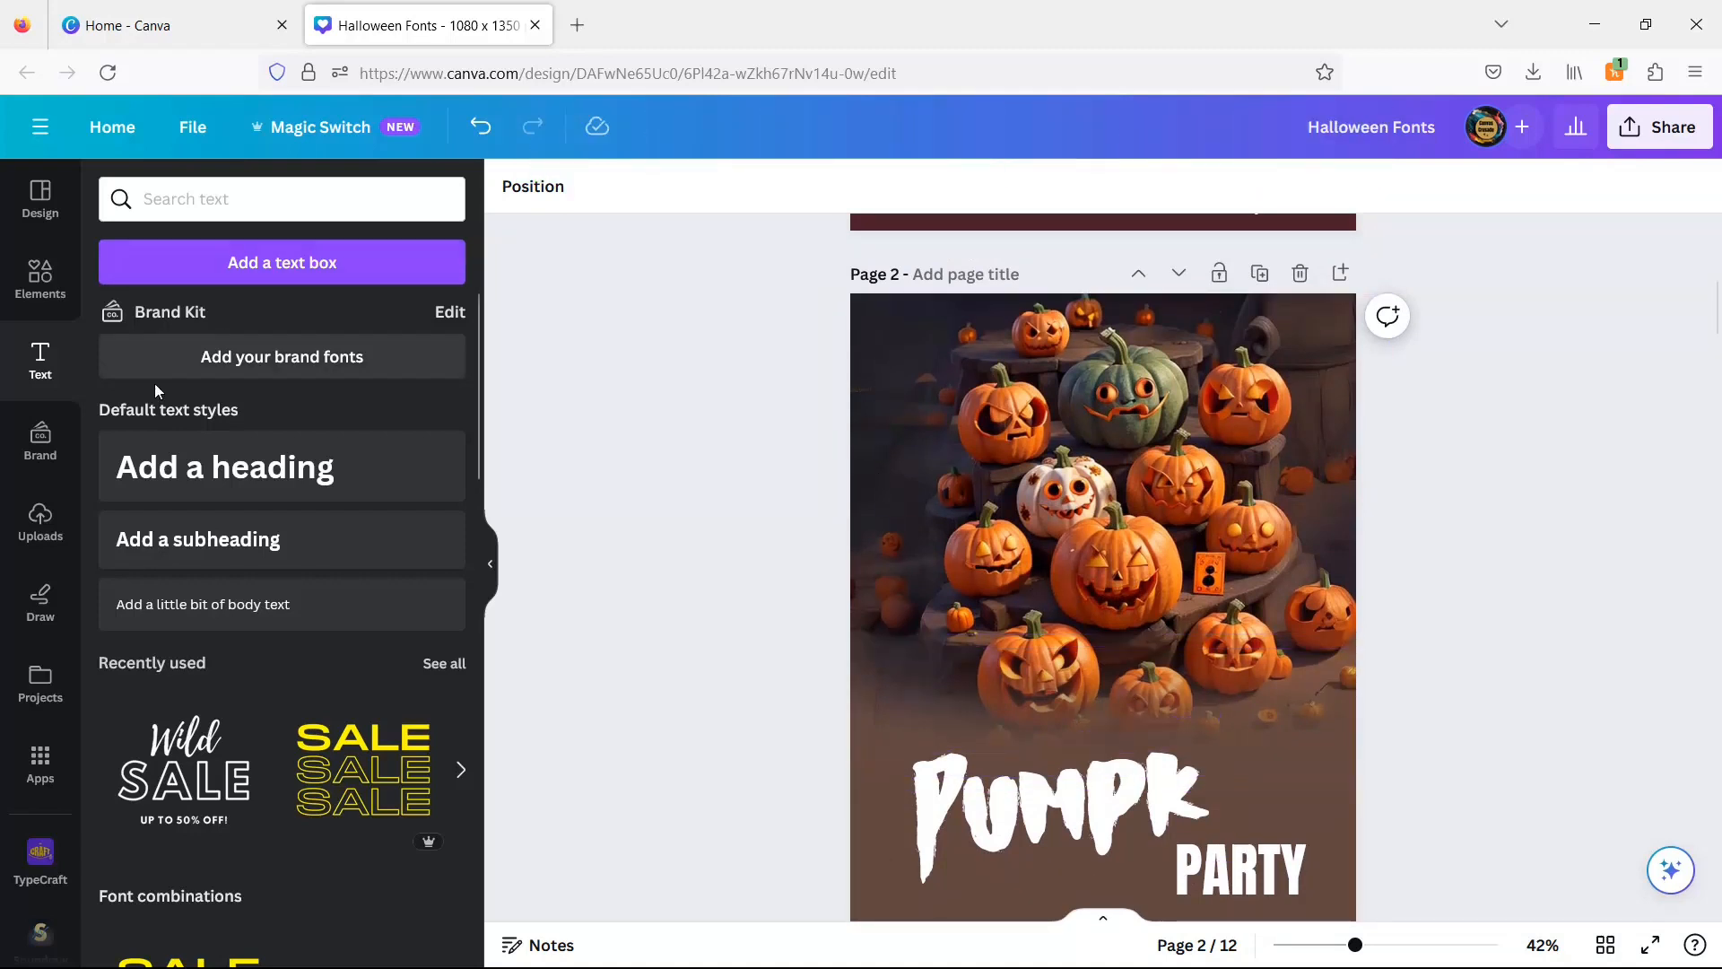
pyautogui.click(191, 476)
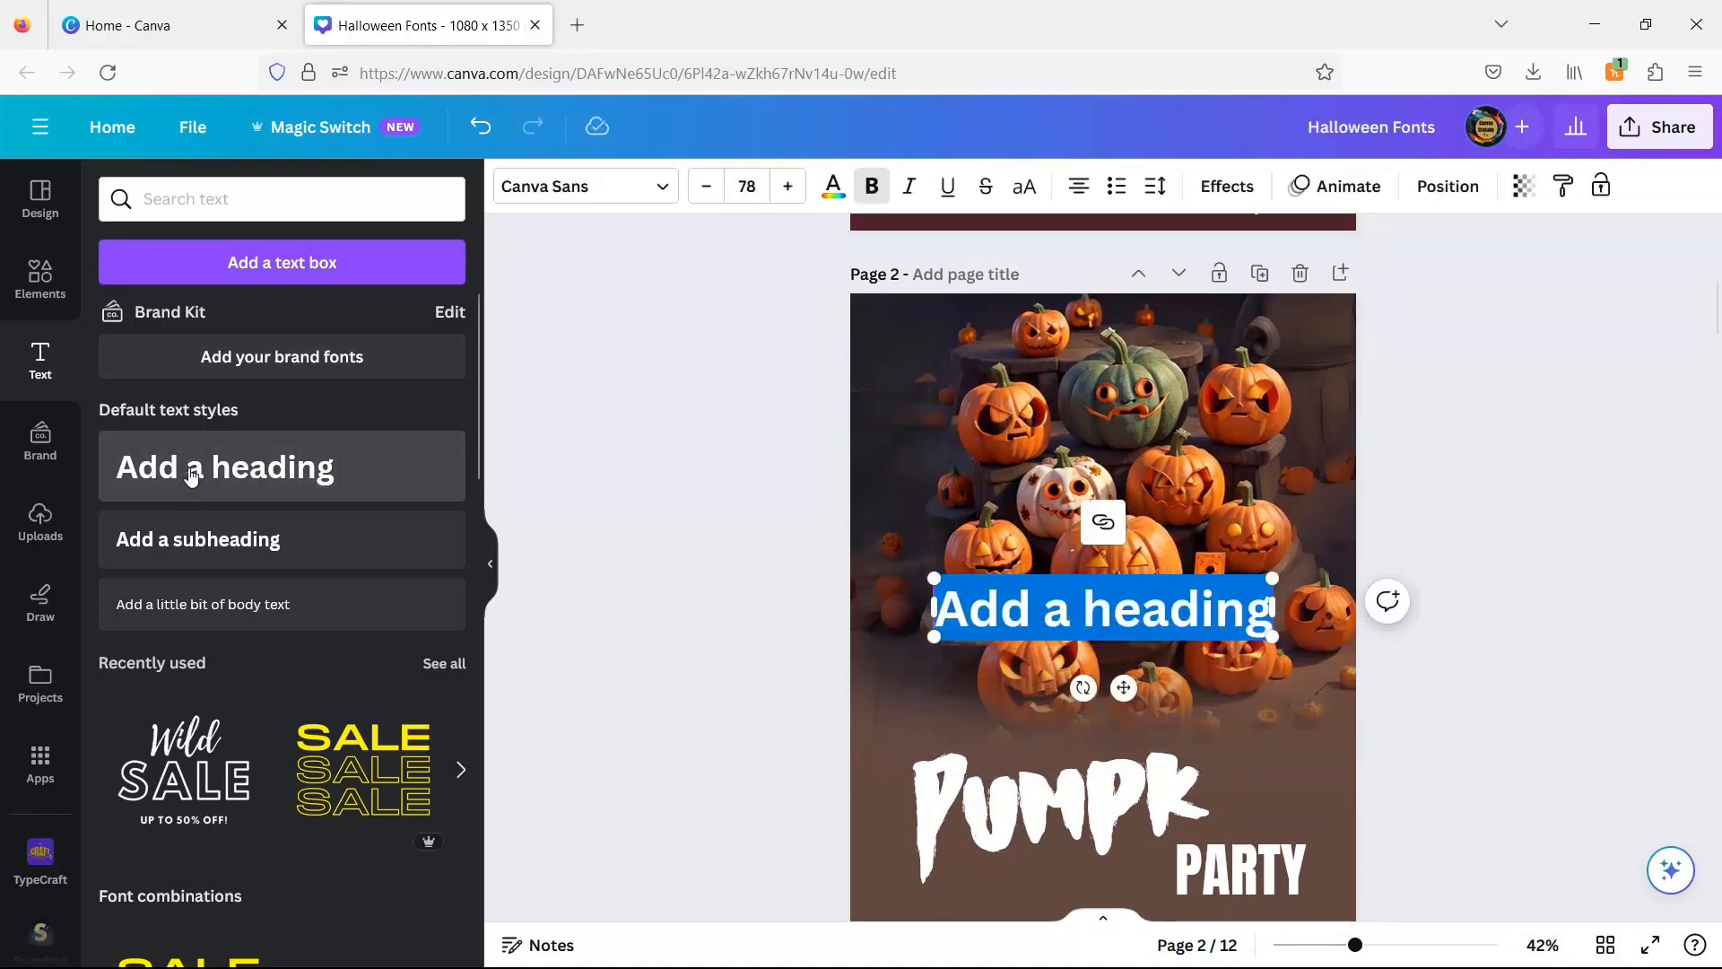
pyautogui.write('PUM')
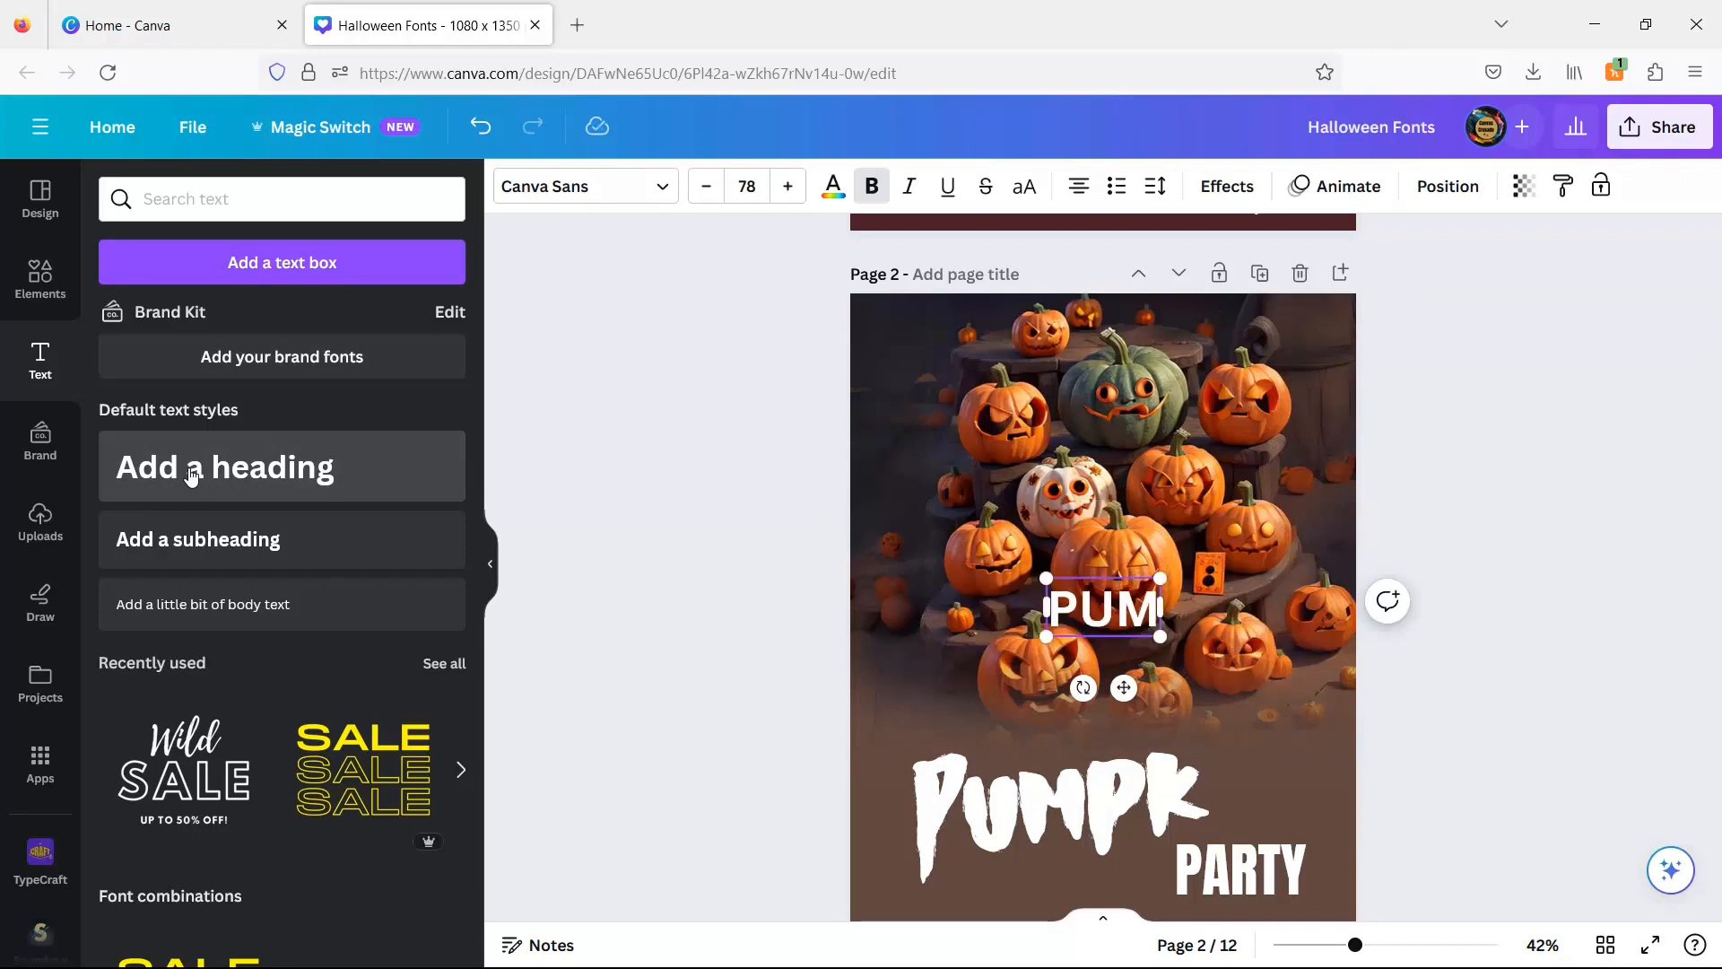
pyautogui.write('PK')
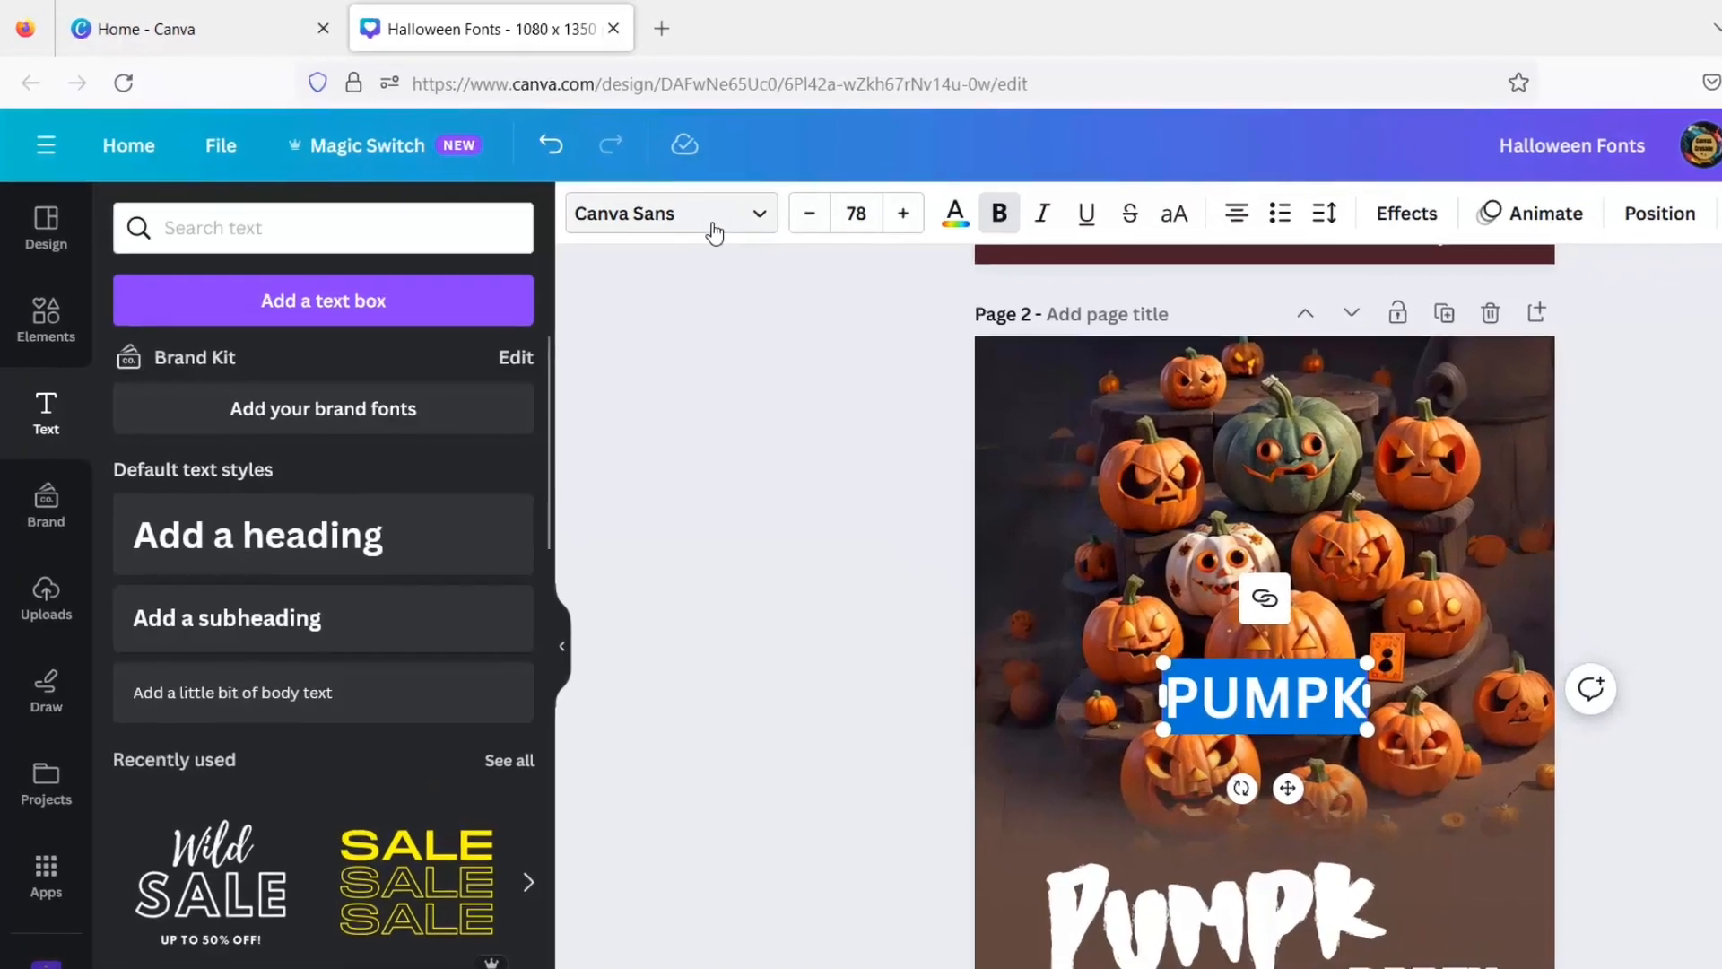
# Set the new PUMPK heading in Mons from the halloween fonts and enlarge it to about 543 wide.
pyautogui.click(628, 185)
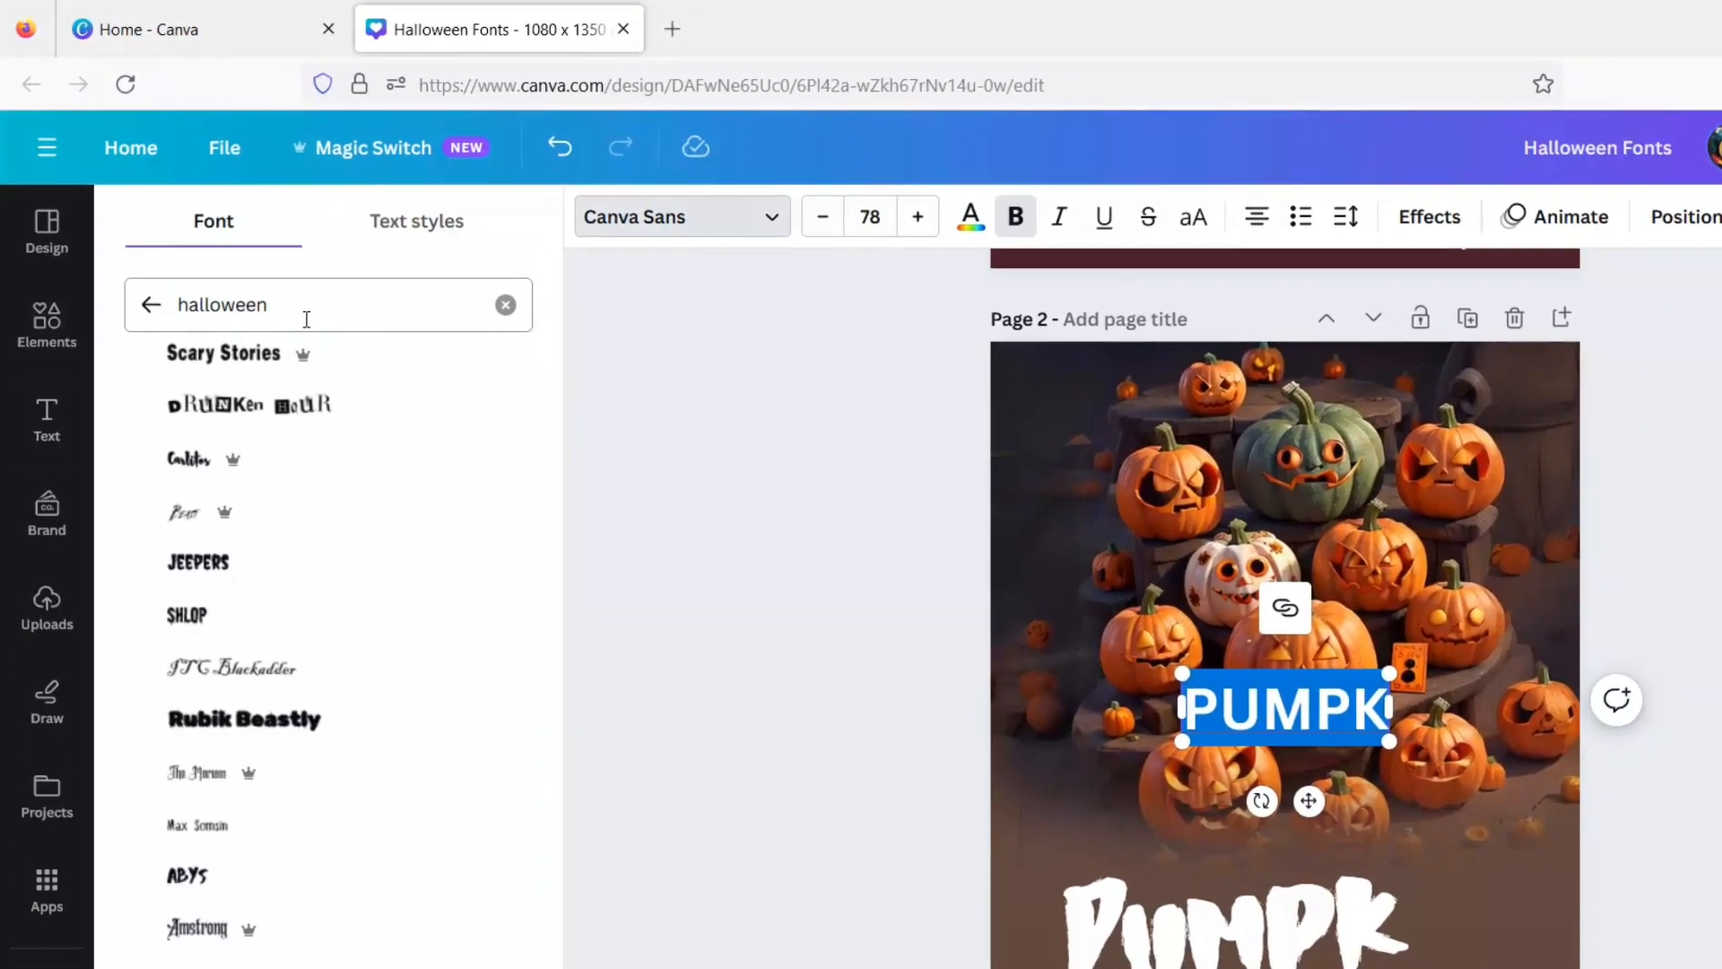
pyautogui.scroll(-3, 240, 875)
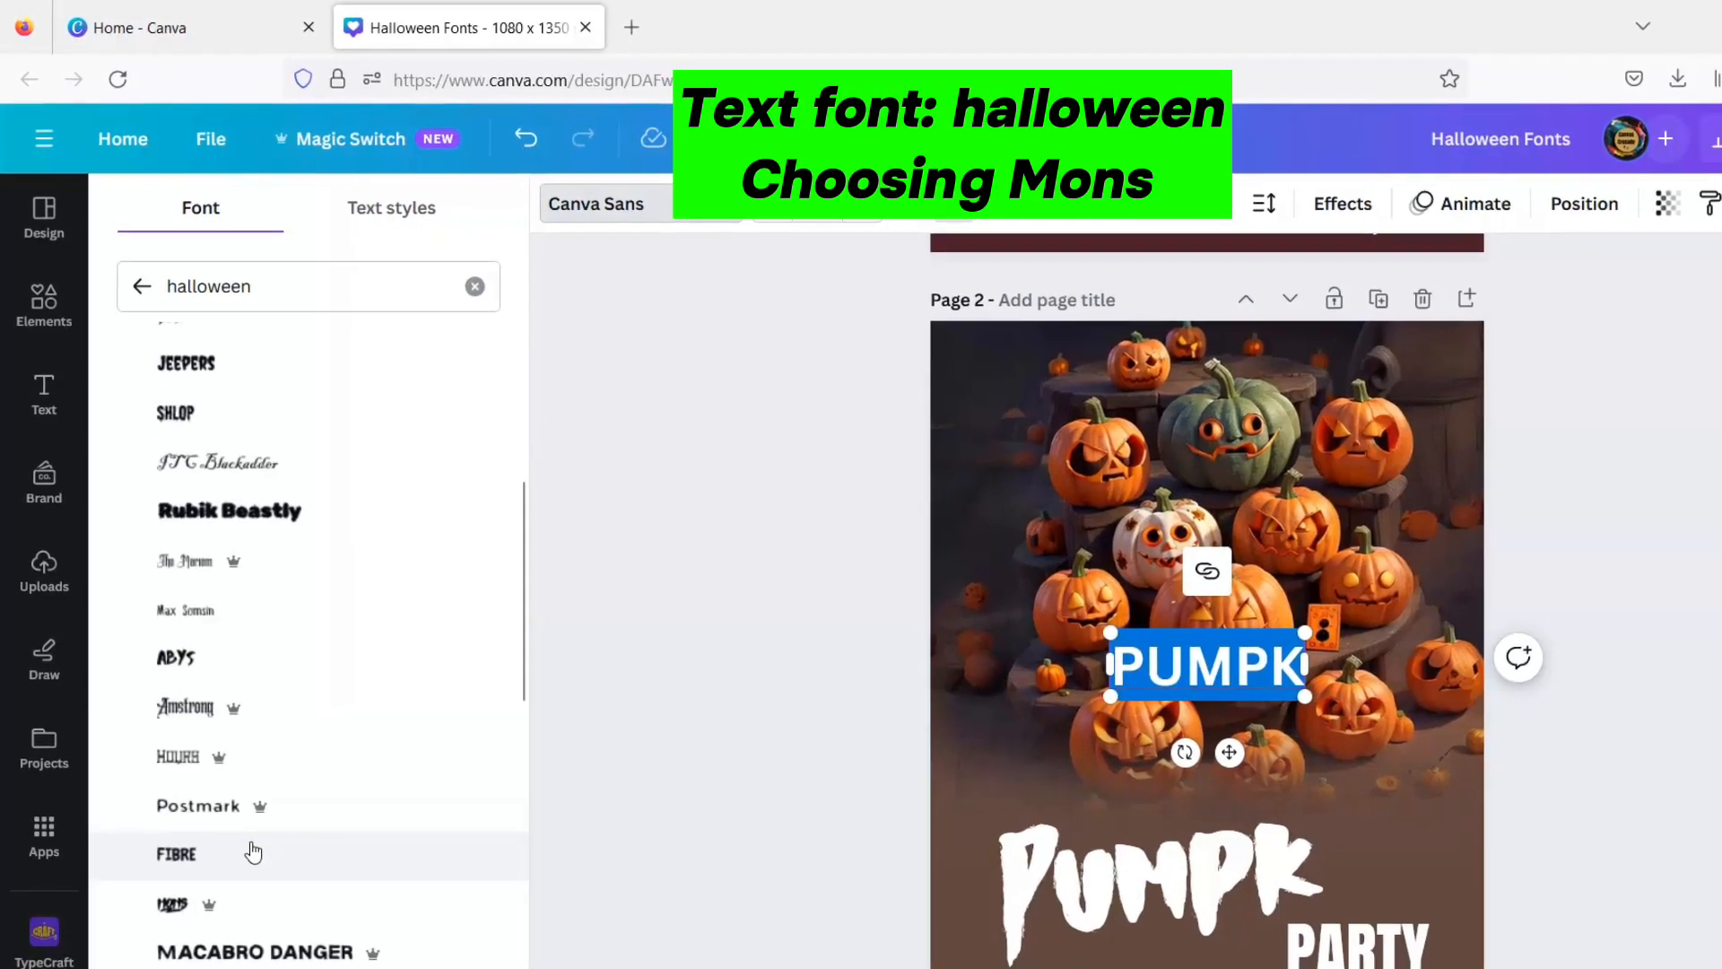
pyautogui.click(192, 801)
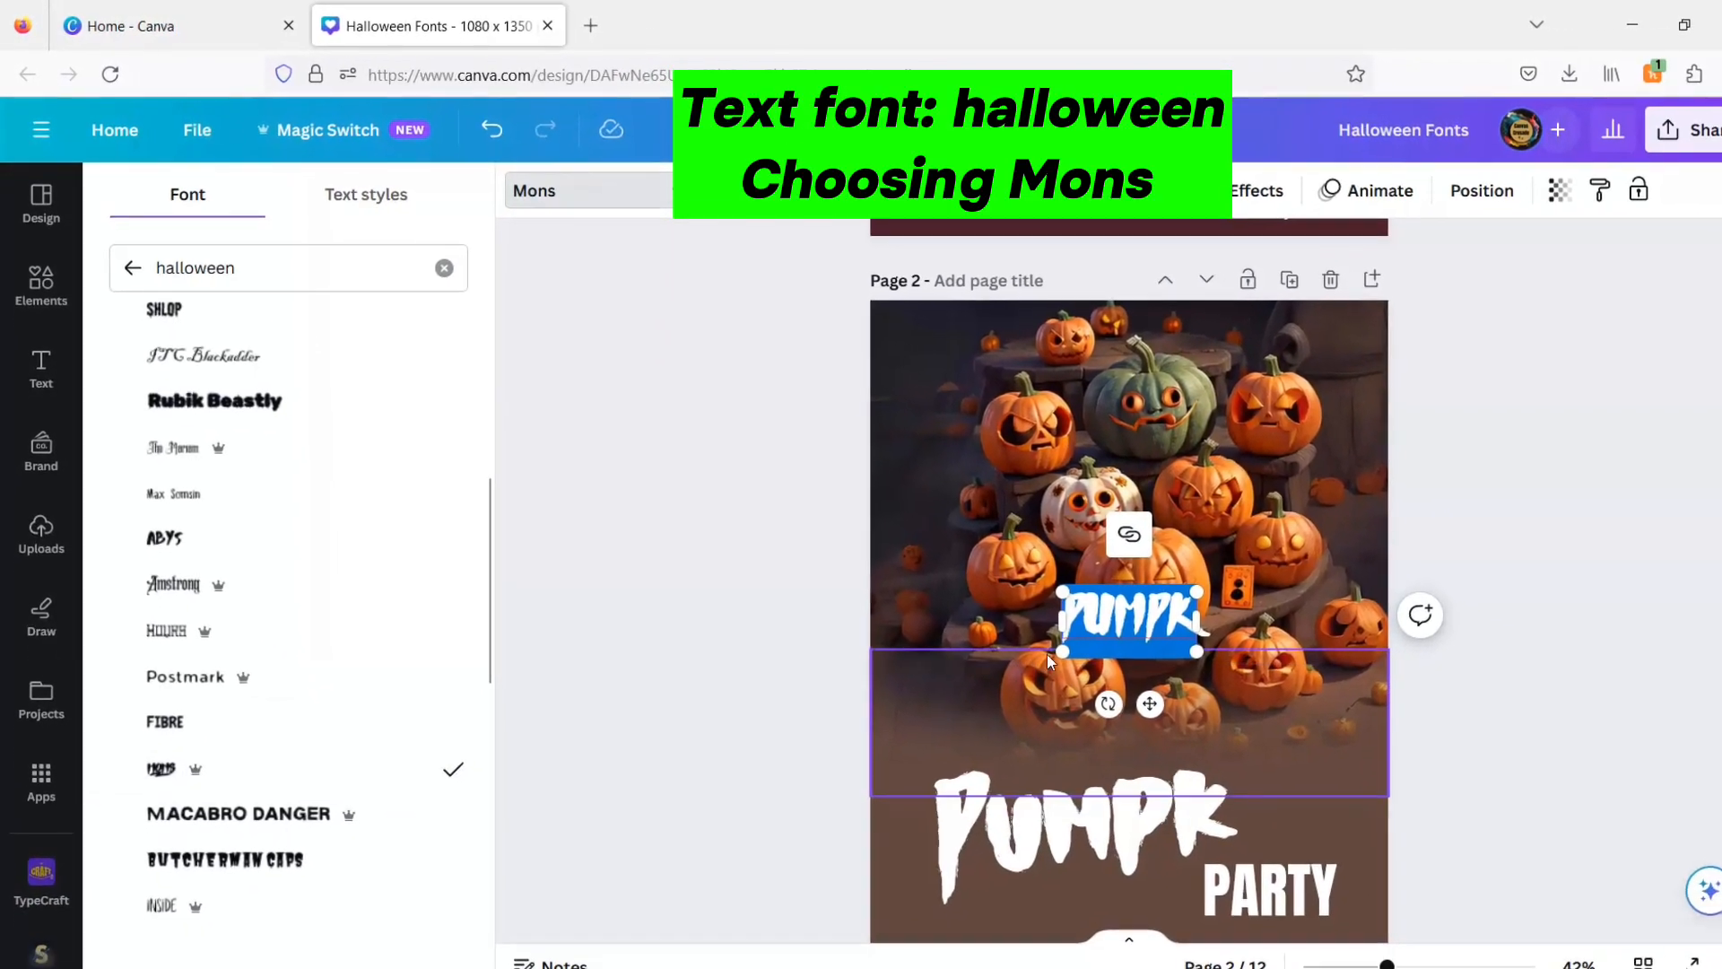
pyautogui.moveTo(1081, 663); pyautogui.dragTo(913, 715)
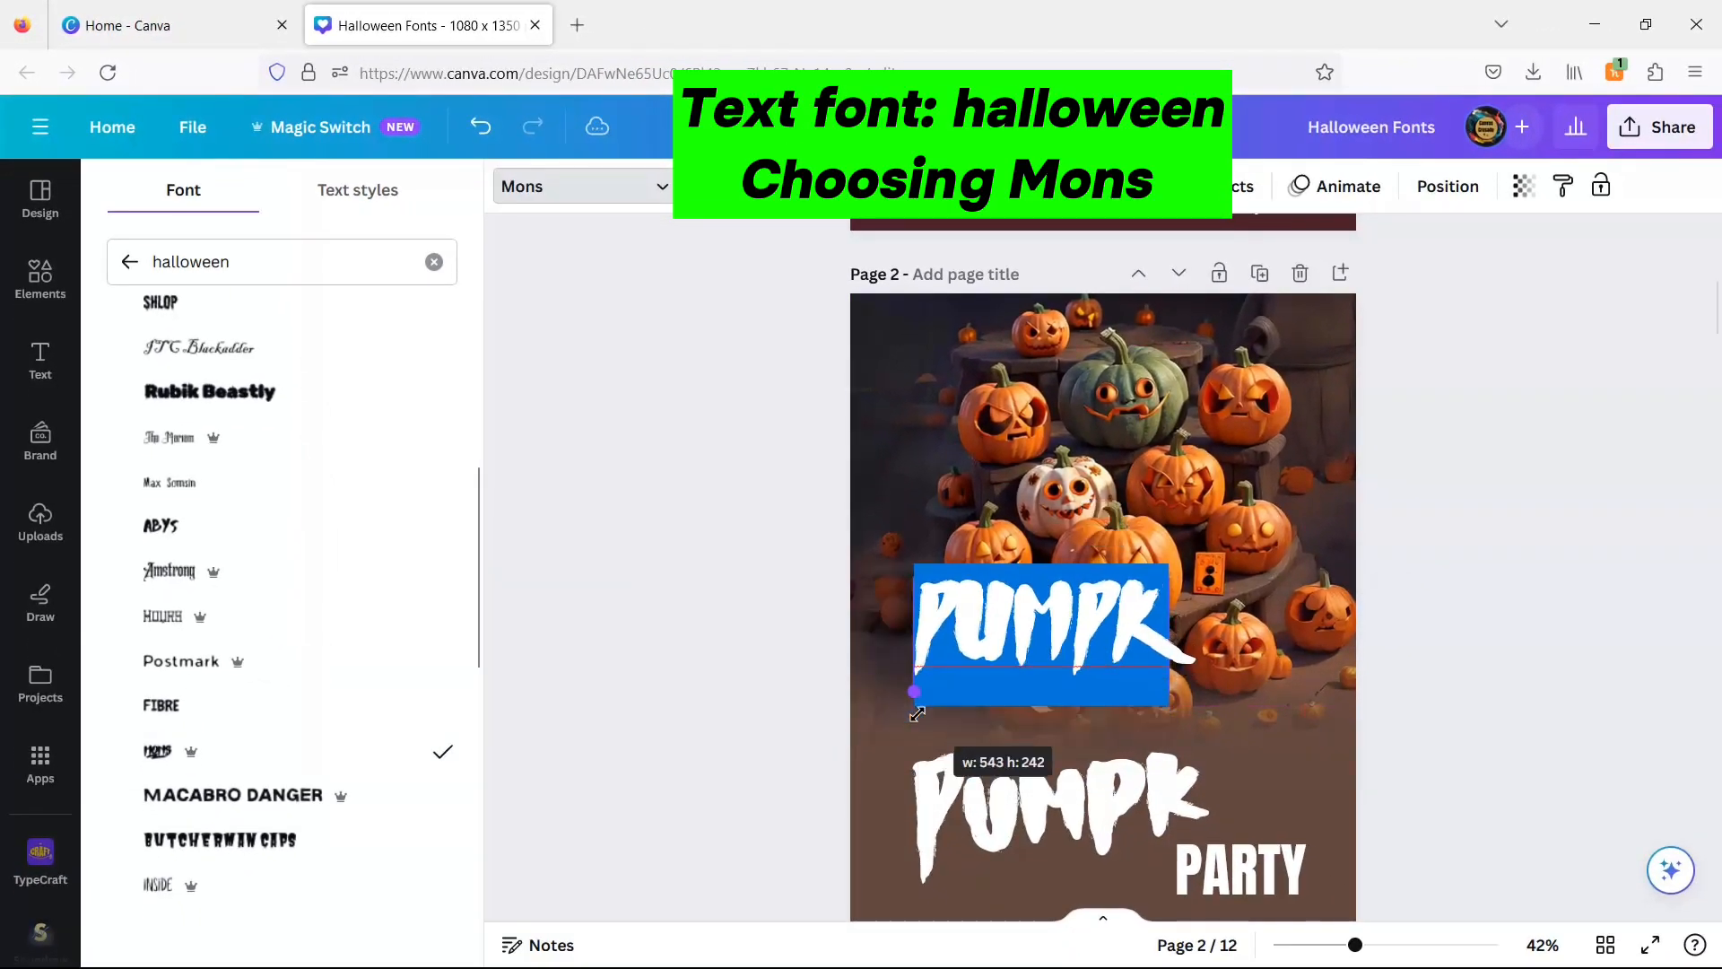
pyautogui.click(665, 644)
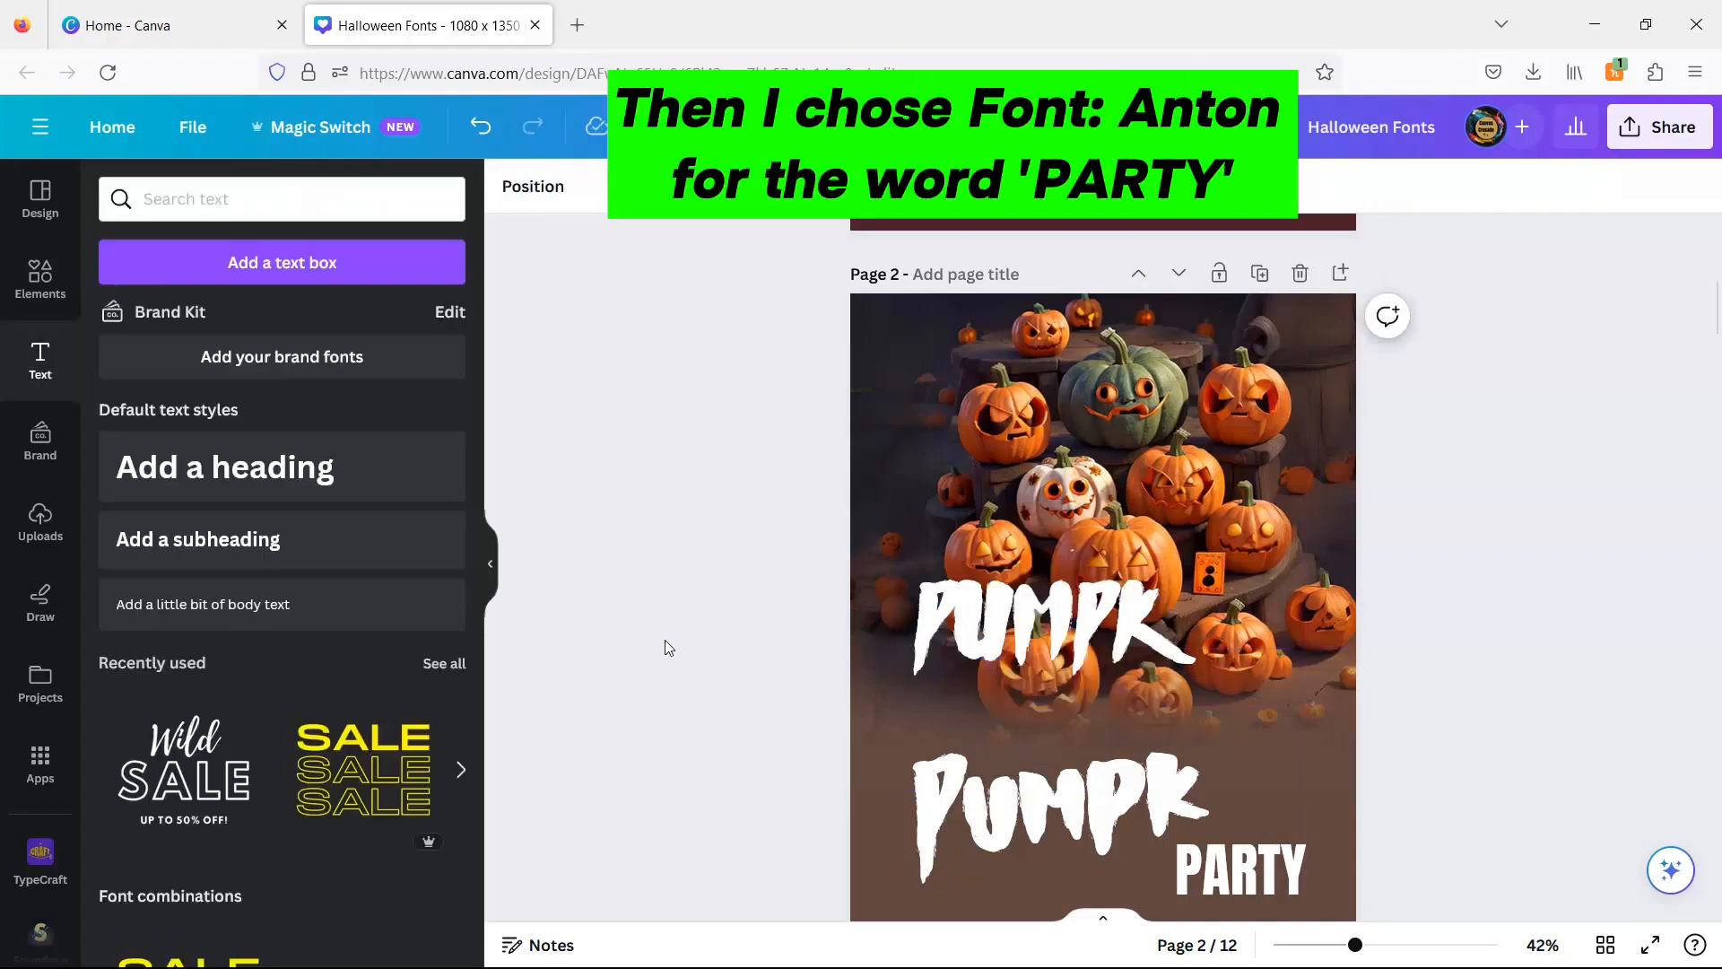
# Delete the newly added PUMPK heading over the pumpkins on page 2.
pyautogui.click(1018, 642)
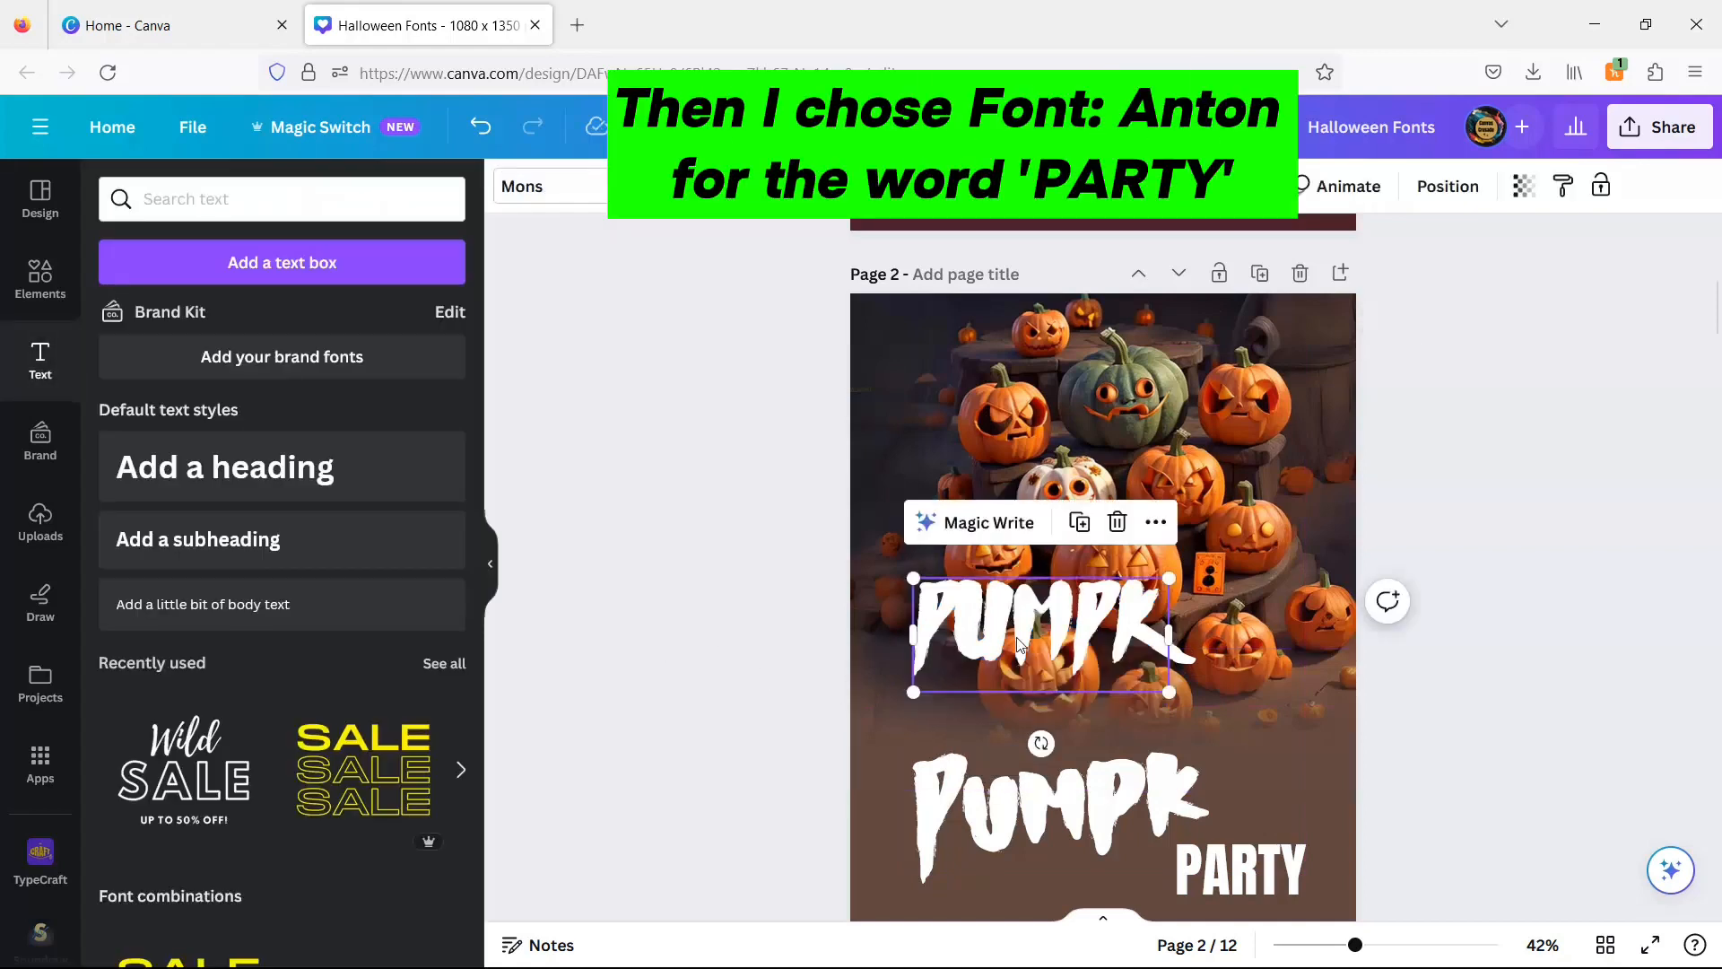
pyautogui.click(1116, 536)
# Examine the ARTY text and the Frankenstein letter P graphic on page 3.
pyautogui.scroll(-1, 1556, 635)
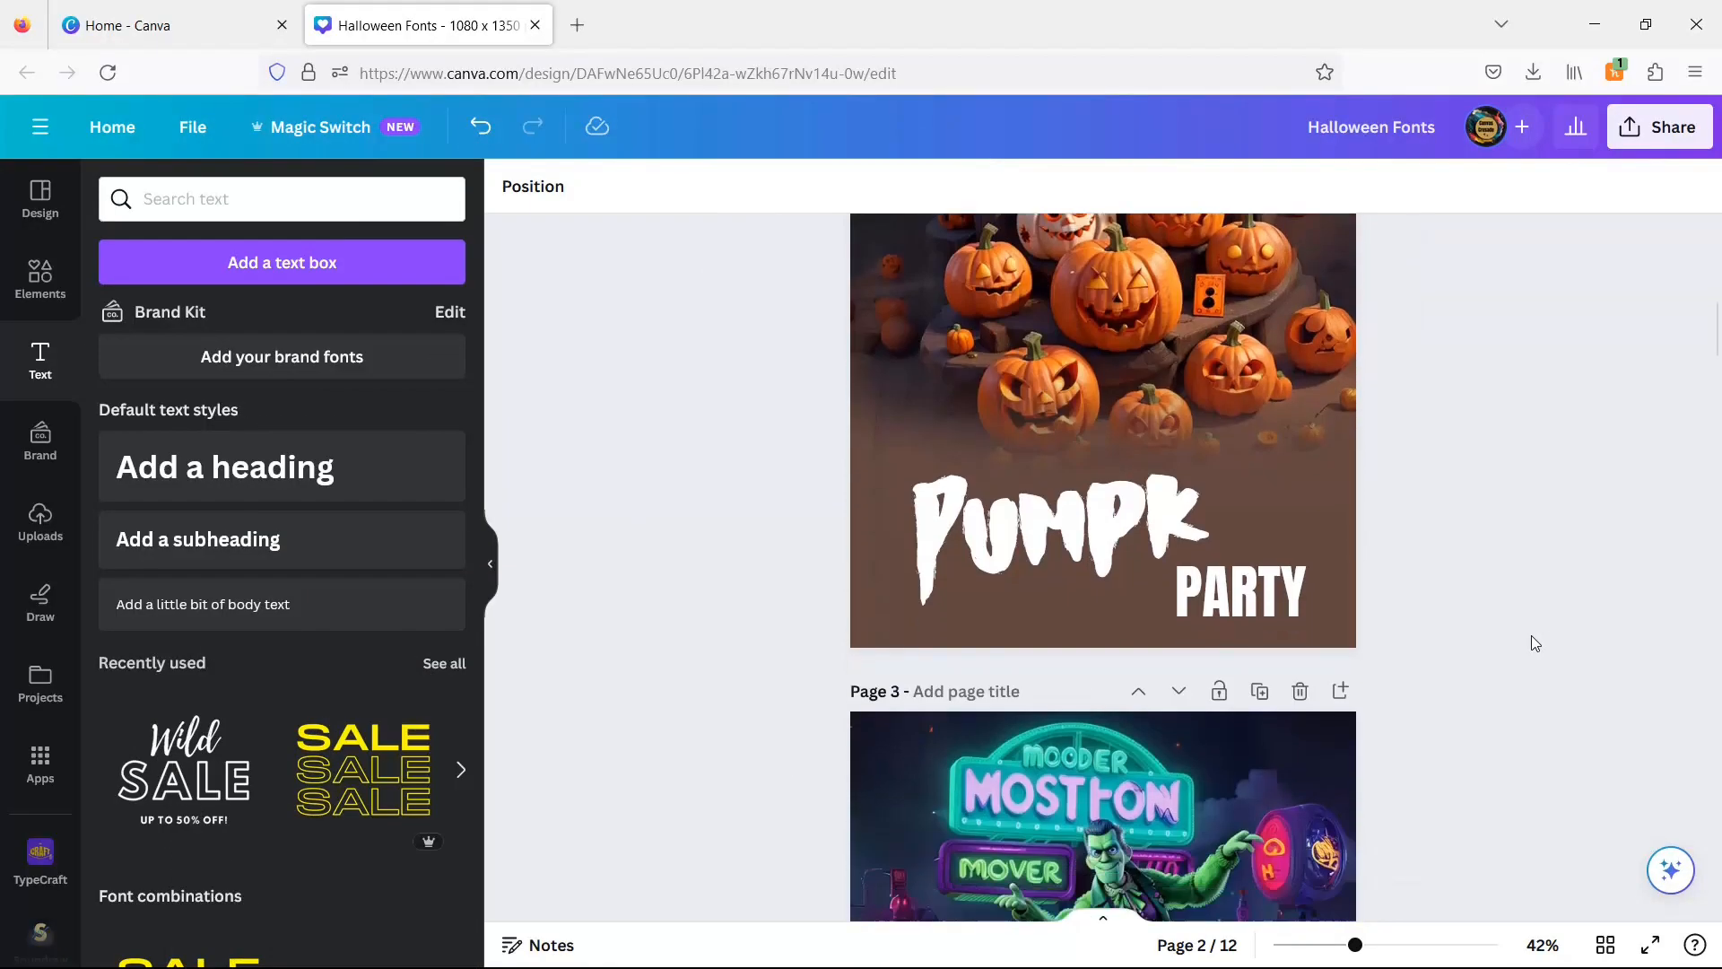
pyautogui.scroll(-5, 1531, 644)
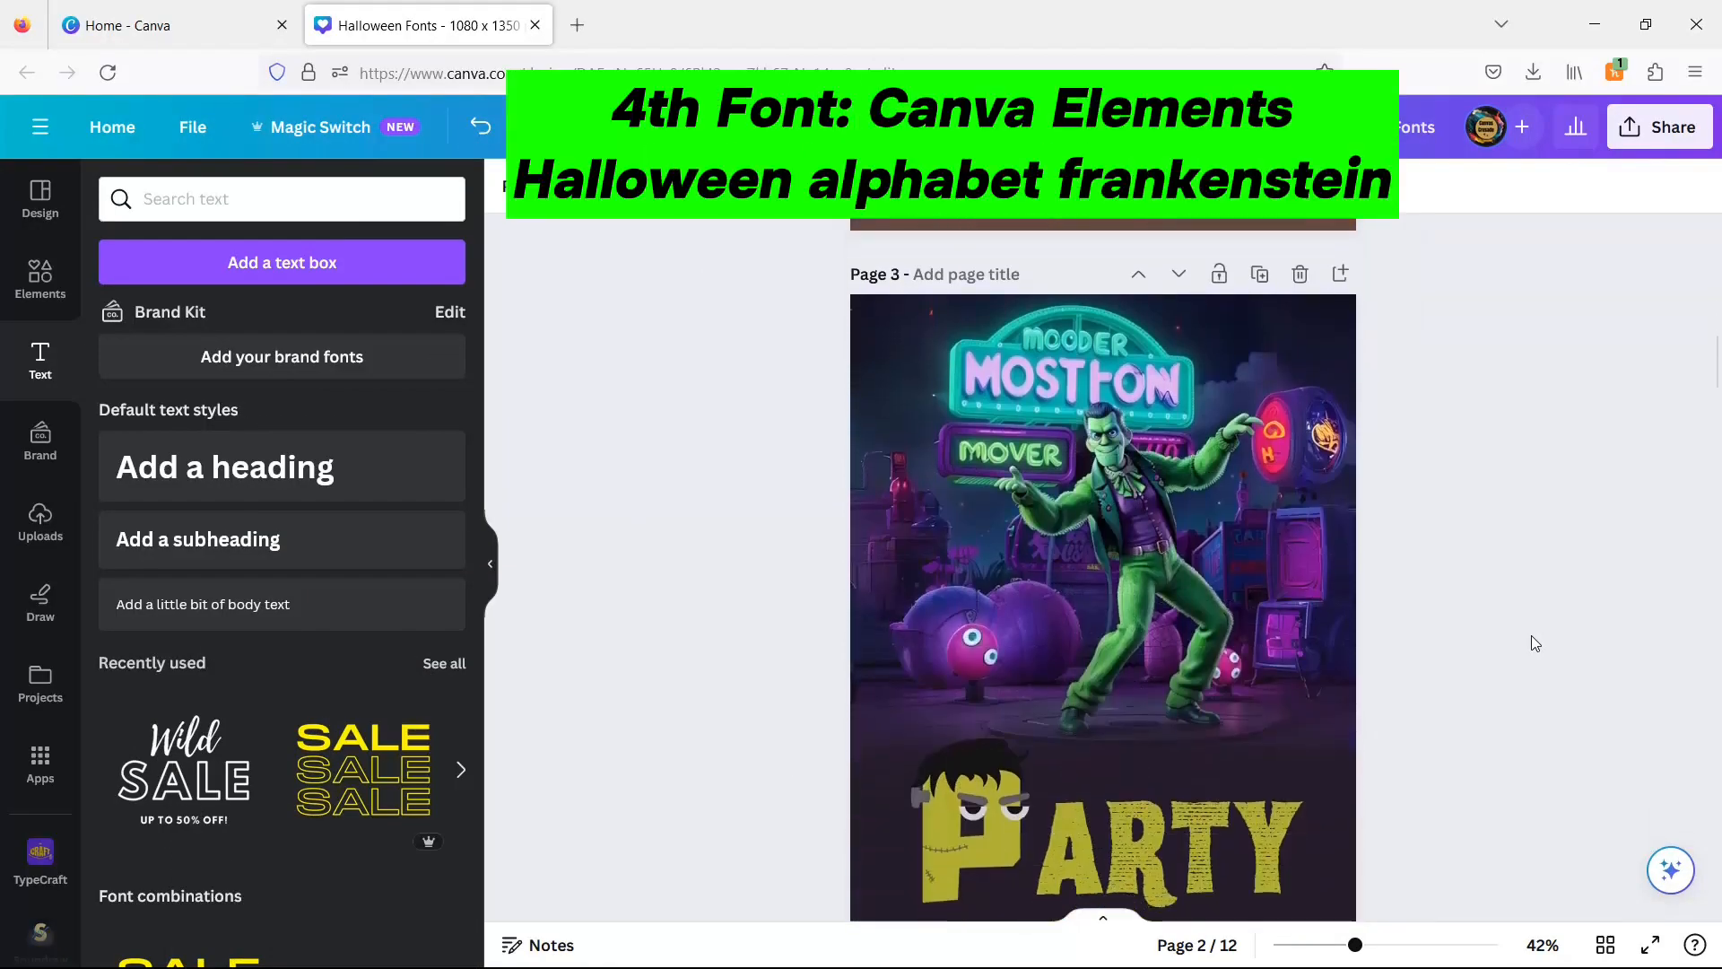
pyautogui.scroll(-1, 1531, 635)
pyautogui.click(1200, 780)
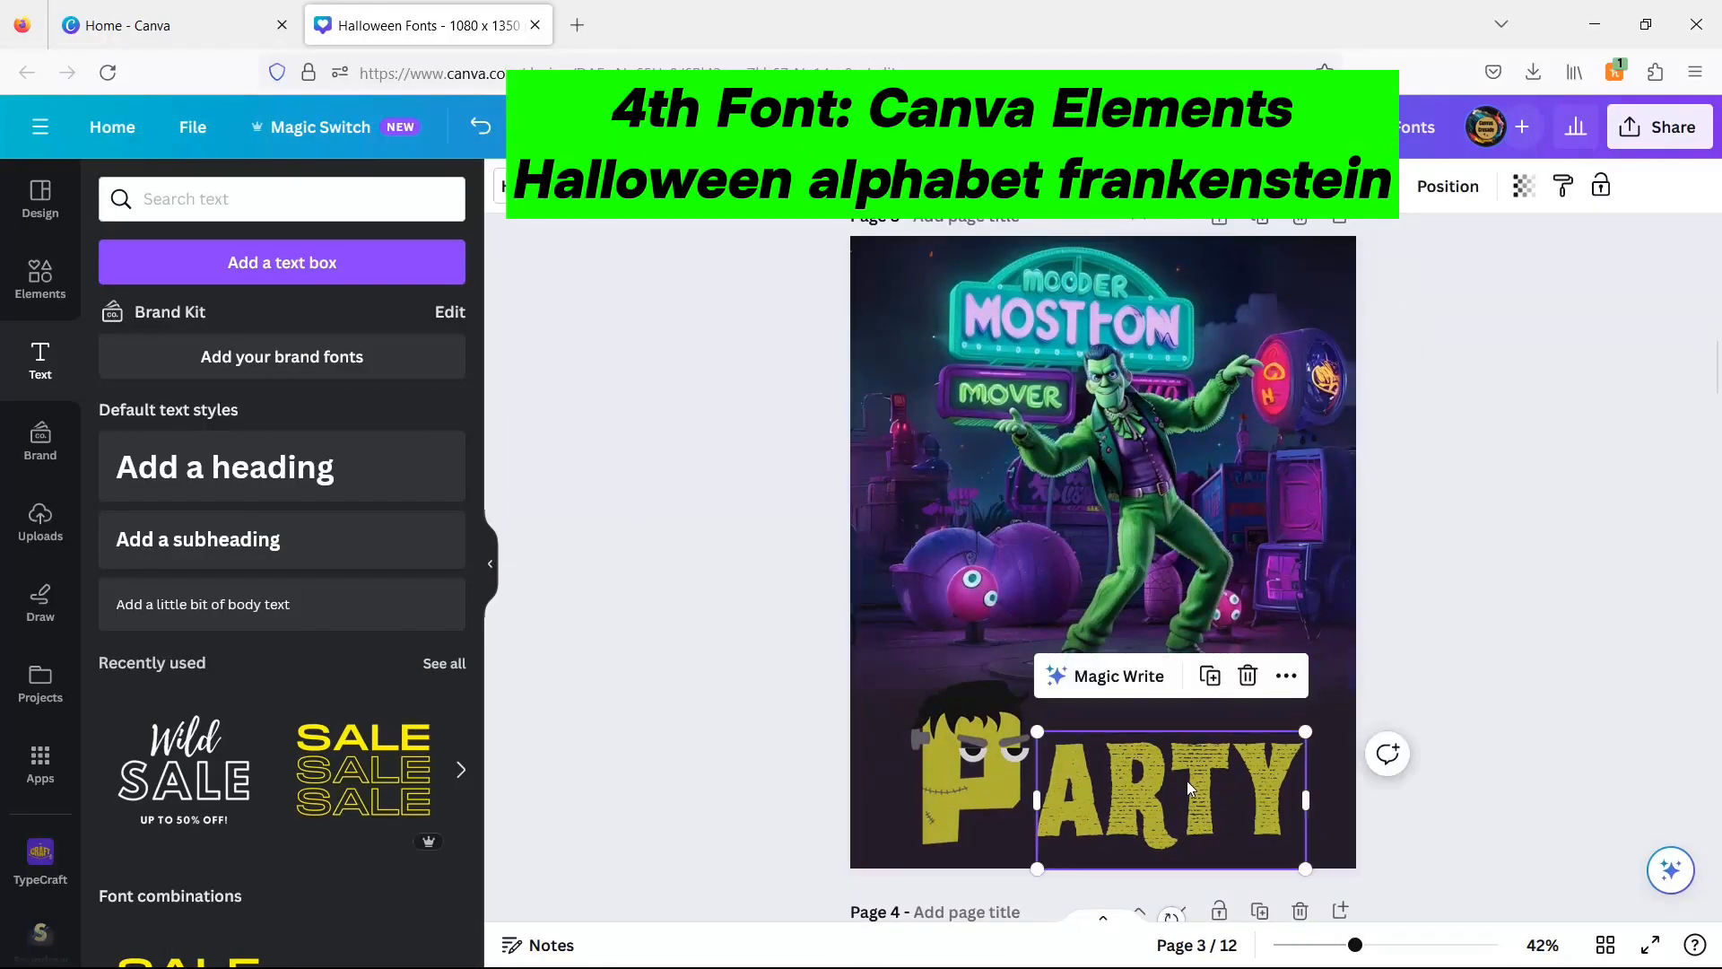
pyautogui.click(932, 805)
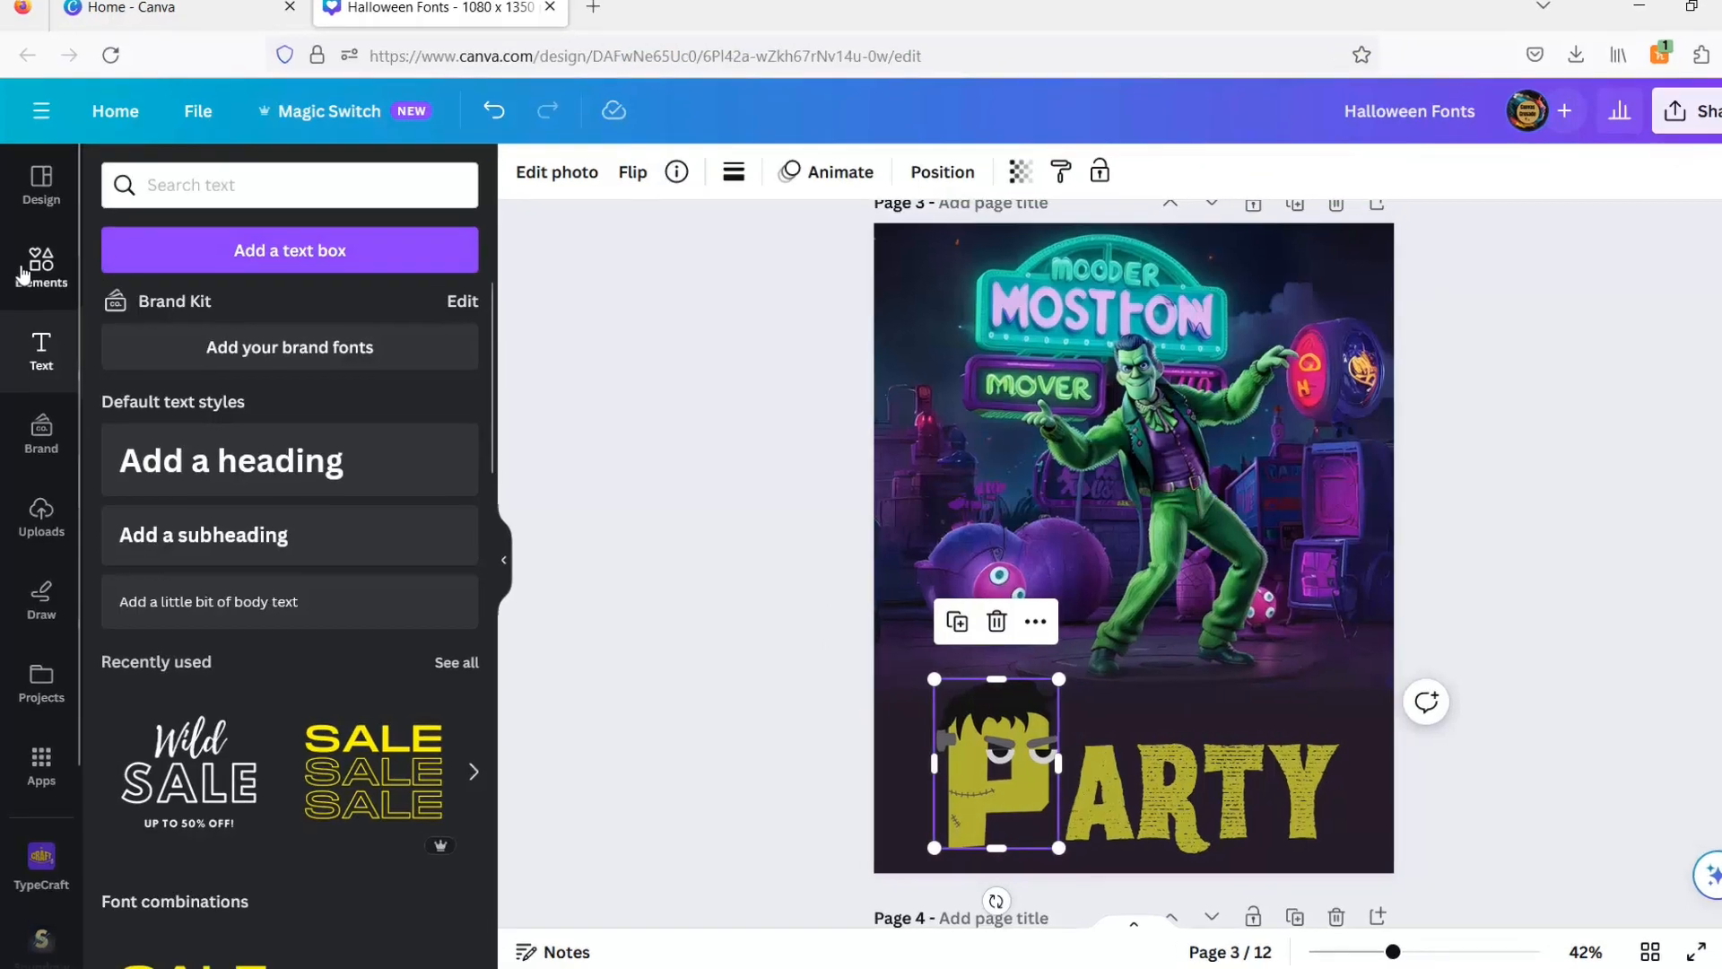
# Search the elements for "halloween alphabet frankenstein" and show all matching graphics.
pyautogui.click(41, 278)
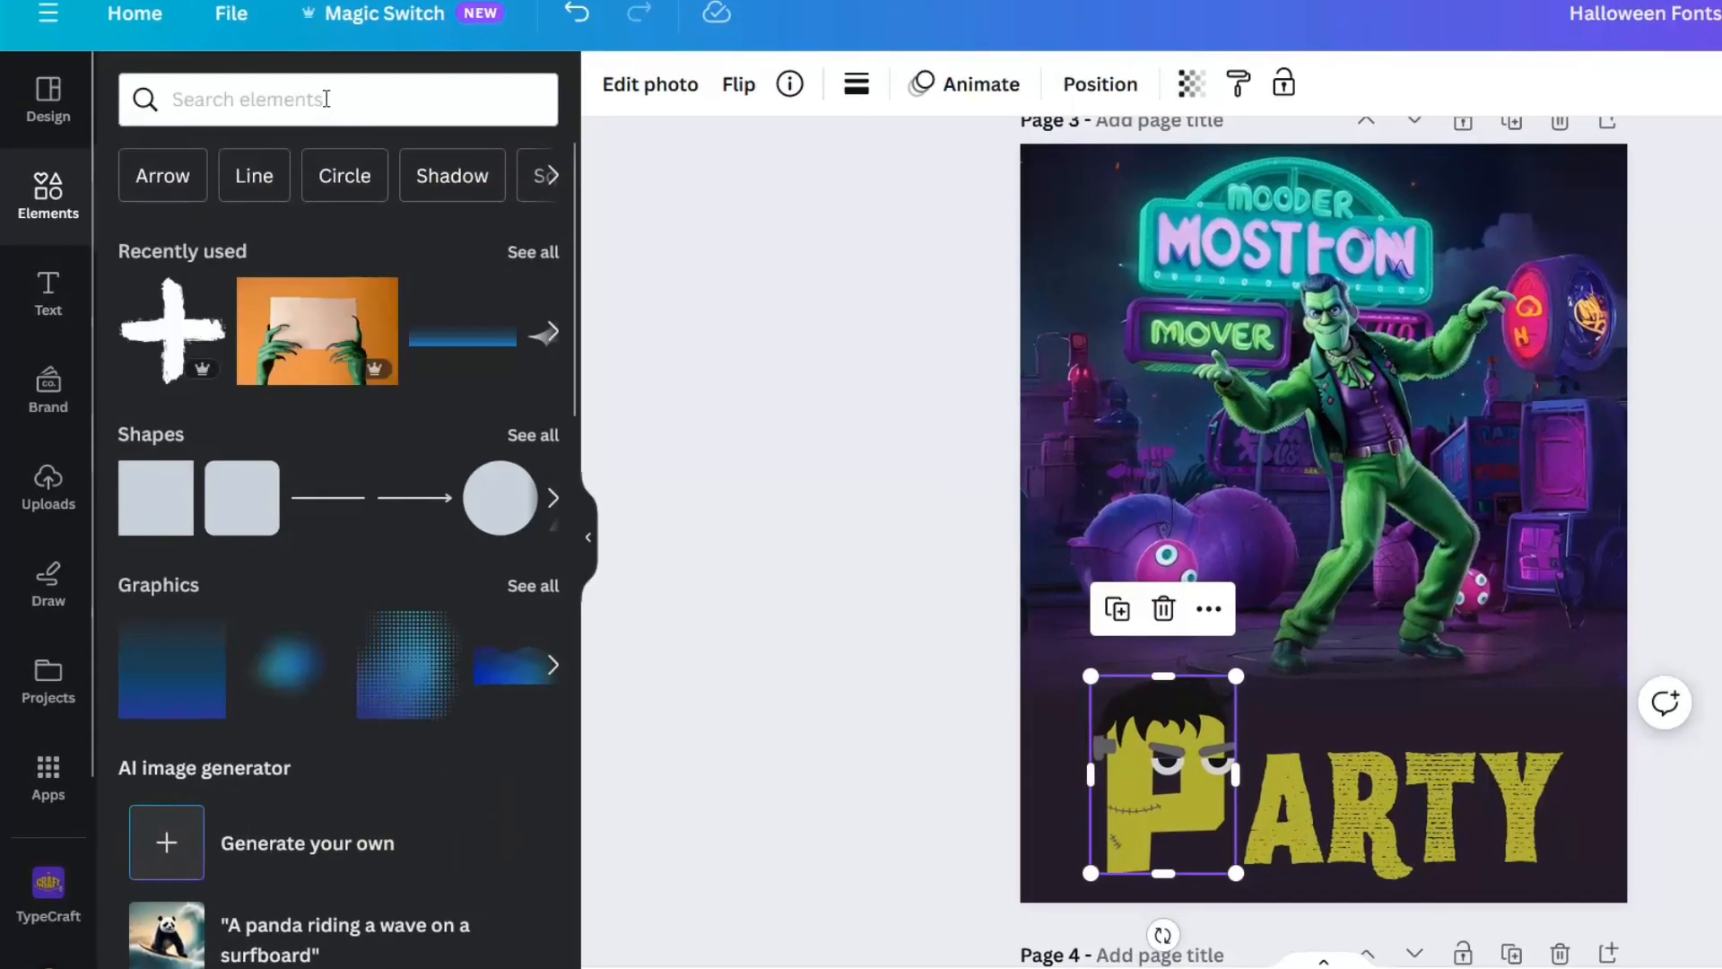
pyautogui.click(317, 115)
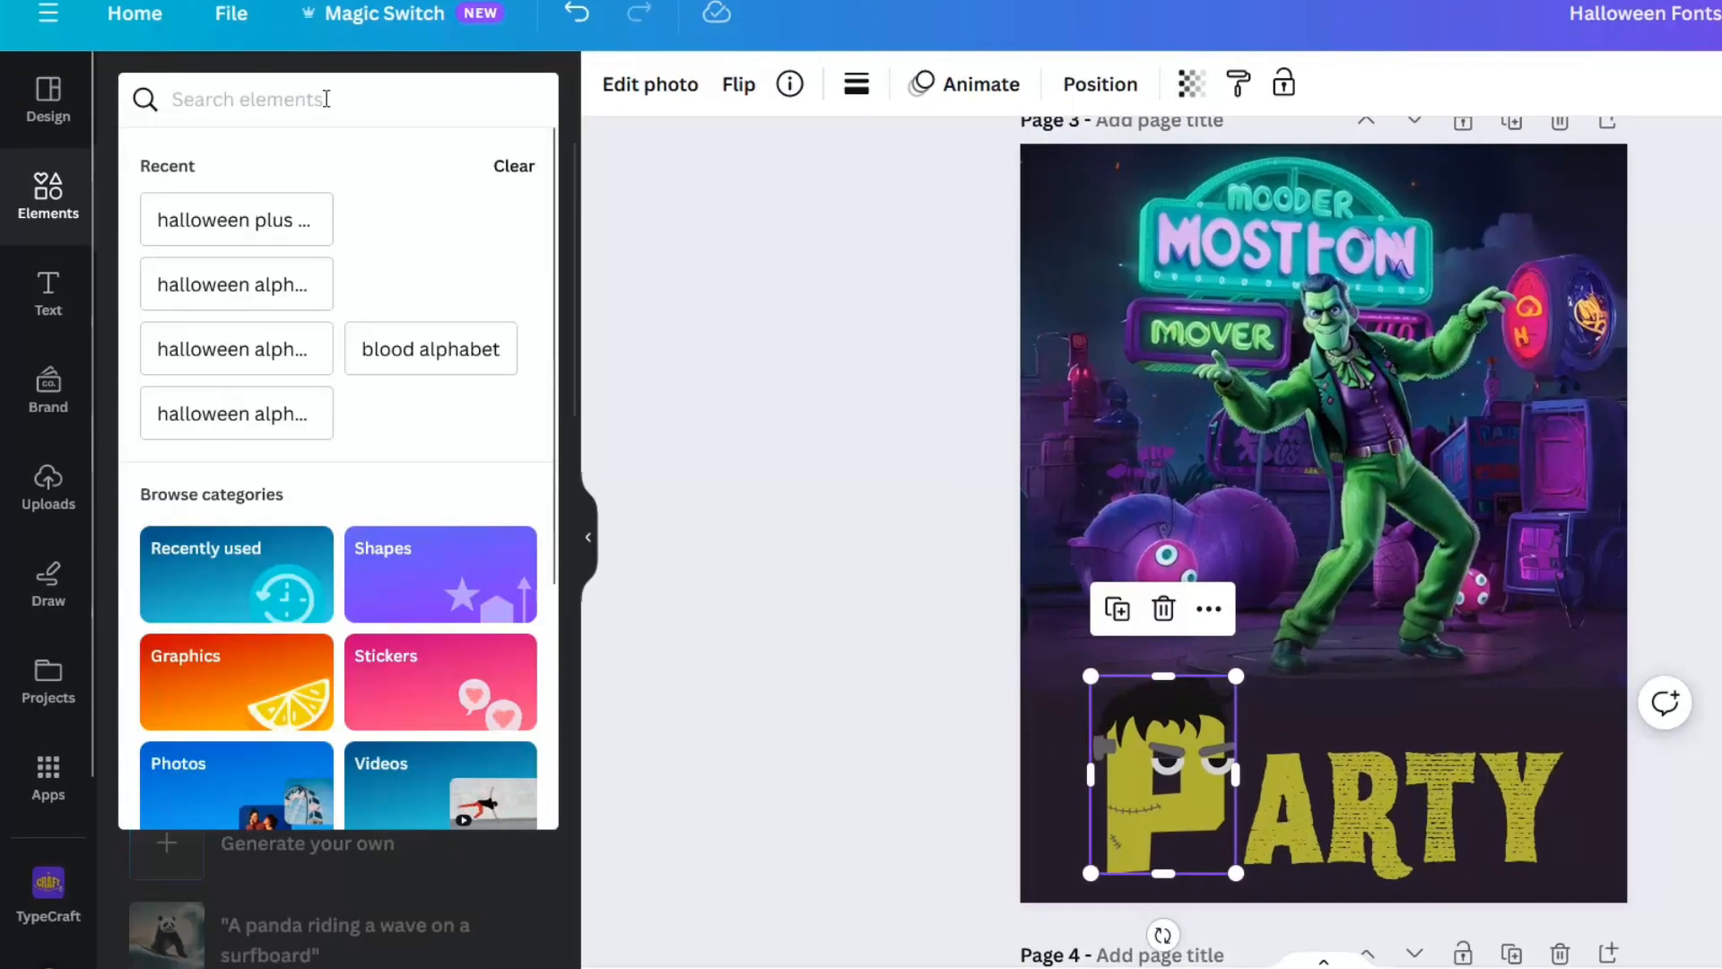
pyautogui.write('hallowee')
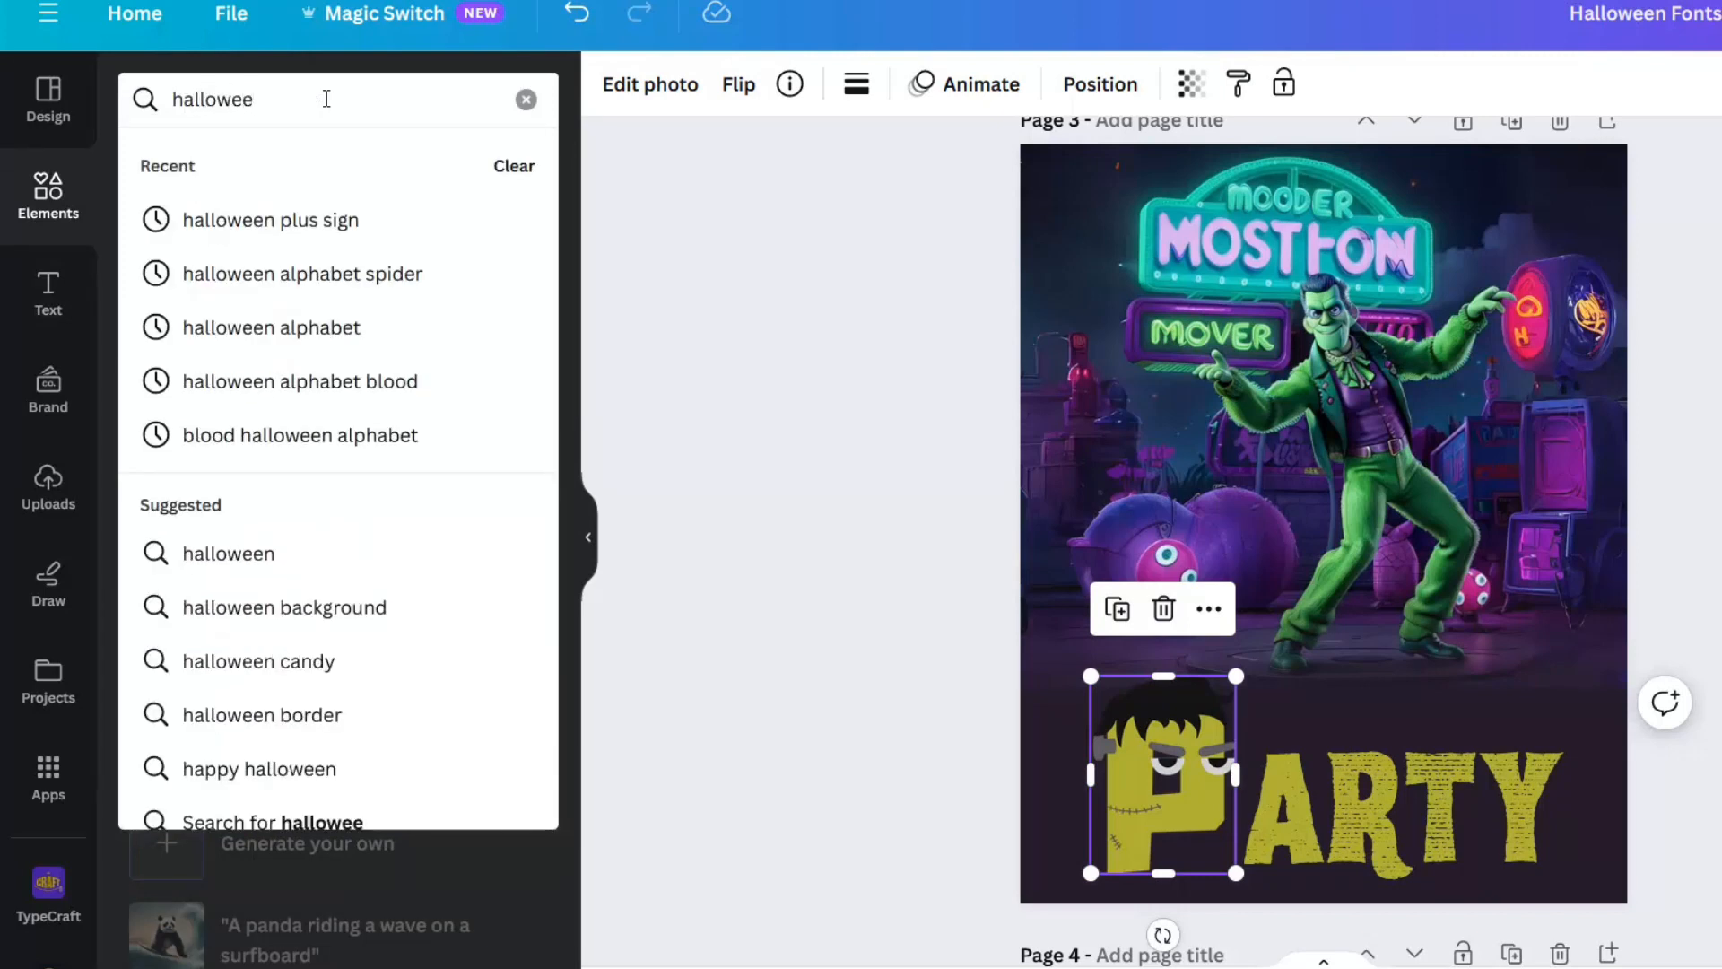
pyautogui.write('n alp')
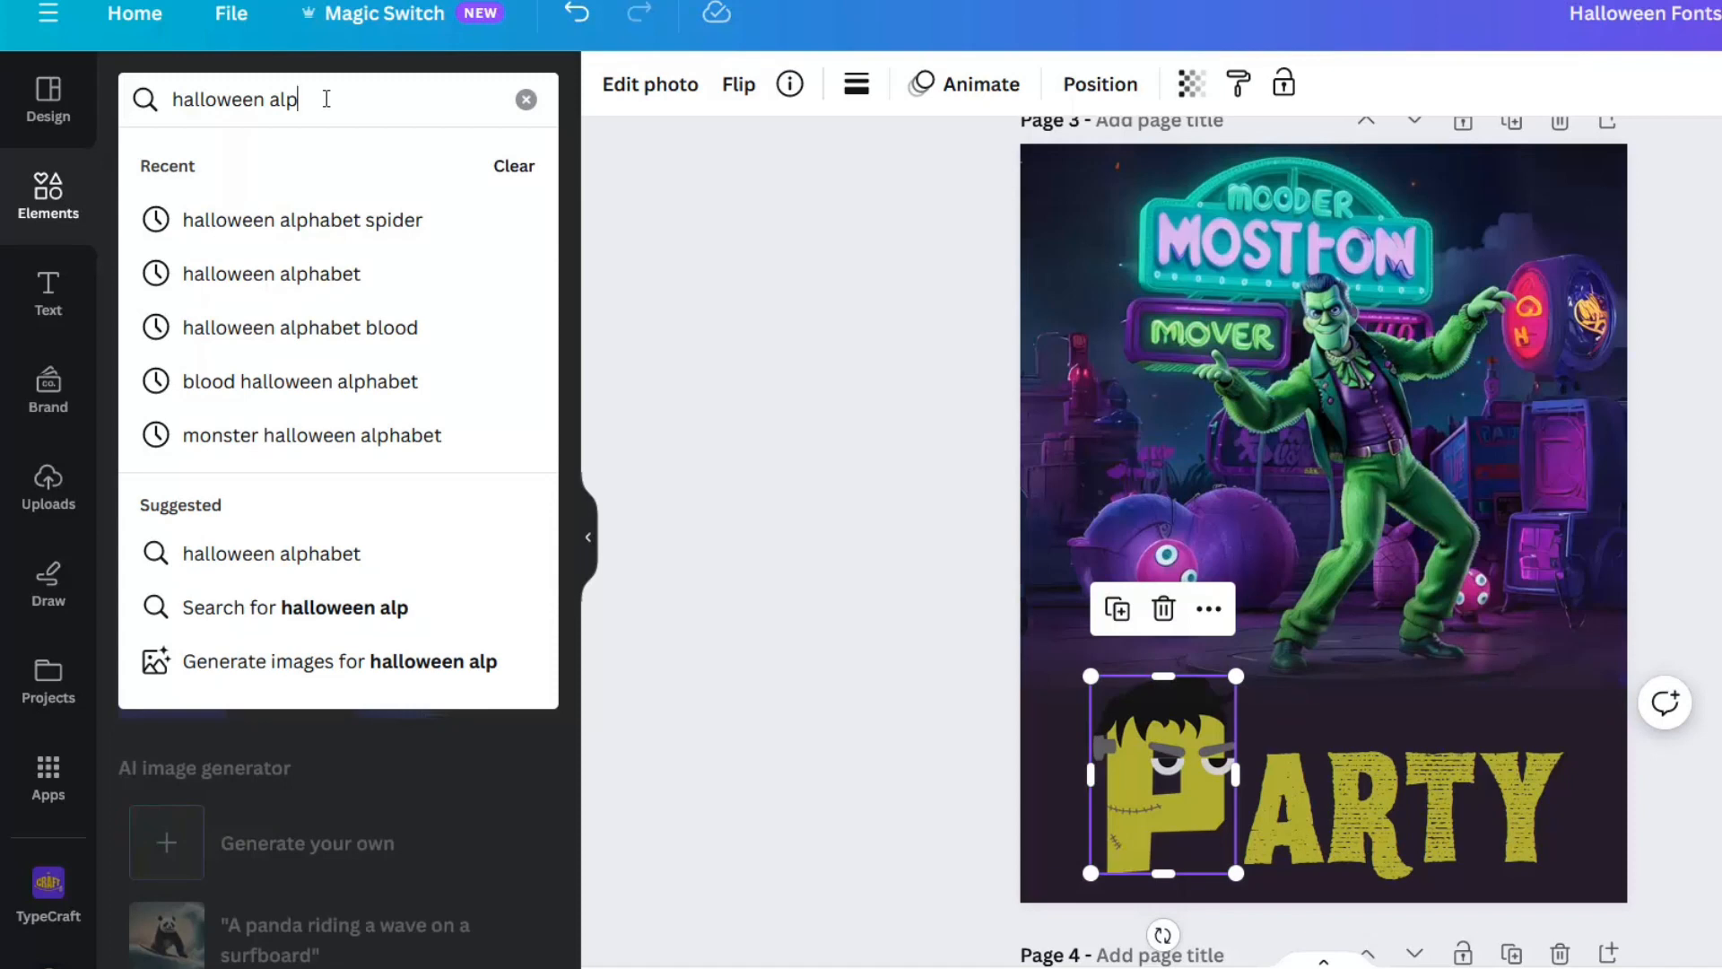
pyautogui.write('habet f')
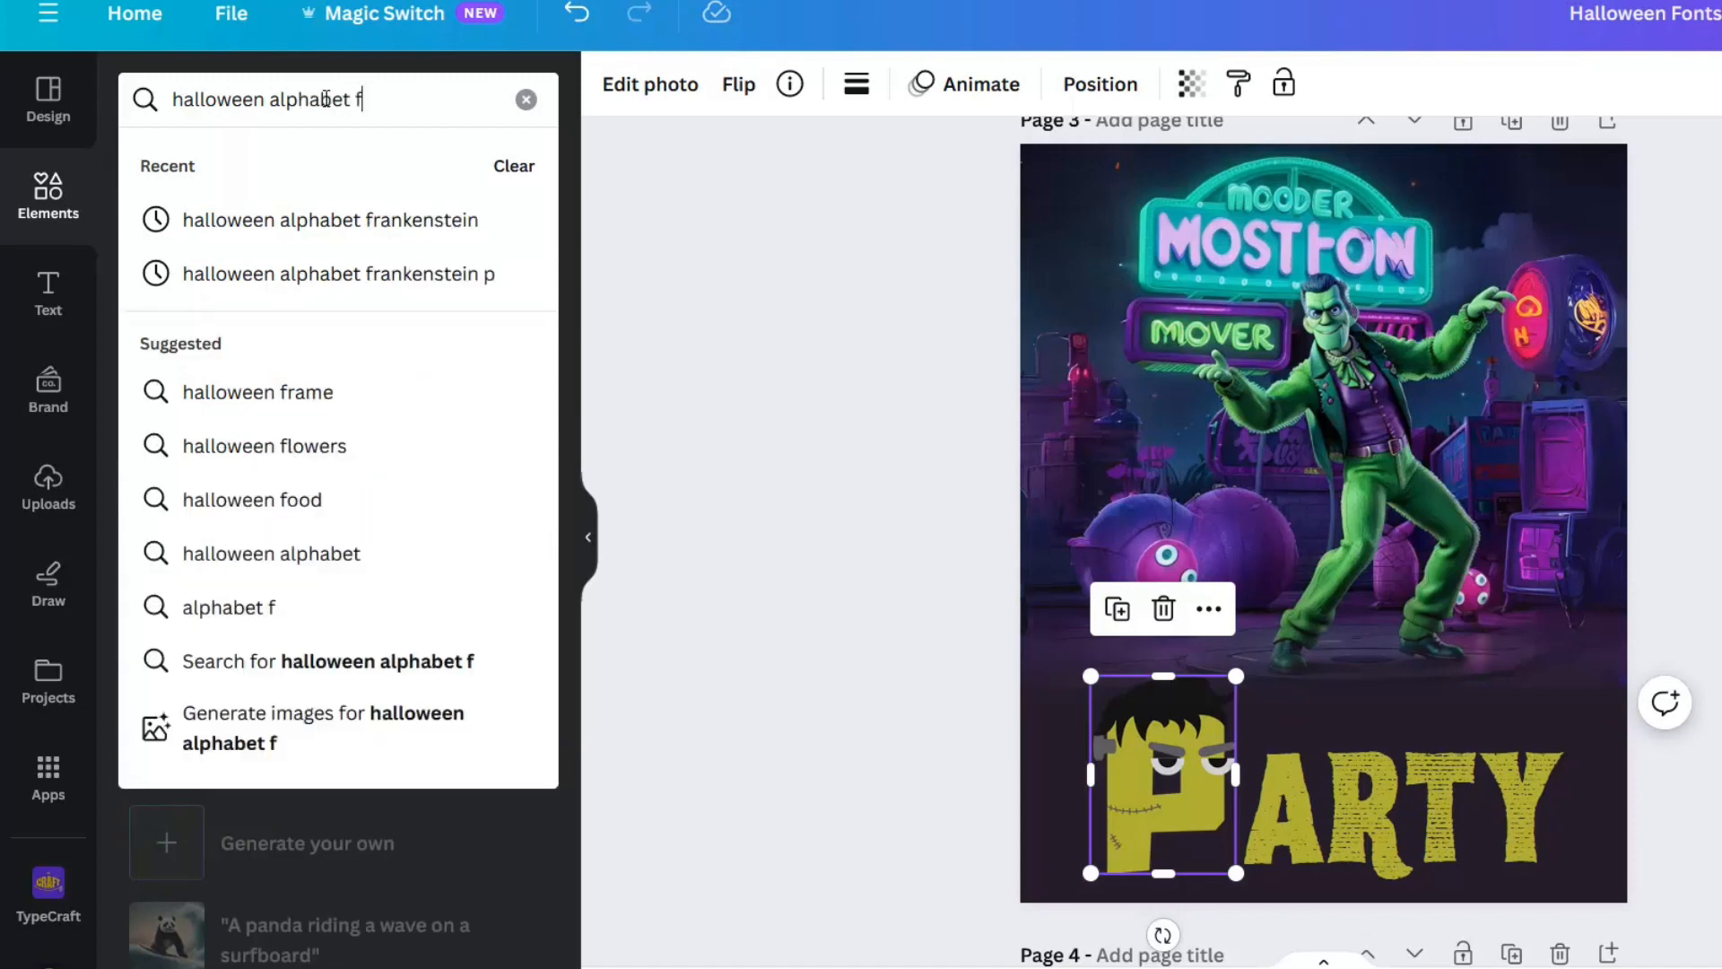
pyautogui.press('Down')
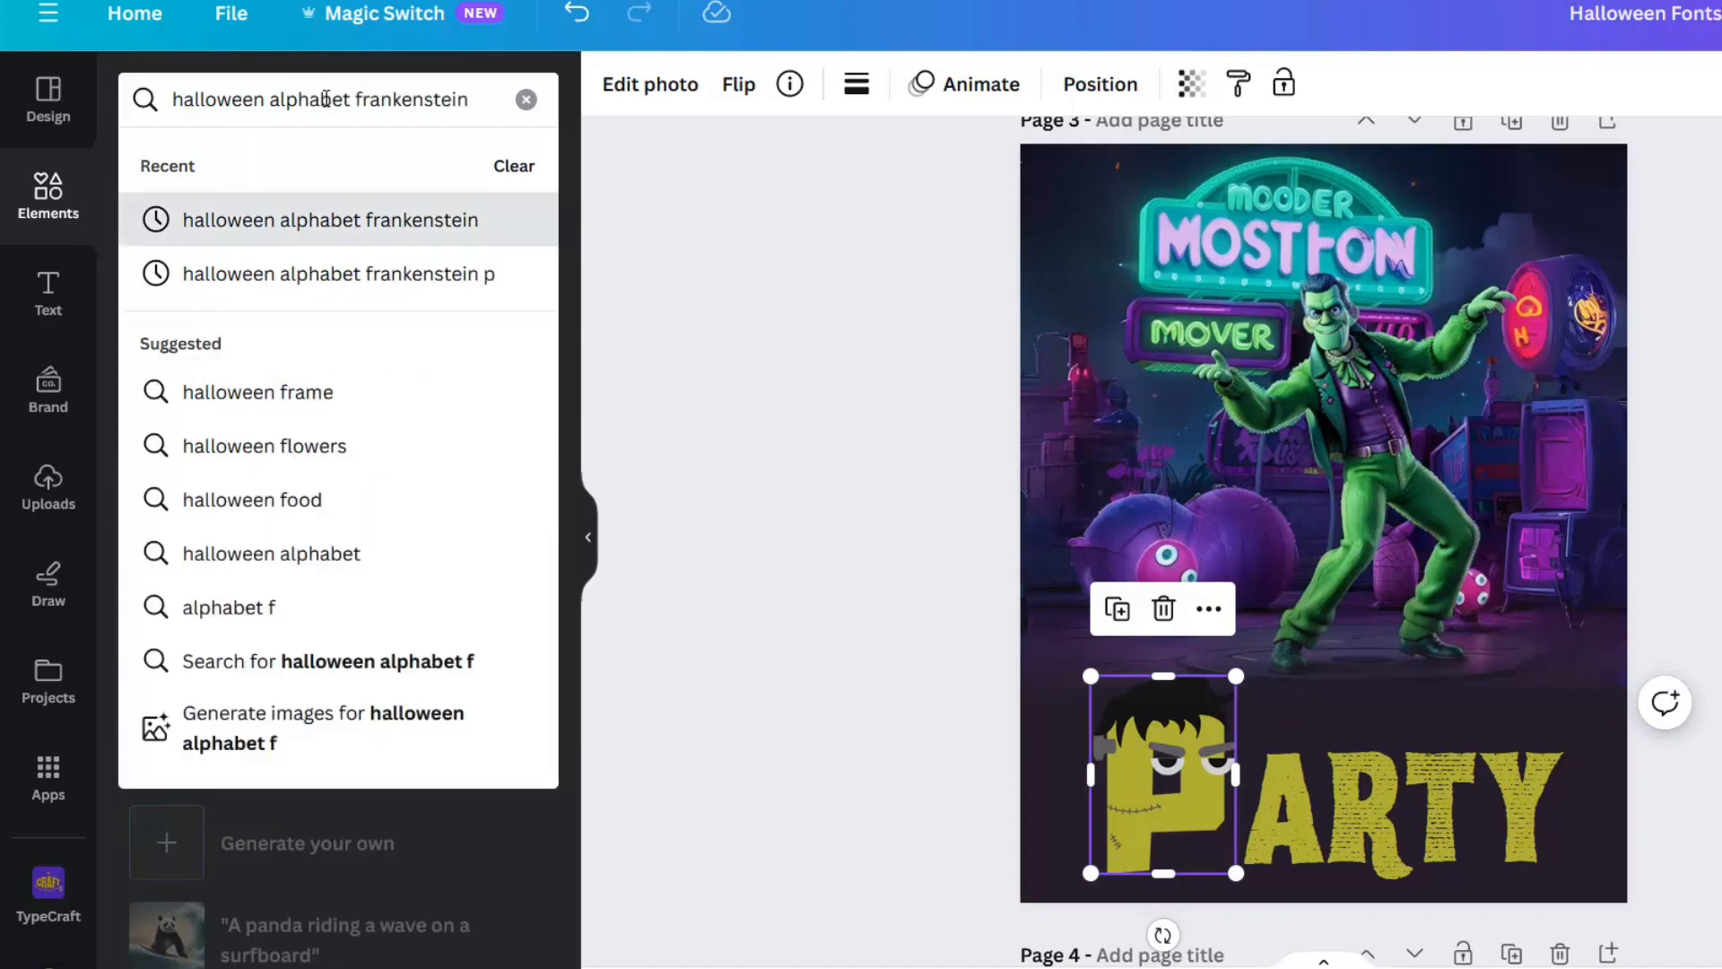
pyautogui.press('Return')
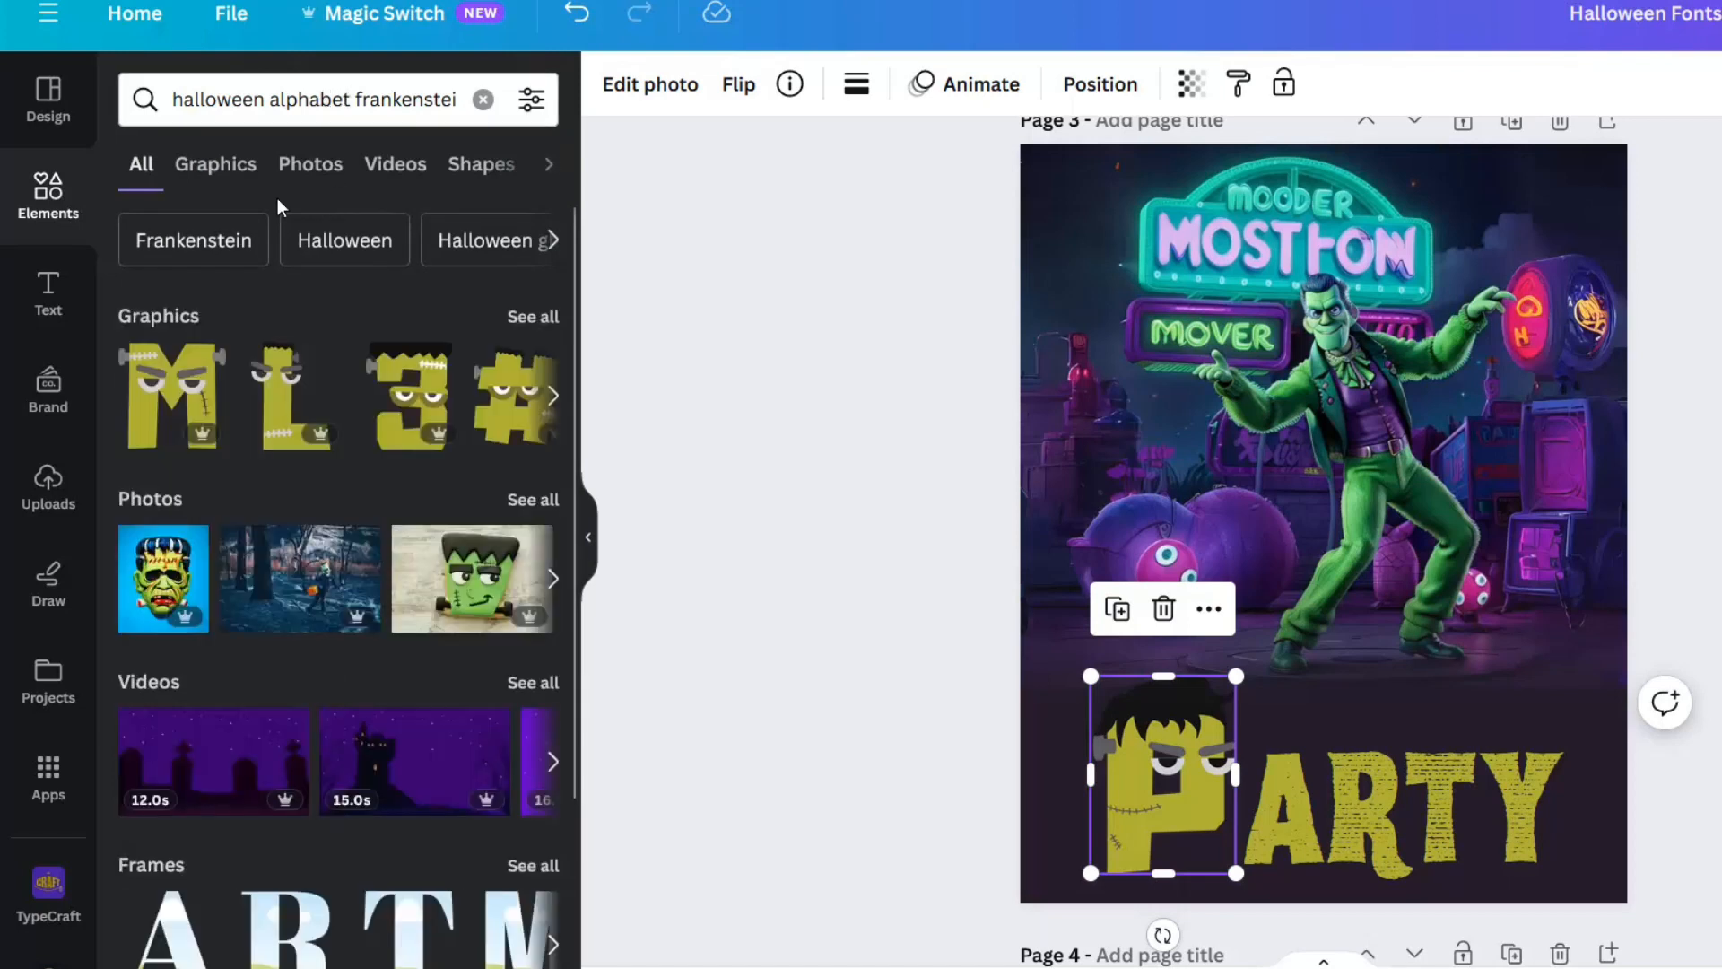
pyautogui.click(532, 318)
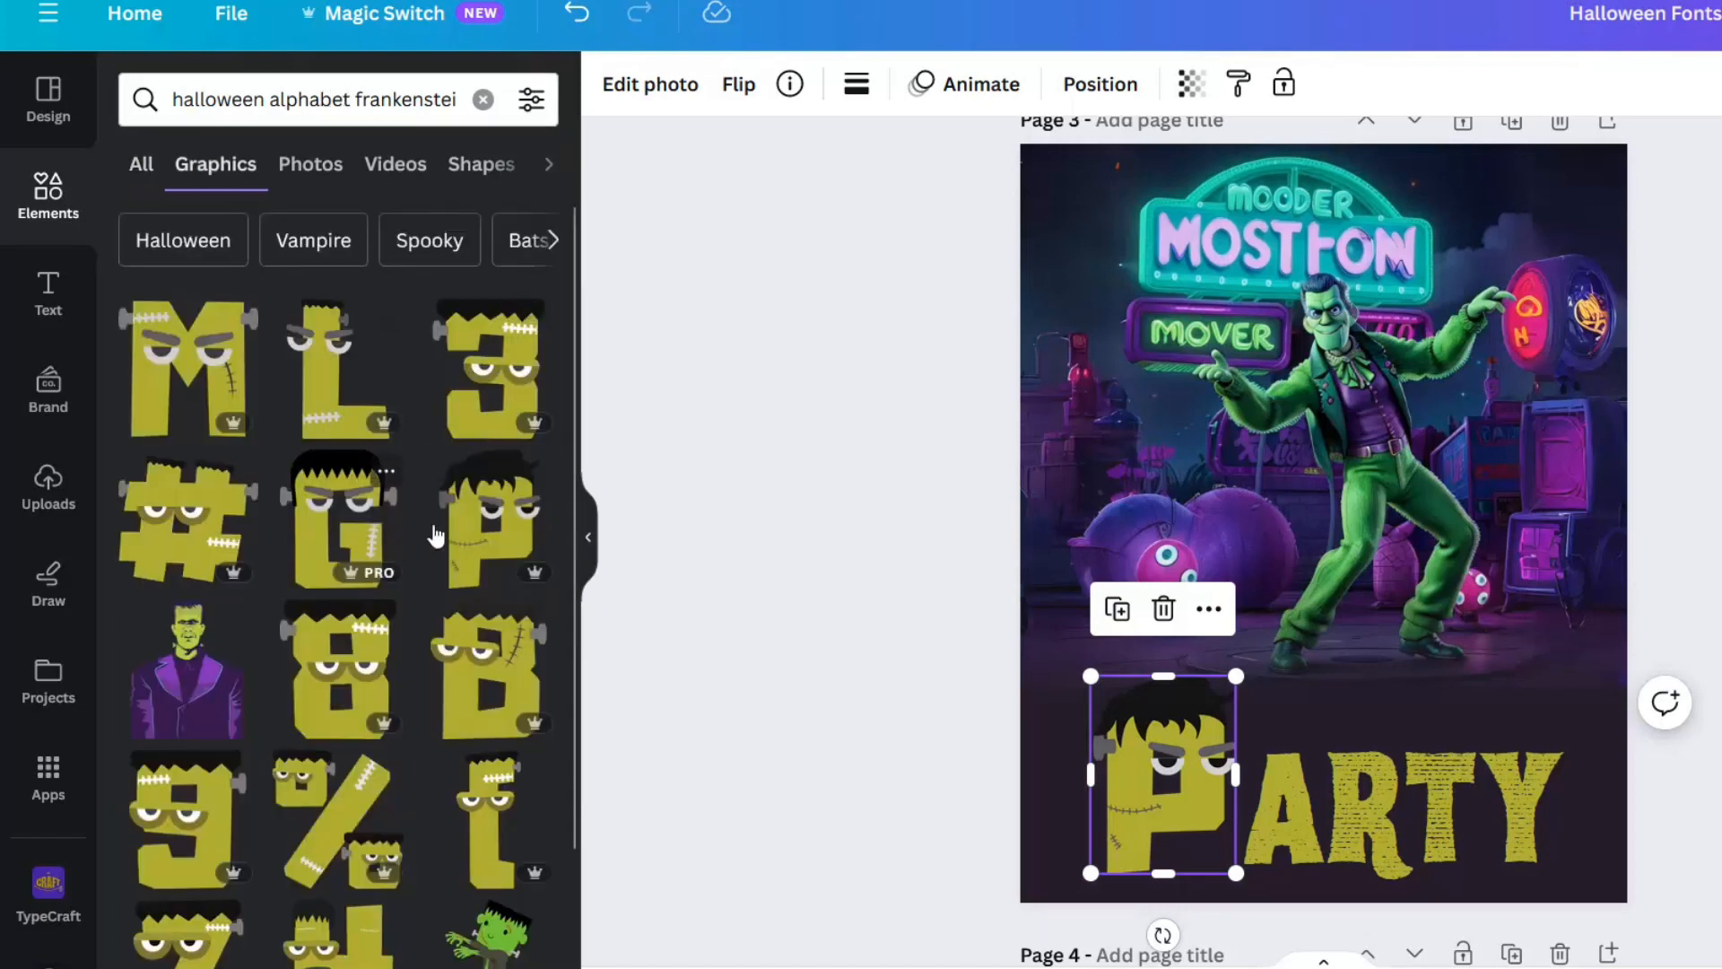
# Place a second Frankenstein letter P over the upper part of page 3, enlarge it slightly, and remove it again.
pyautogui.click(478, 538)
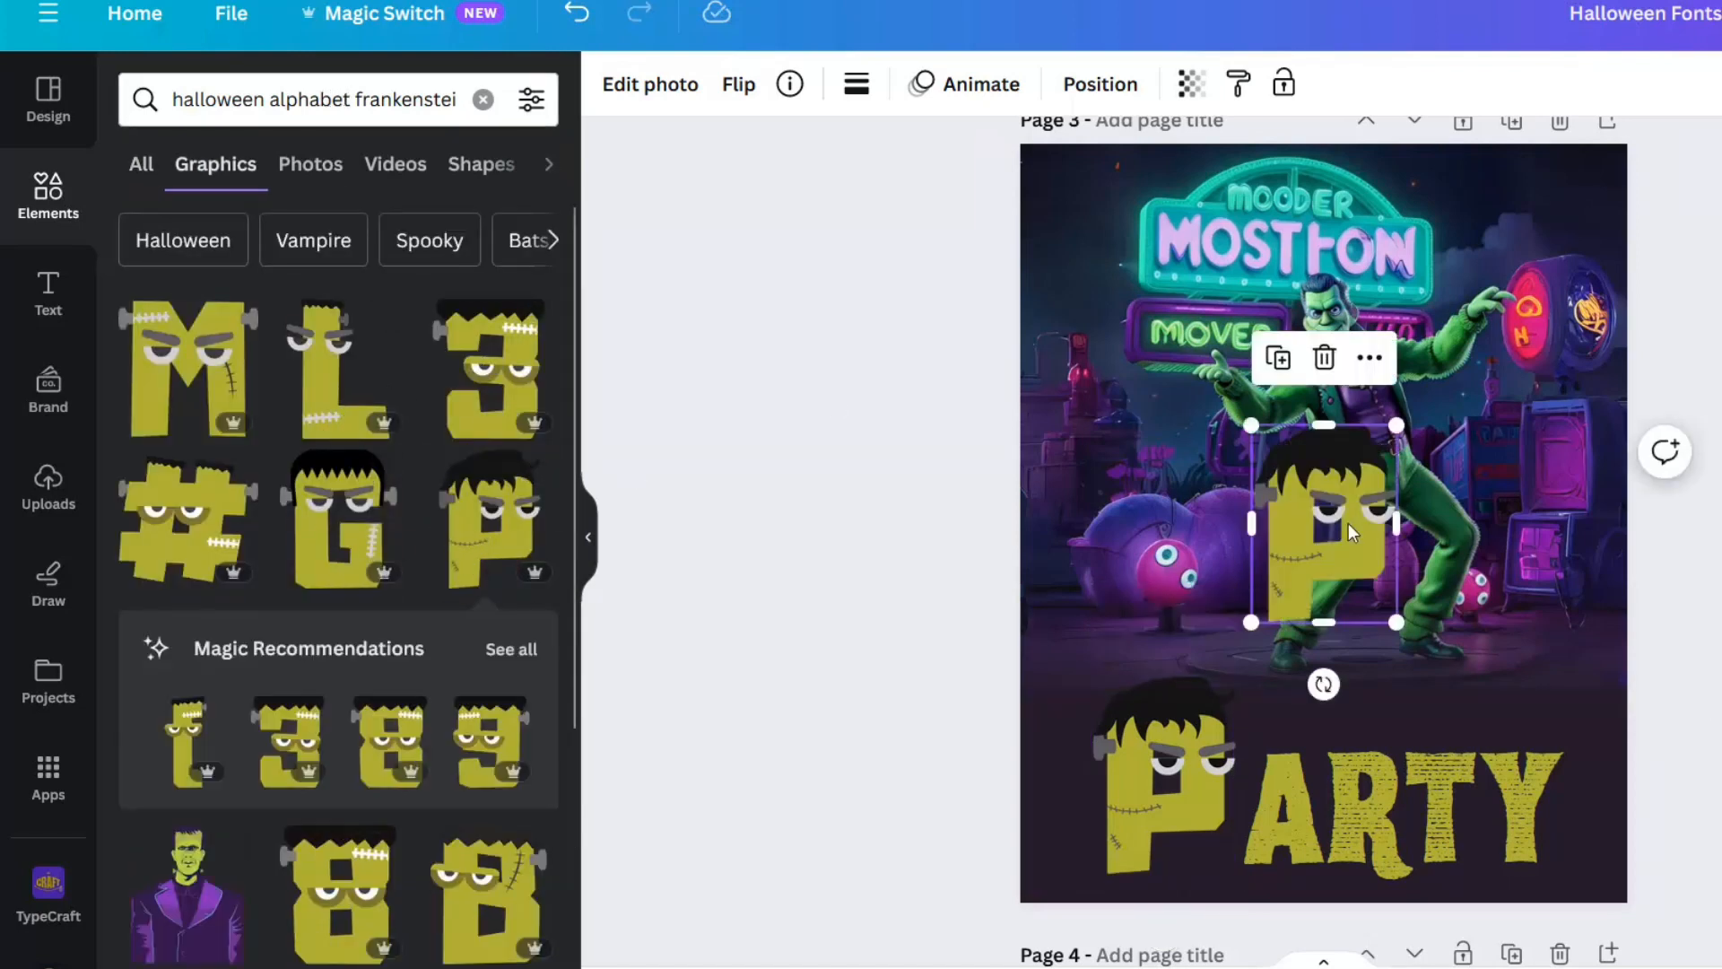
pyautogui.moveTo(1317, 499); pyautogui.dragTo(1172, 386)
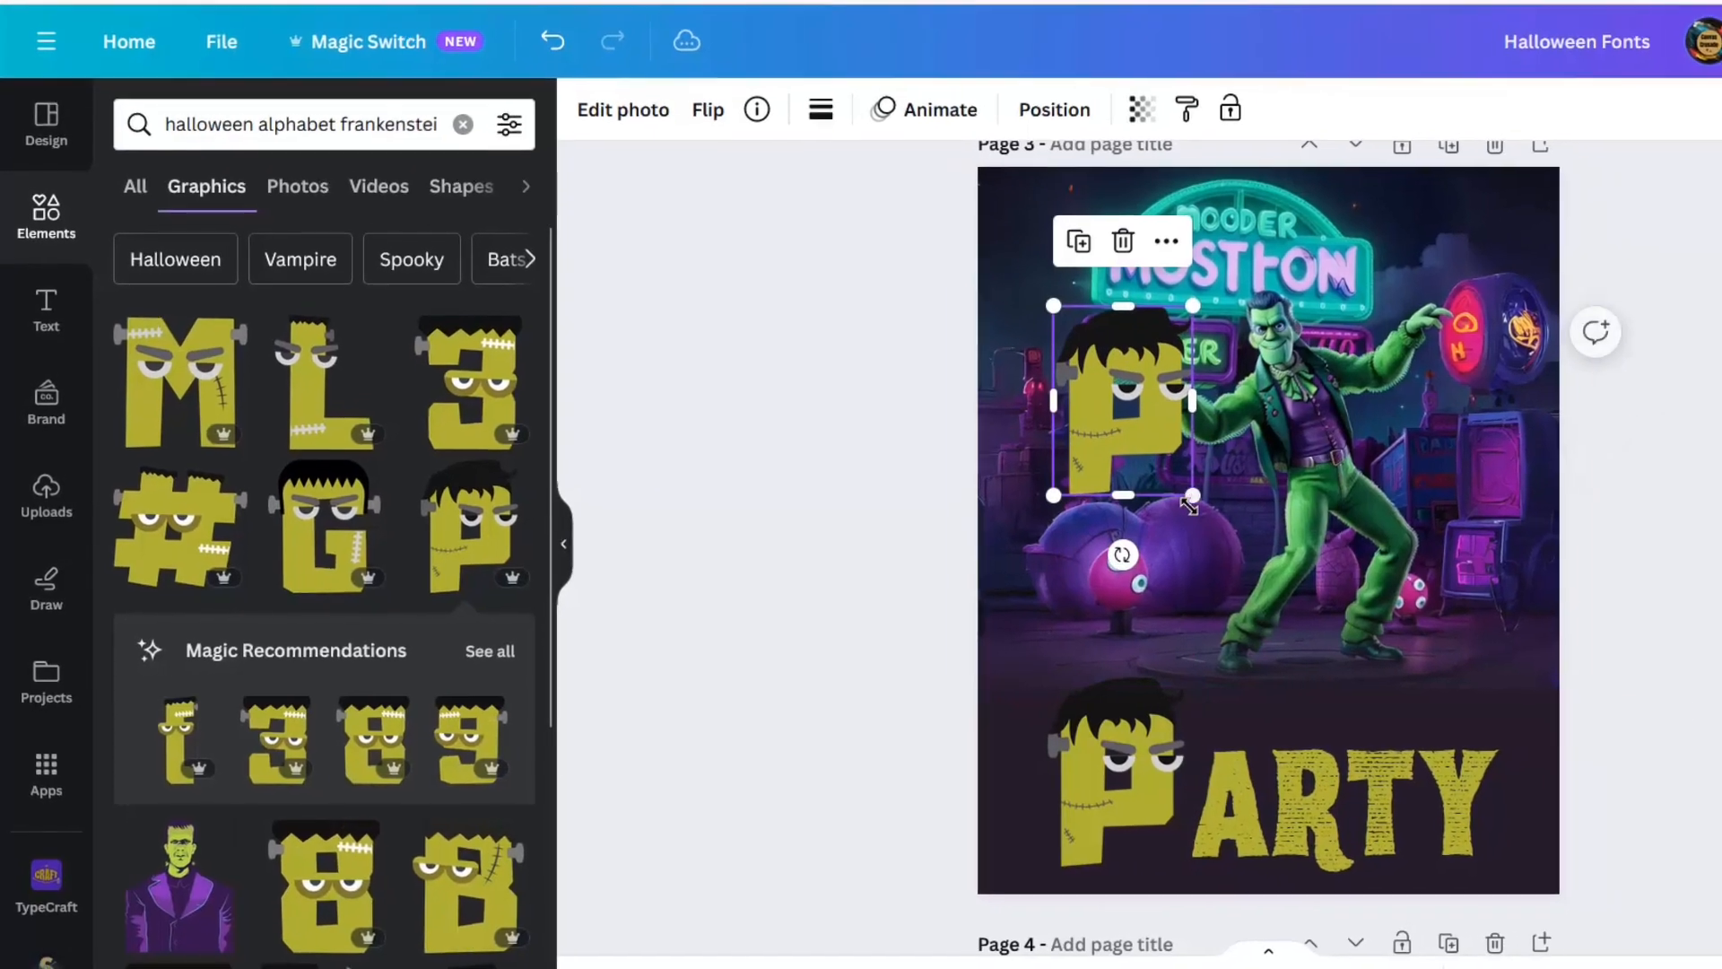
pyautogui.moveTo(1190, 505); pyautogui.dragTo(1219, 527)
pyautogui.moveTo(1099, 544); pyautogui.dragTo(1052, 539)
pyautogui.click(993, 299)
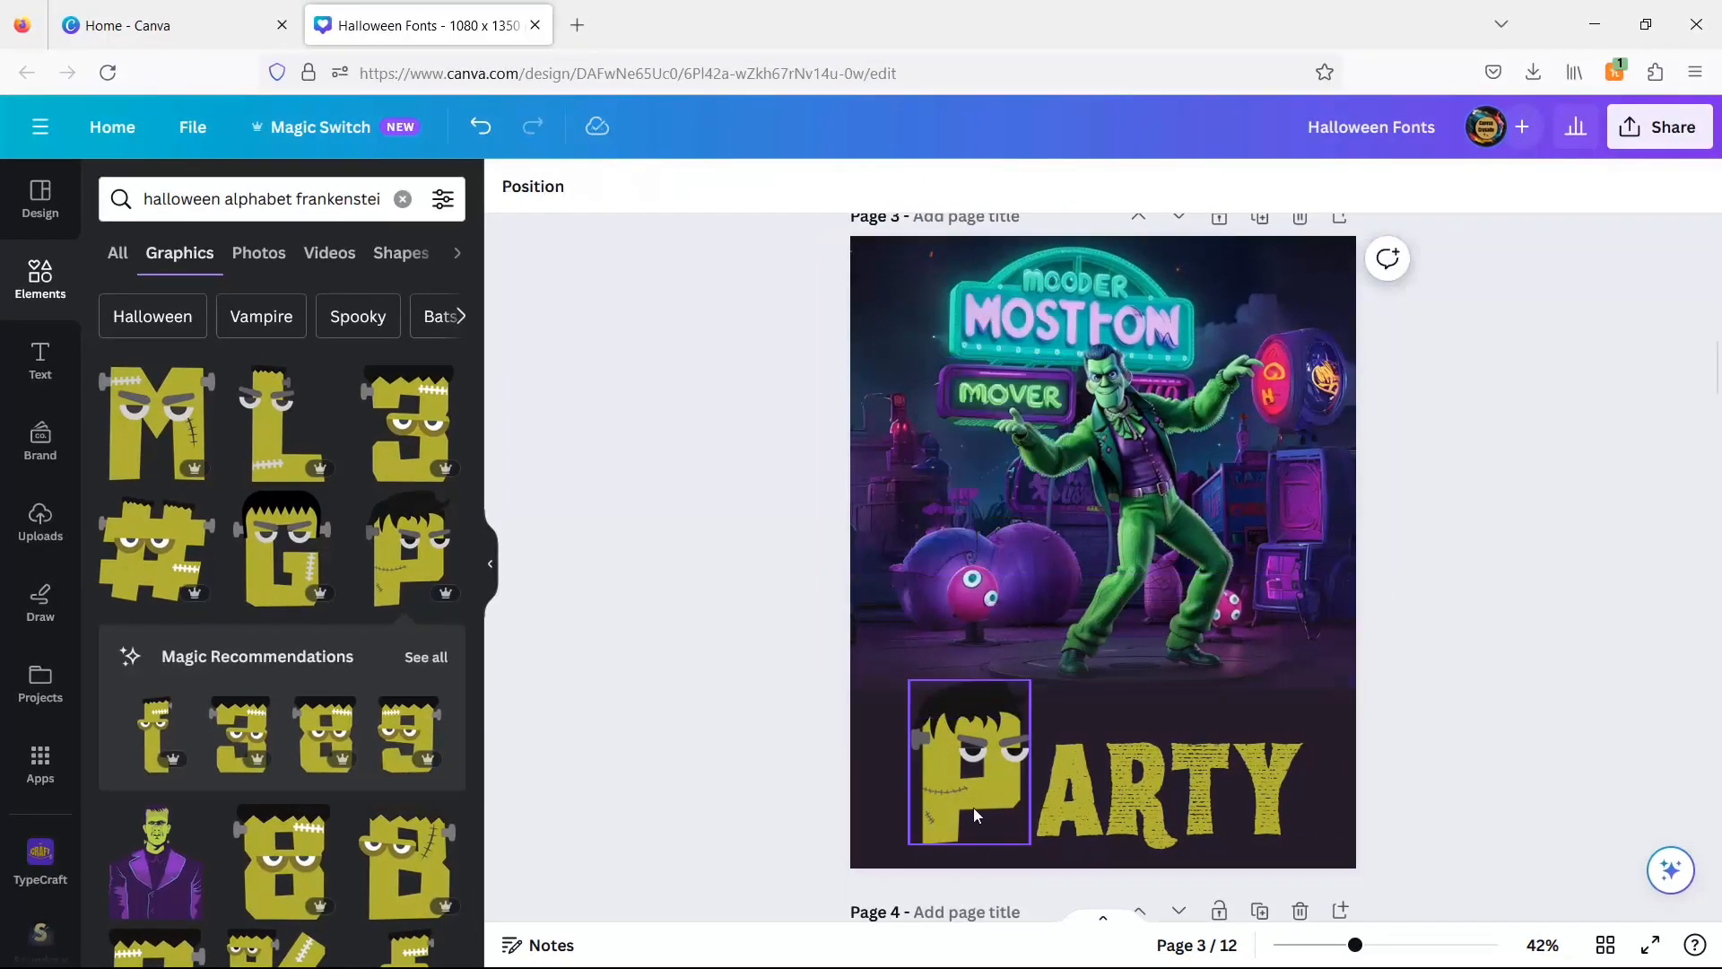
# Add a new heading to page 3, enter the text "ARTY" and select all of its letters.
pyautogui.click(1166, 790)
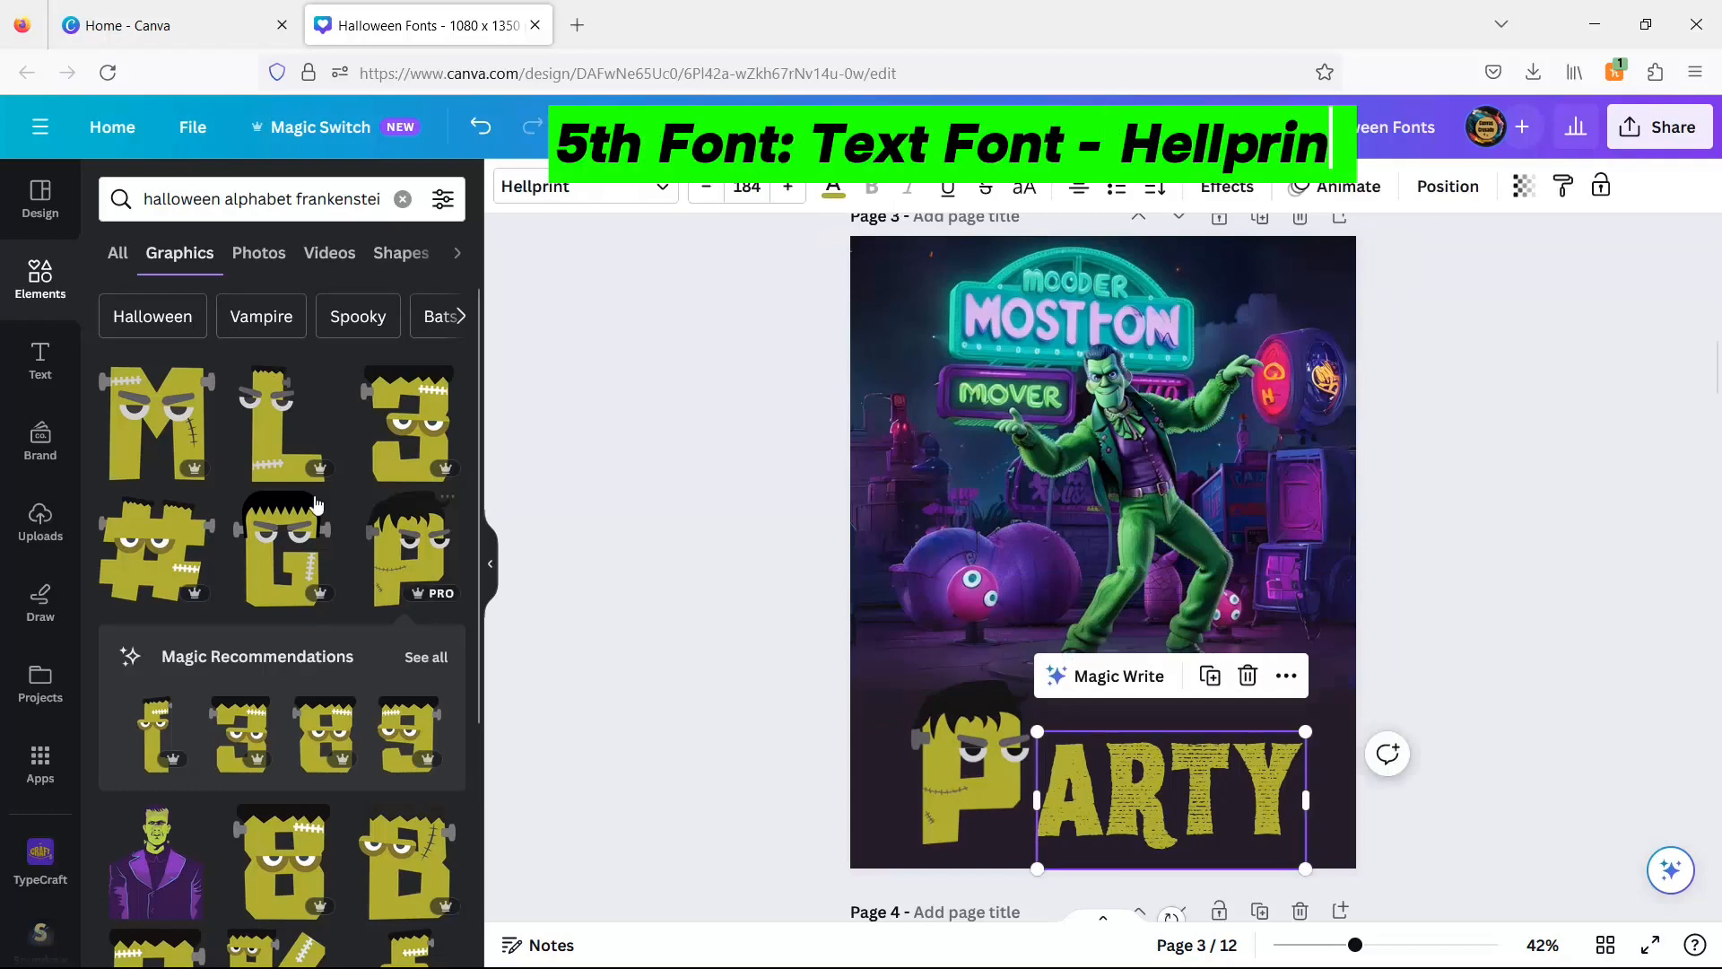
pyautogui.click(40, 358)
pyautogui.click(256, 473)
pyautogui.write('A')
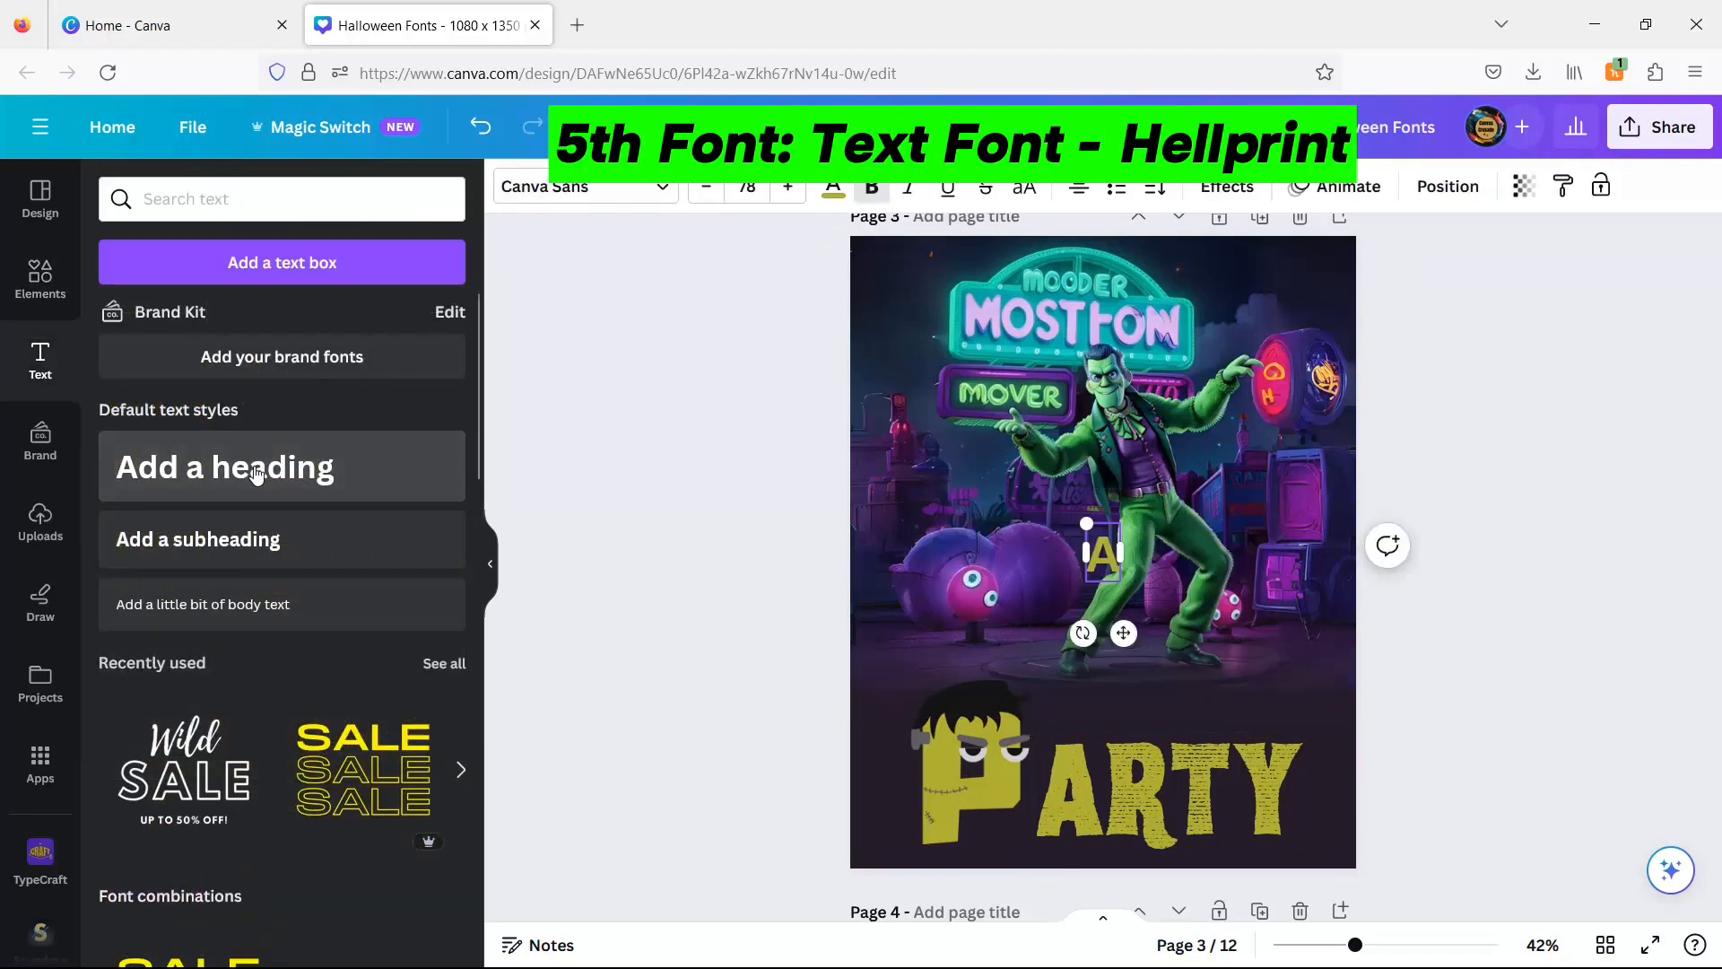
pyautogui.hotkey('shift', 'Left')
pyautogui.hotkey('shift', 'Left')
pyautogui.hotkey('shift', 'Left')
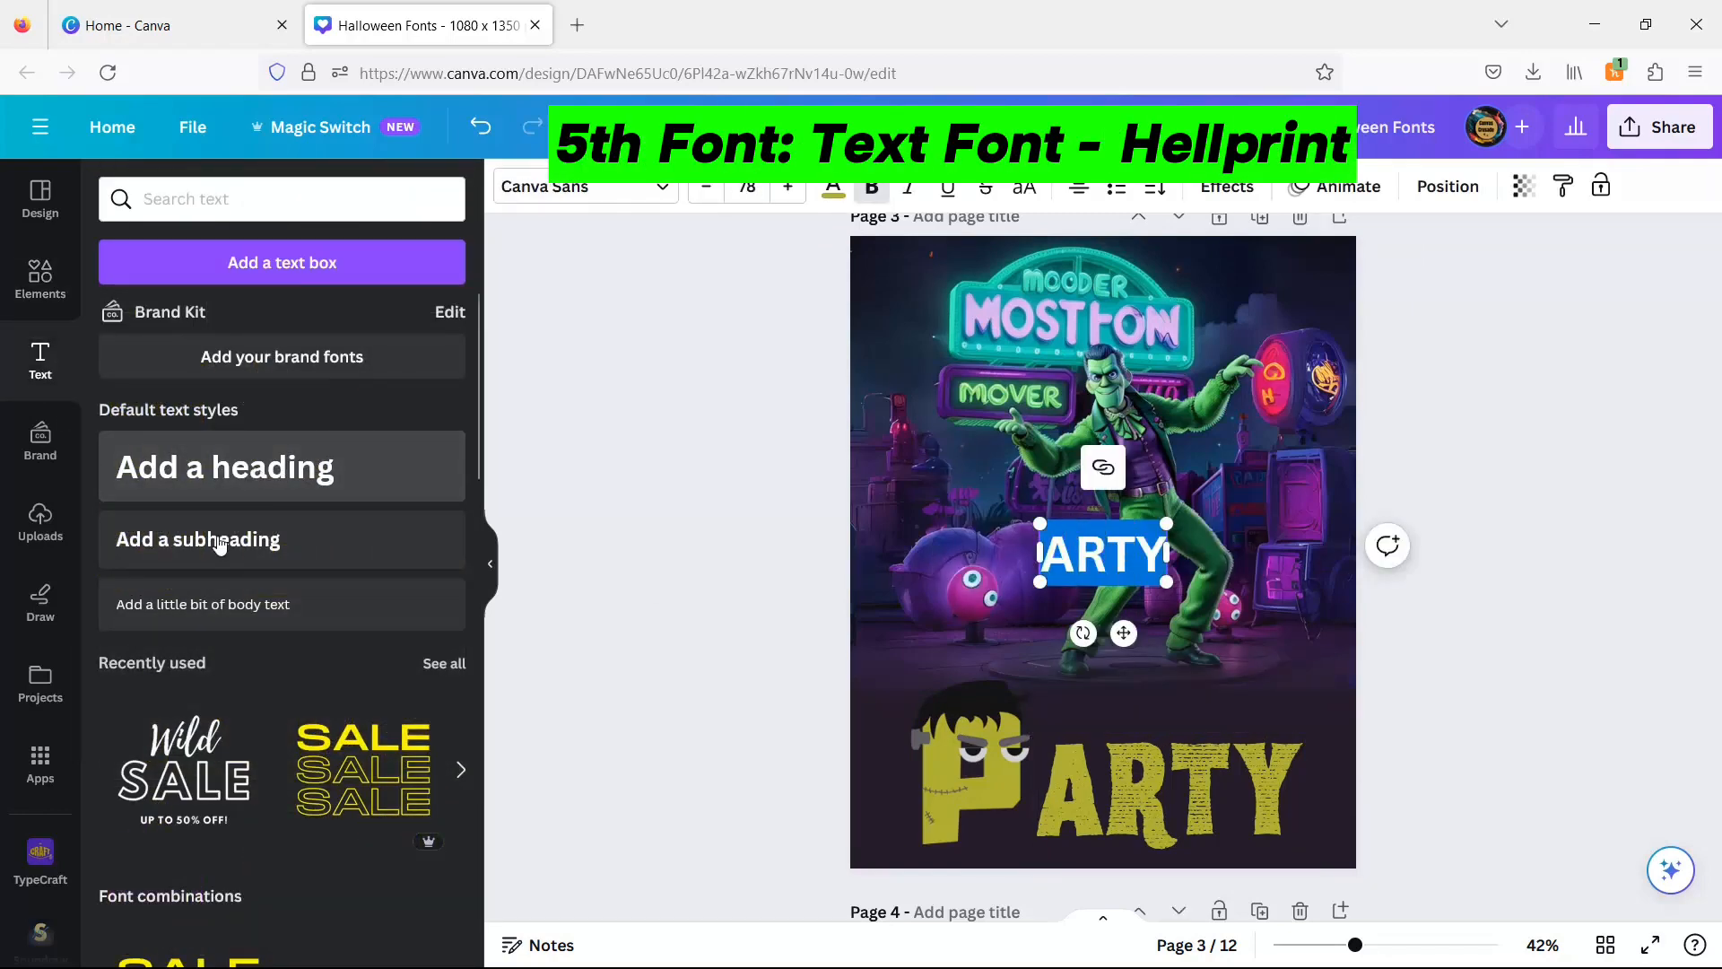
# Set the new ARTY heading in Hellprint from the halloween fonts.
pyautogui.click(586, 186)
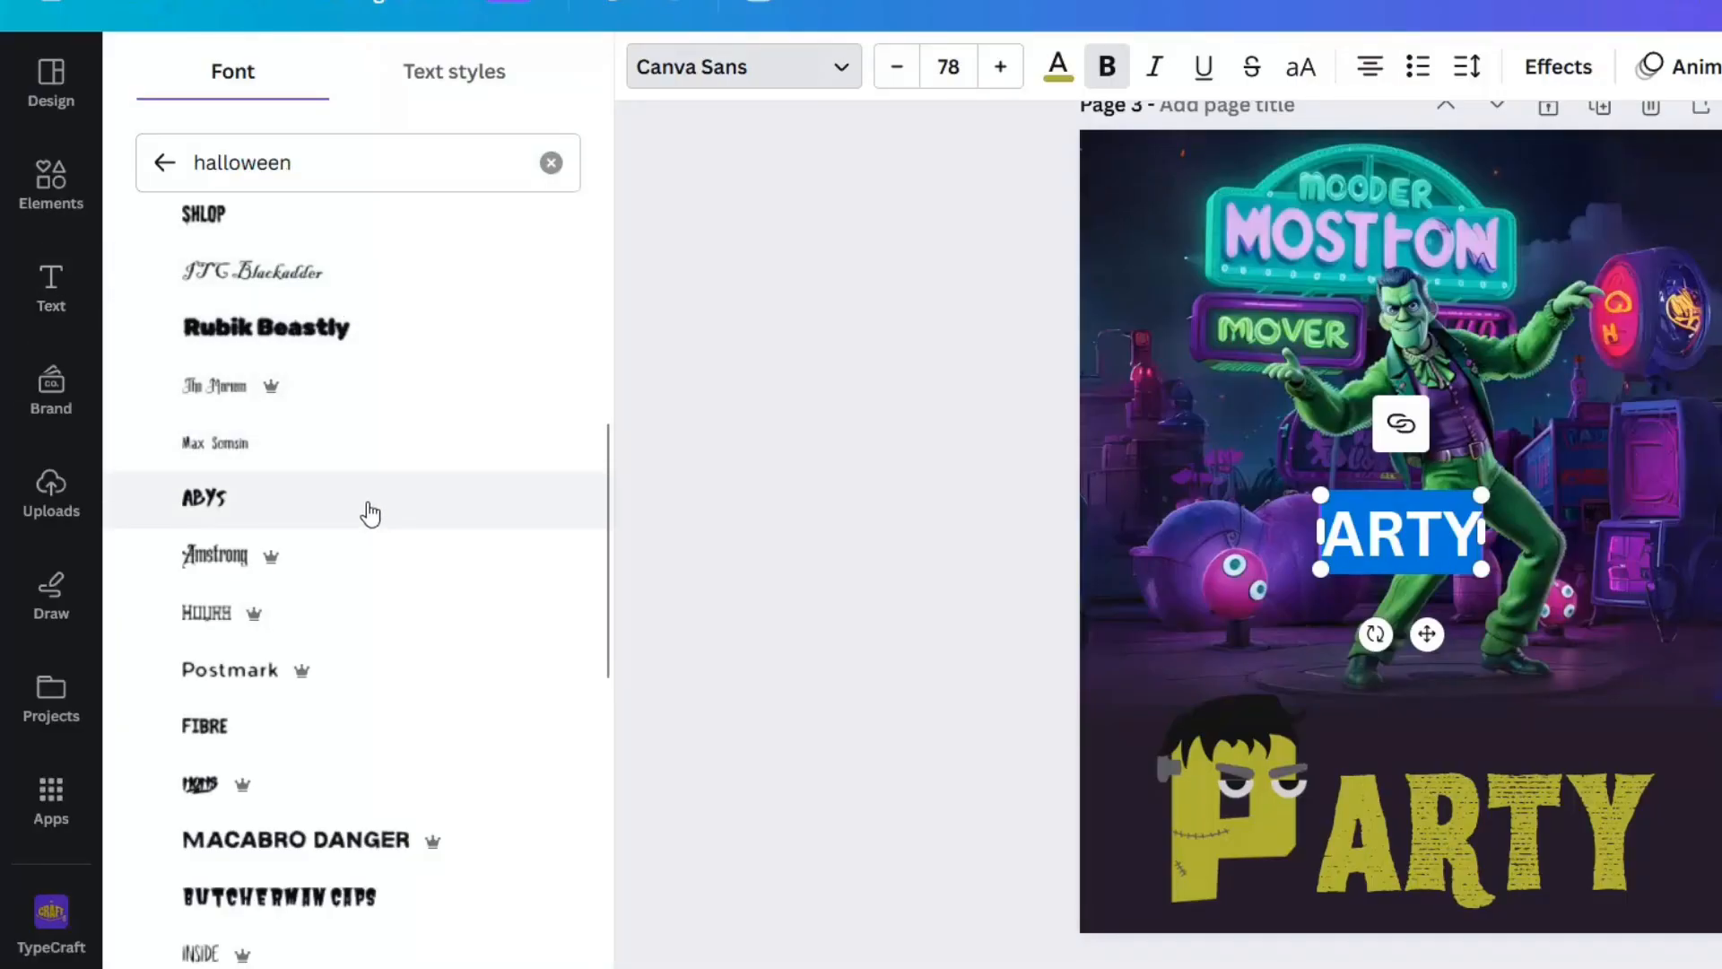
pyautogui.scroll(-2, 329, 590)
pyautogui.scroll(-5, 328, 590)
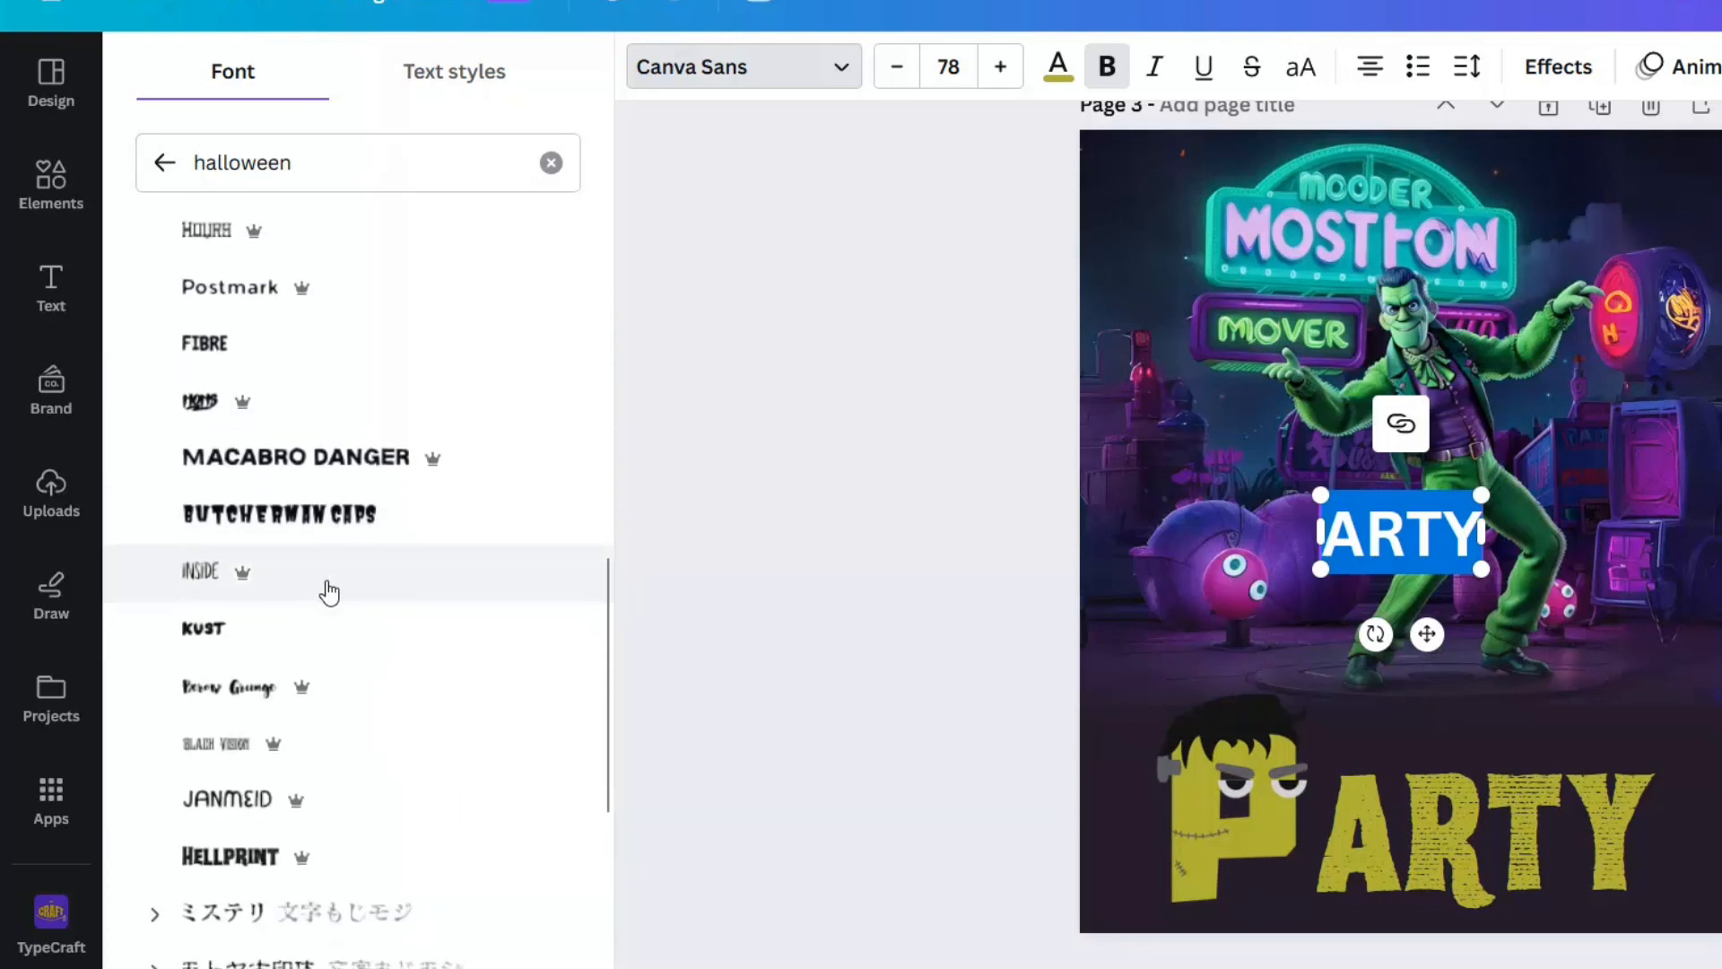
pyautogui.scroll(3, 328, 591)
pyautogui.scroll(-2, 331, 588)
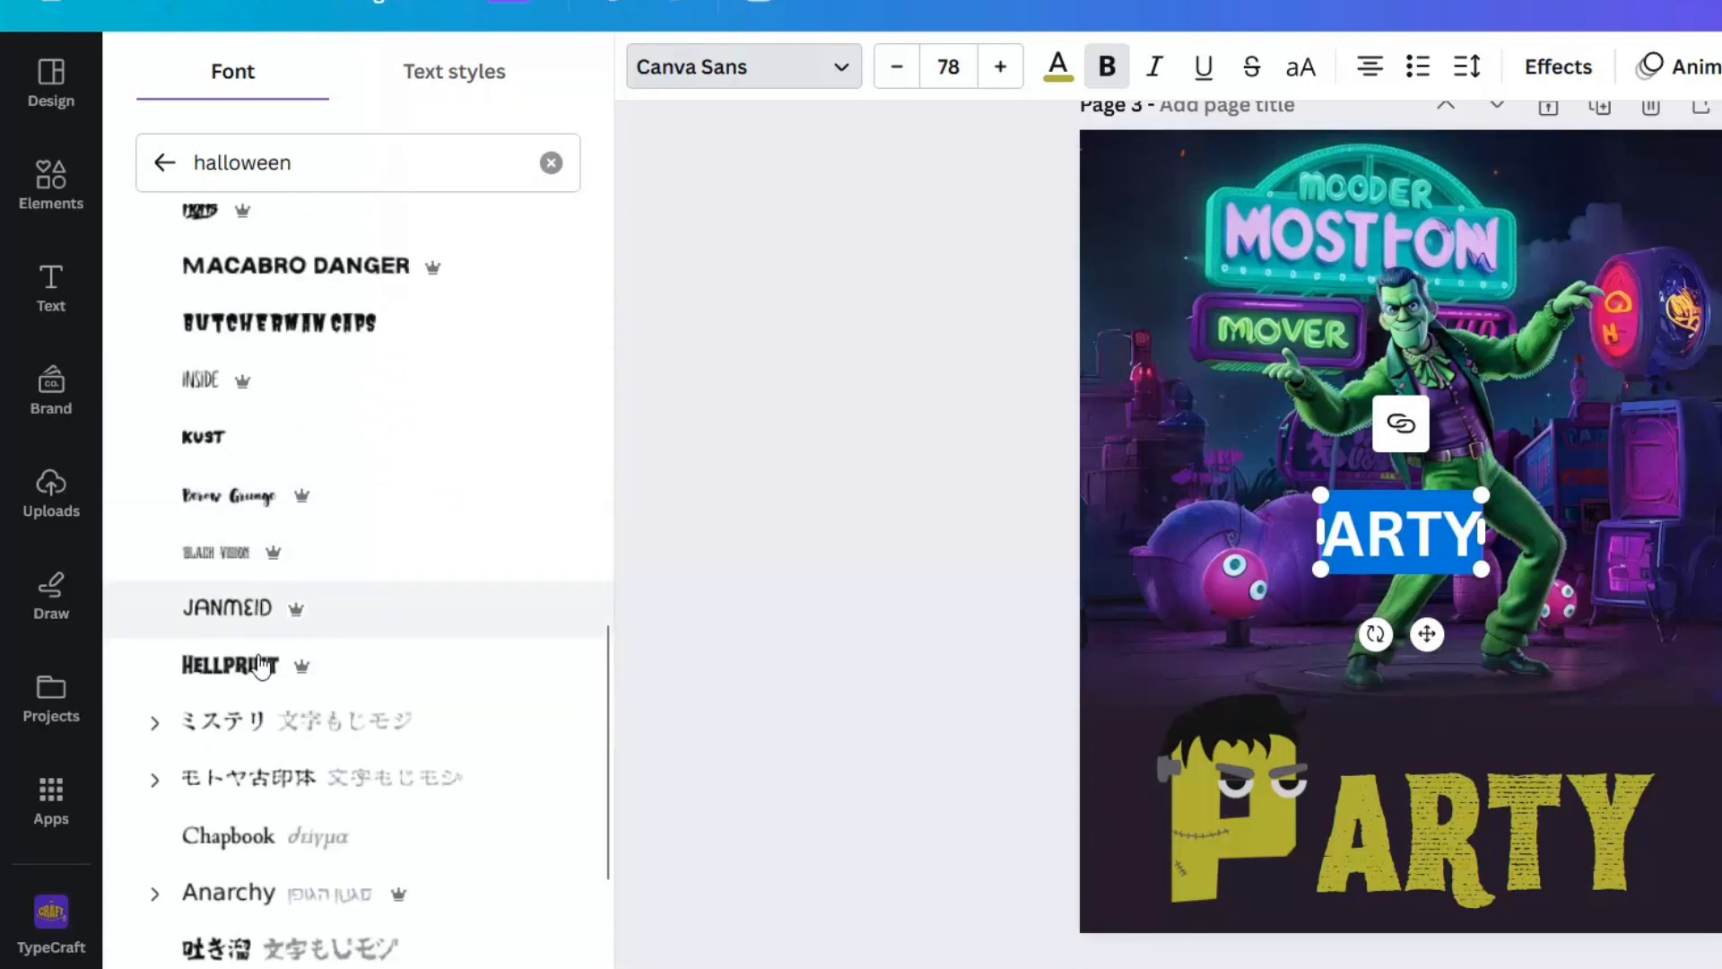
pyautogui.click(249, 678)
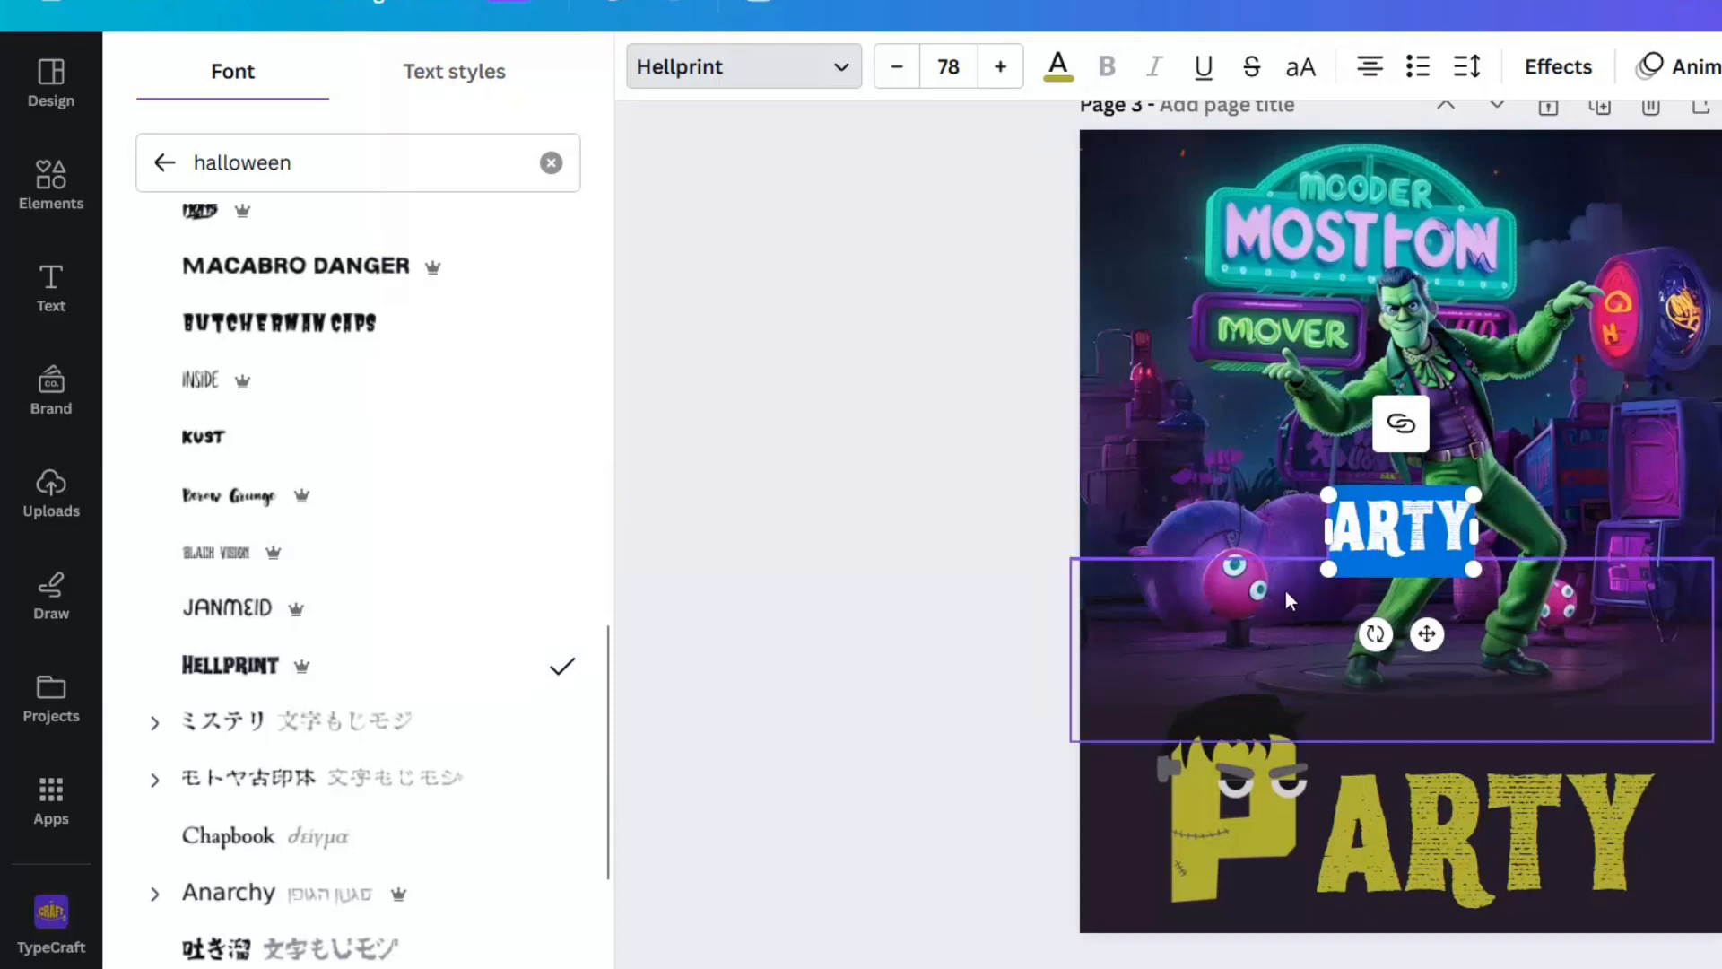
# Enlarge the new ARTY heading to a font size of about 247 and deselect it.
pyautogui.moveTo(1328, 569); pyautogui.dragTo(1121, 673)
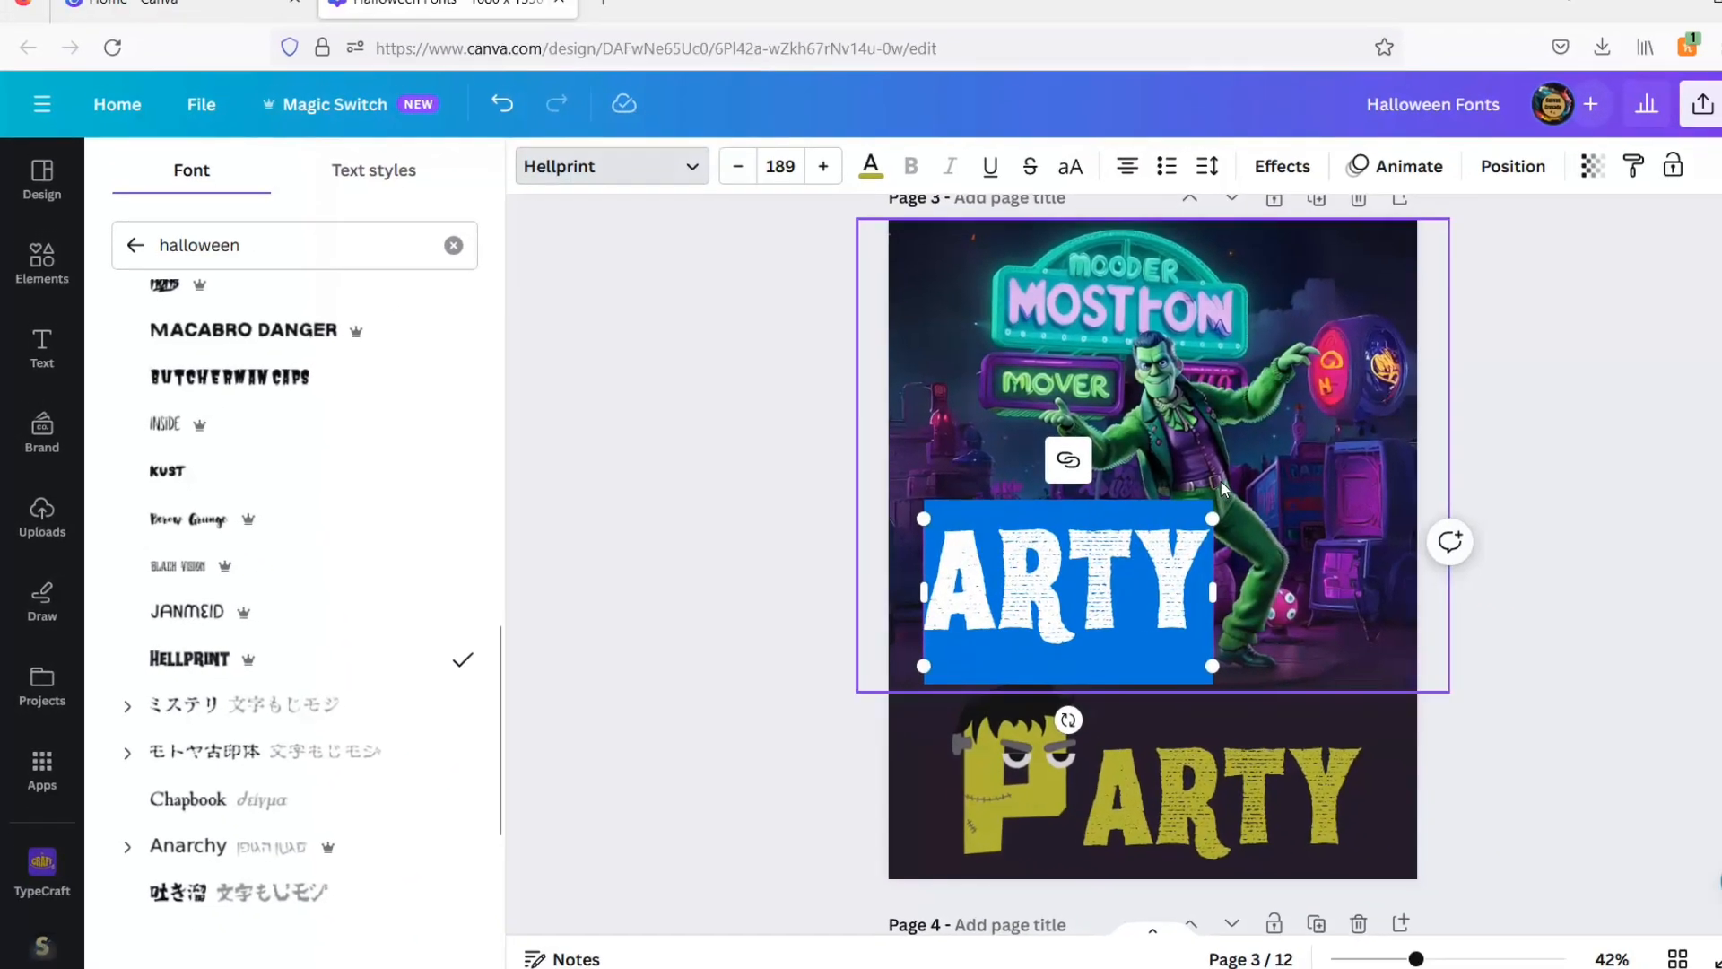
pyautogui.moveTo(1211, 518); pyautogui.dragTo(1300, 474)
pyautogui.click(695, 471)
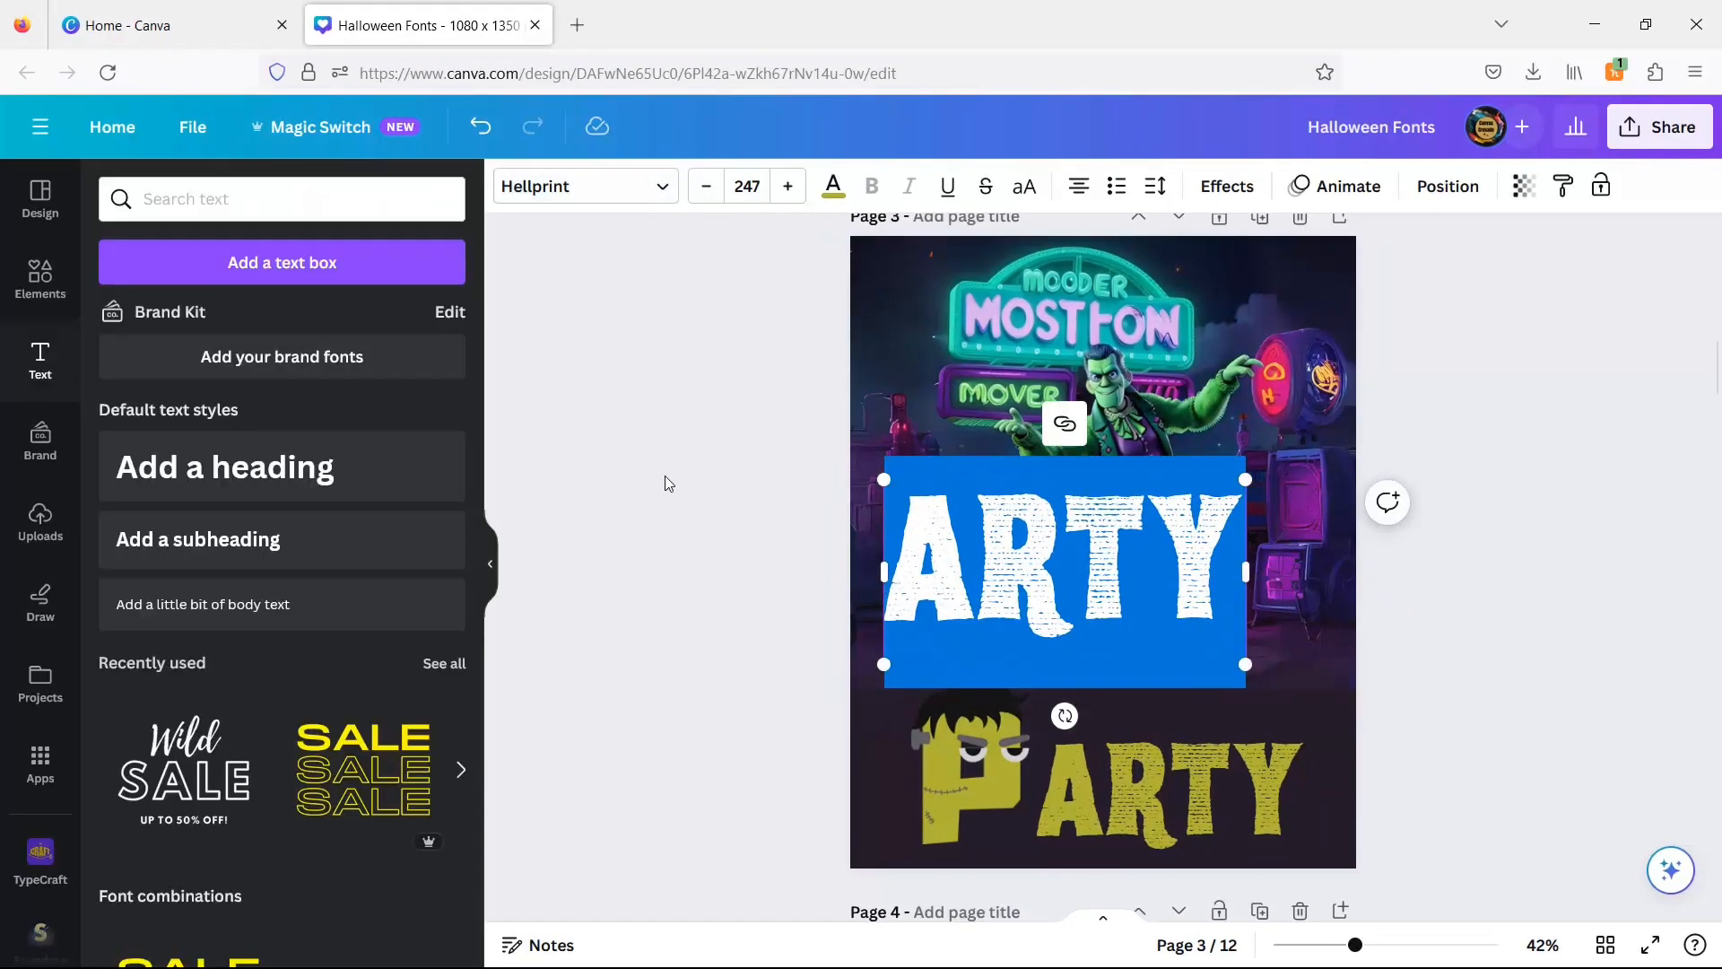
pyautogui.click(665, 476)
# Try different text colours on the enlarged ARTY heading, including a near-black from the document colours.
pyautogui.click(948, 556)
pyautogui.click(833, 187)
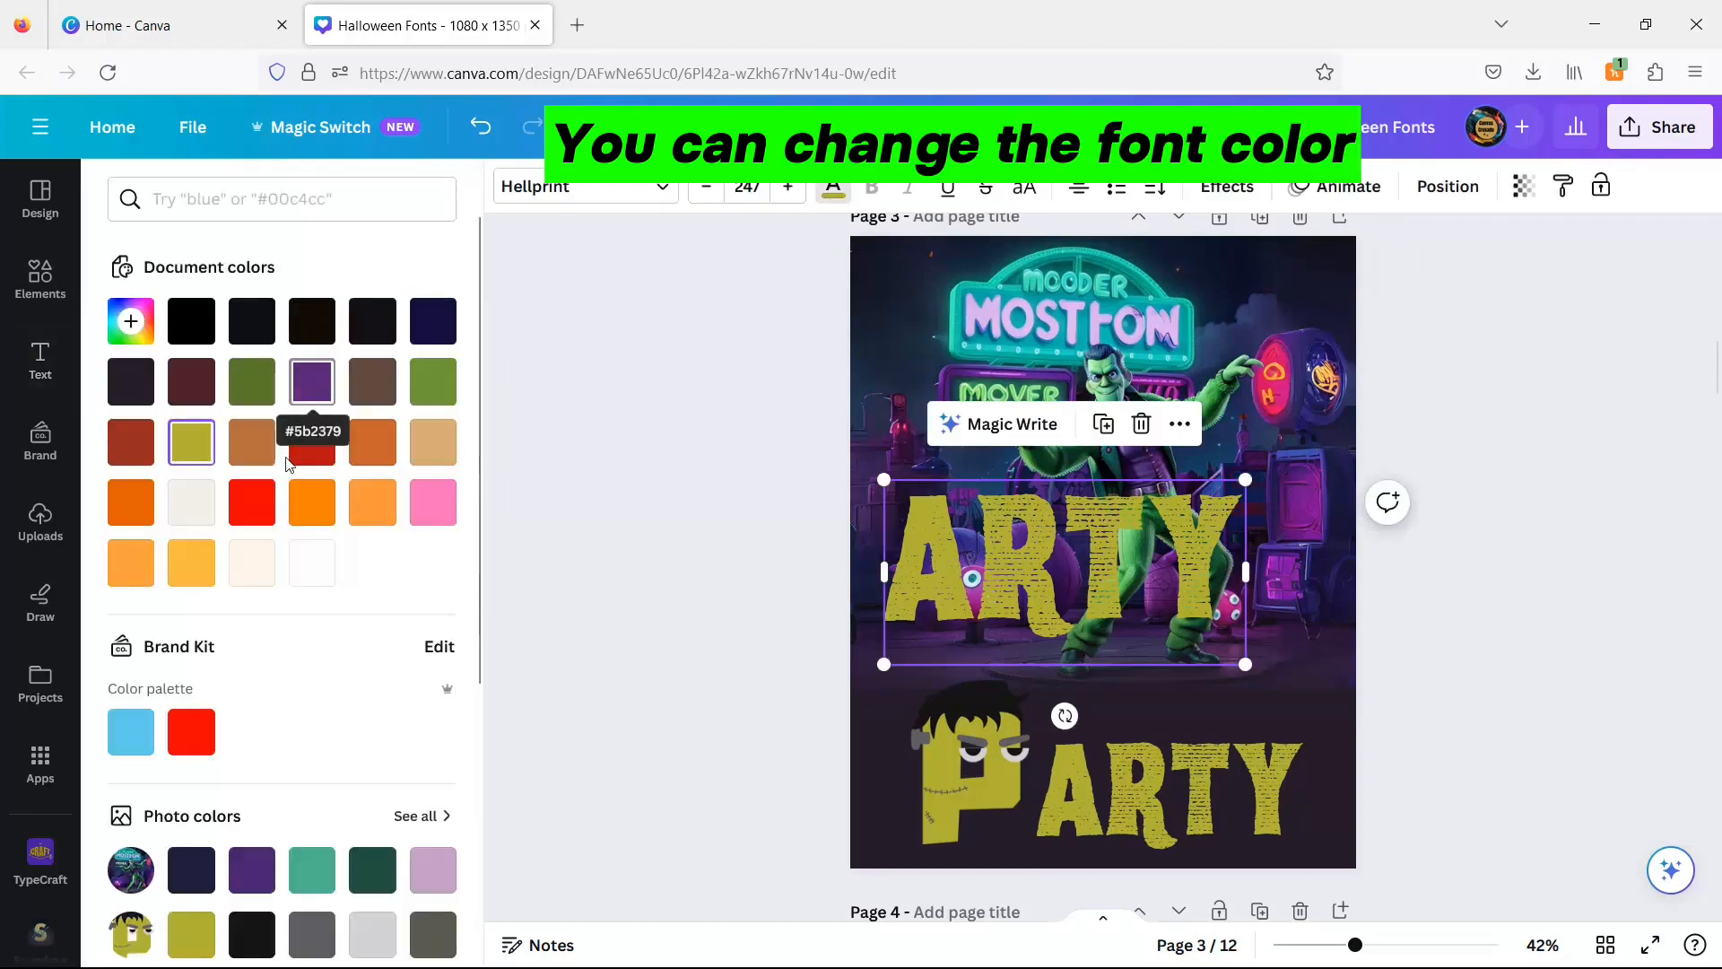
pyautogui.click(296, 455)
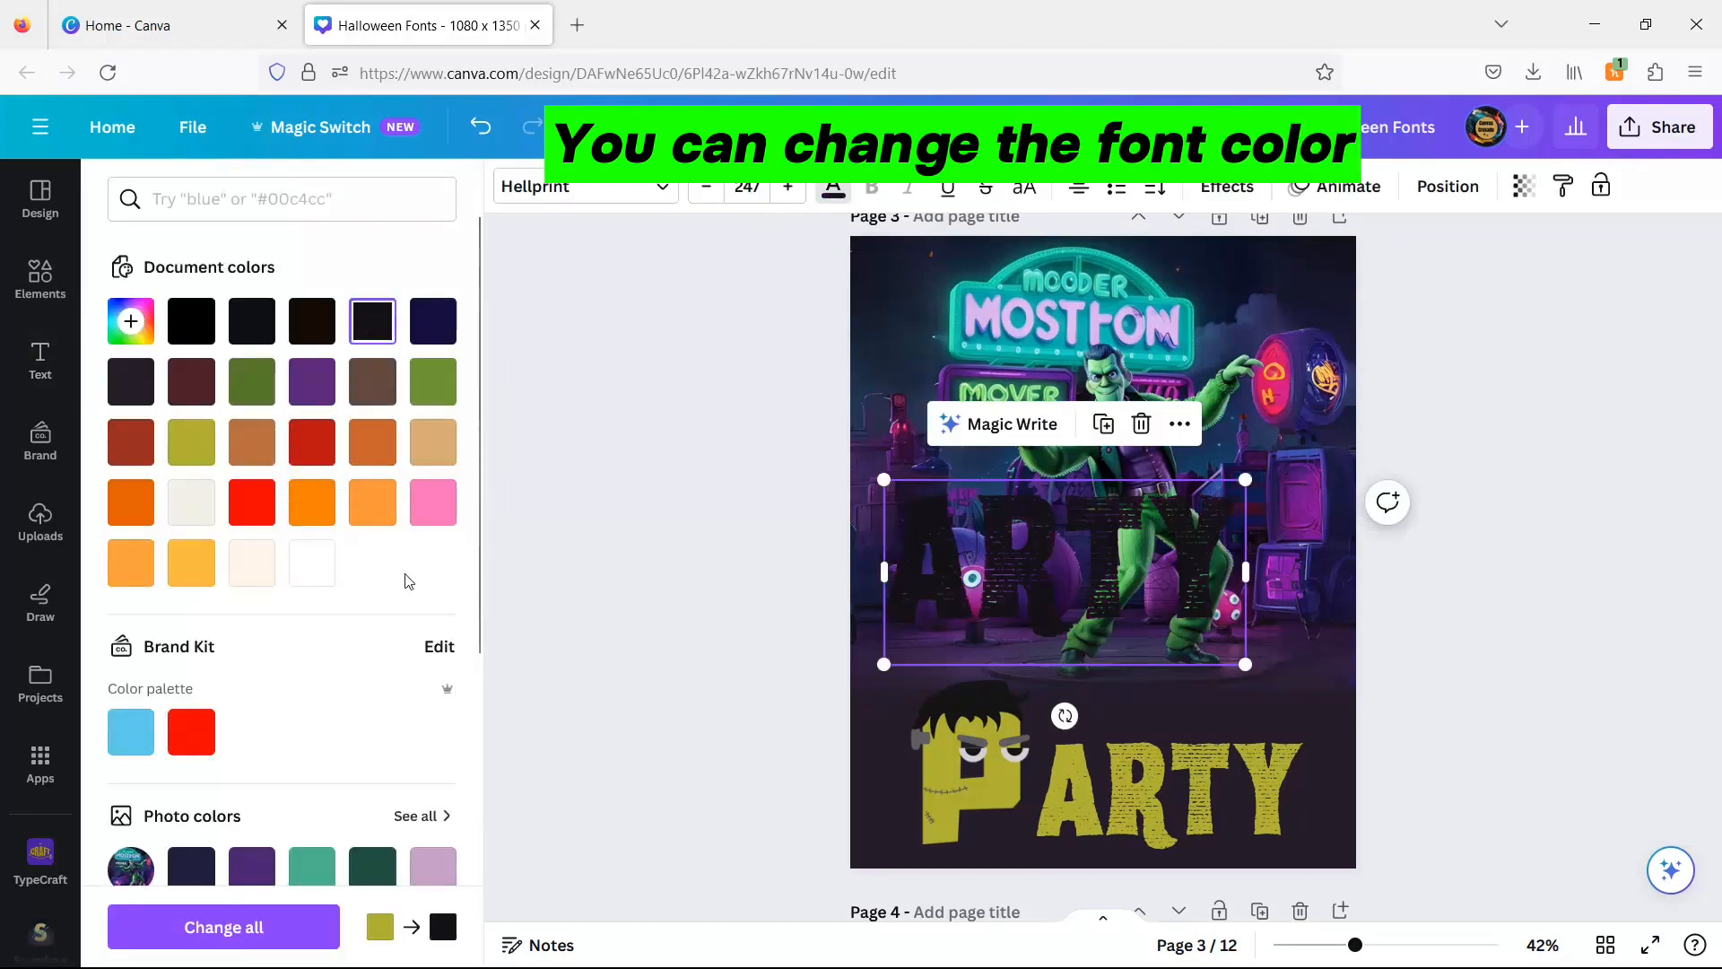
pyautogui.scroll(-3, 417, 736)
pyautogui.click(433, 801)
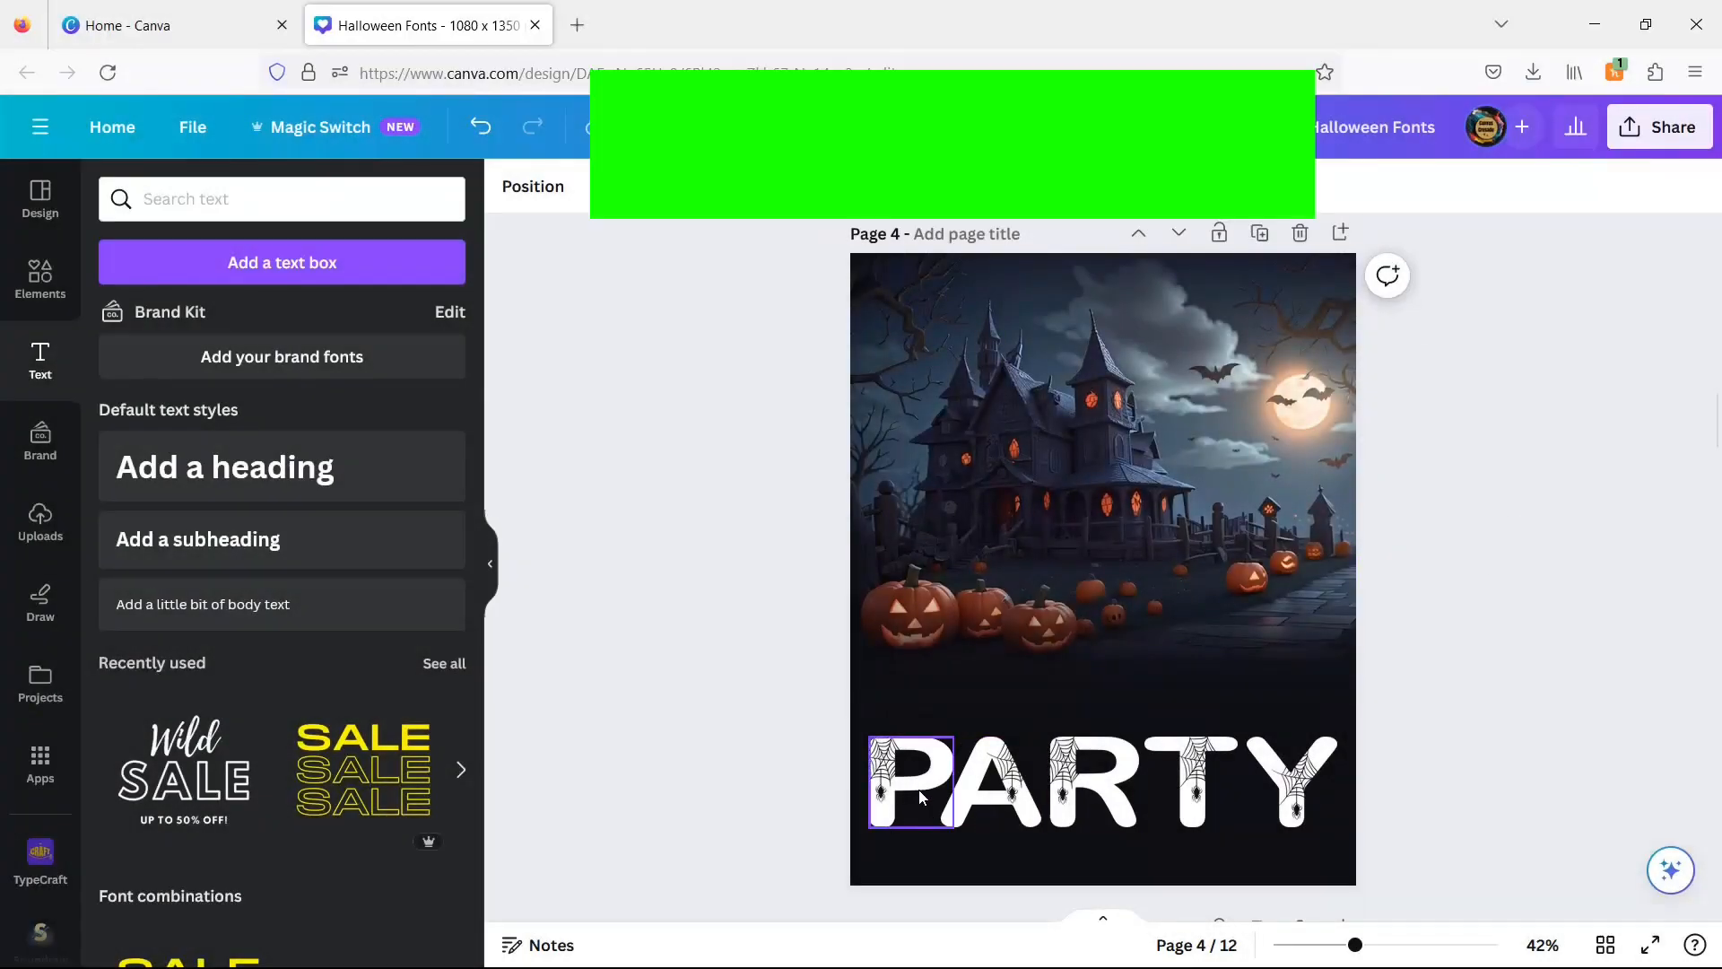
# Select the spider-web letter P on page 4 and search the elements for "halloween alphabet SPIDER".
pyautogui.click(876, 790)
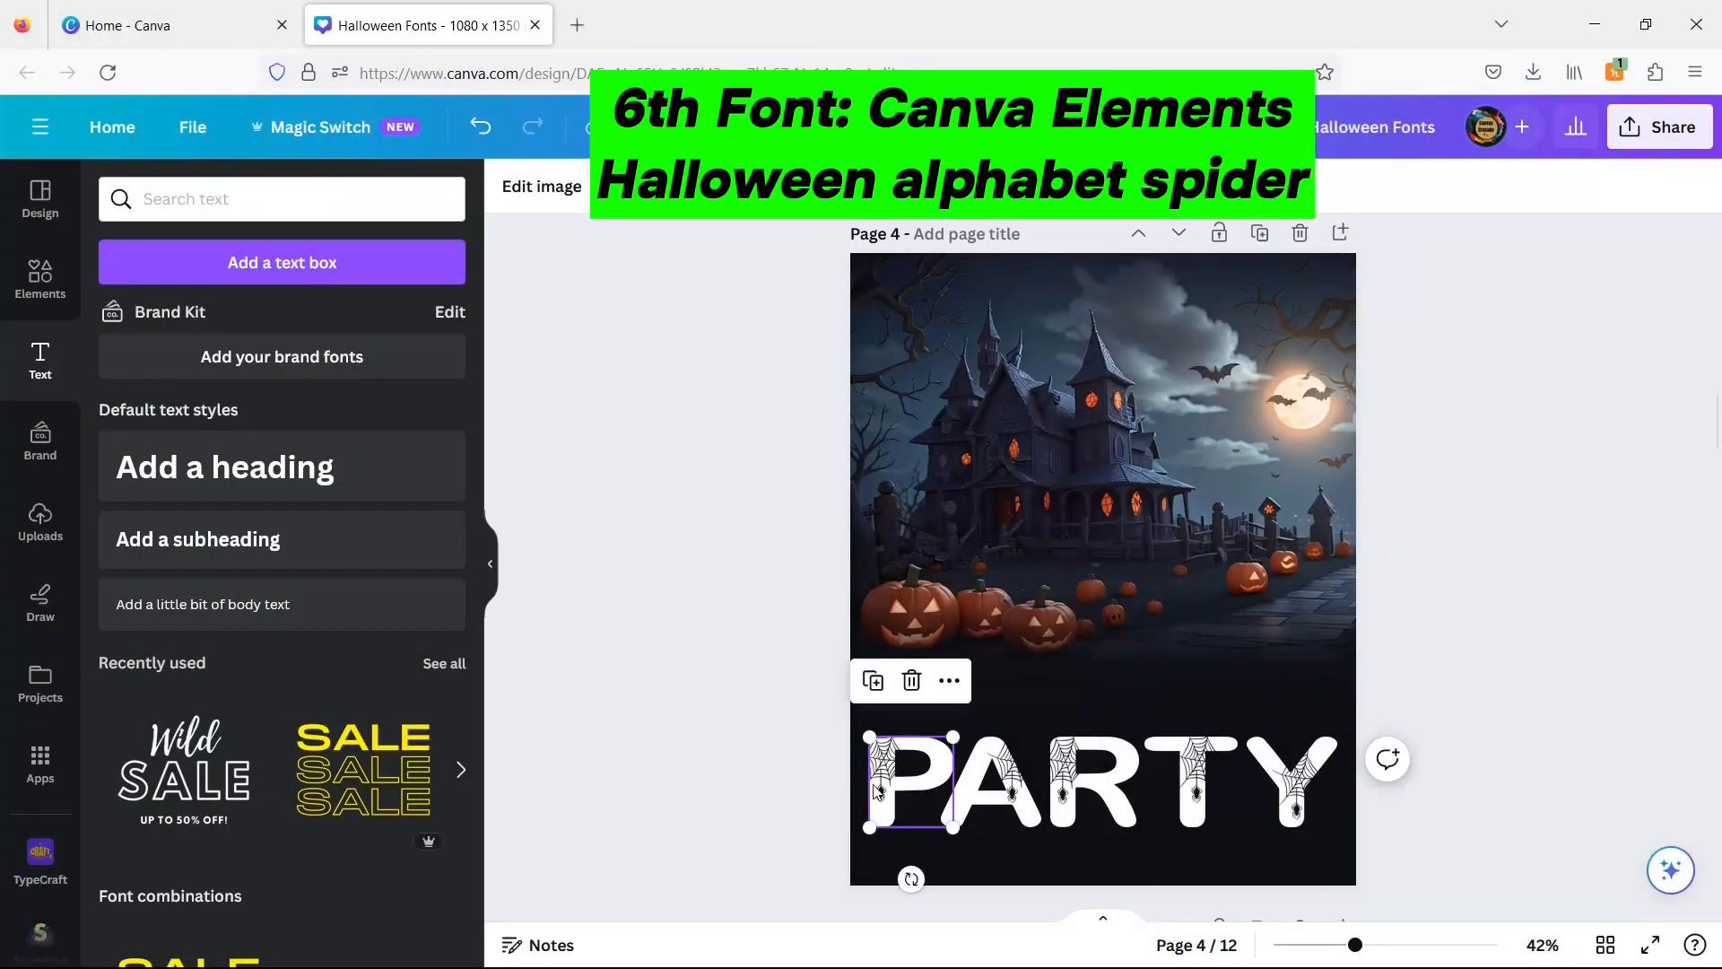
pyautogui.click(28, 303)
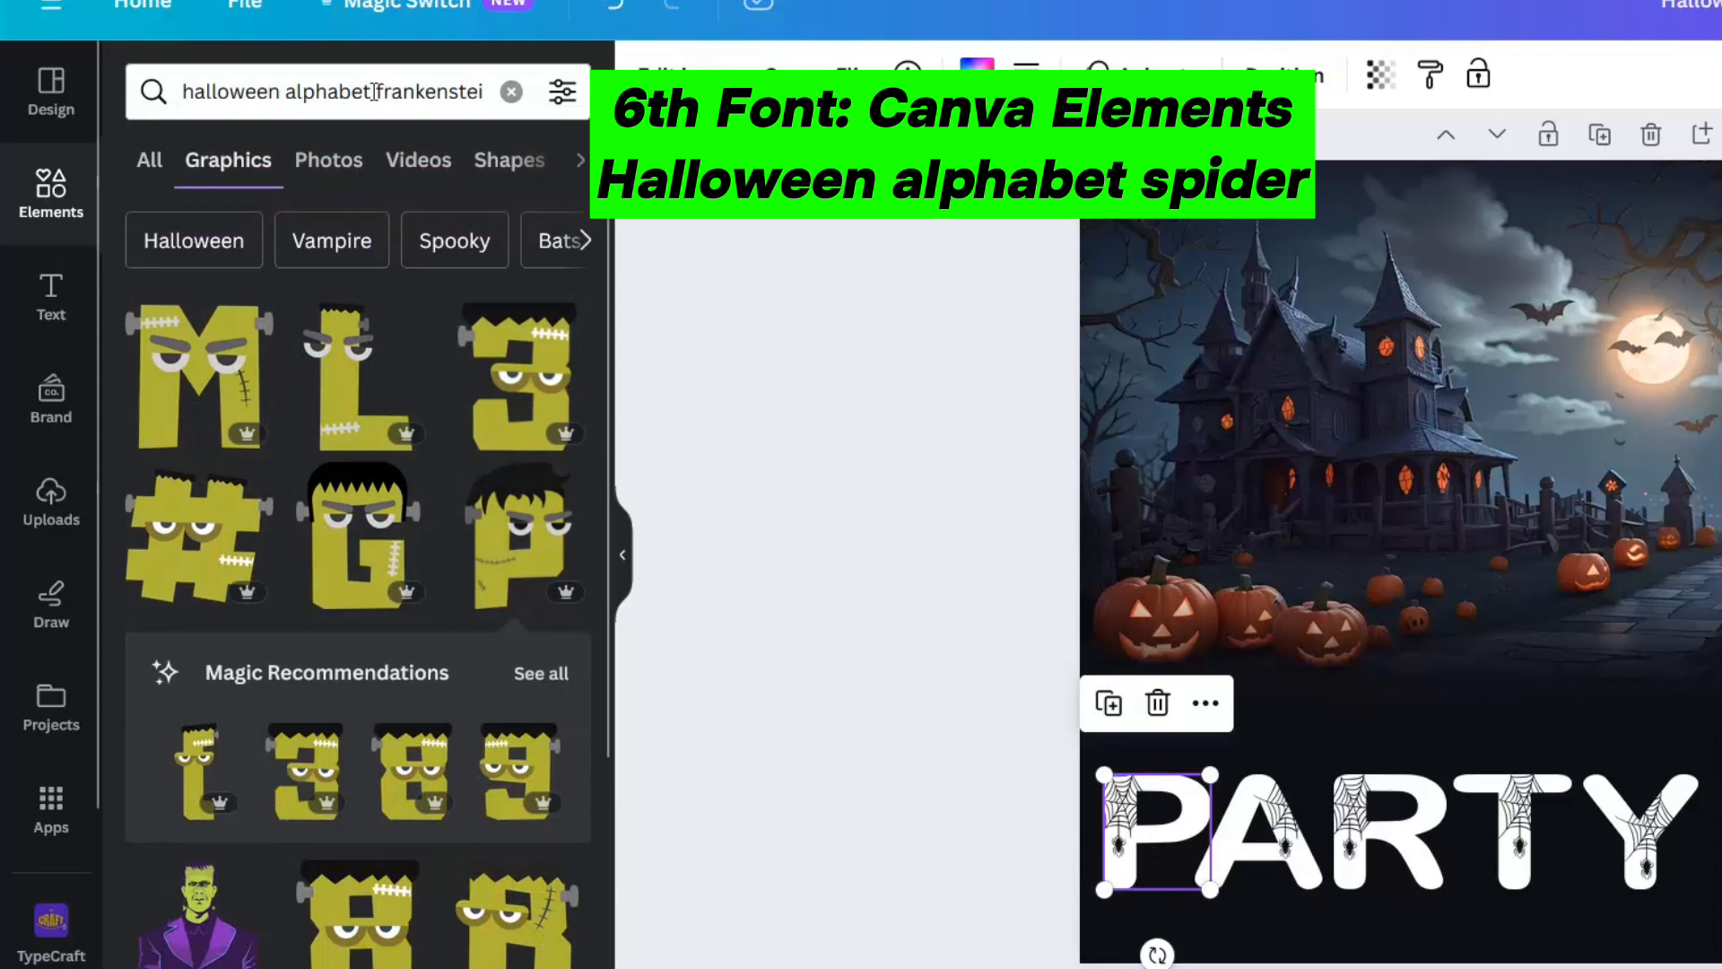
pyautogui.moveTo(377, 91); pyautogui.dragTo(489, 86)
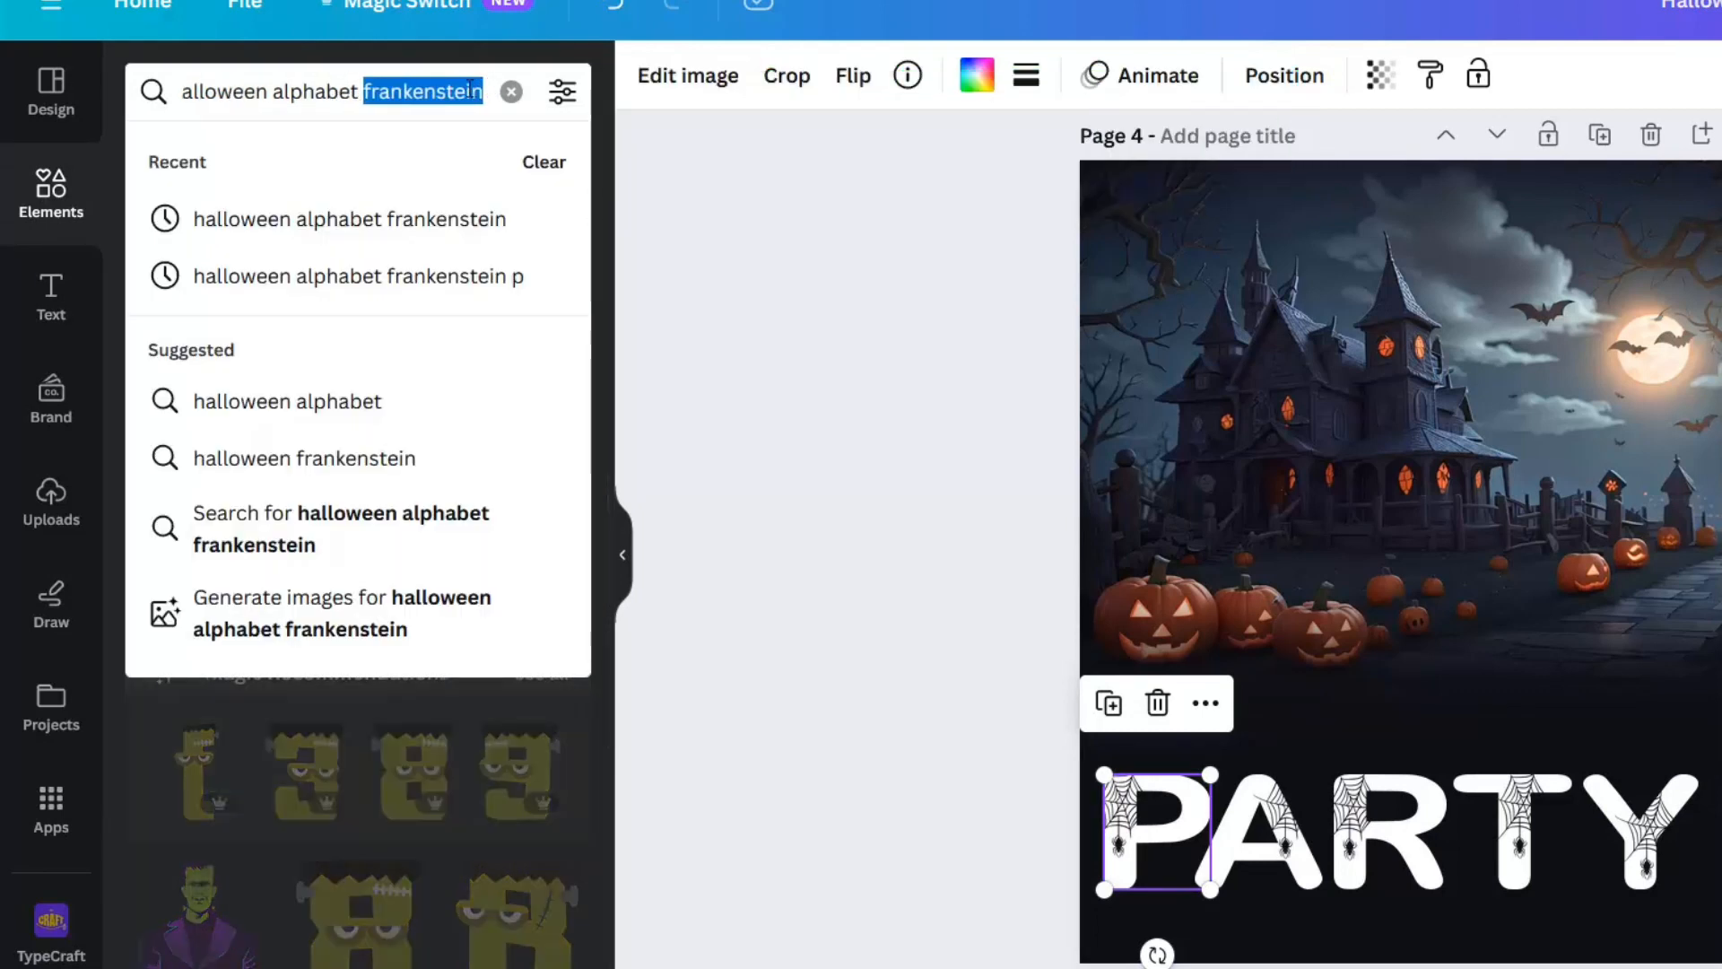
pyautogui.press('BackSpace')
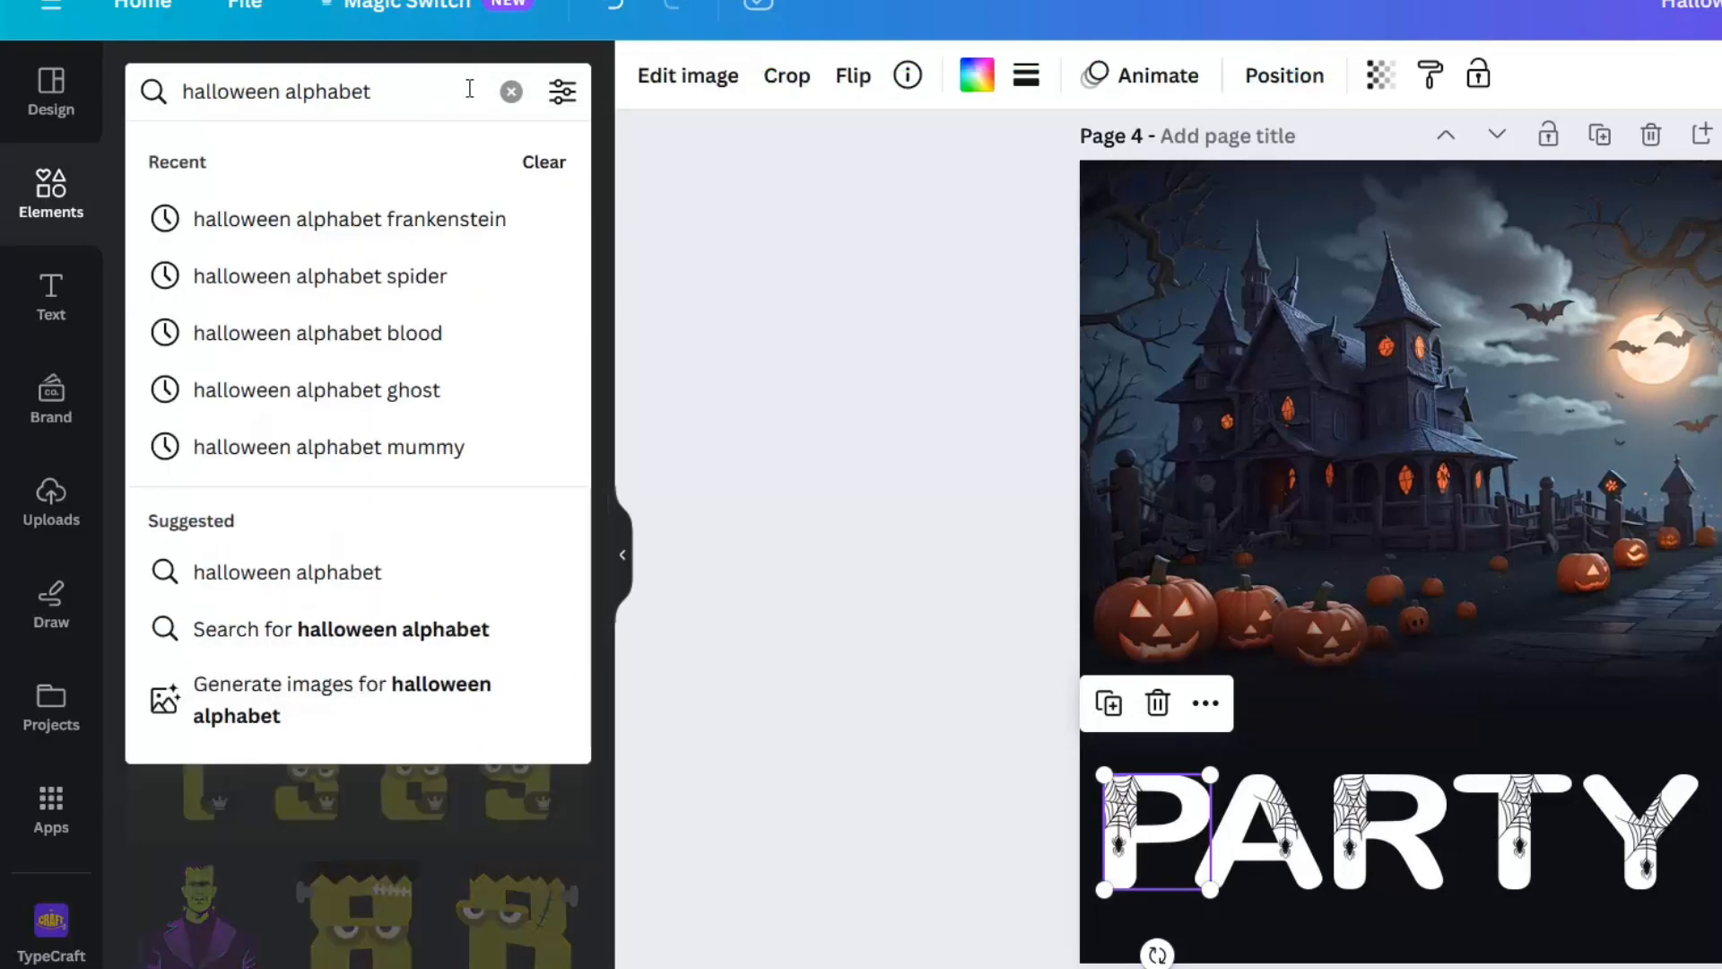
pyautogui.write('SPID')
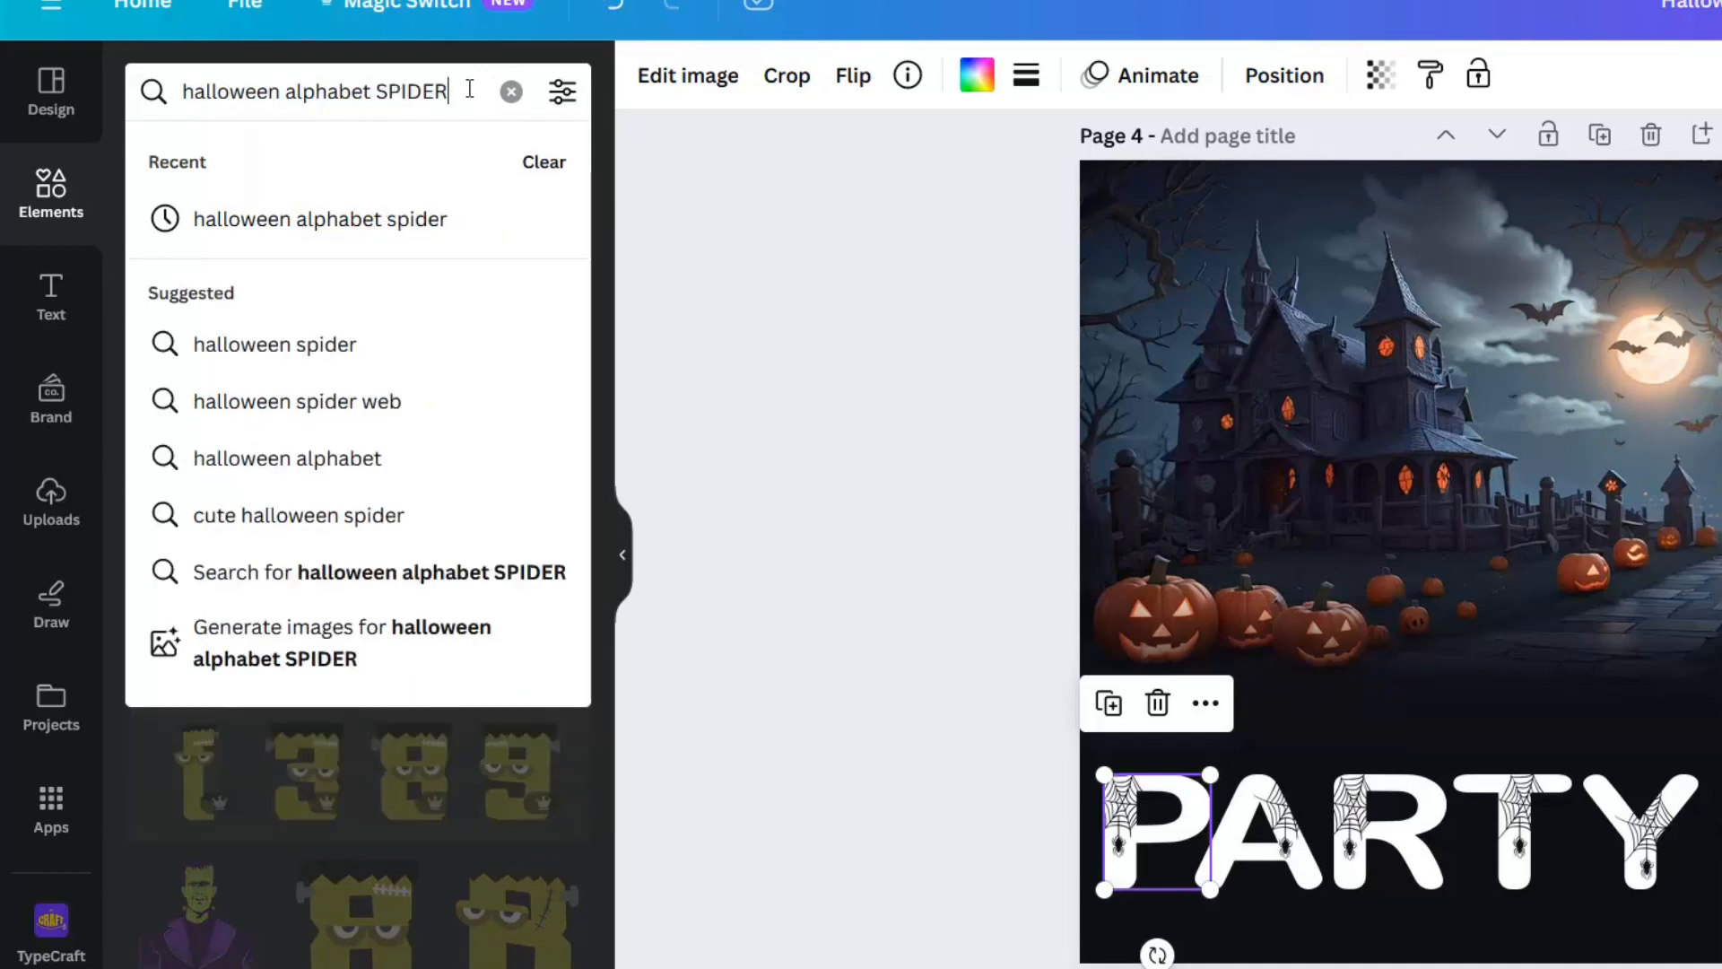
pyautogui.write('ER')
pyautogui.press('Return')
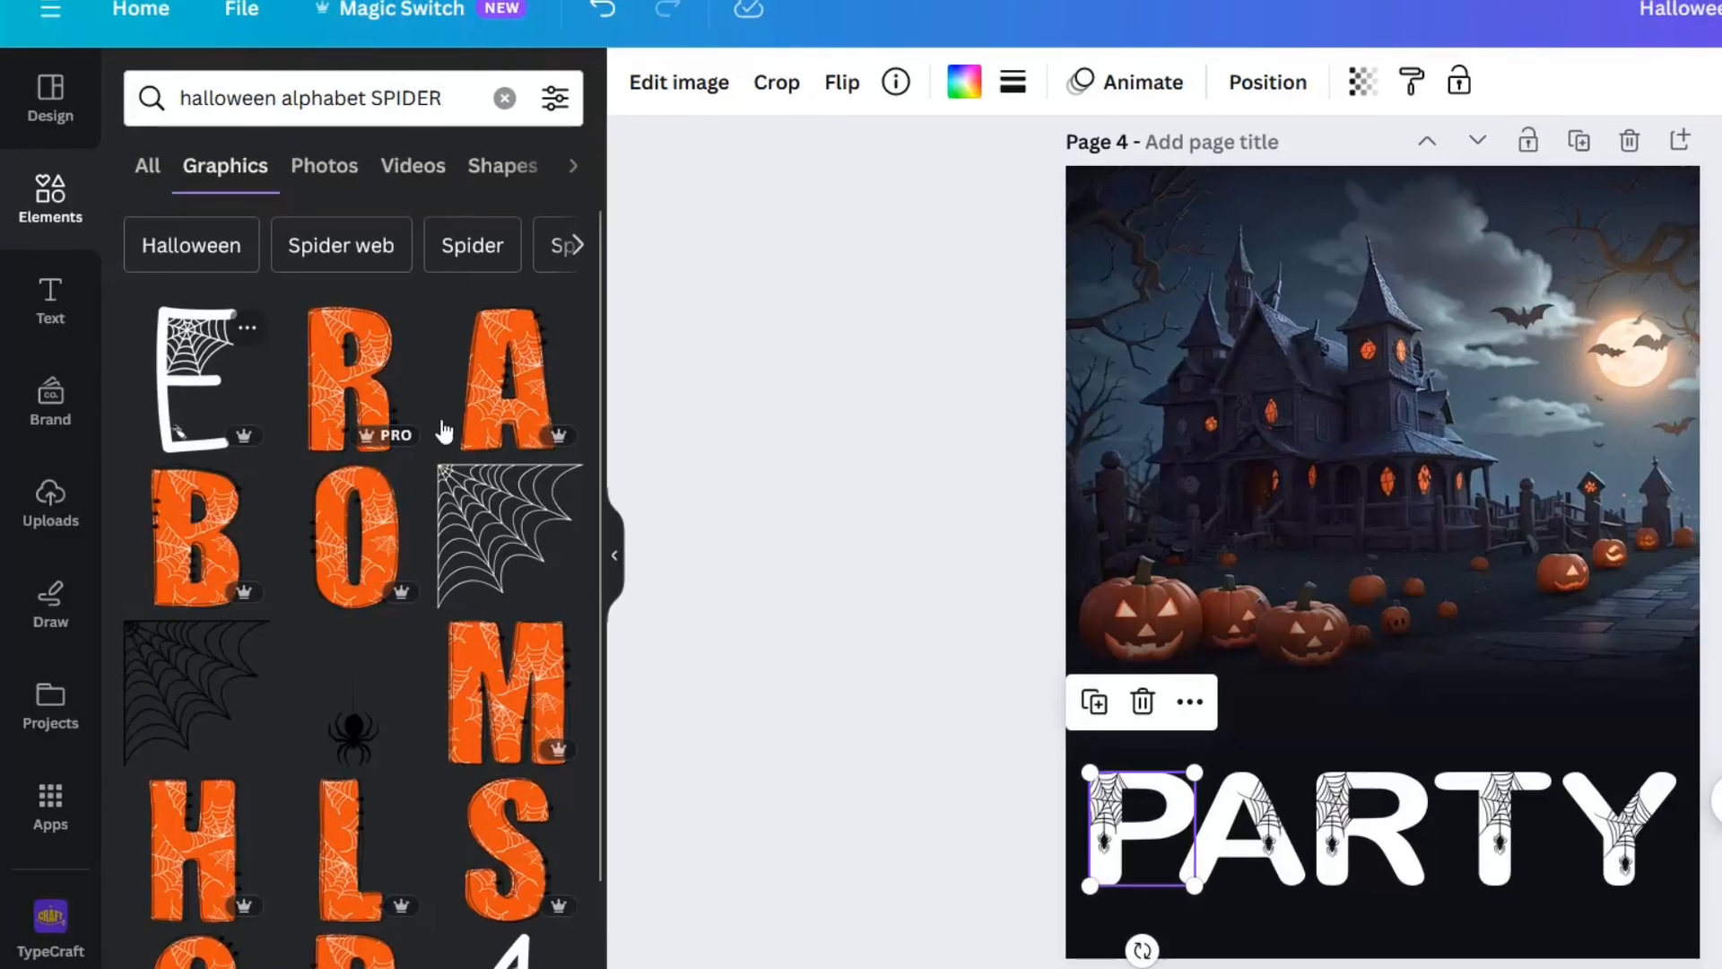
# Find the white spider-web letter I among the graphics and show more elements like it.
pyautogui.scroll(-5, 446, 583)
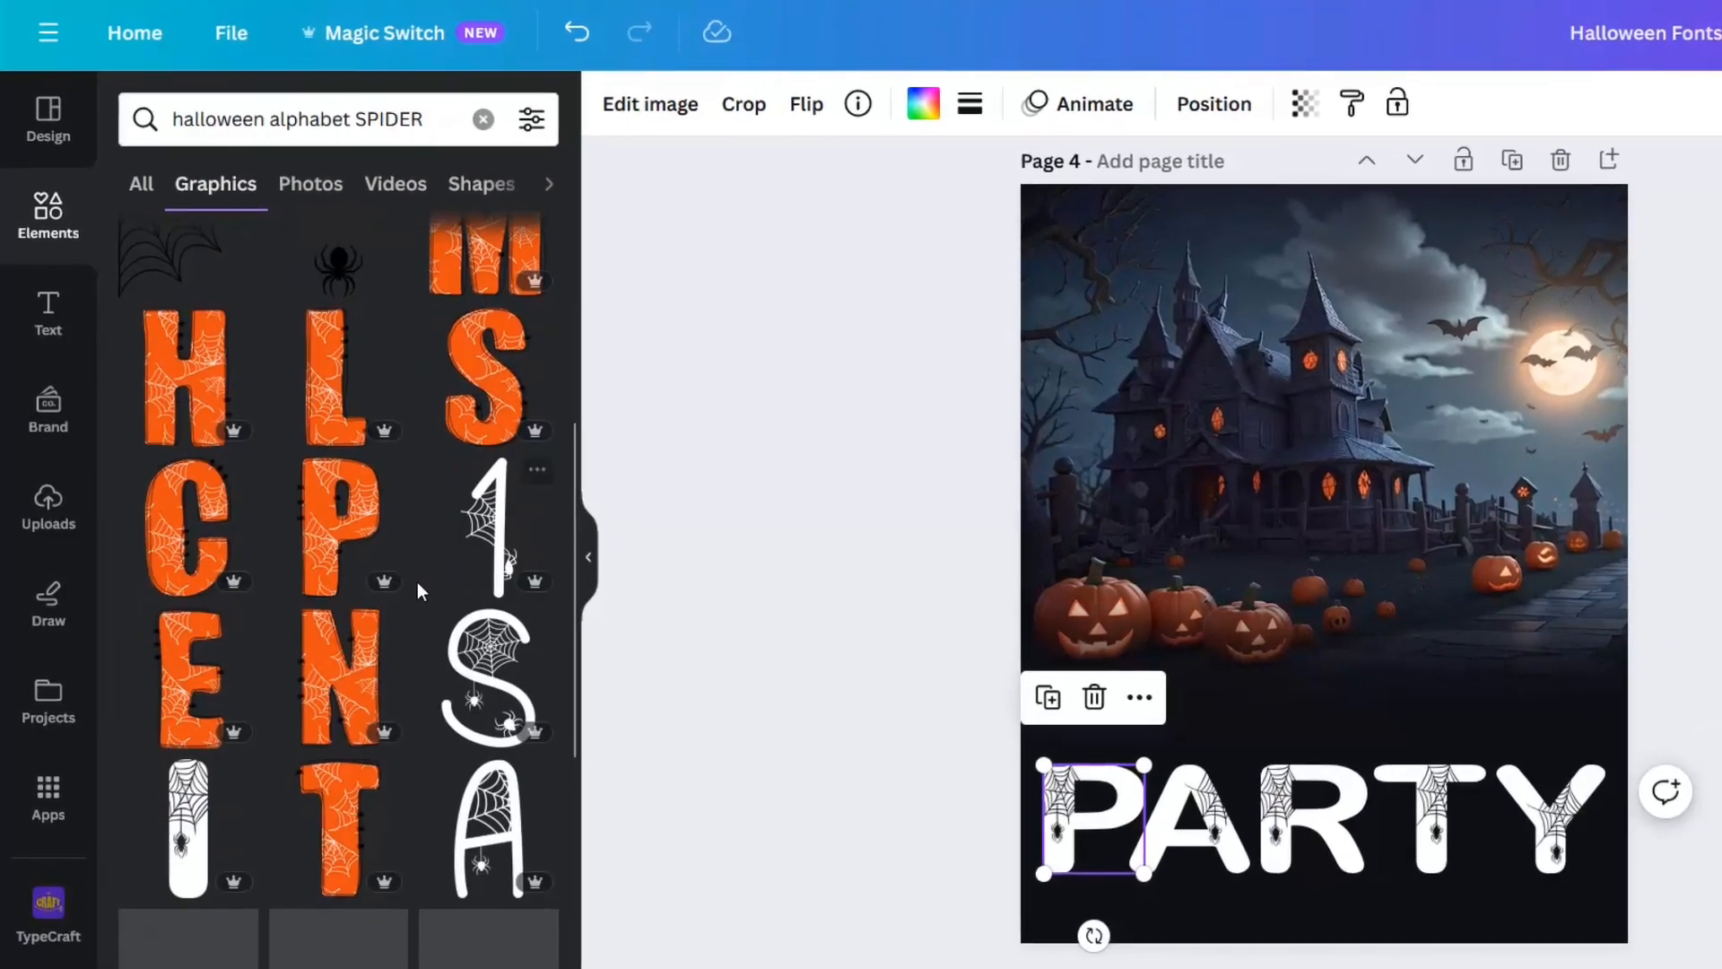
pyautogui.scroll(-3, 419, 590)
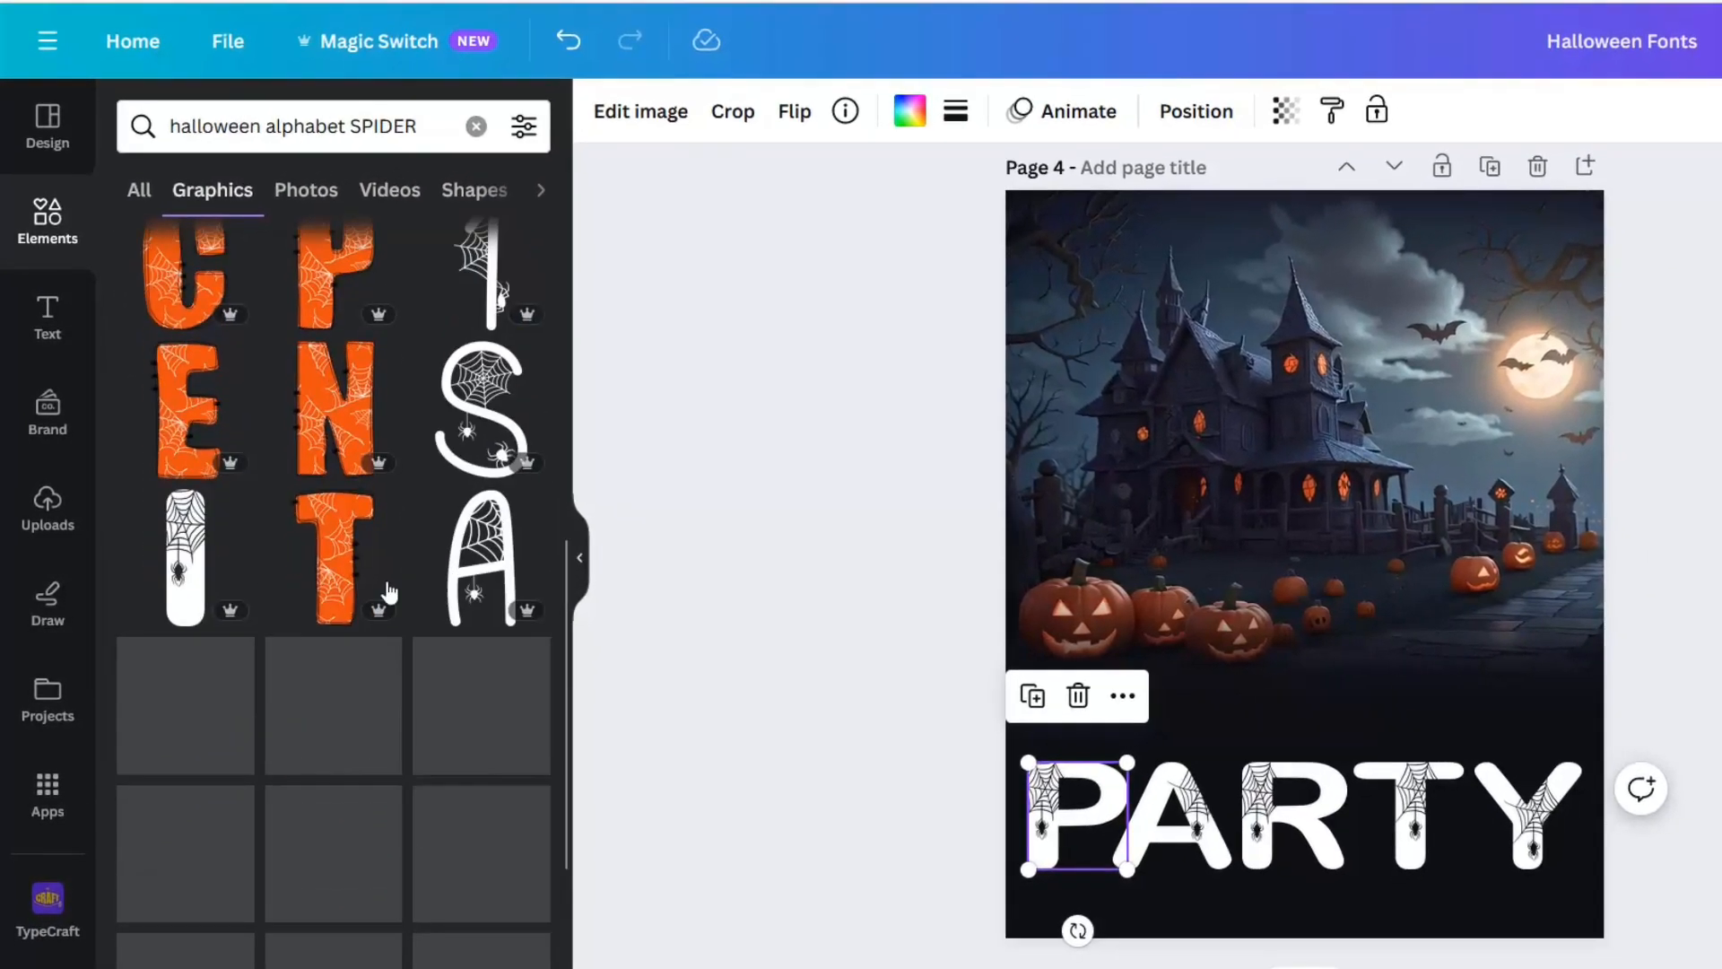
pyautogui.click(223, 520)
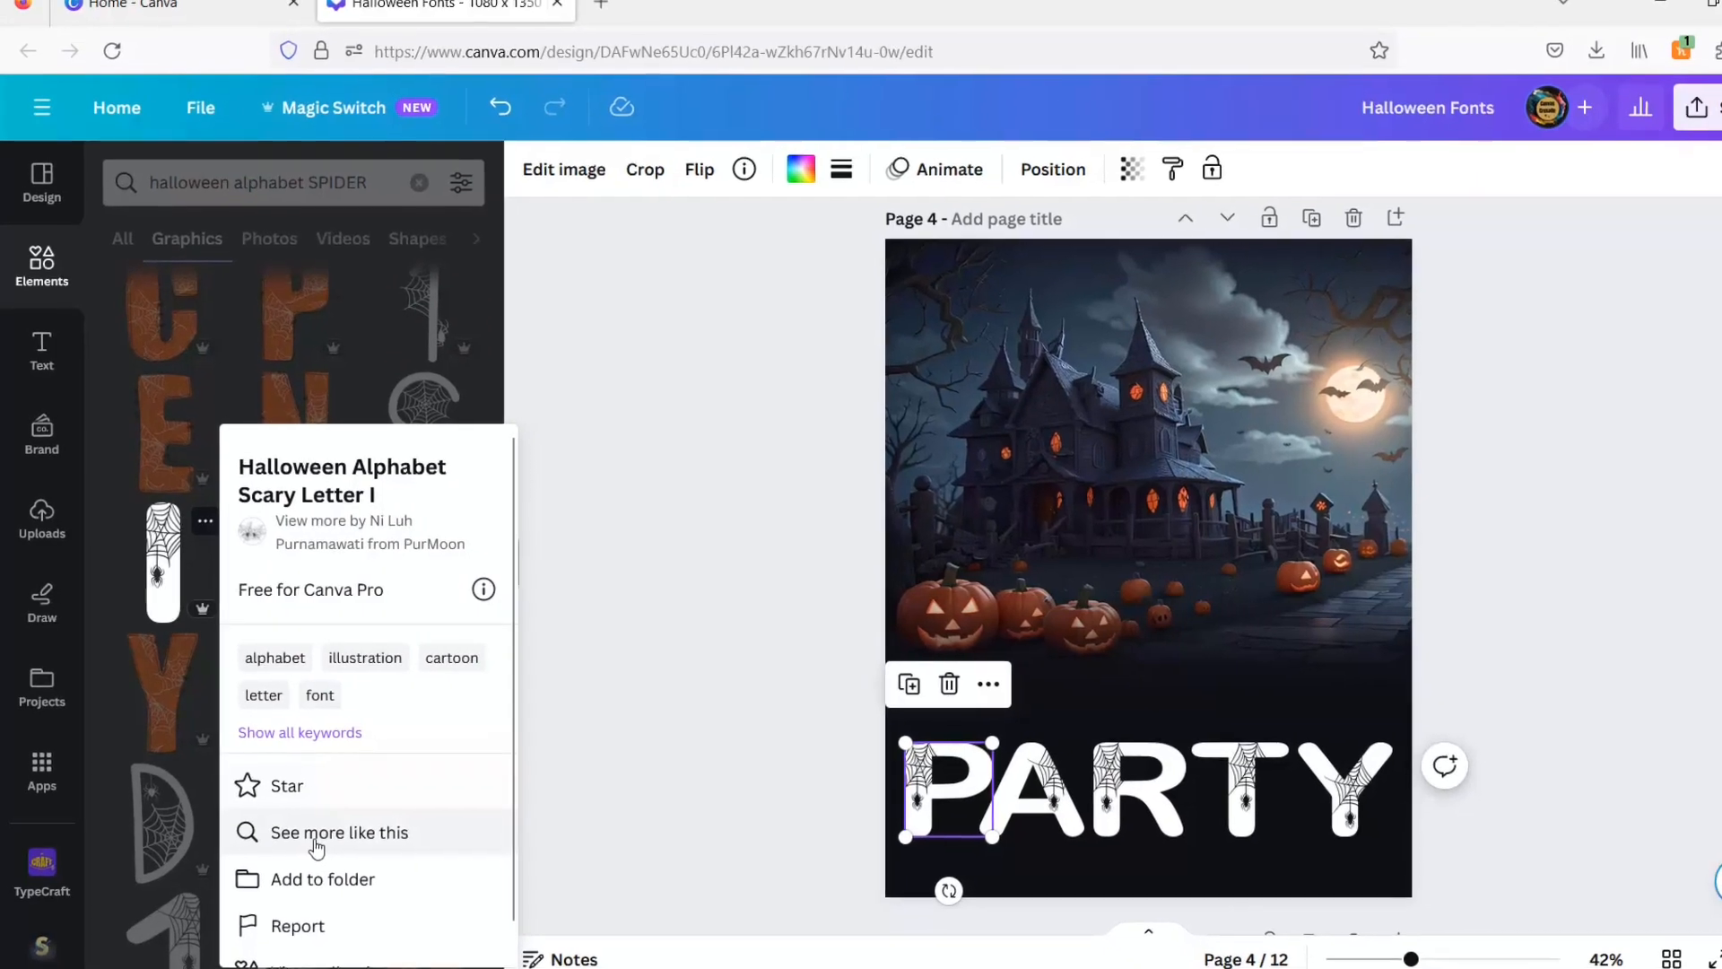
pyautogui.click(325, 843)
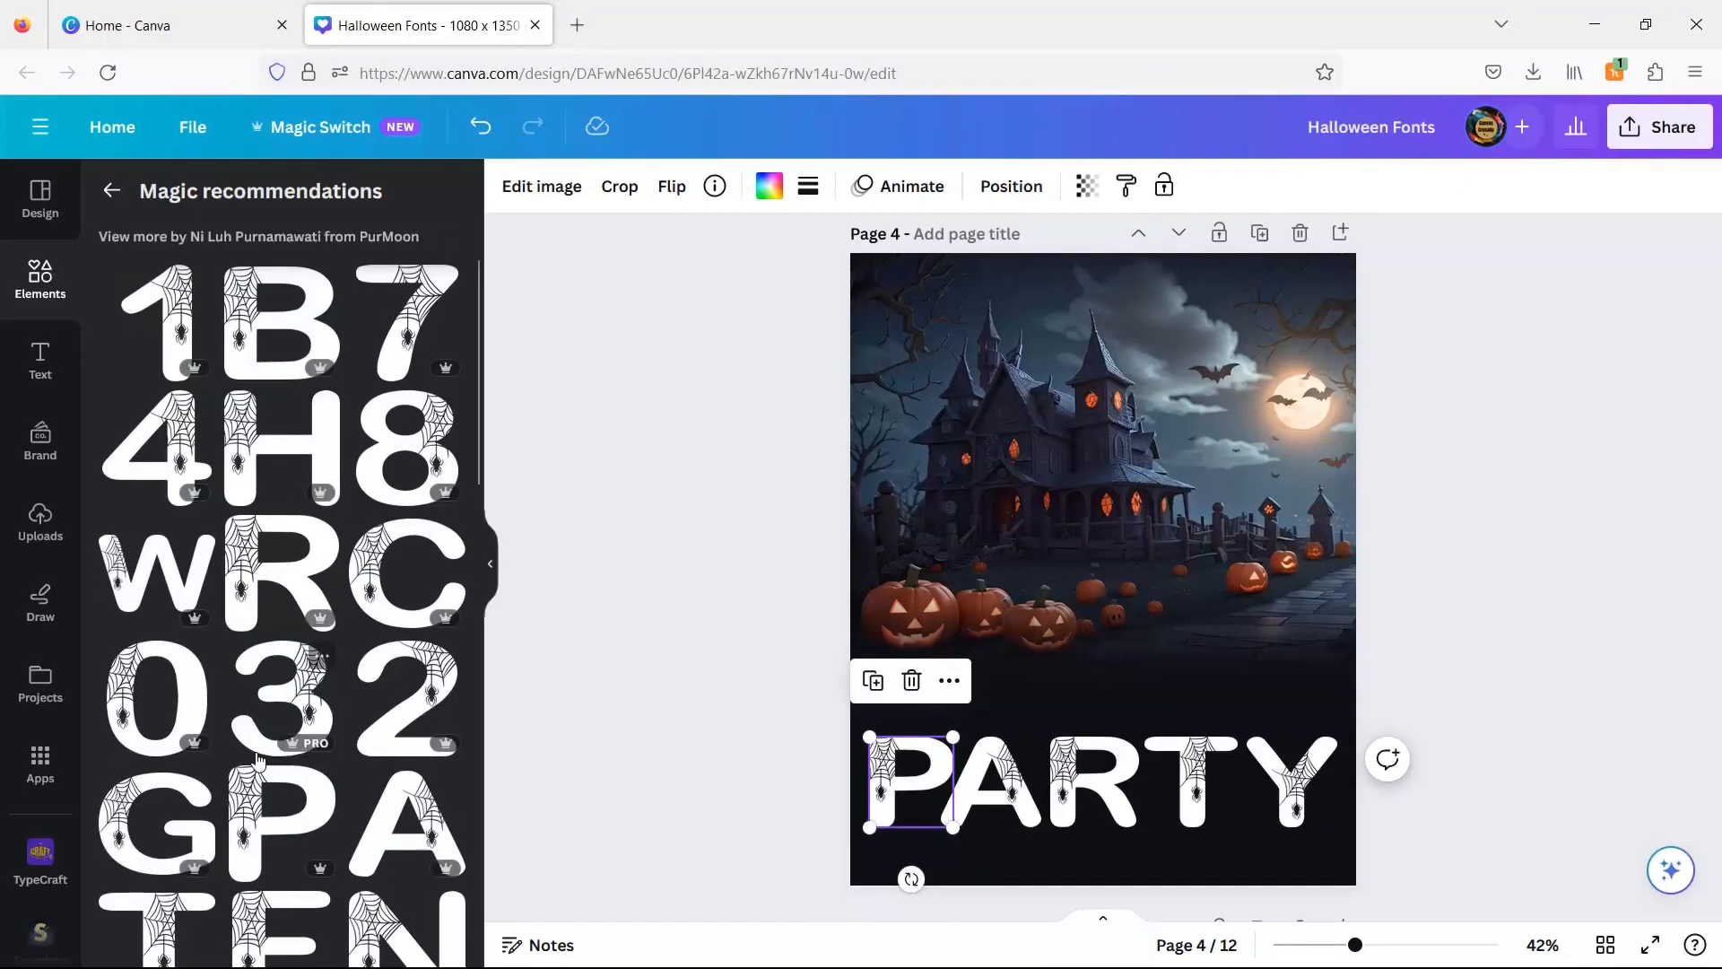
# Add the matching spider-web letter P to page 4 and colour it white.
pyautogui.scroll(-1, 258, 760)
pyautogui.click(258, 761)
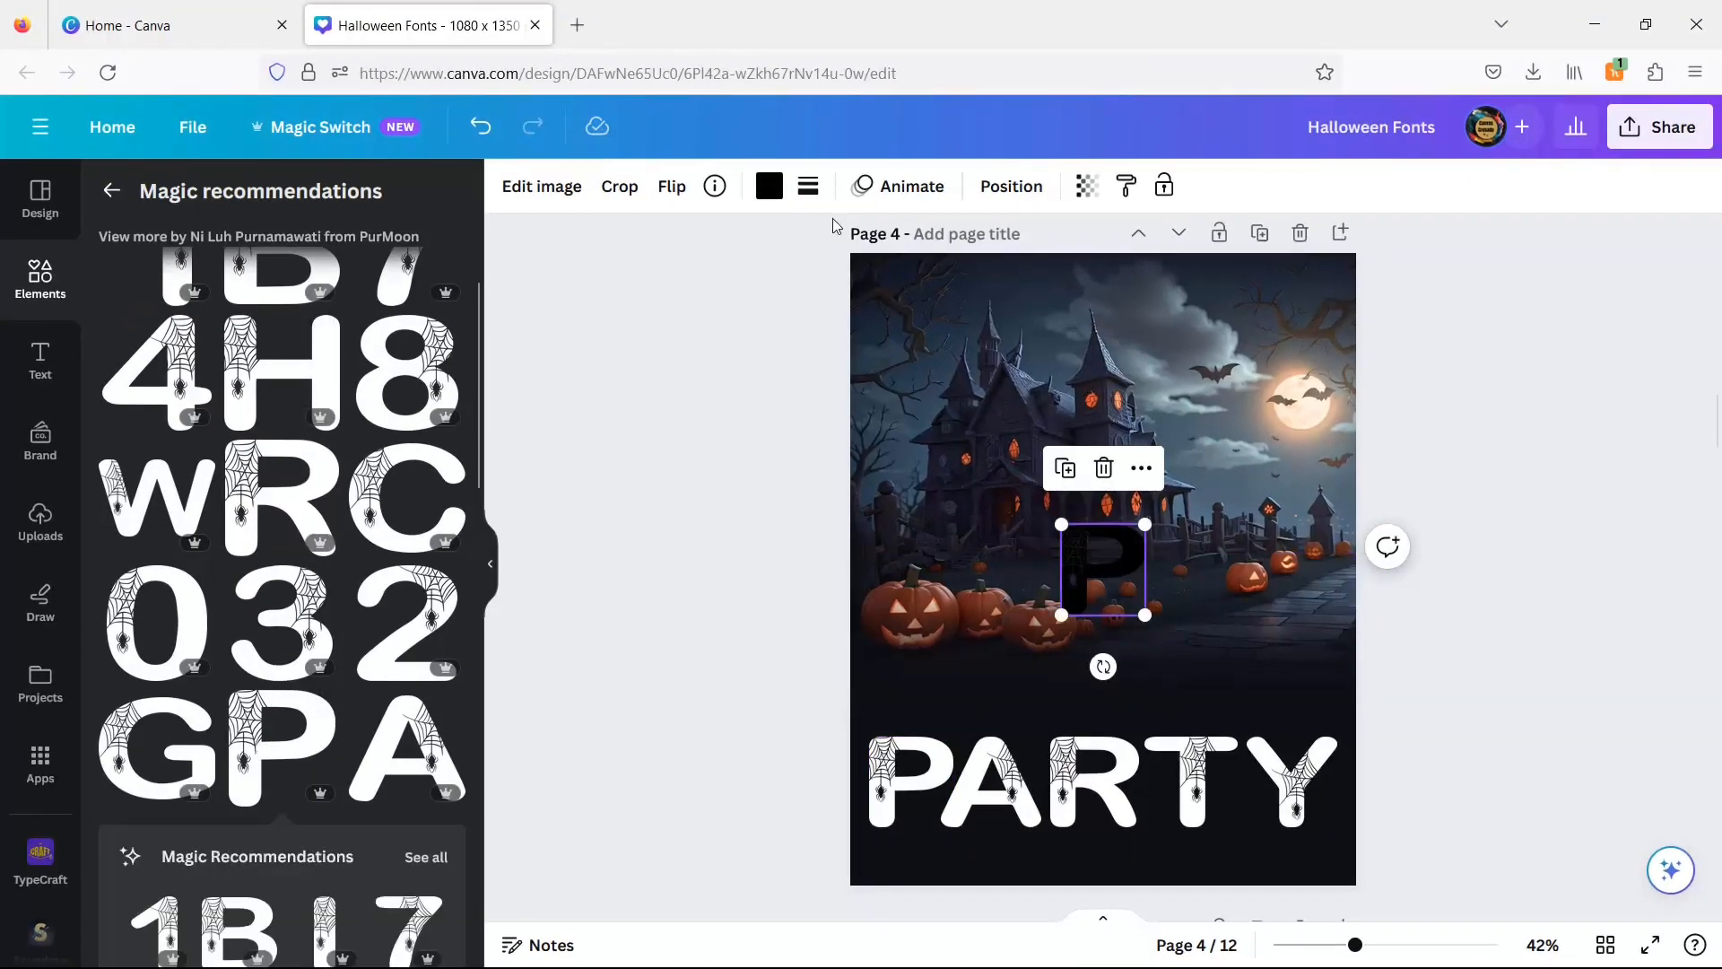
pyautogui.click(768, 186)
pyautogui.scroll(-4, 421, 673)
pyautogui.click(433, 673)
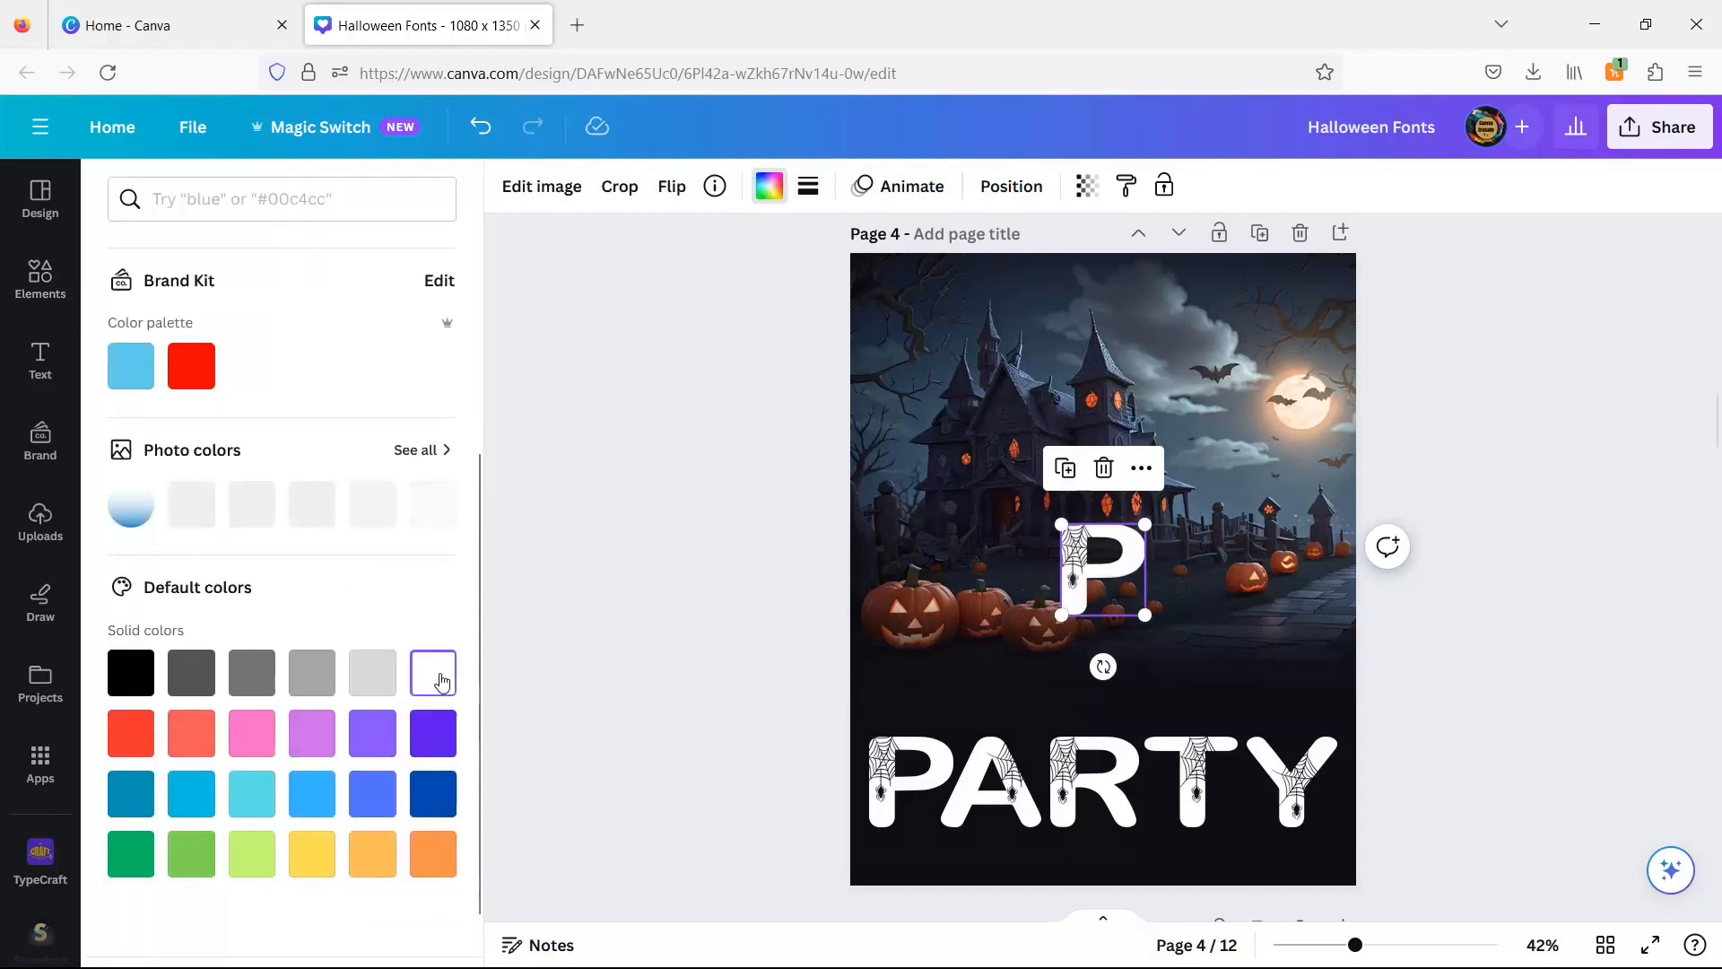
# Enlarge the added spider-web letter P on page 4, try red and light blue on it, and delete it.
pyautogui.moveTo(1066, 619); pyautogui.dragTo(972, 715)
pyautogui.click(191, 366)
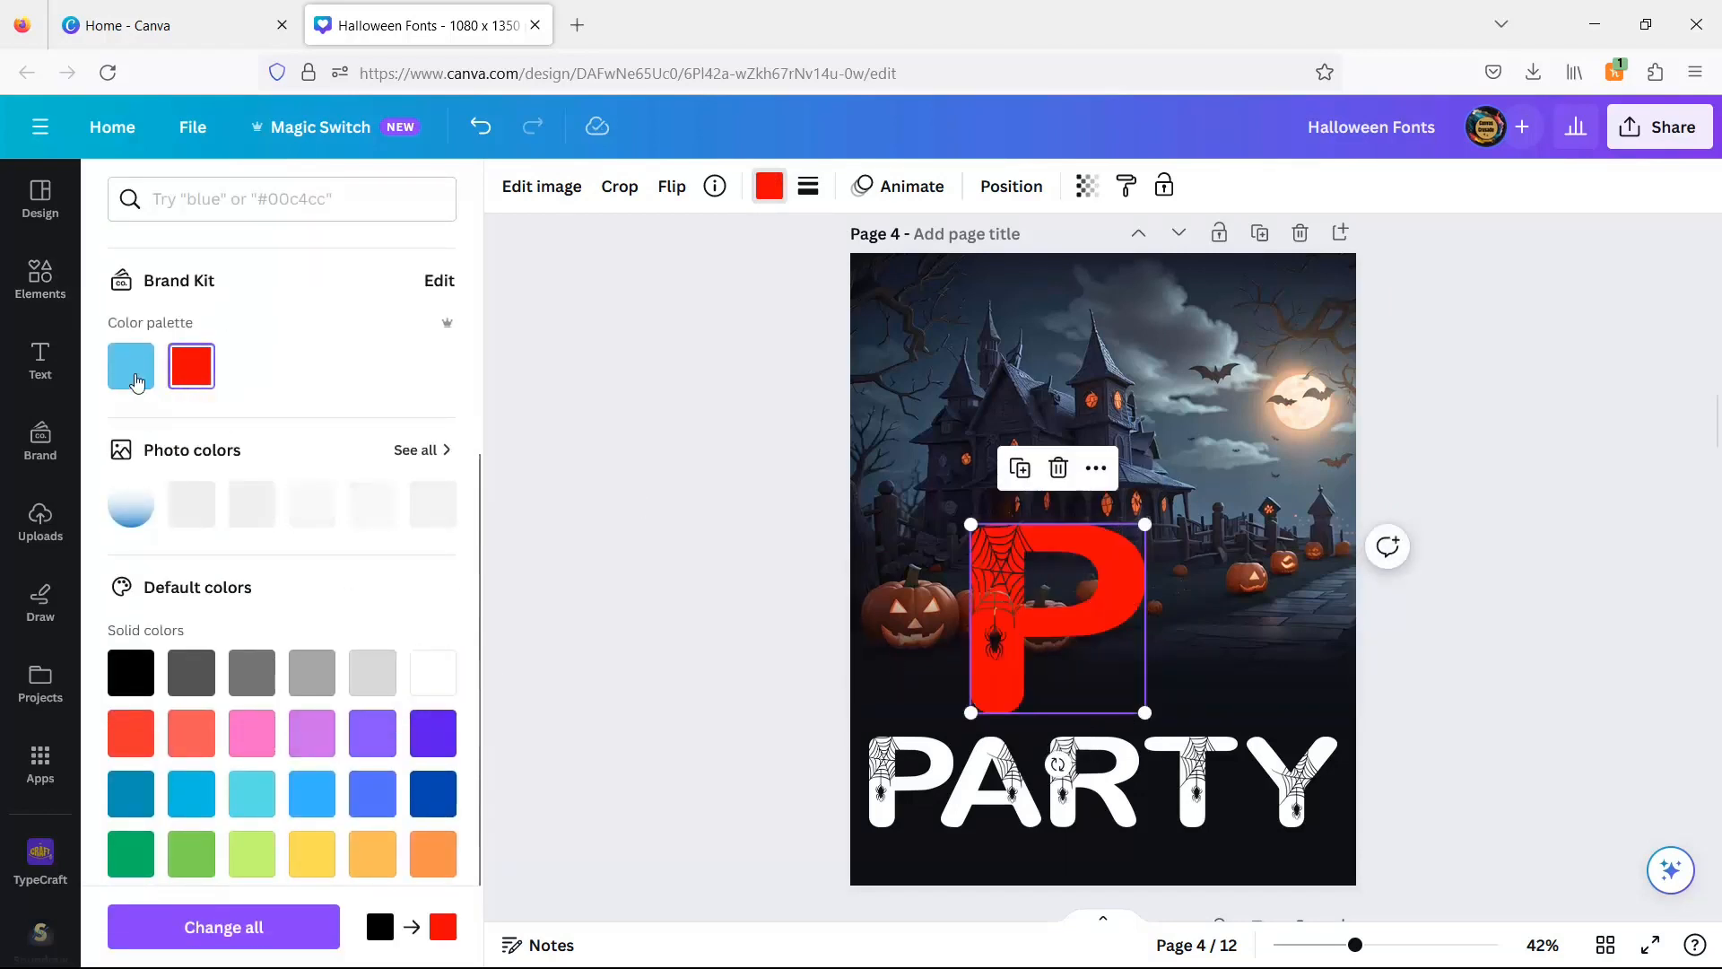
pyautogui.click(132, 375)
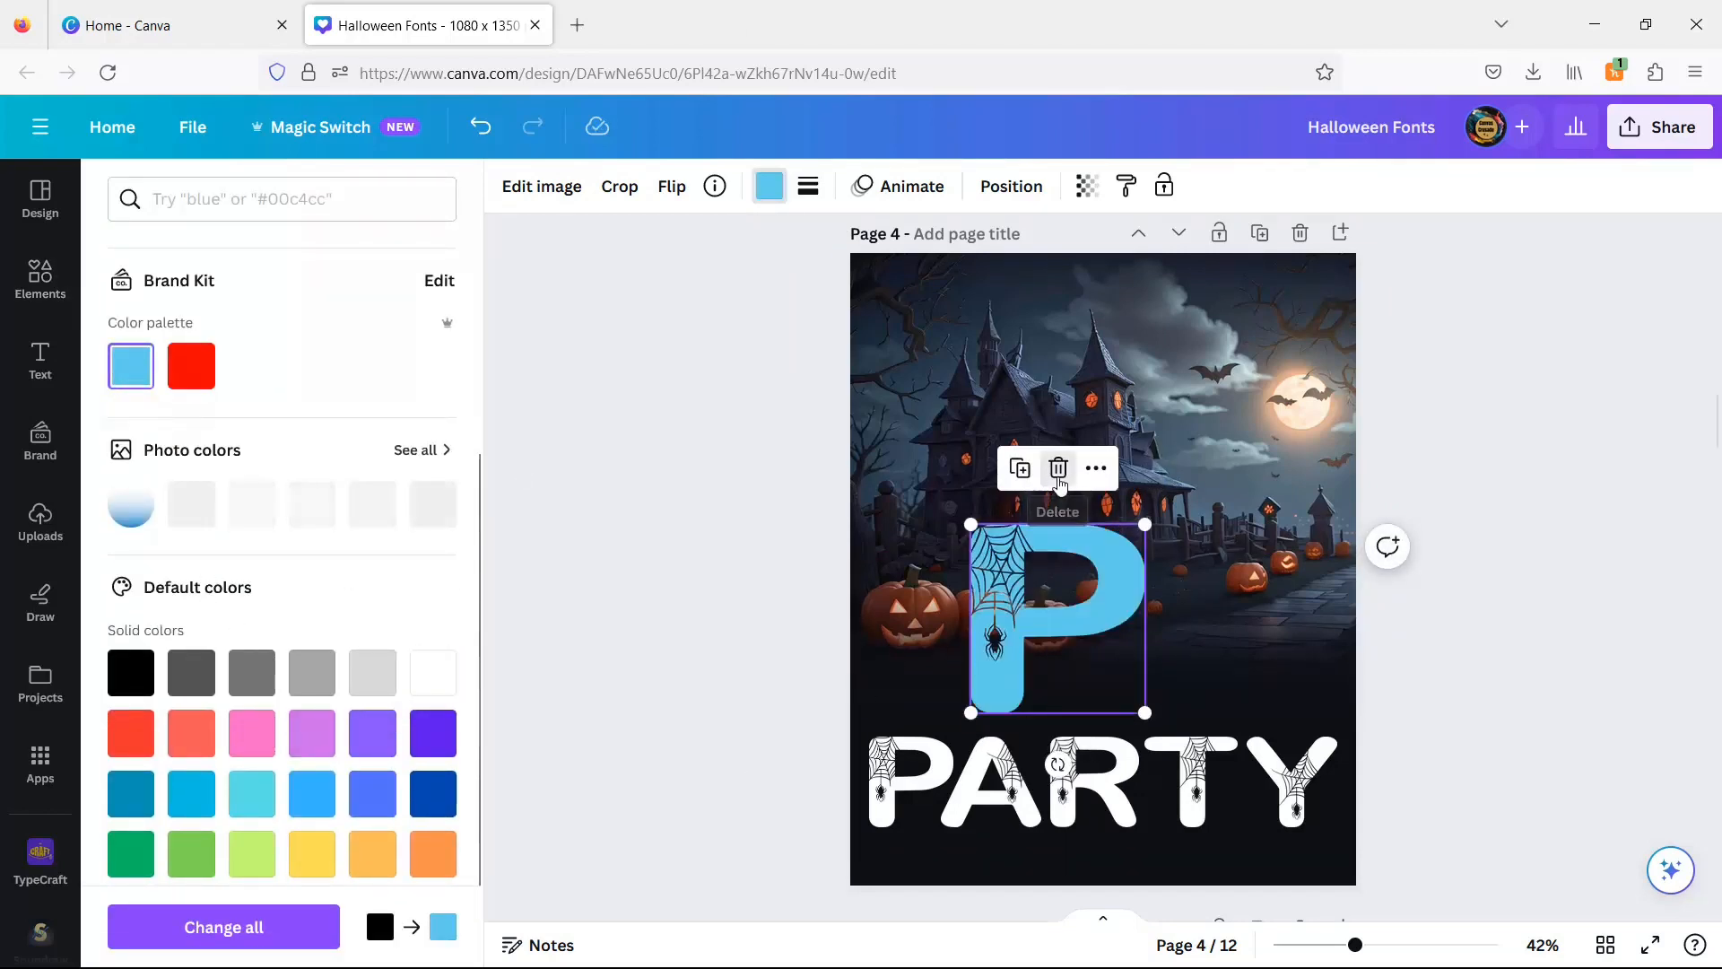
pyautogui.press('Delete')
# Select the orange bat-patterned letter P on page 5 and search the elements for "halloween alphabet bats sky".
pyautogui.scroll(-5, 1526, 524)
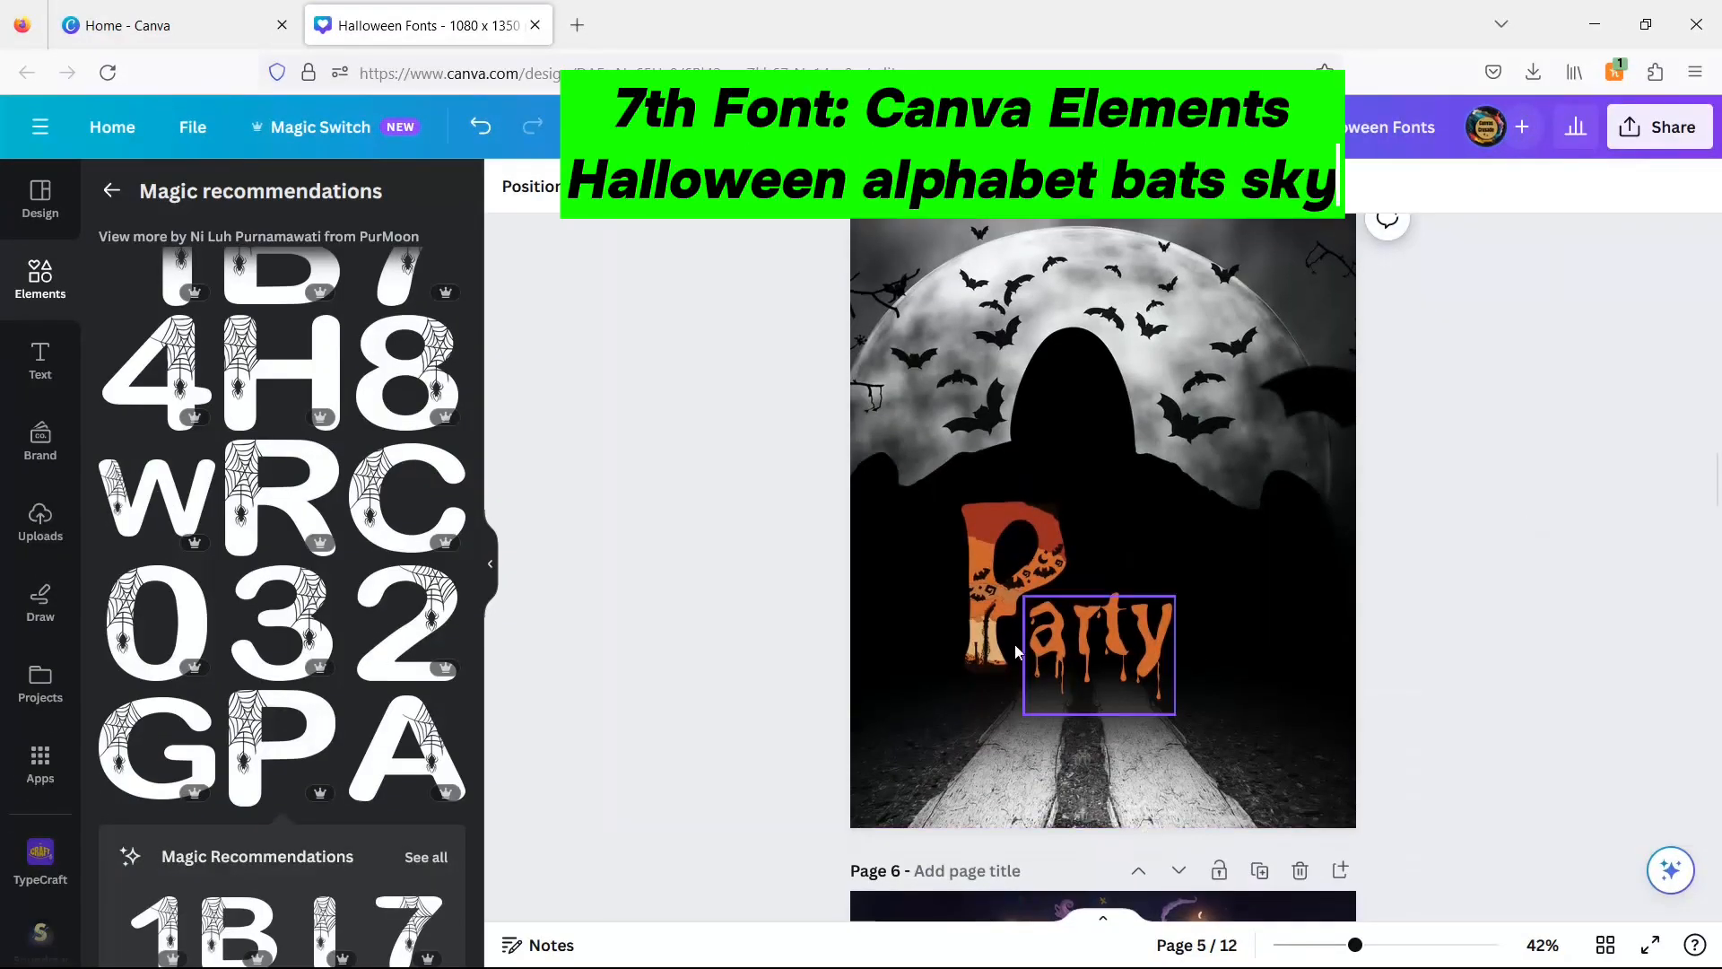
pyautogui.click(1012, 586)
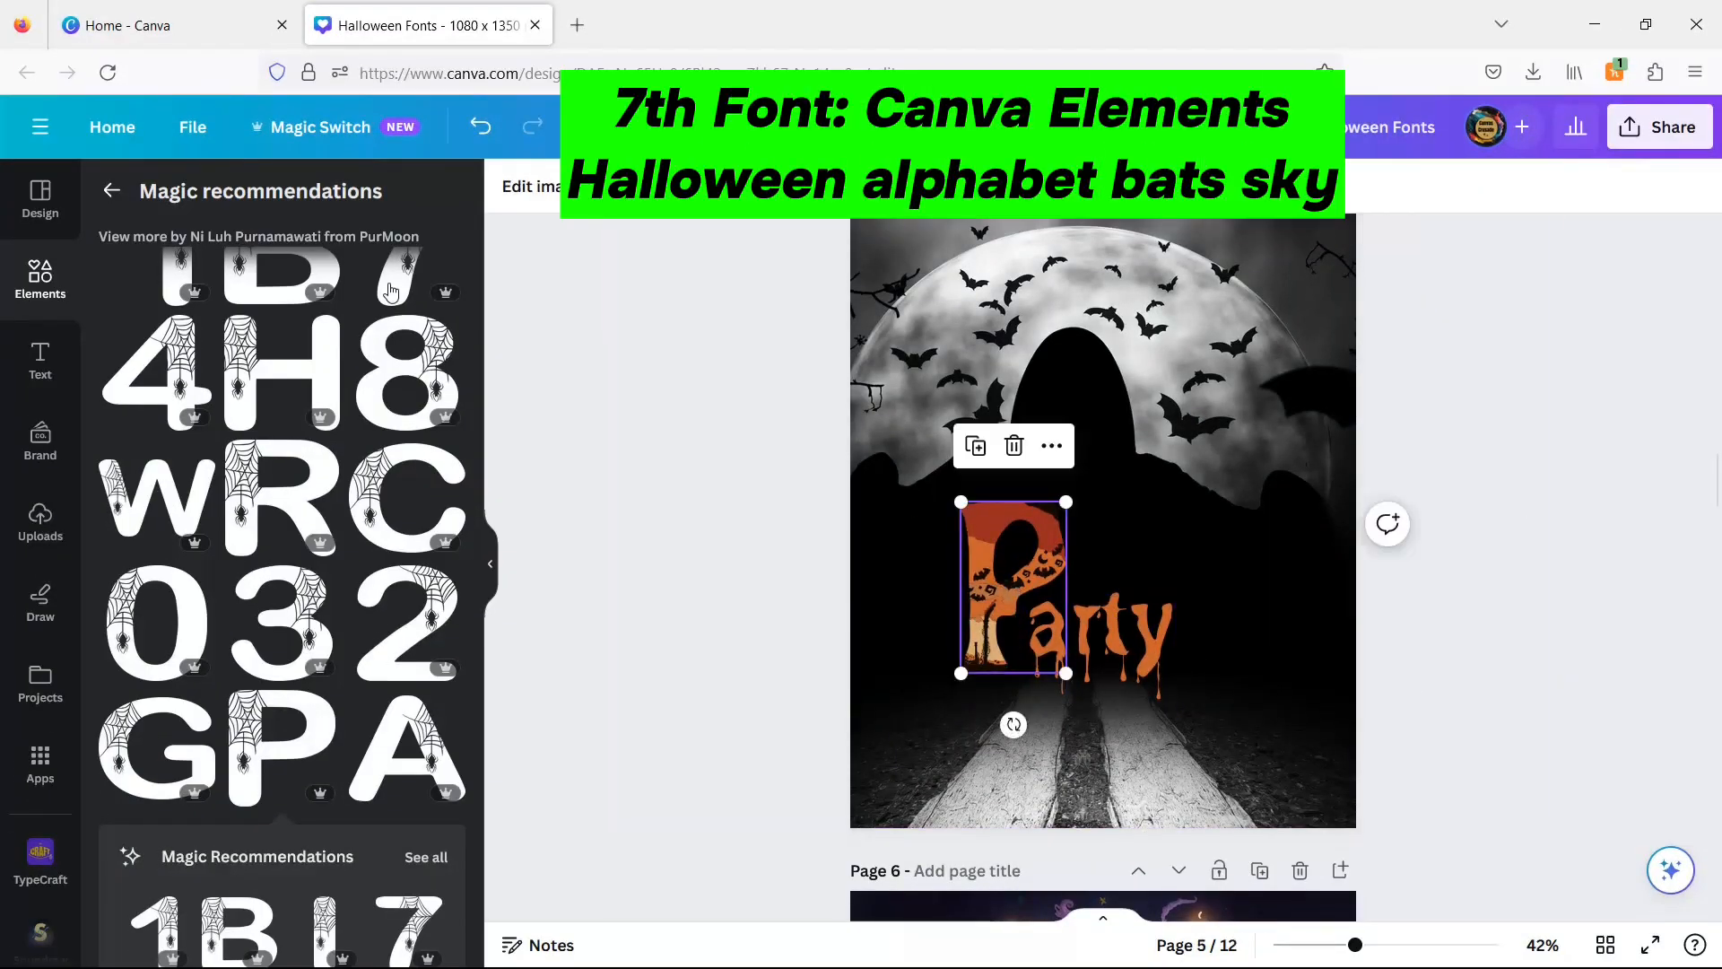
pyautogui.click(112, 190)
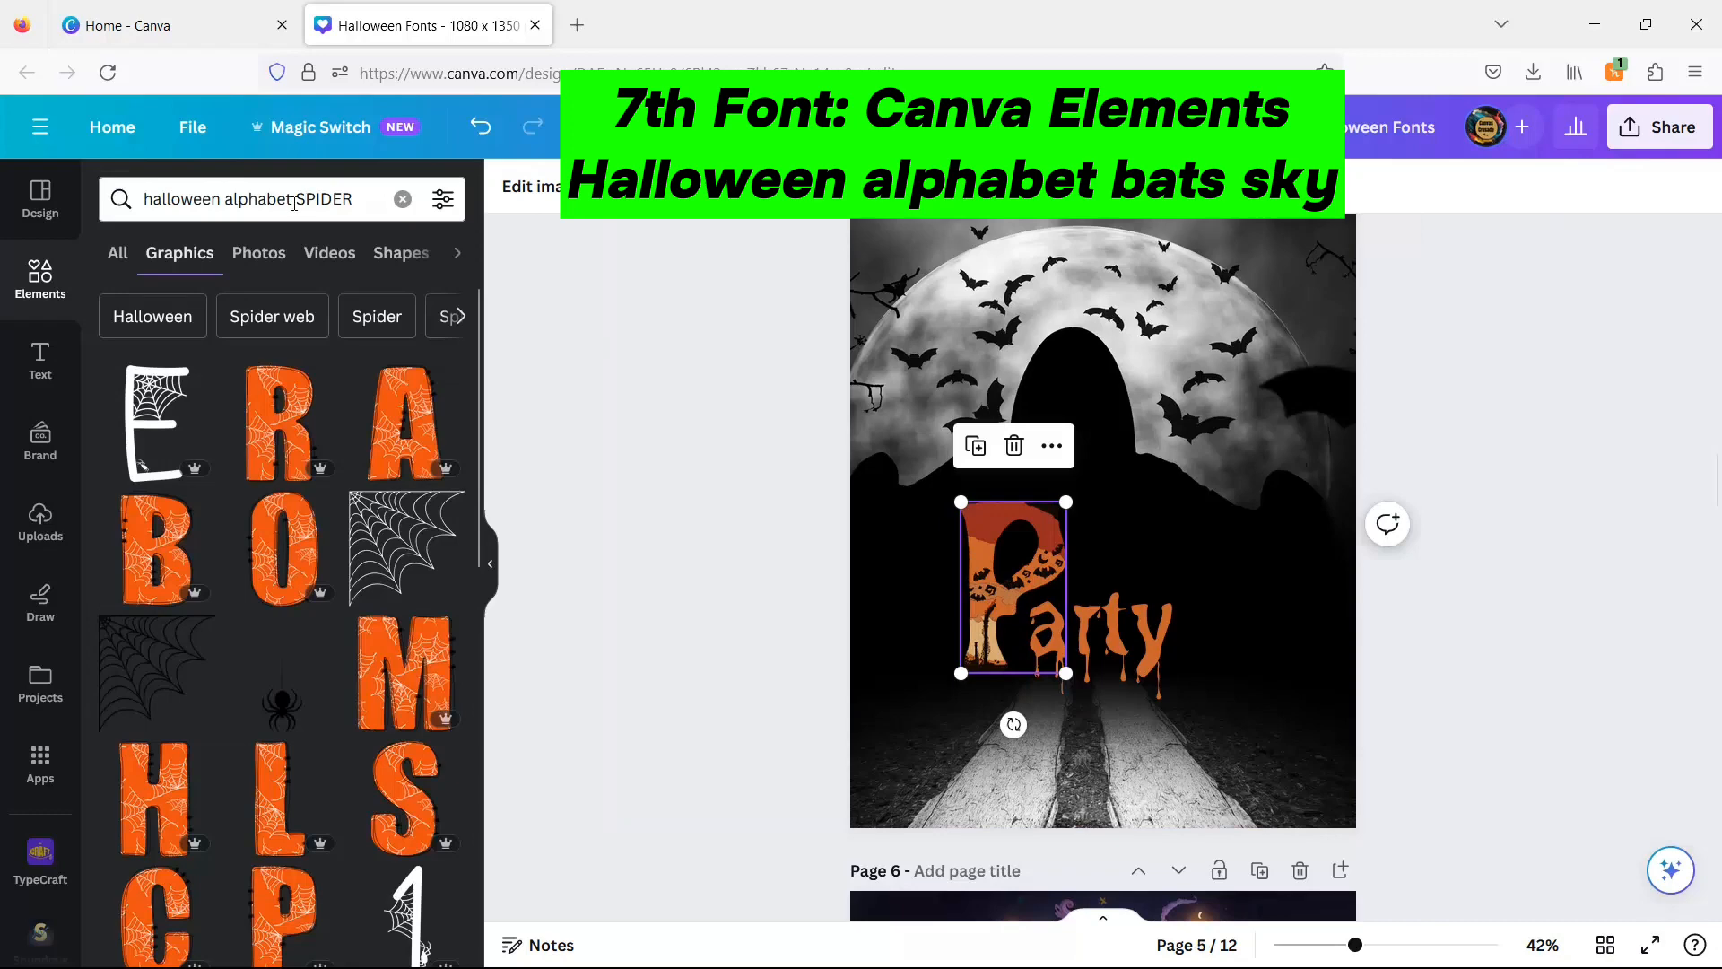
pyautogui.moveTo(298, 193); pyautogui.dragTo(355, 194)
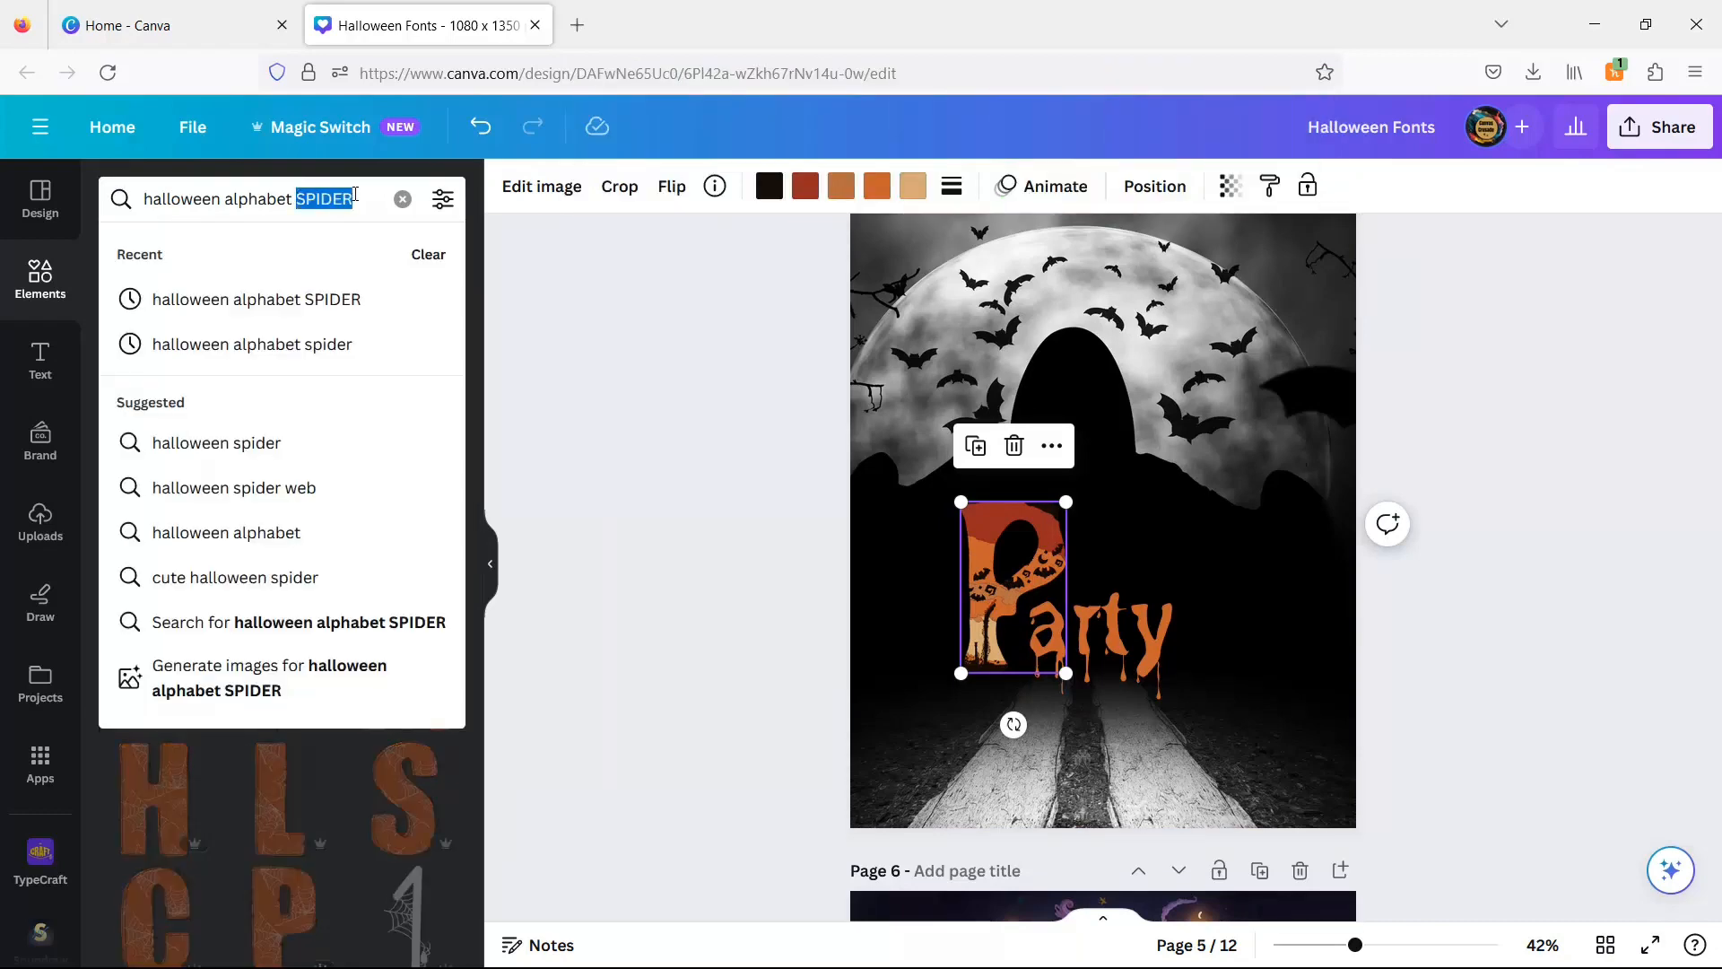
pyautogui.write('BATS')
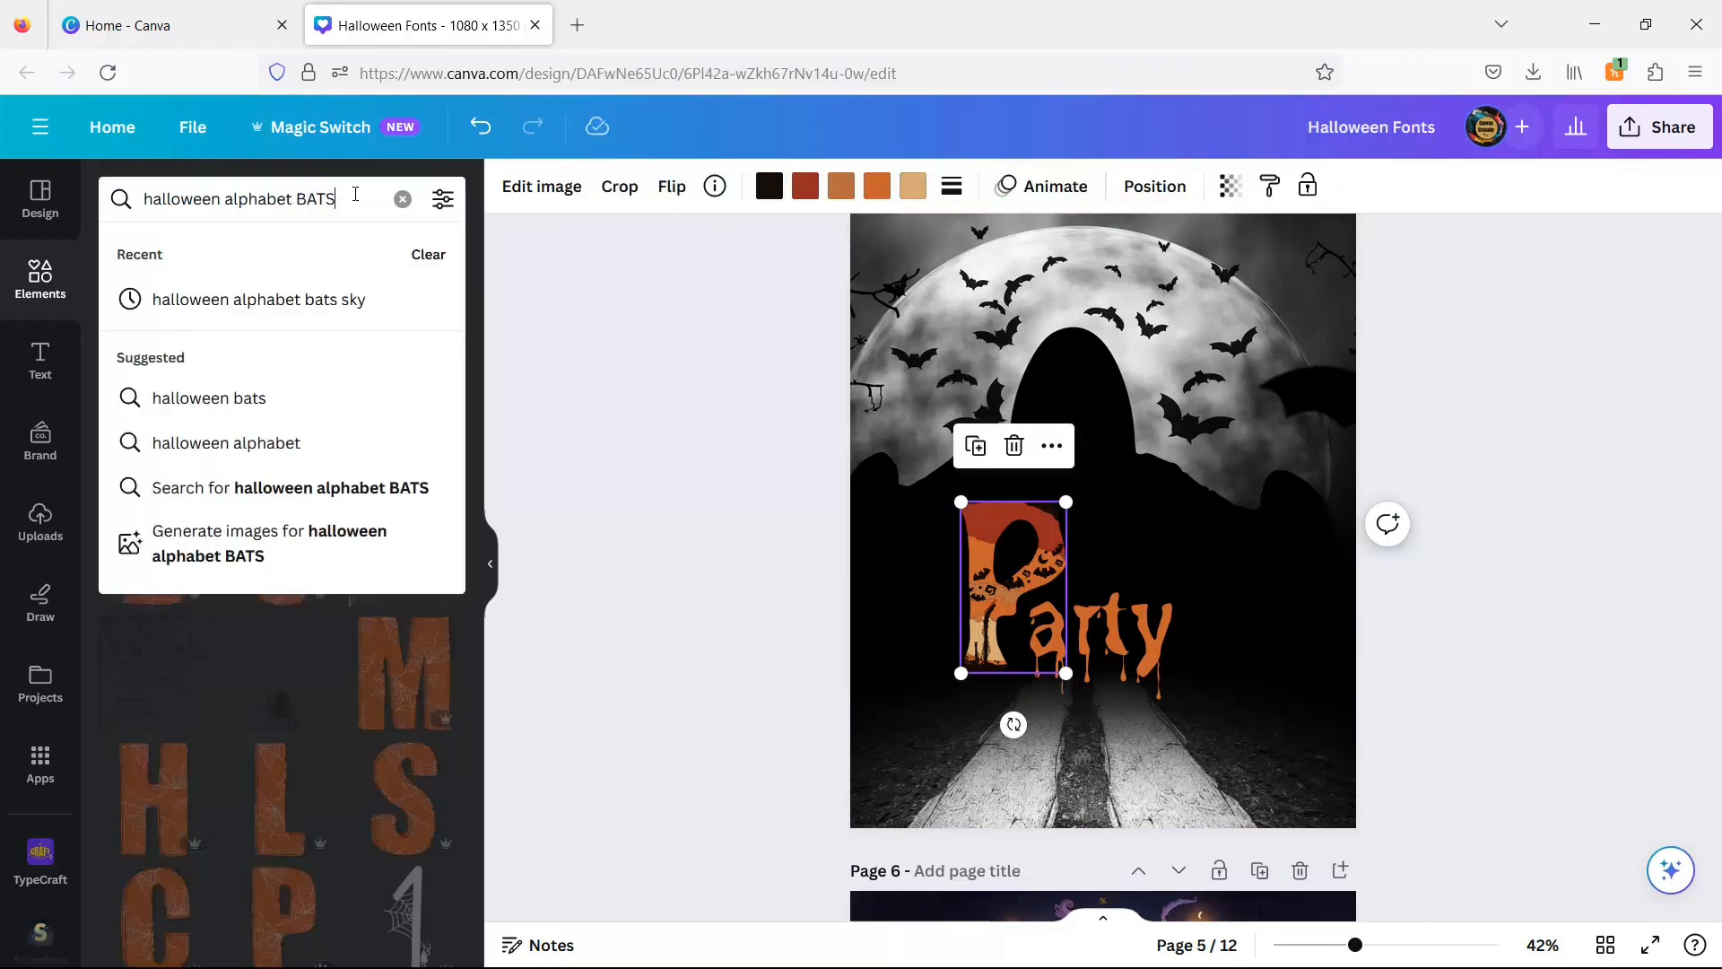
pyautogui.click(363, 301)
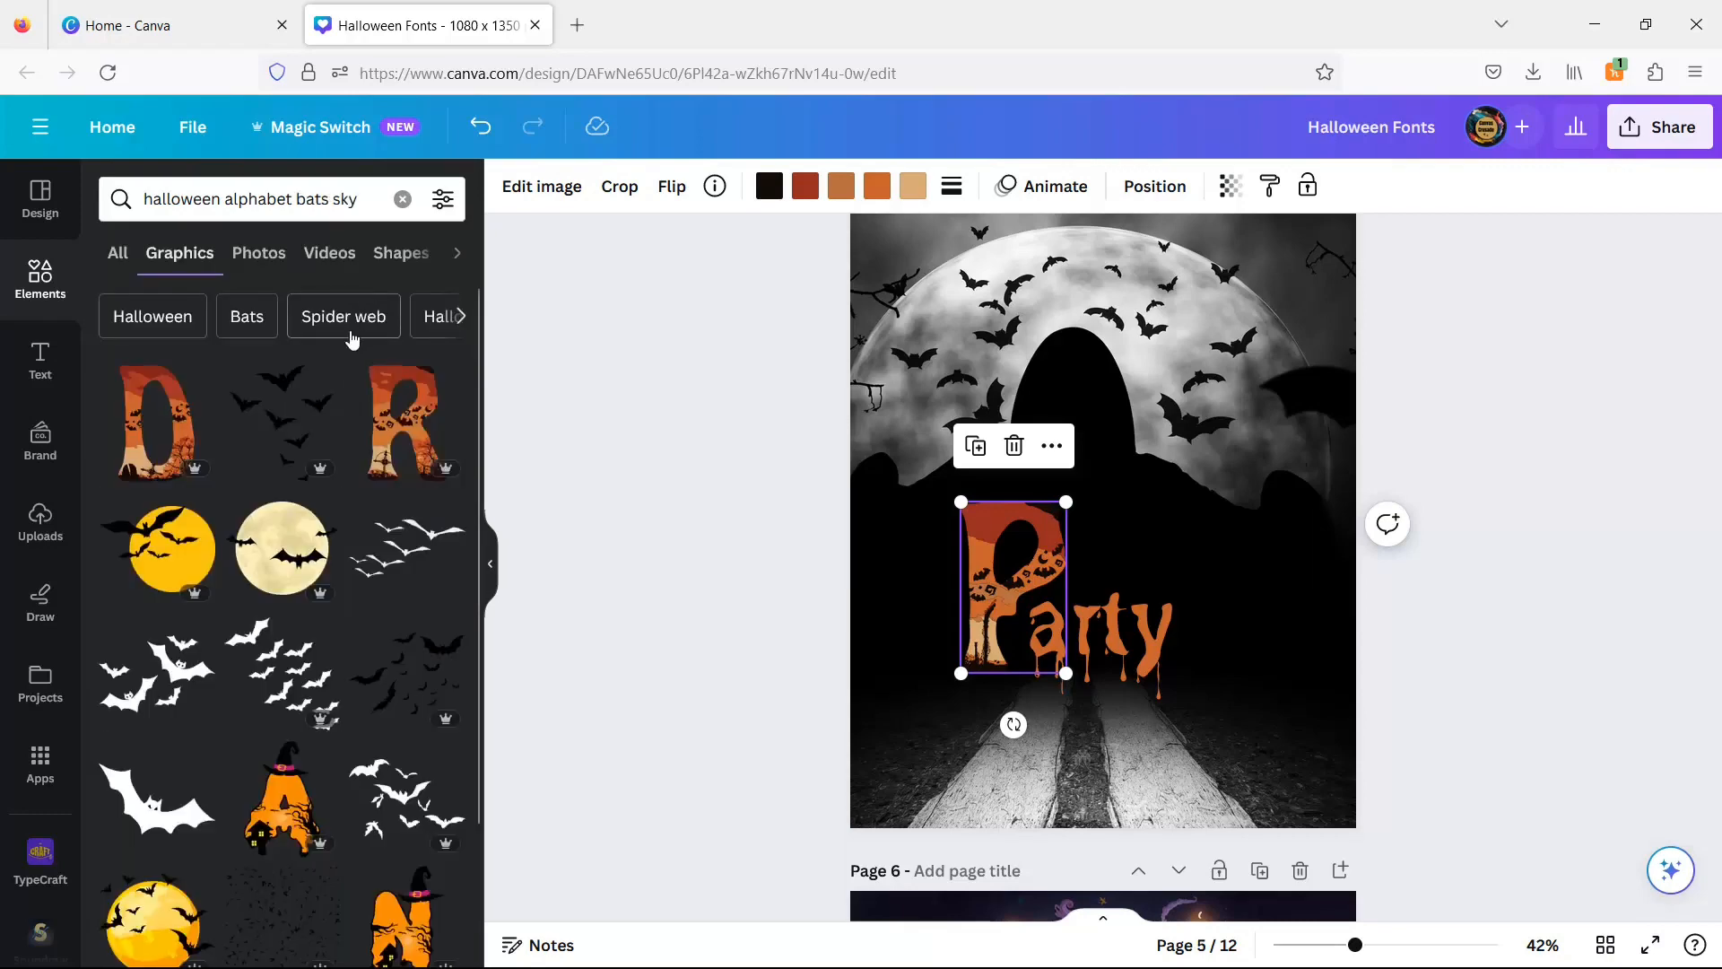
# Show more elements like the bat-sky letter D and look through the matching alphabet.
pyautogui.click(195, 388)
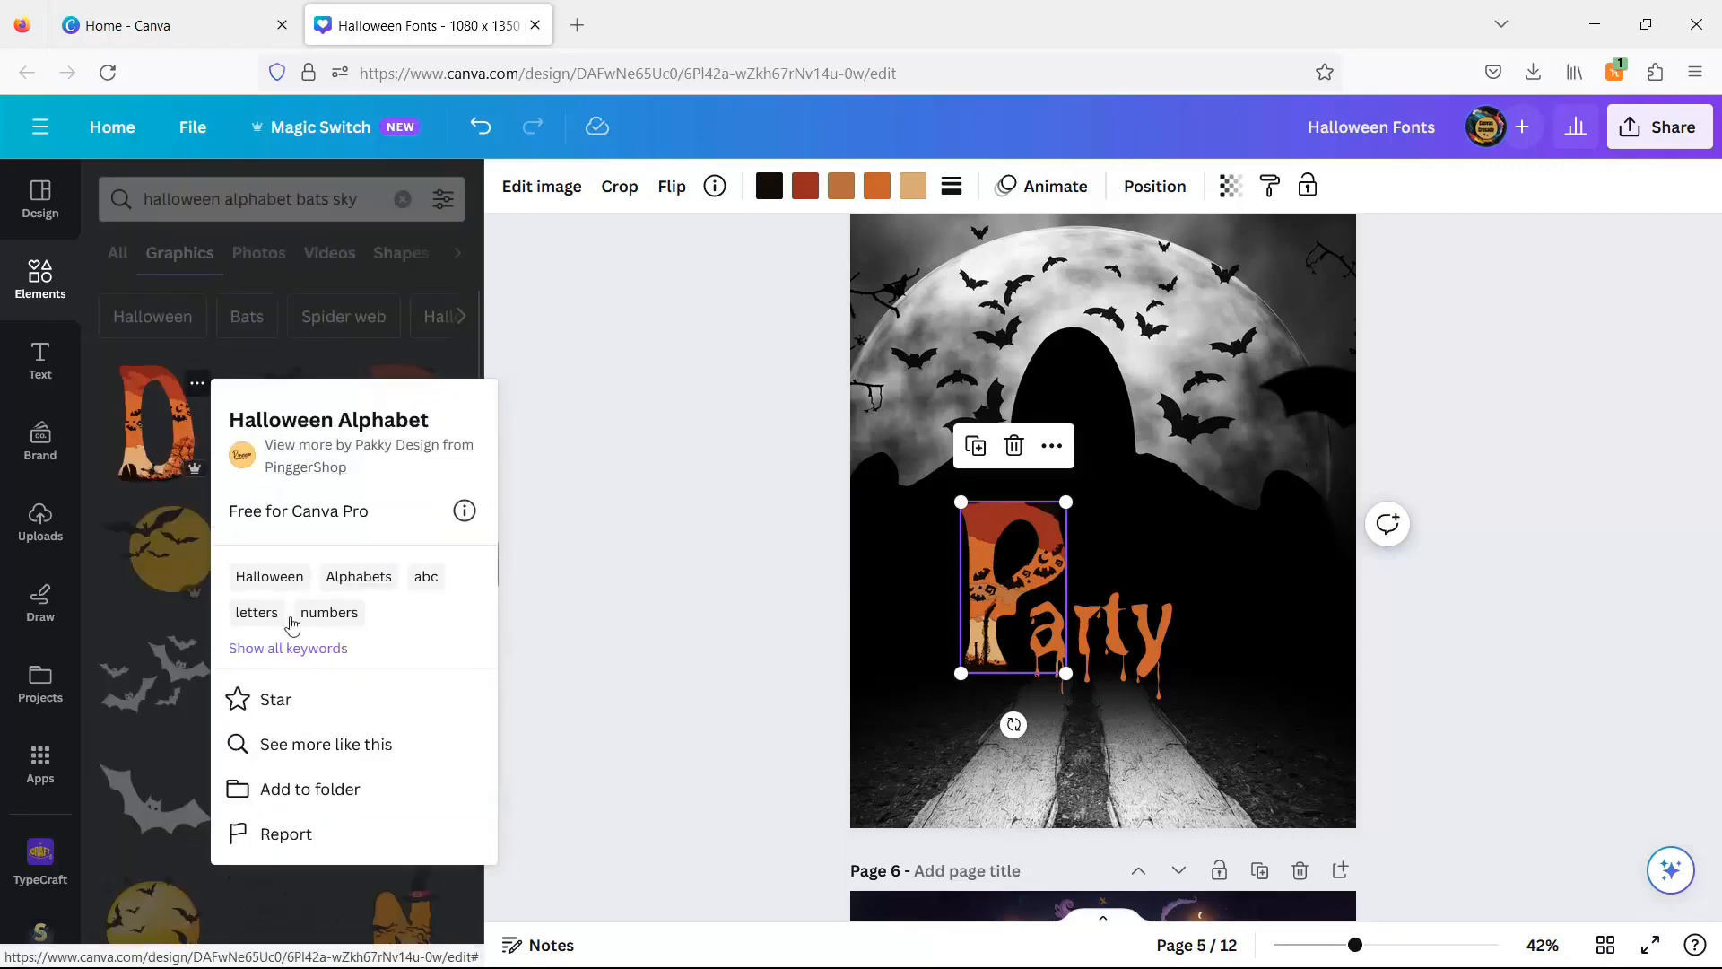
pyautogui.click(322, 744)
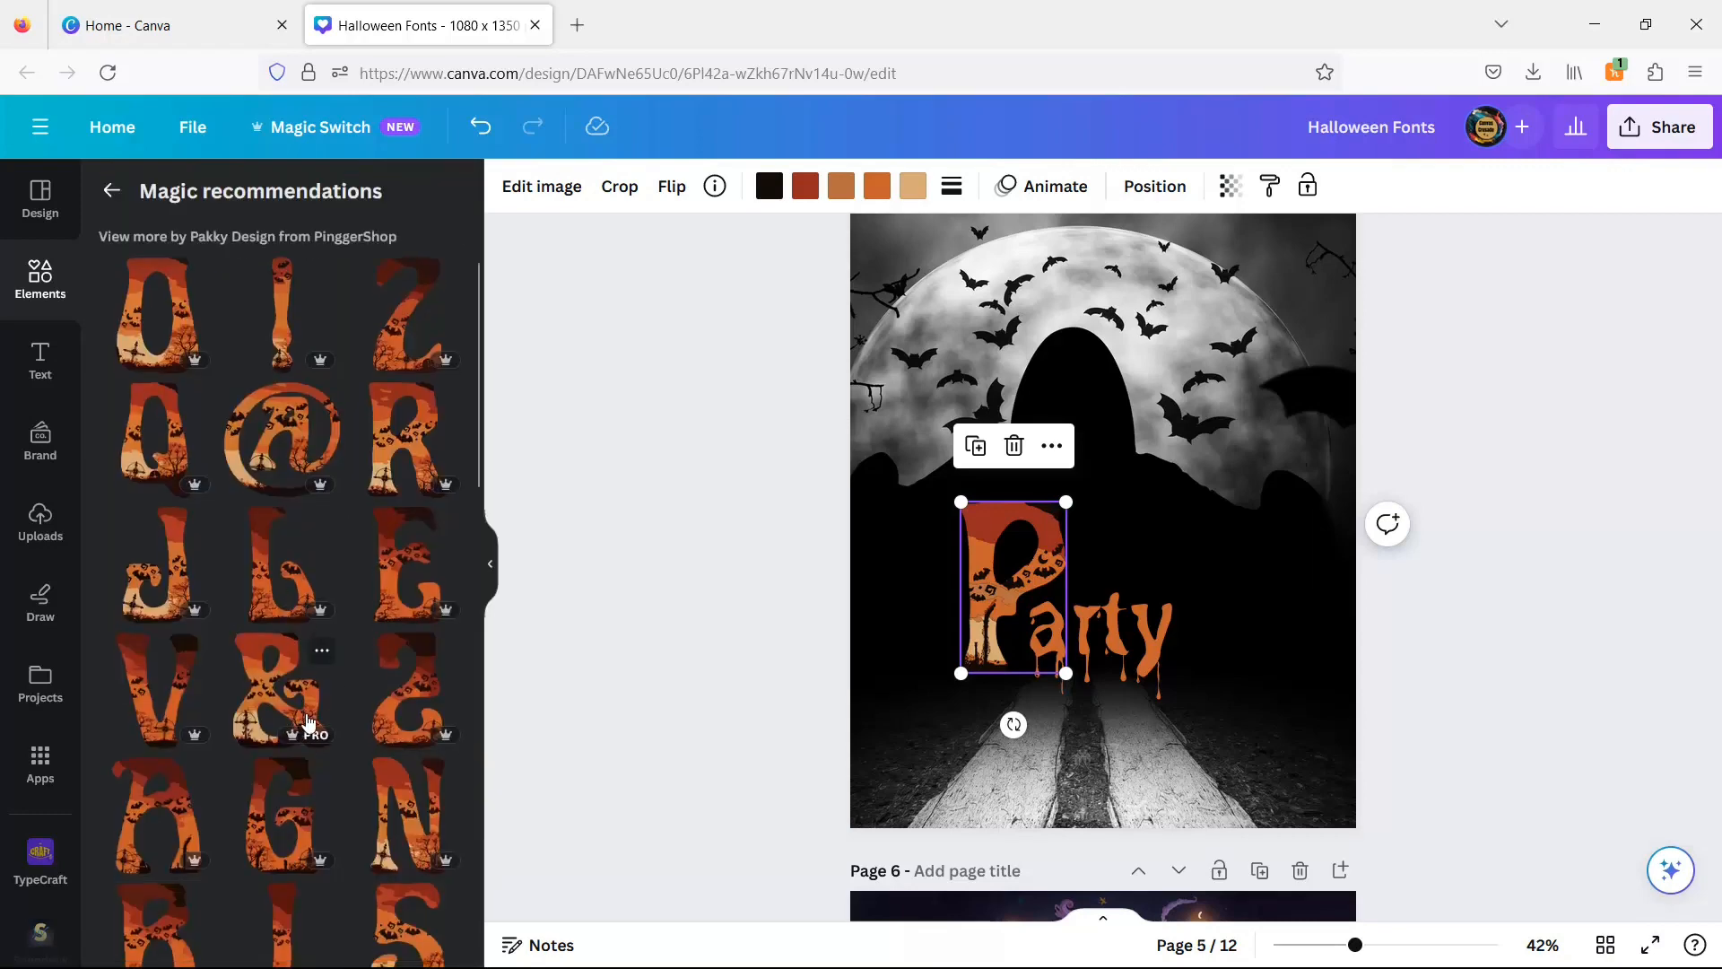
pyautogui.scroll(-5, 313, 708)
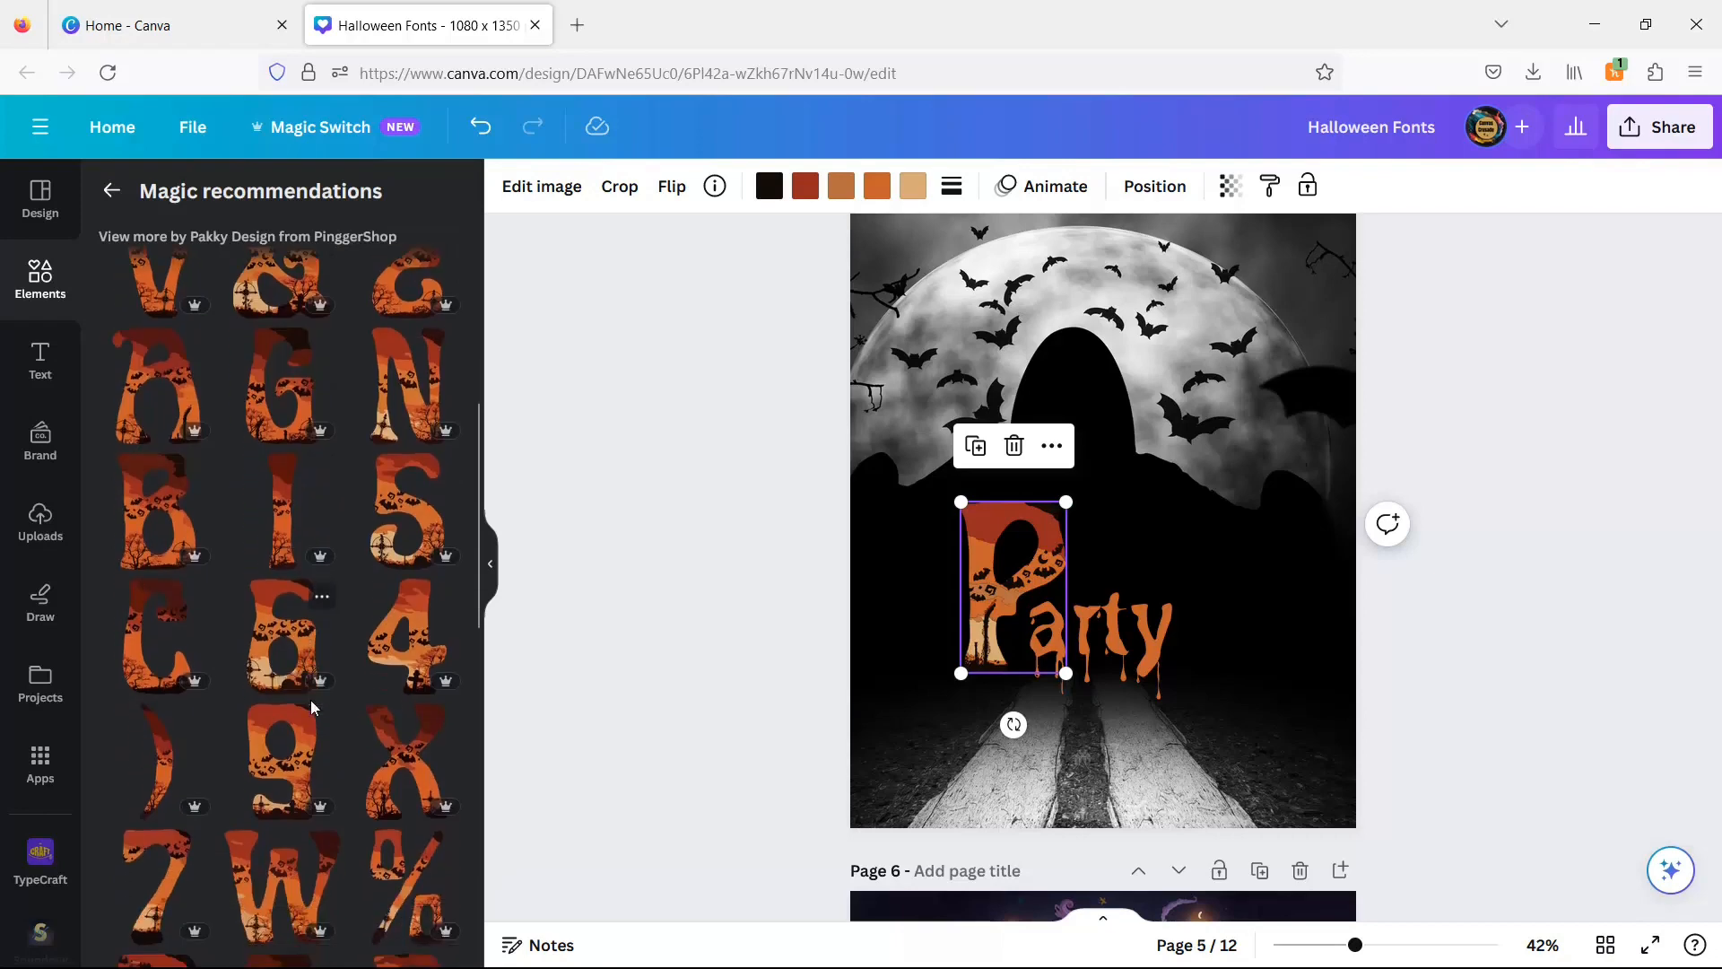
pyautogui.click(620, 610)
# Add a heading reading "ARTY" to page 5.
pyautogui.click(1121, 638)
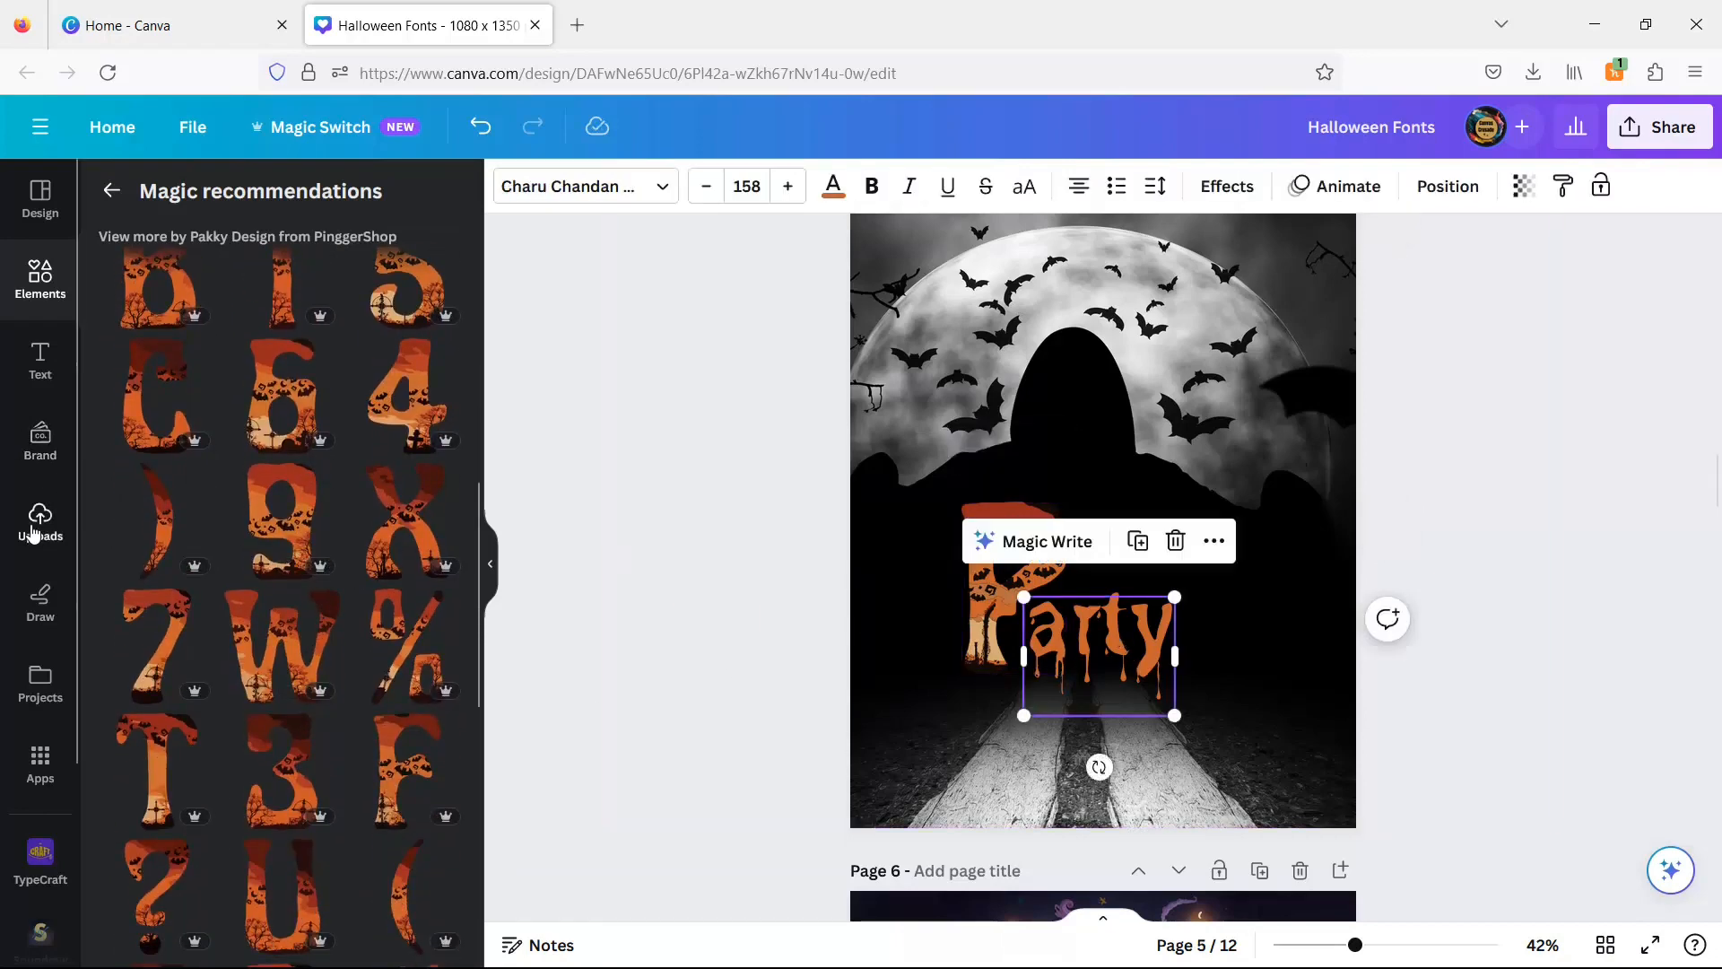
pyautogui.click(45, 380)
pyautogui.click(207, 463)
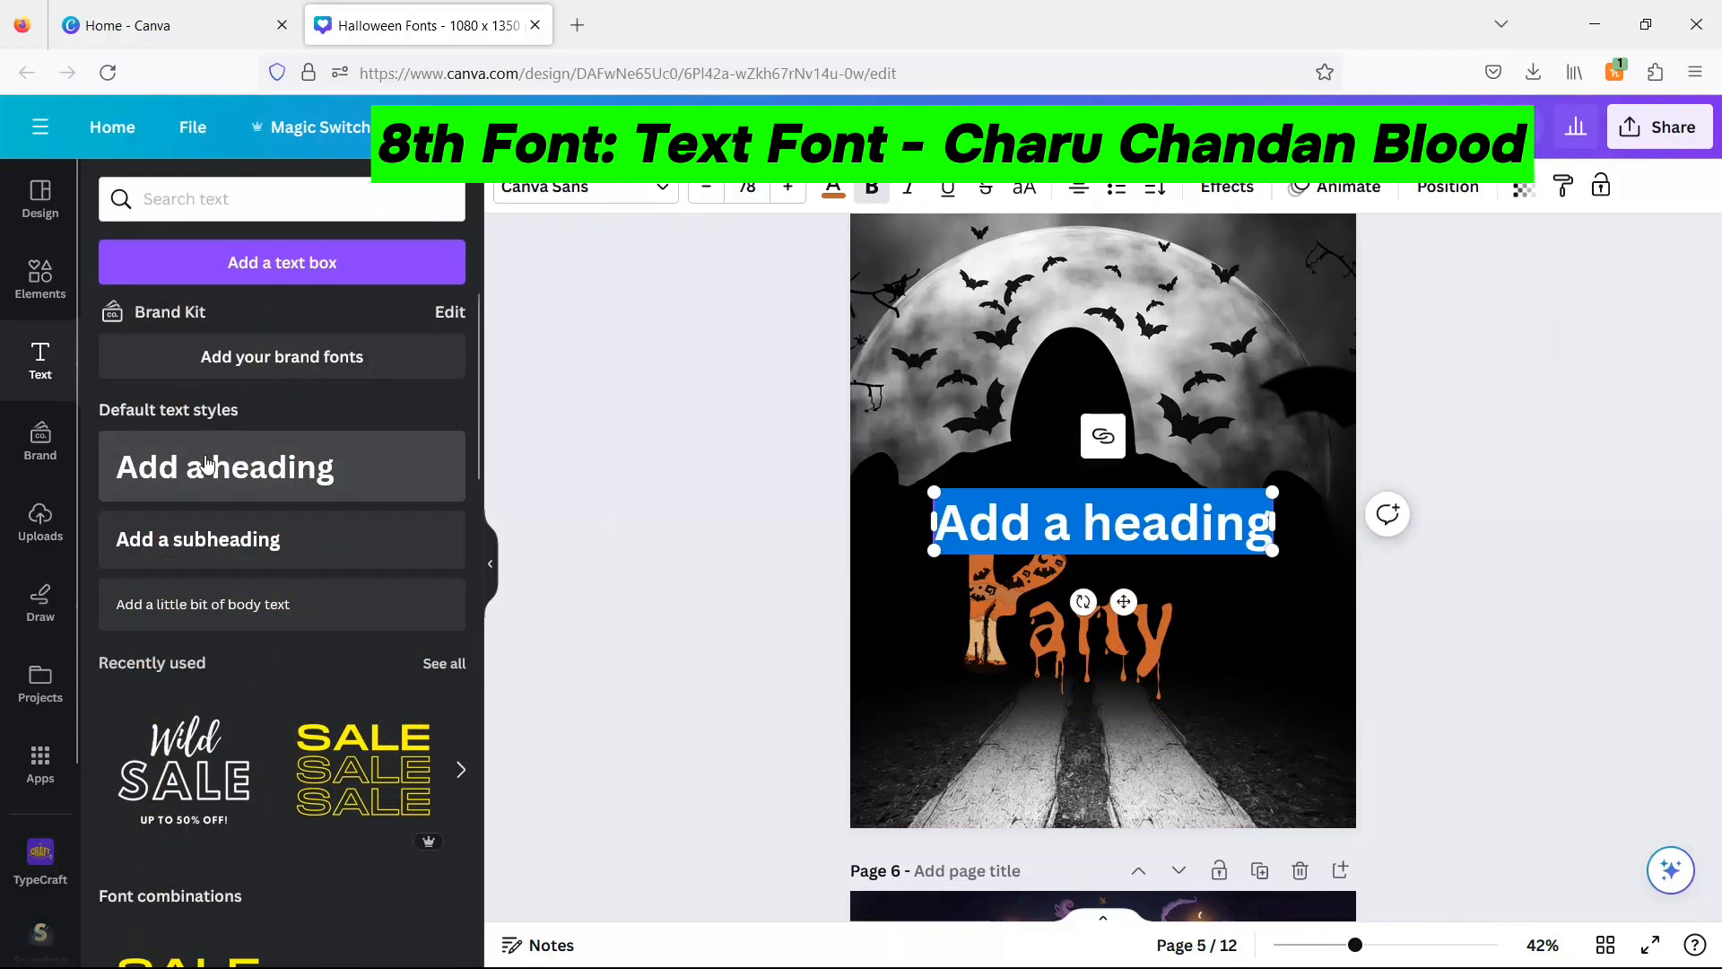
pyautogui.write('ARTY')
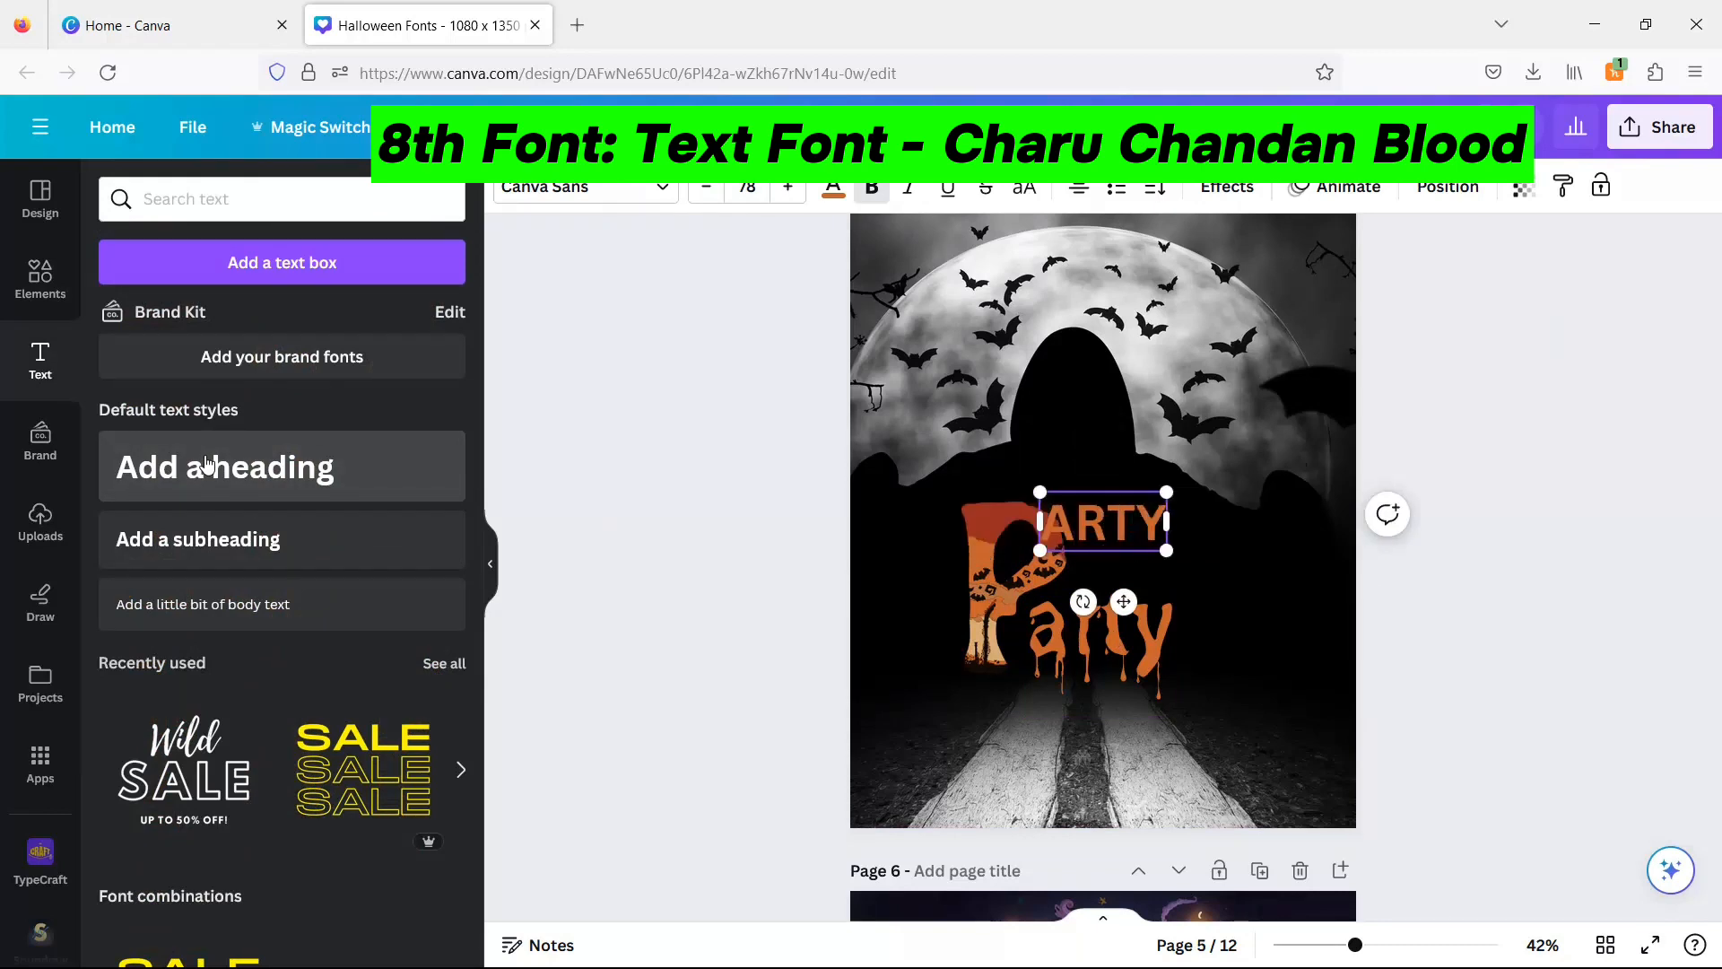
# Change the ARTY heading's font to Charu Chandan Blood from the "halloween" font results.
pyautogui.hotkey('shift', 'Left')
pyautogui.hotkey('shift', 'Left')
pyautogui.hotkey('shift', 'Left')
pyautogui.hotkey('shift', 'Left')
pyautogui.click(608, 206)
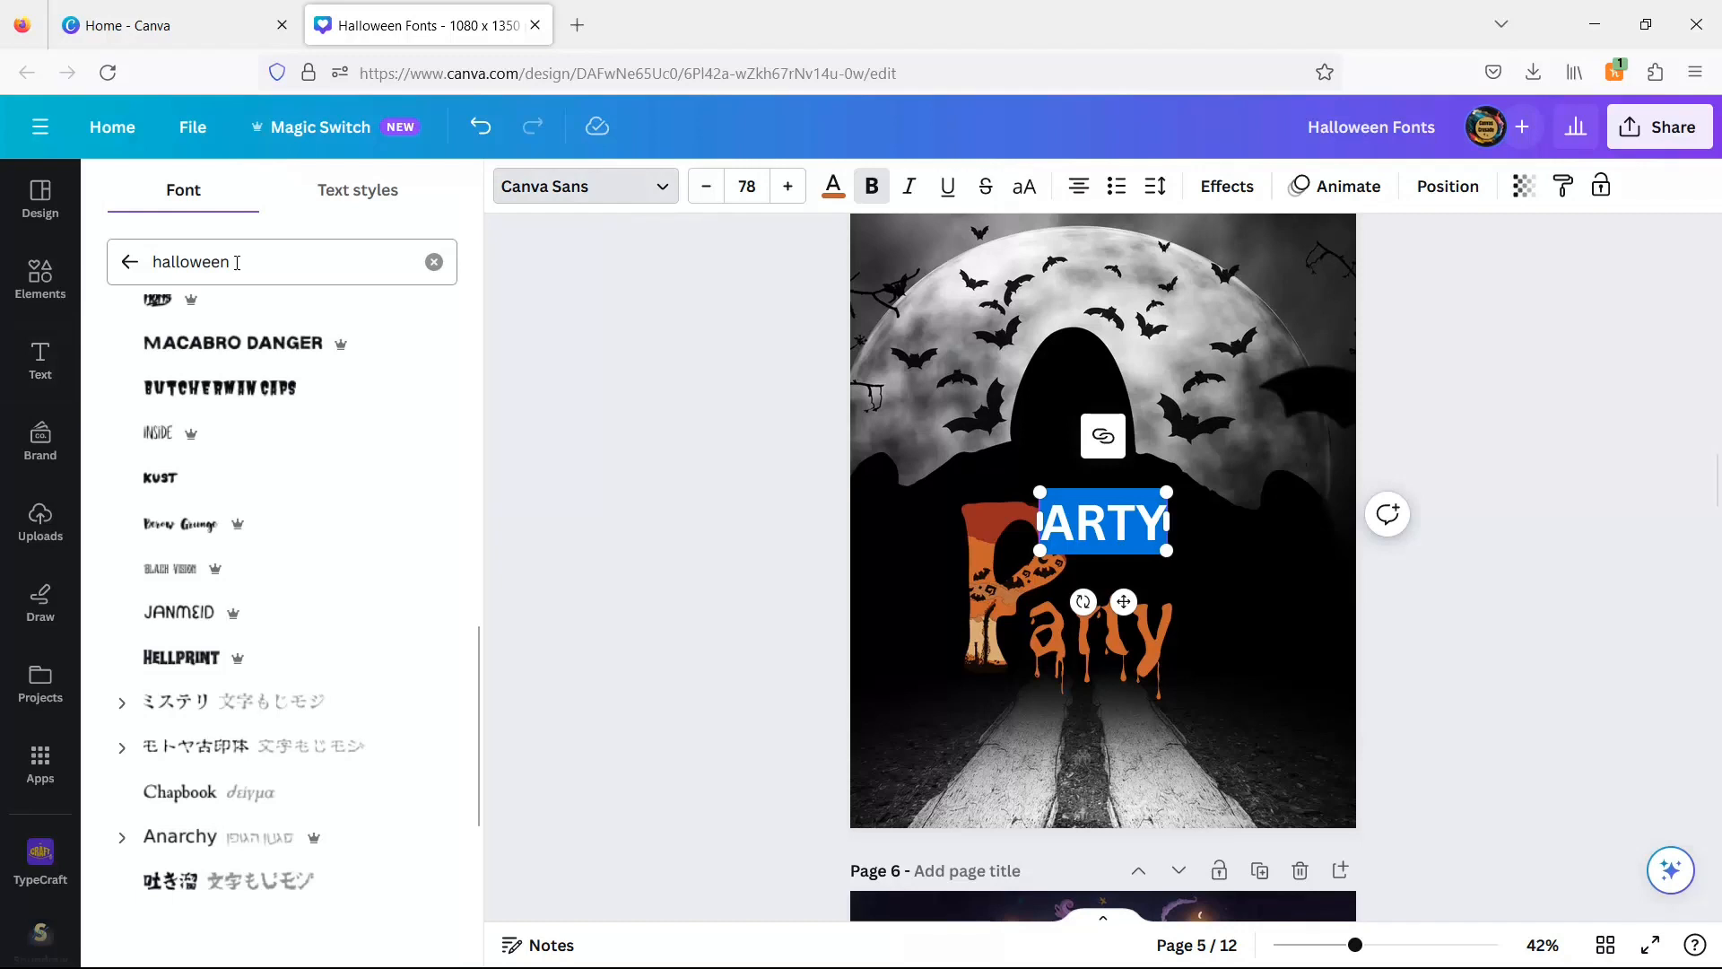
pyautogui.scroll(-1, 267, 485)
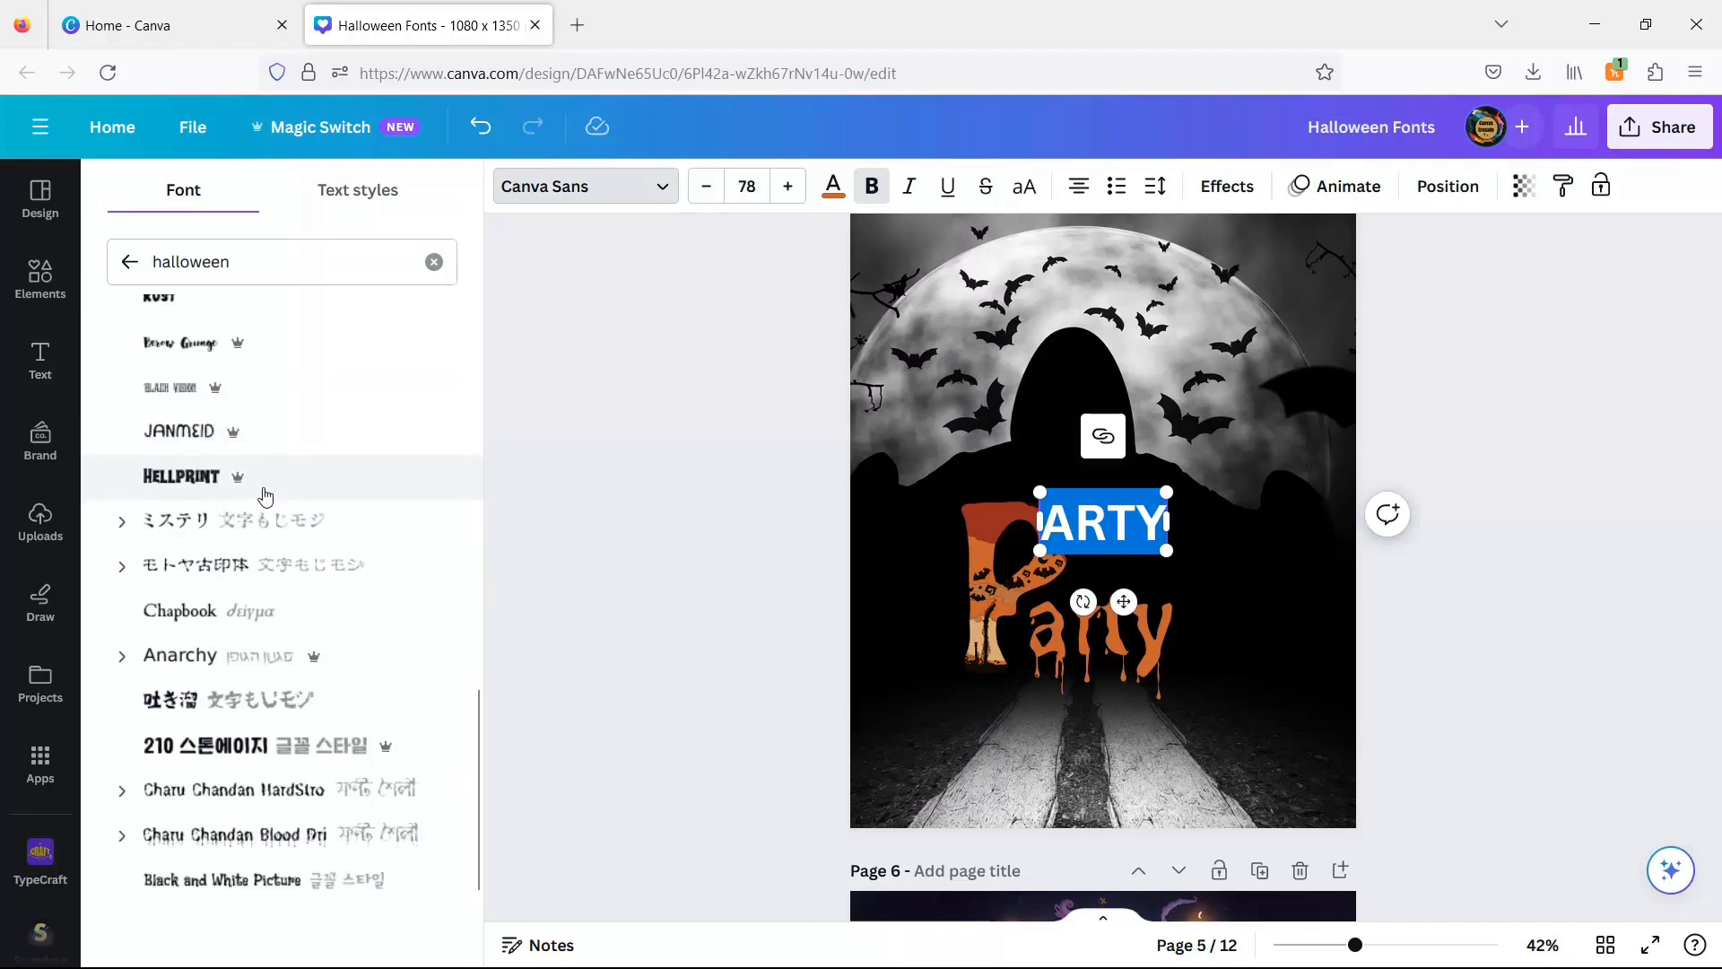
pyautogui.click(220, 837)
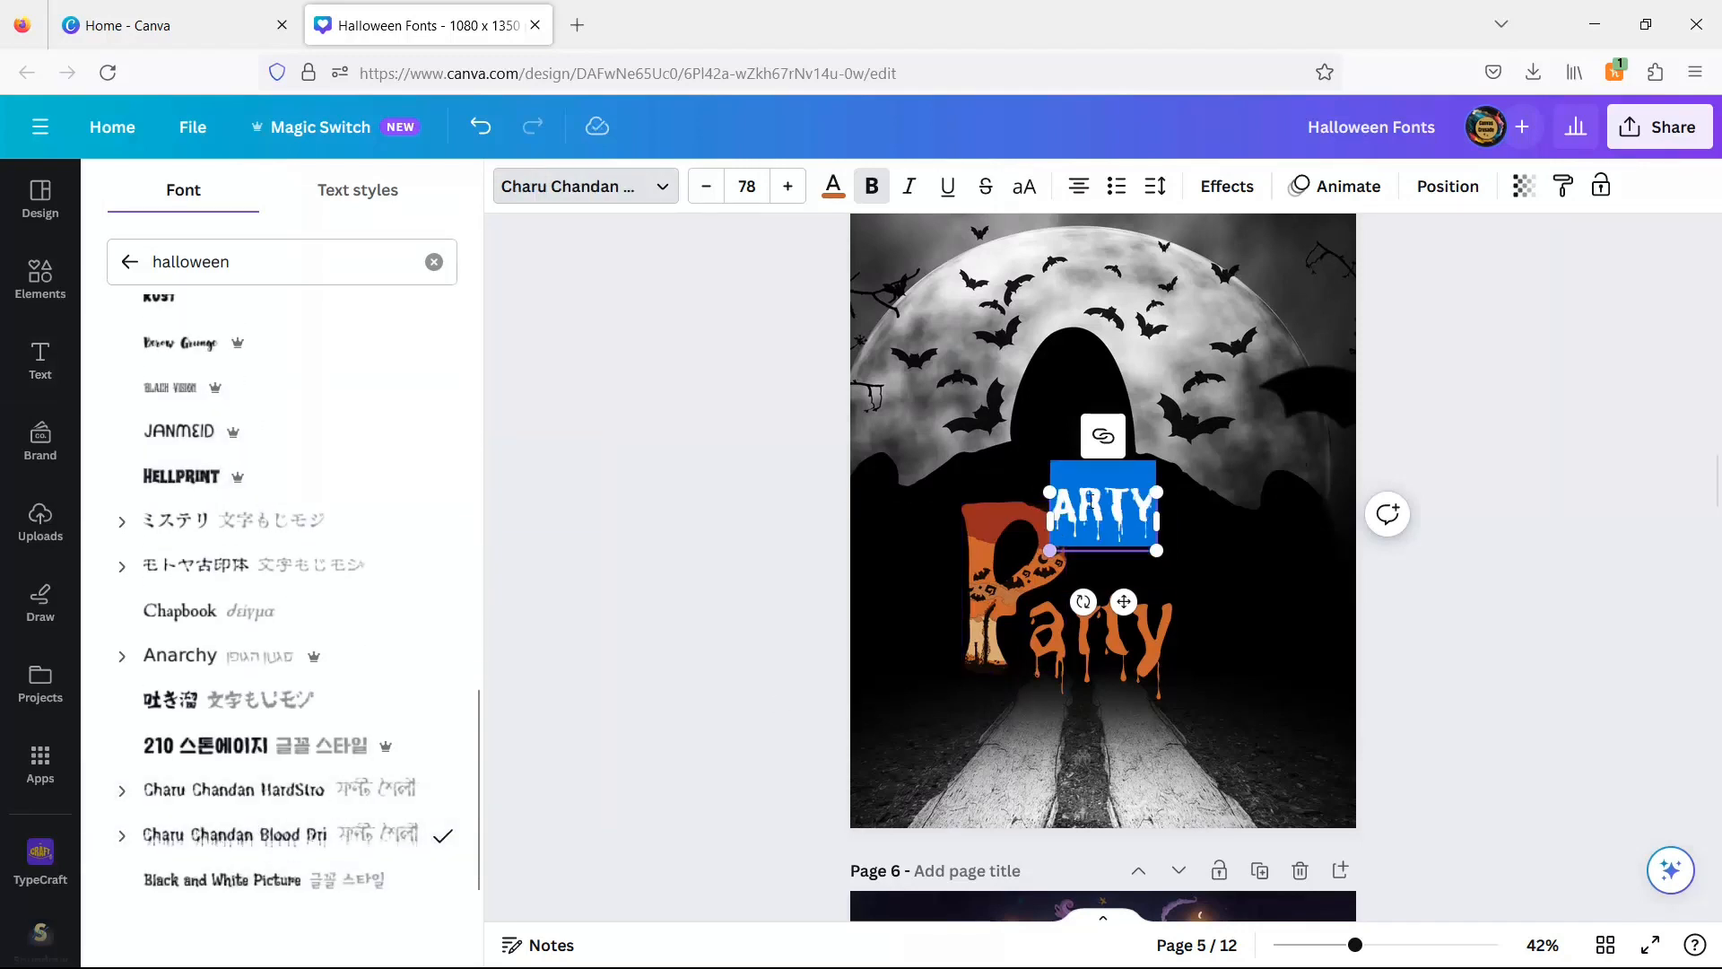
# Enlarge the ARTY heading on page 5 to font size 202 and delete it.
pyautogui.moveTo(1050, 491); pyautogui.dragTo(881, 399)
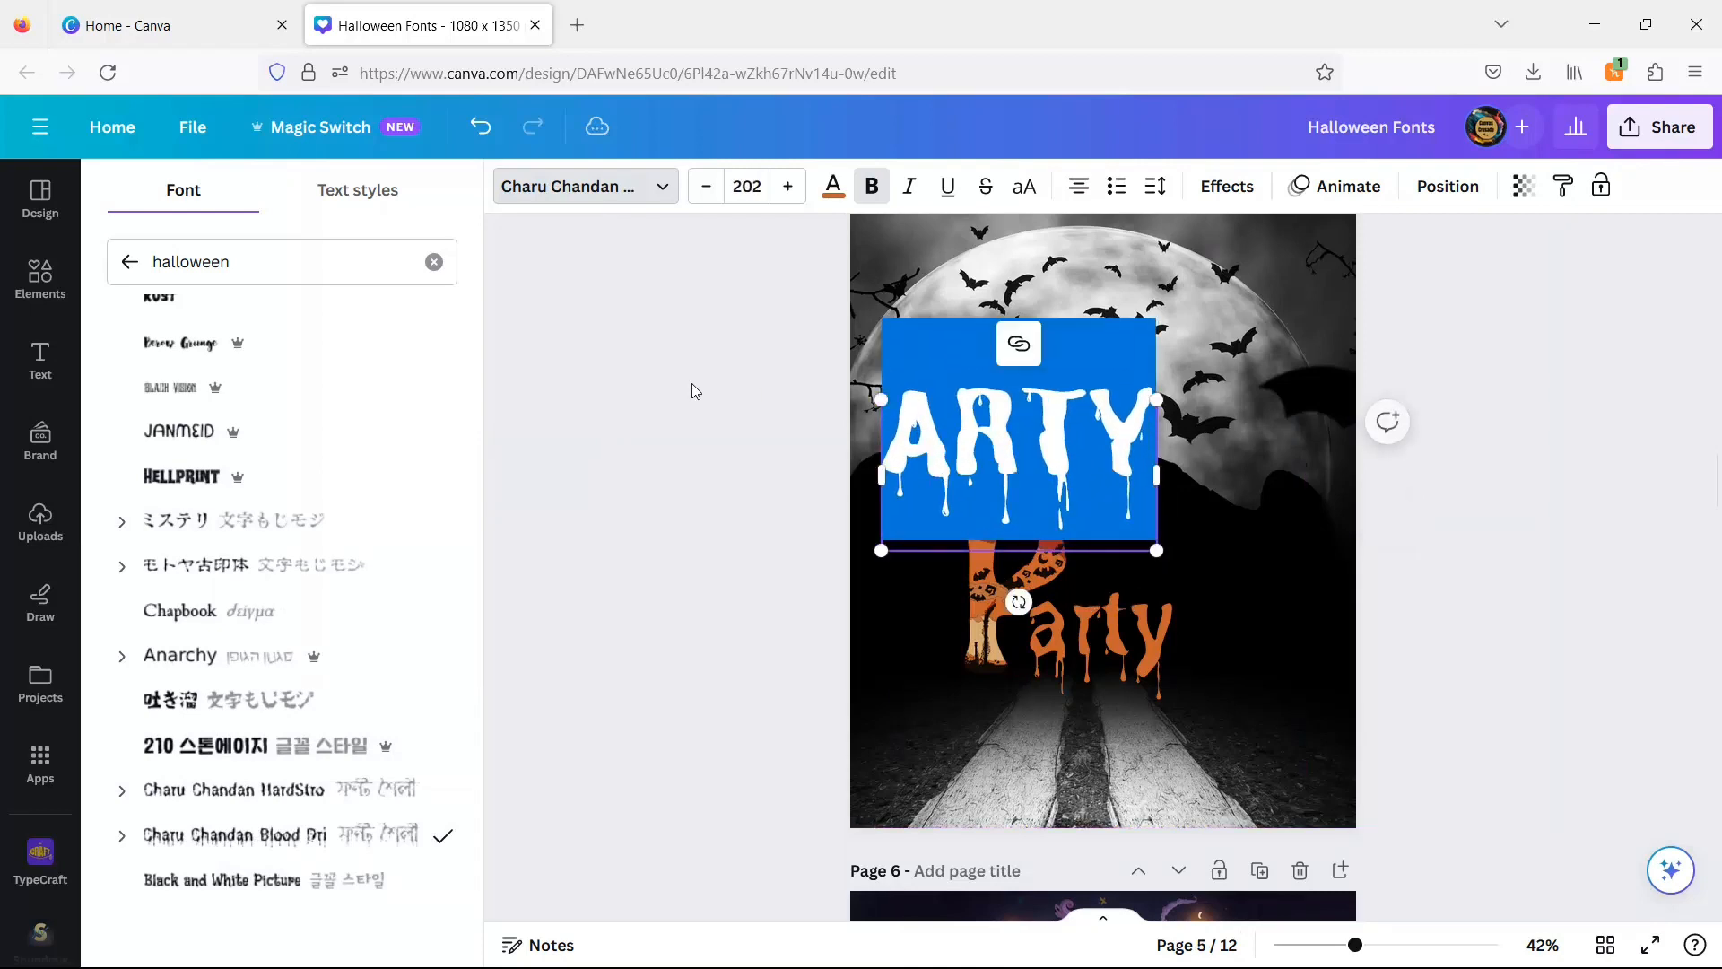
pyautogui.click(692, 383)
pyautogui.click(986, 457)
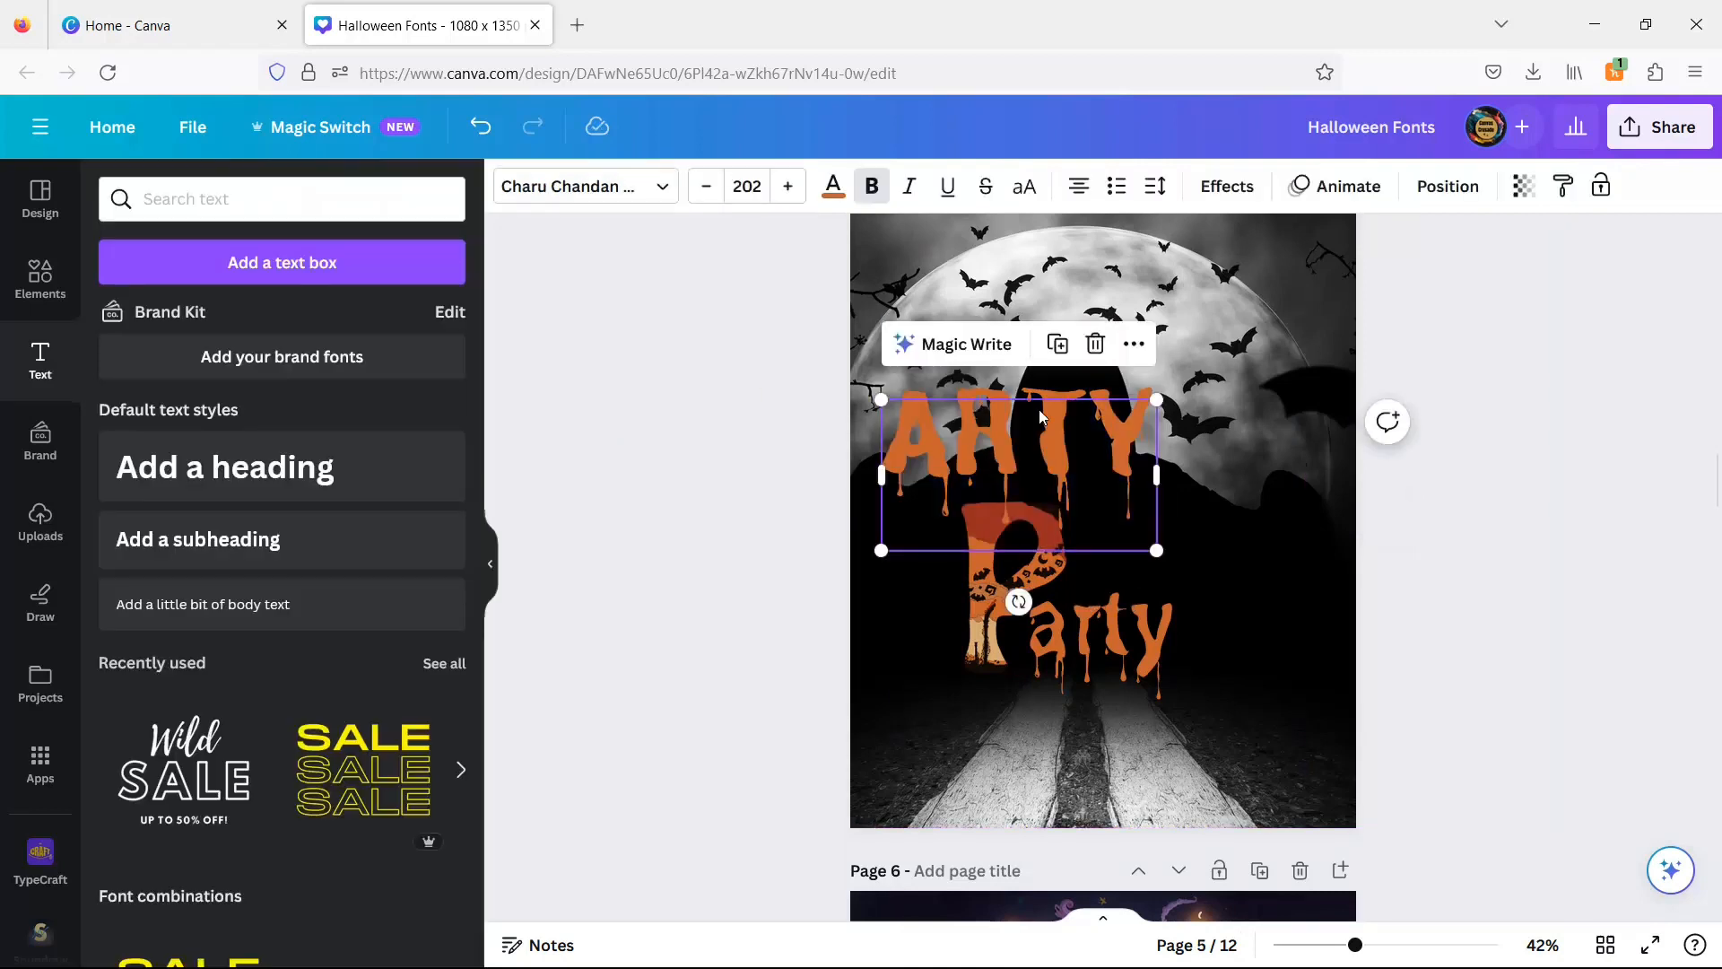
pyautogui.click(1093, 342)
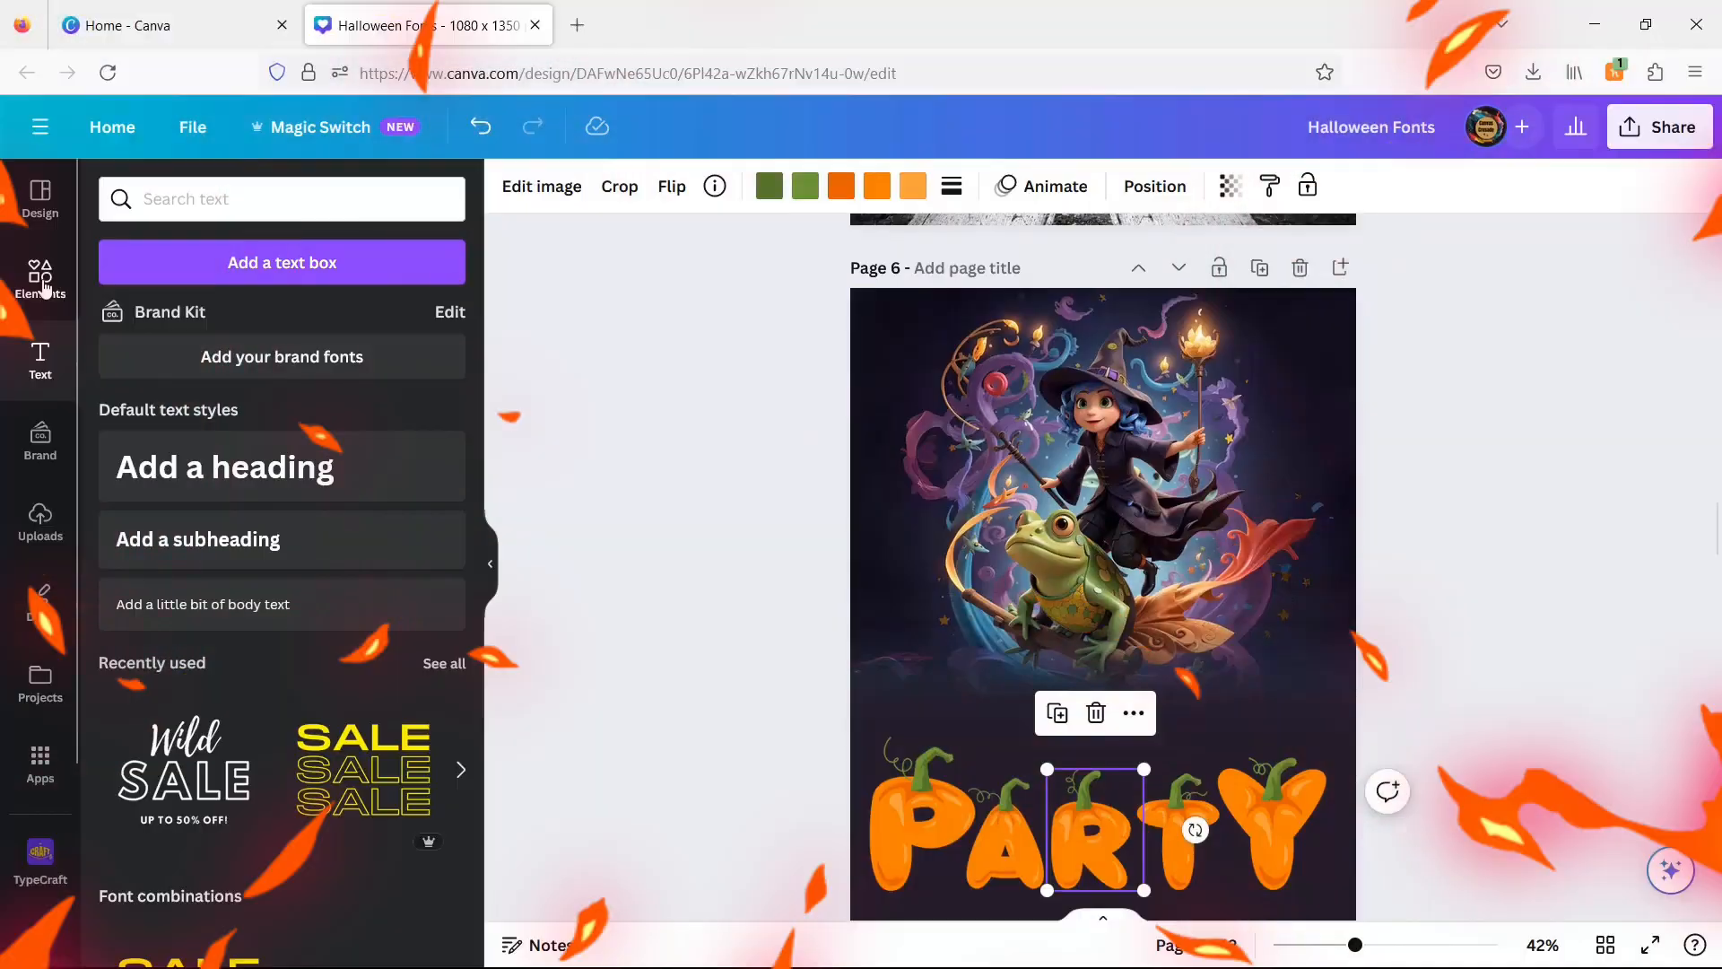
# Search the elements for "halloween alphabet pumpkin" to find the pumpkin letters used on page 6.
pyautogui.click(41, 278)
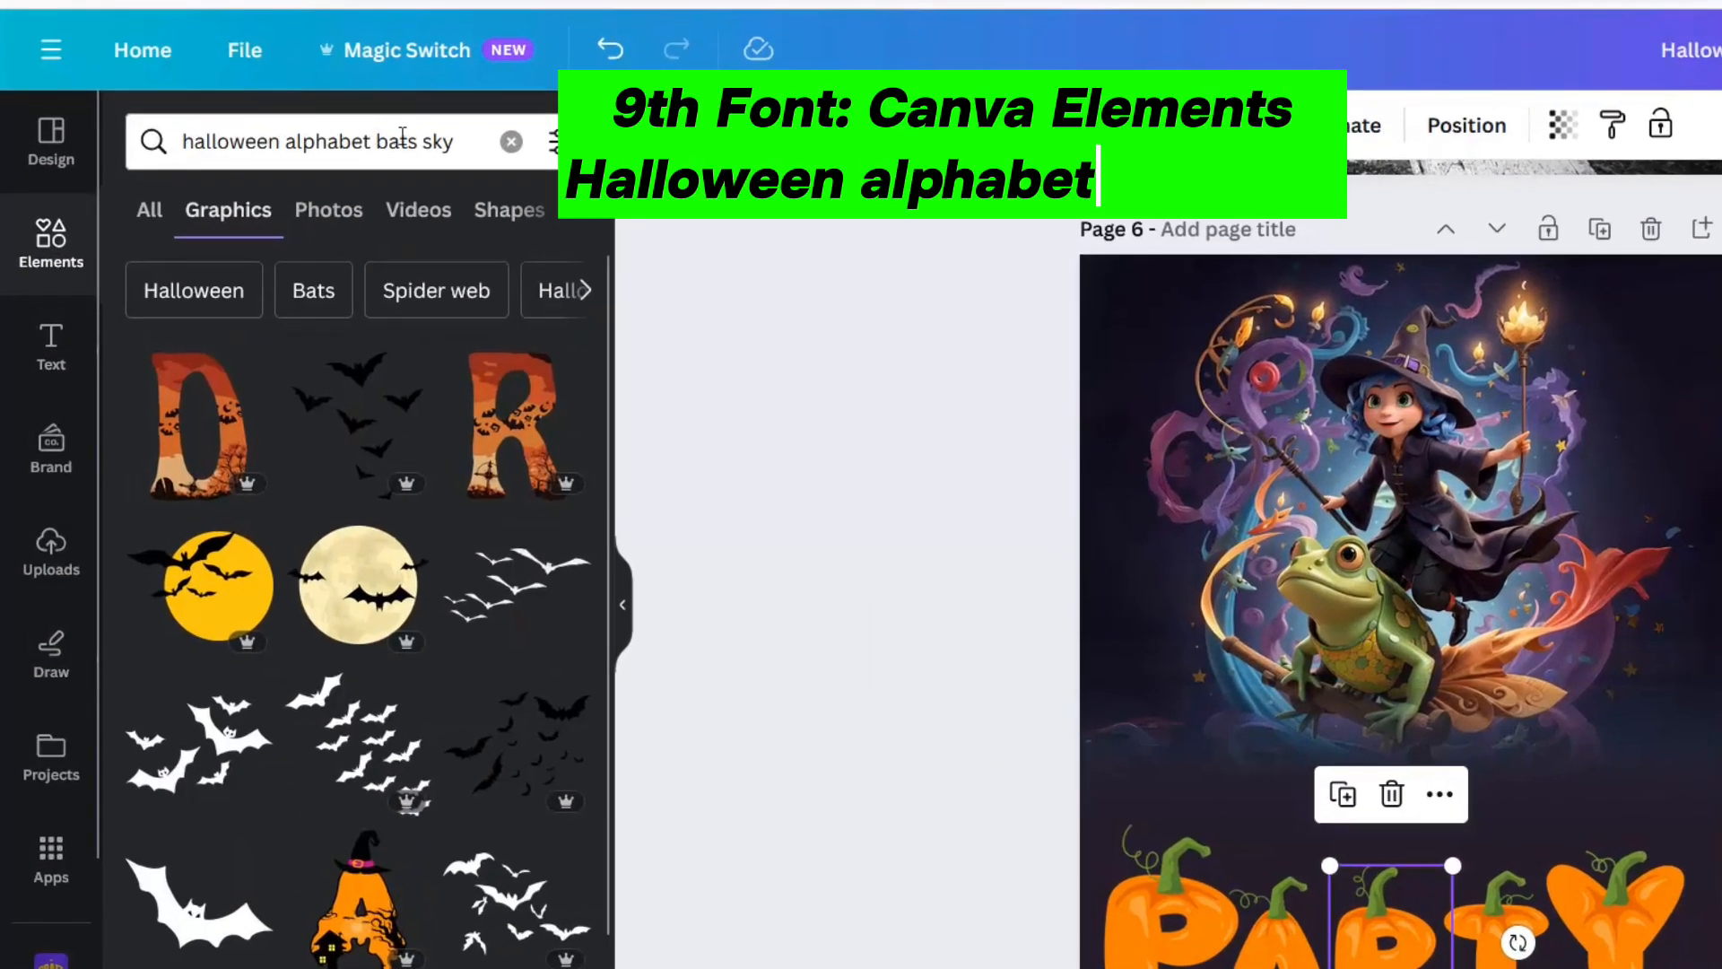
pyautogui.moveTo(341, 170); pyautogui.dragTo(420, 173)
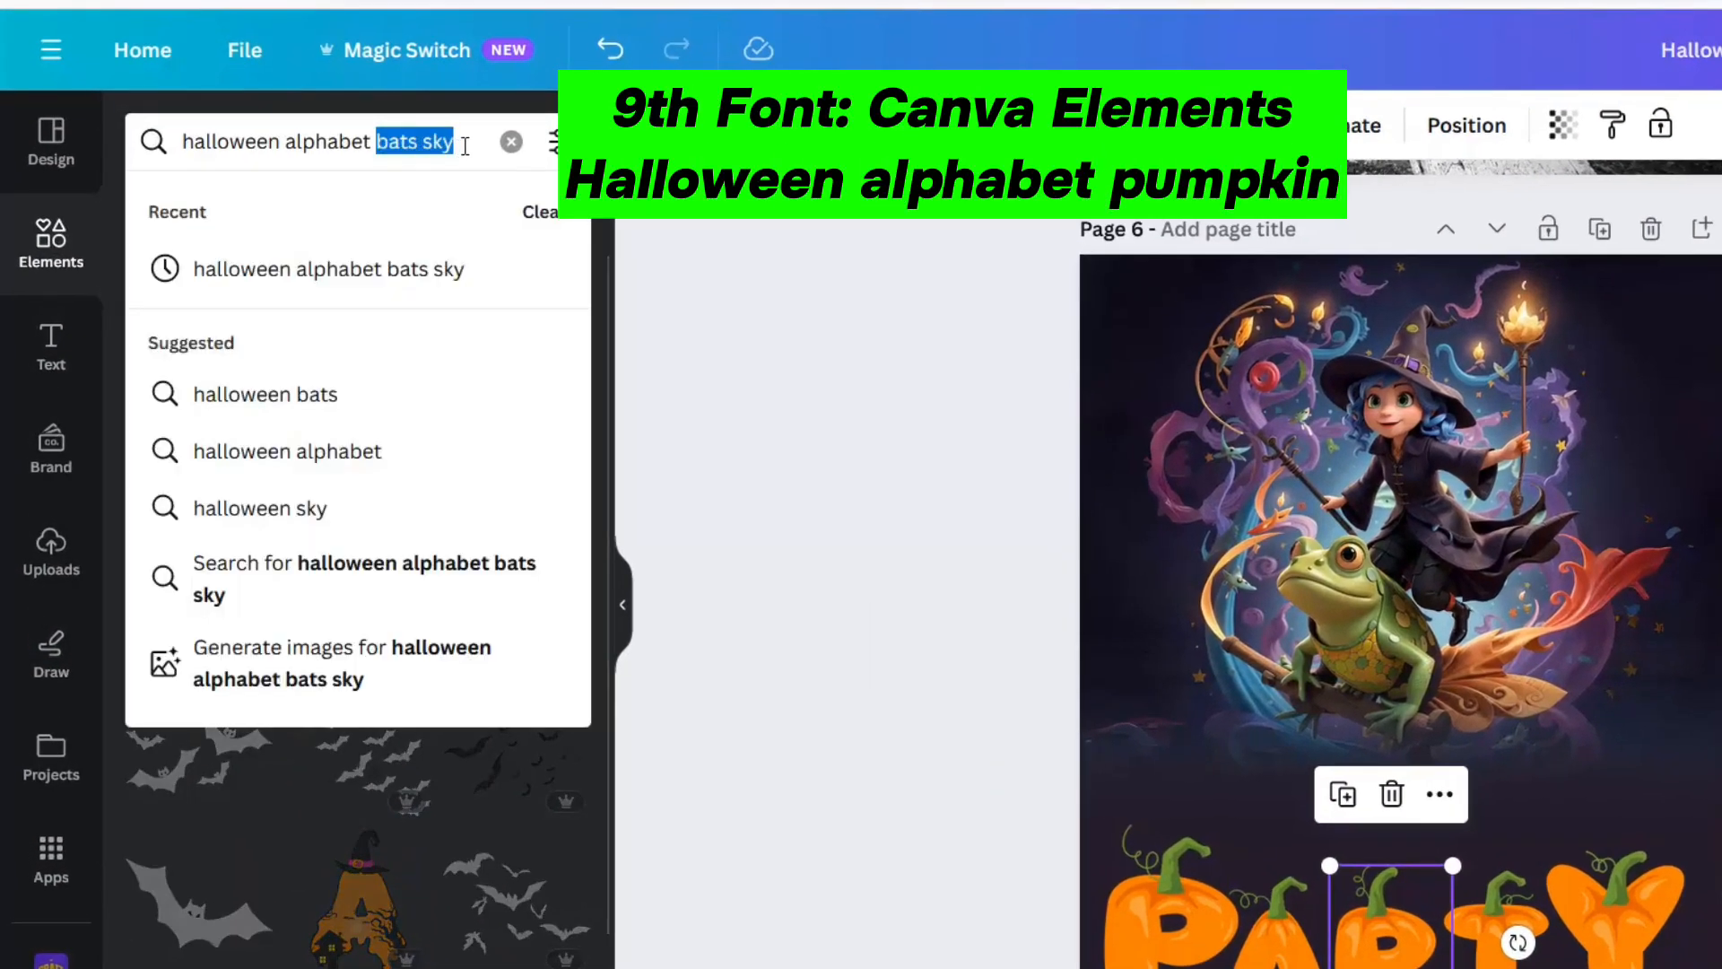
pyautogui.write('PUM')
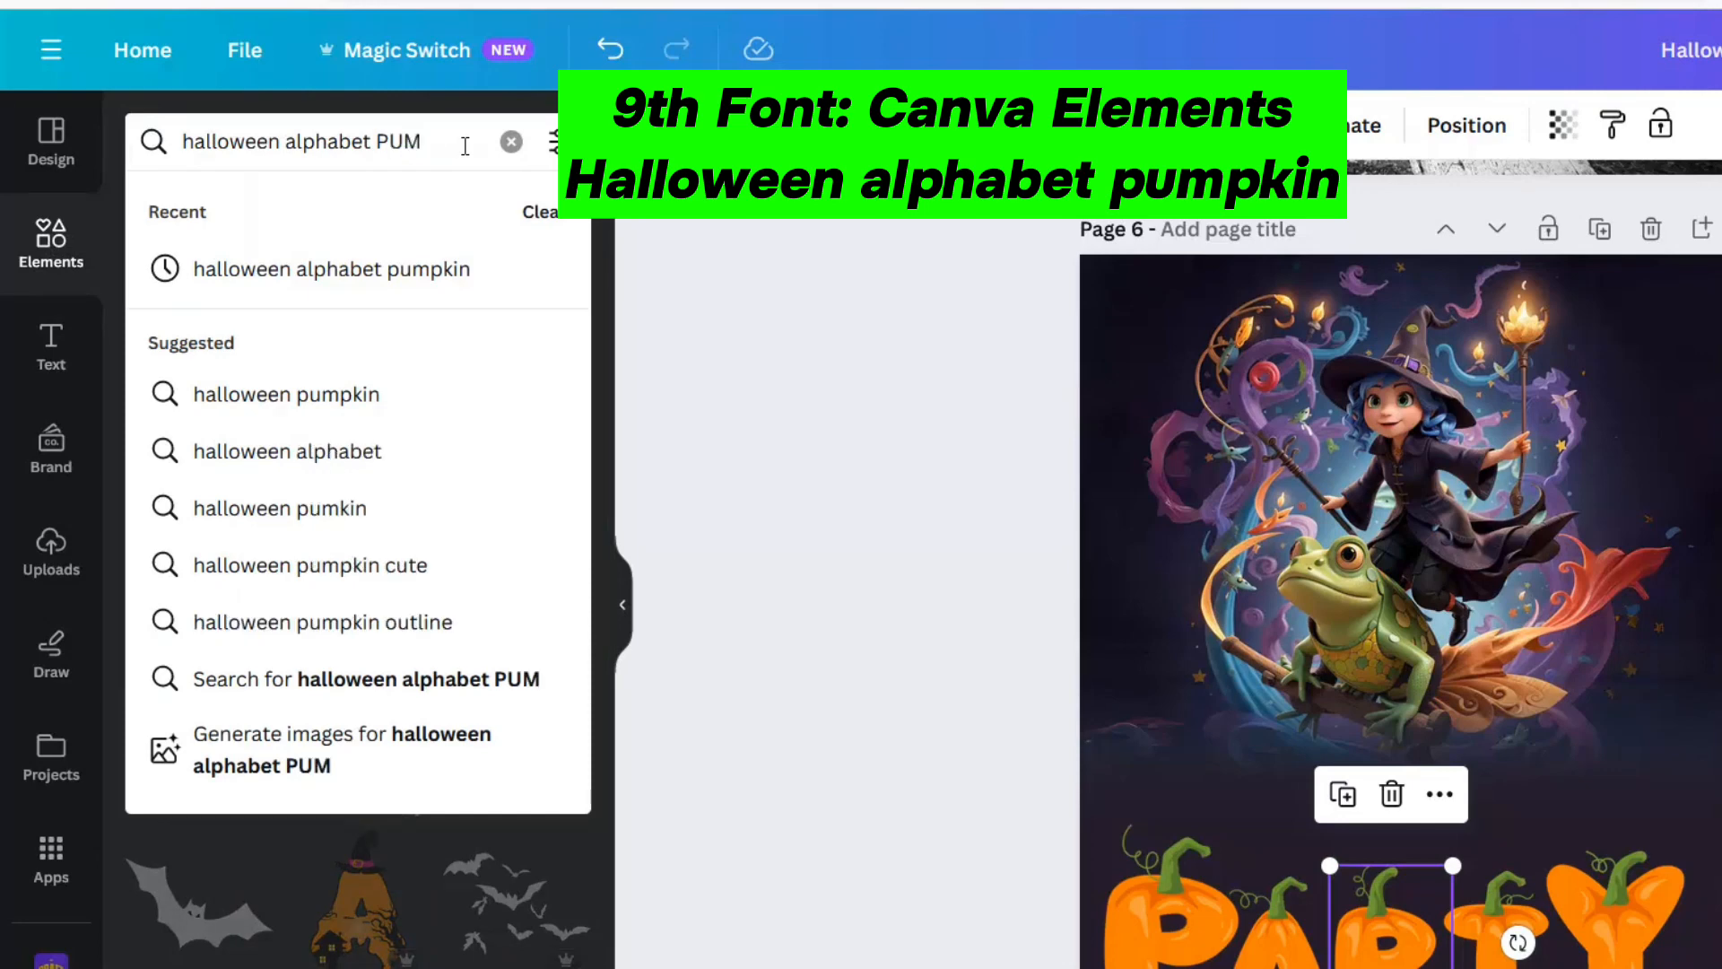
pyautogui.click(454, 267)
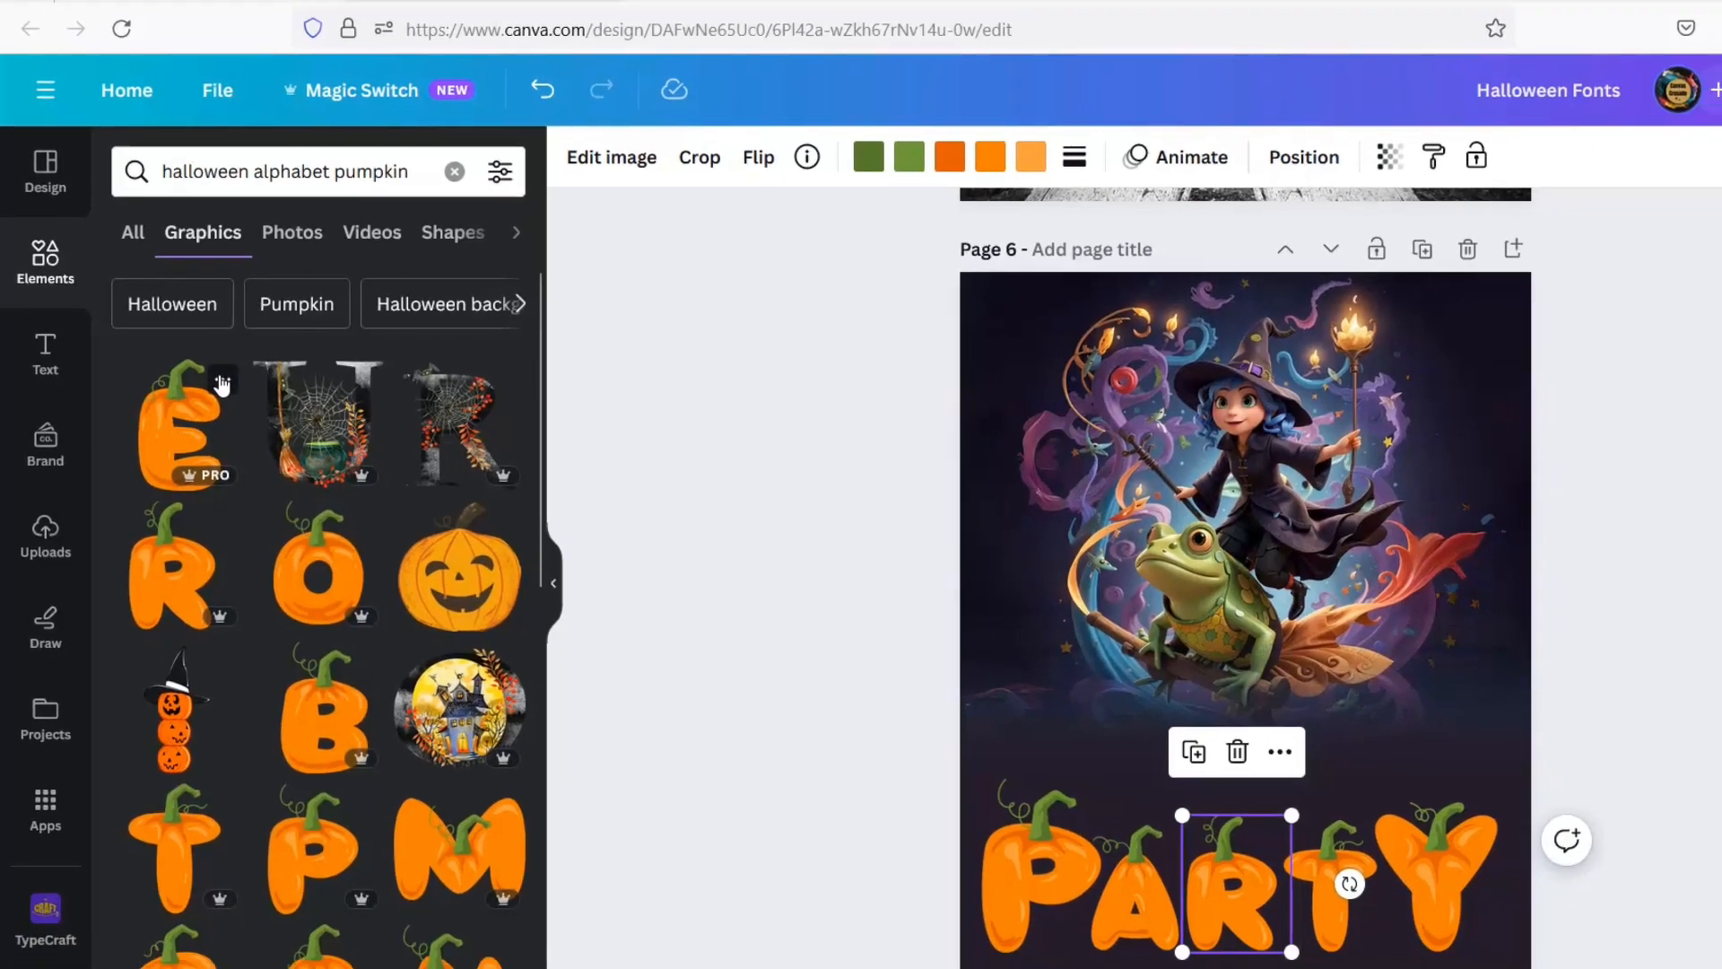
# Show more elements like the pumpkin letter E and look through the matching alphabet.
pyautogui.click(250, 375)
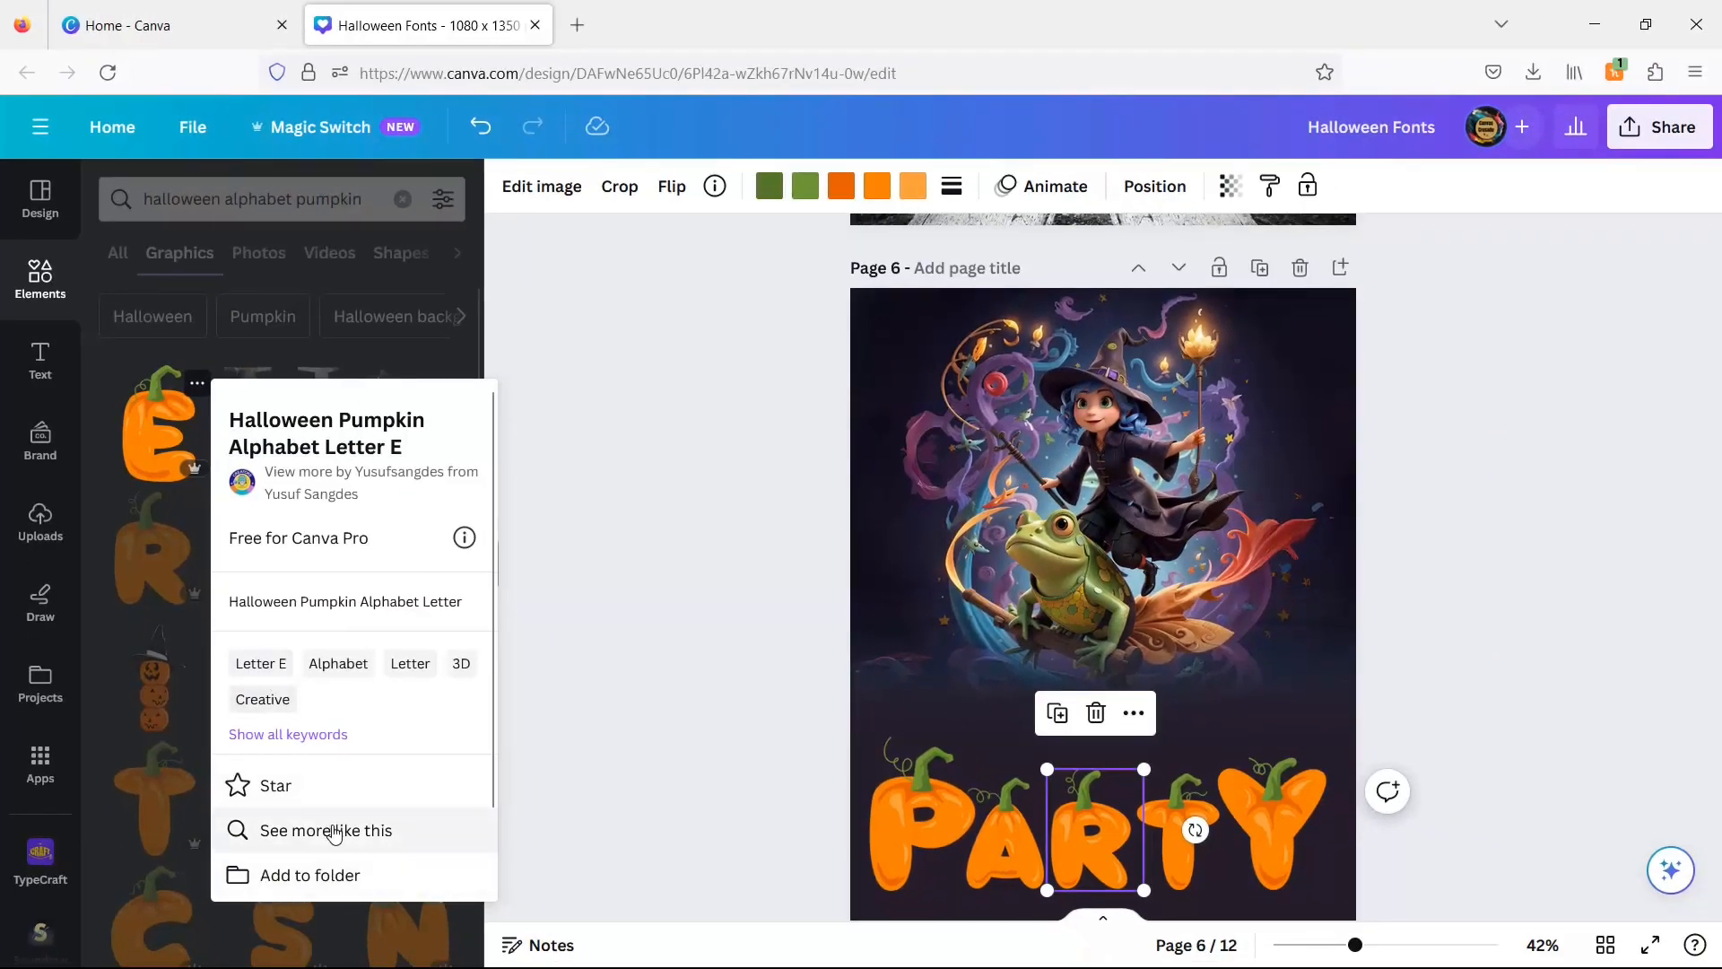
pyautogui.click(333, 831)
pyautogui.scroll(-3, 344, 701)
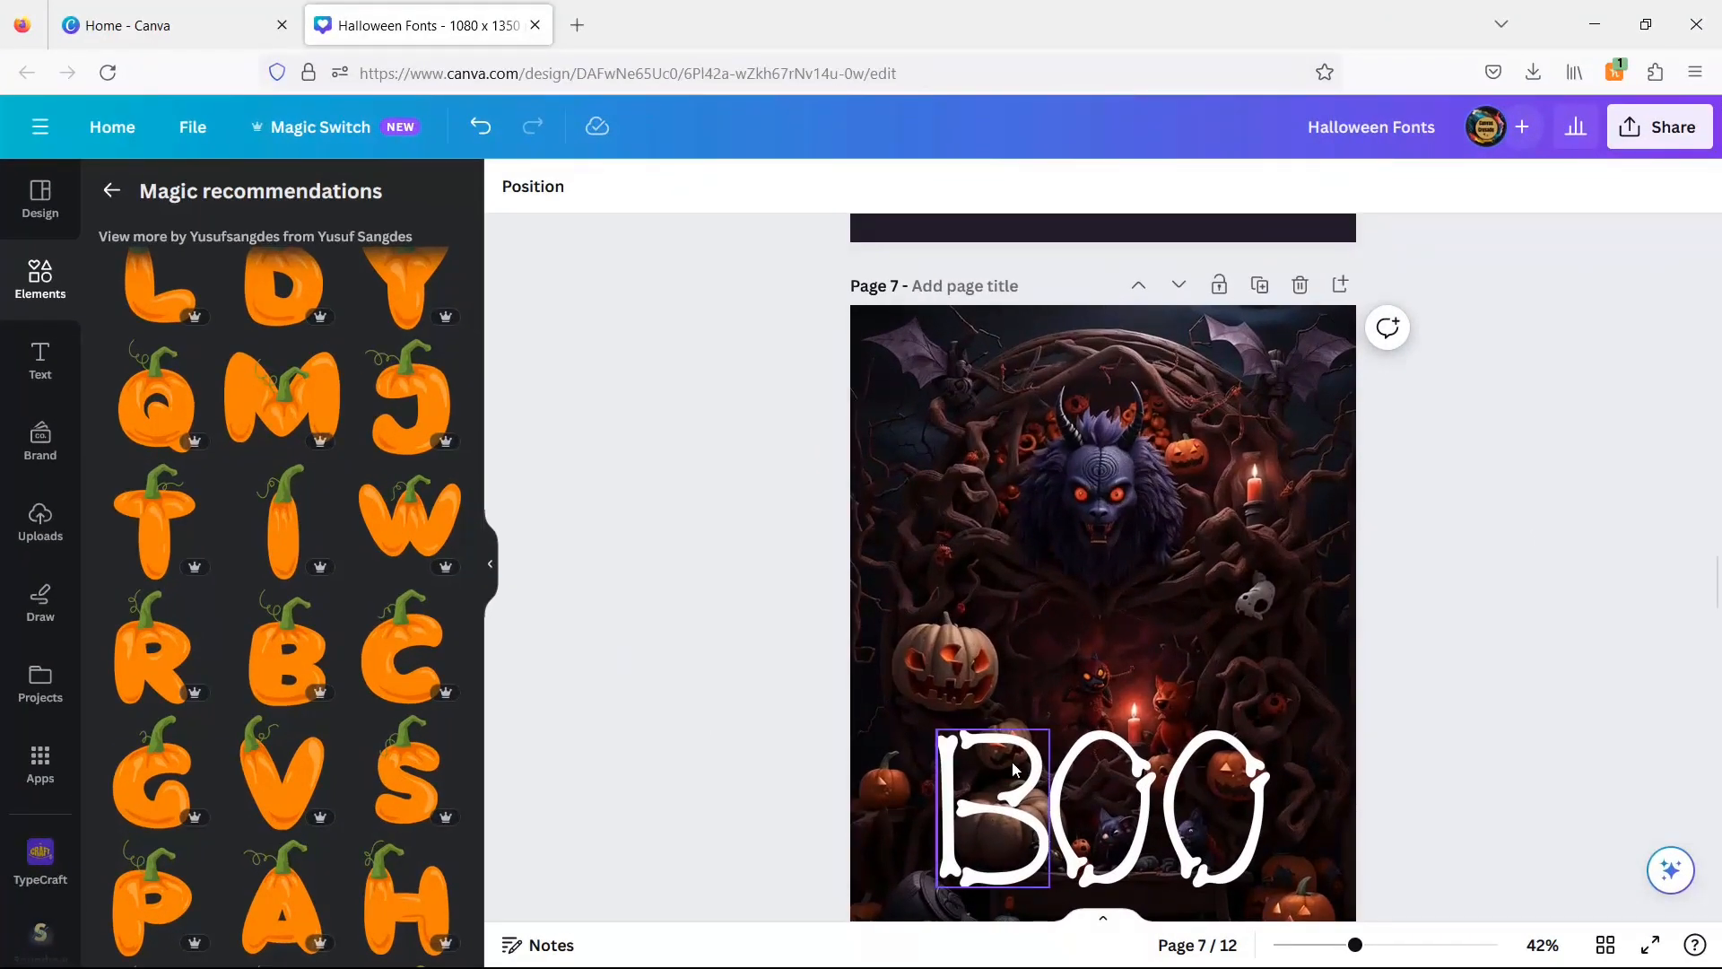
# Select the bone letter B on page 7 and search the elements for "halloween alphabet BONES".
pyautogui.click(990, 776)
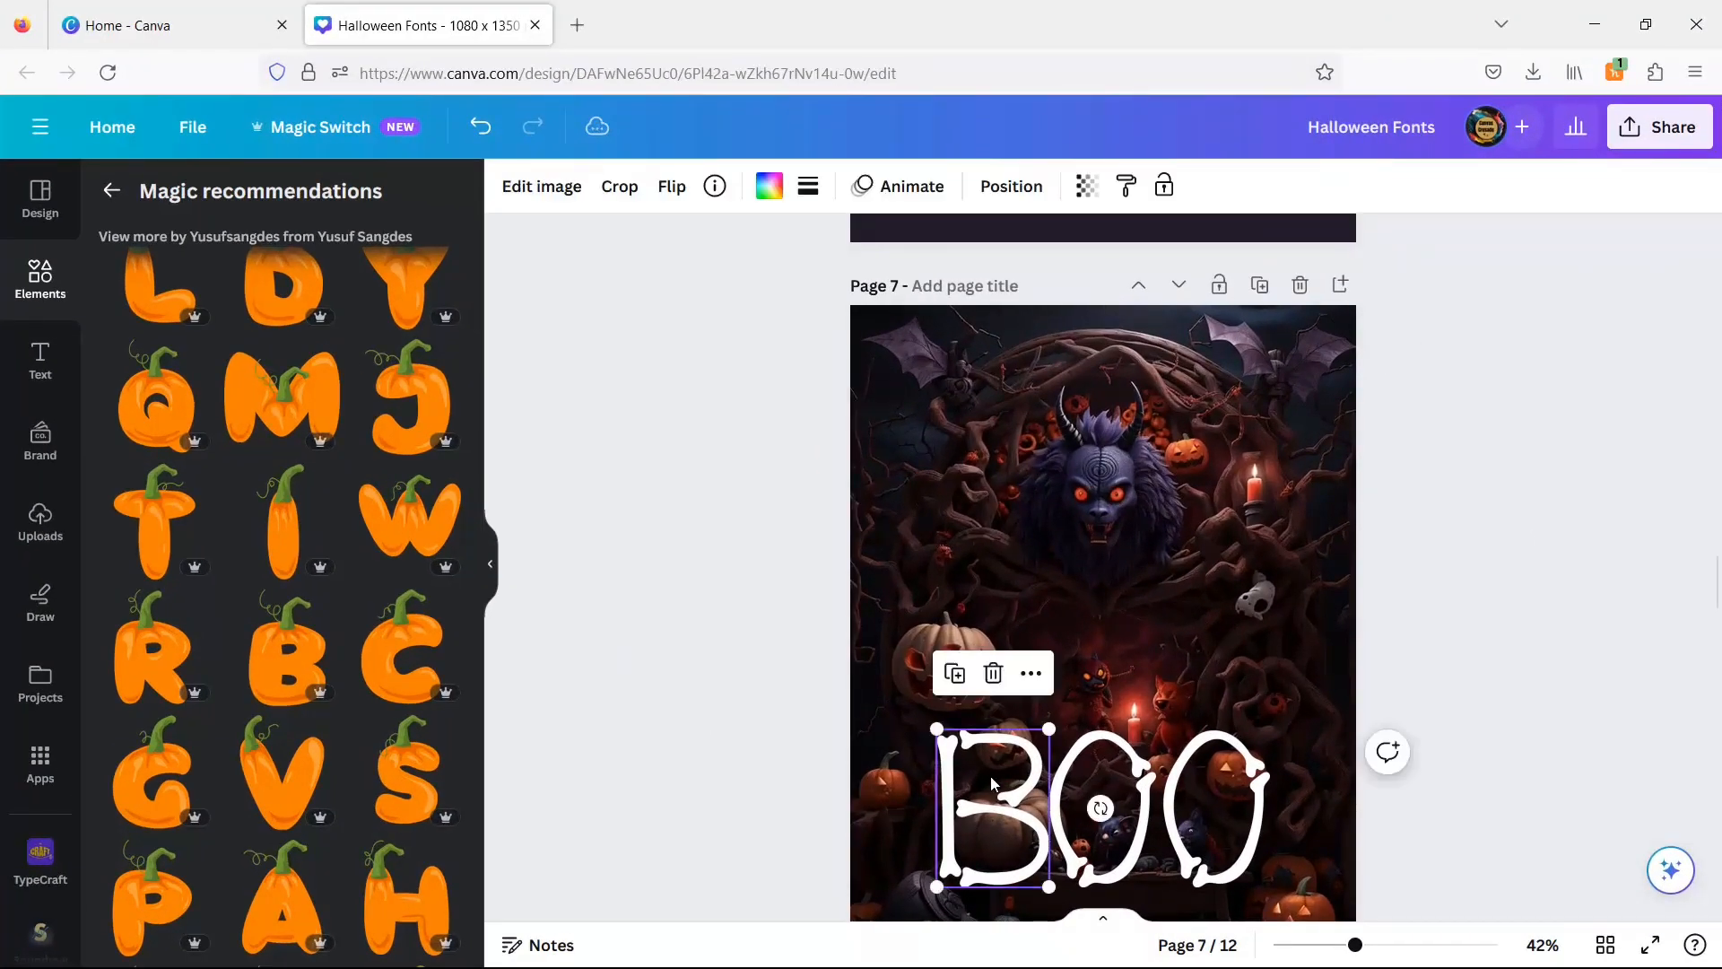
pyautogui.click(109, 194)
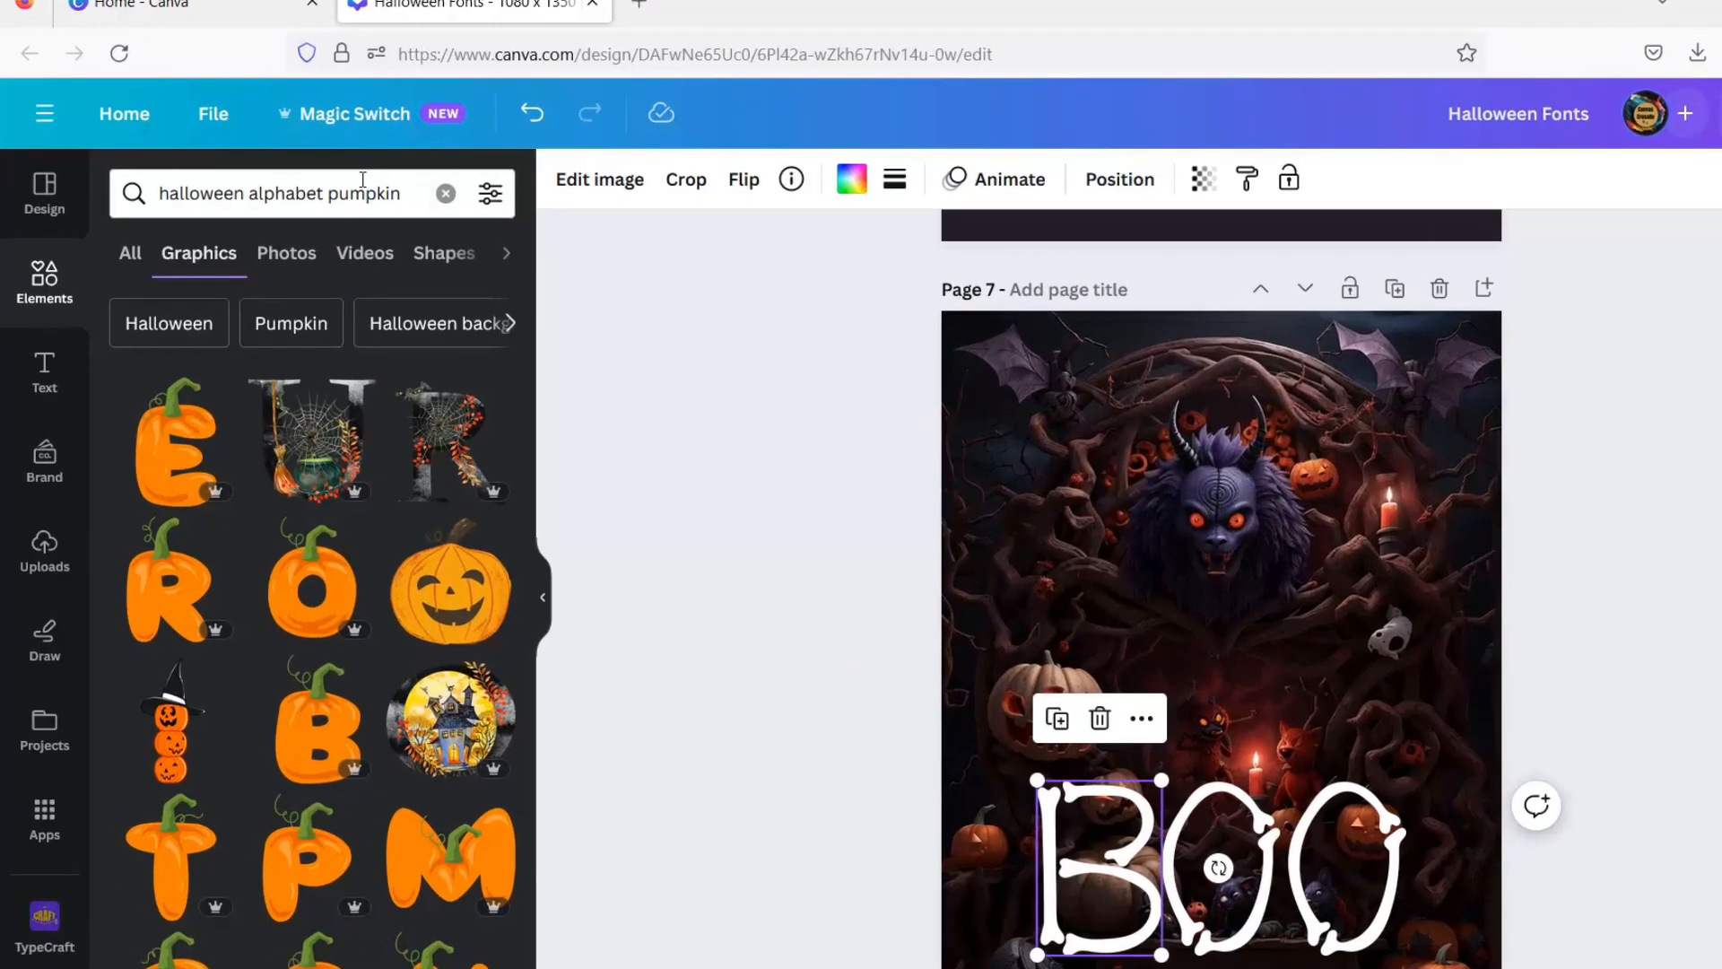
pyautogui.doubleClick(413, 193)
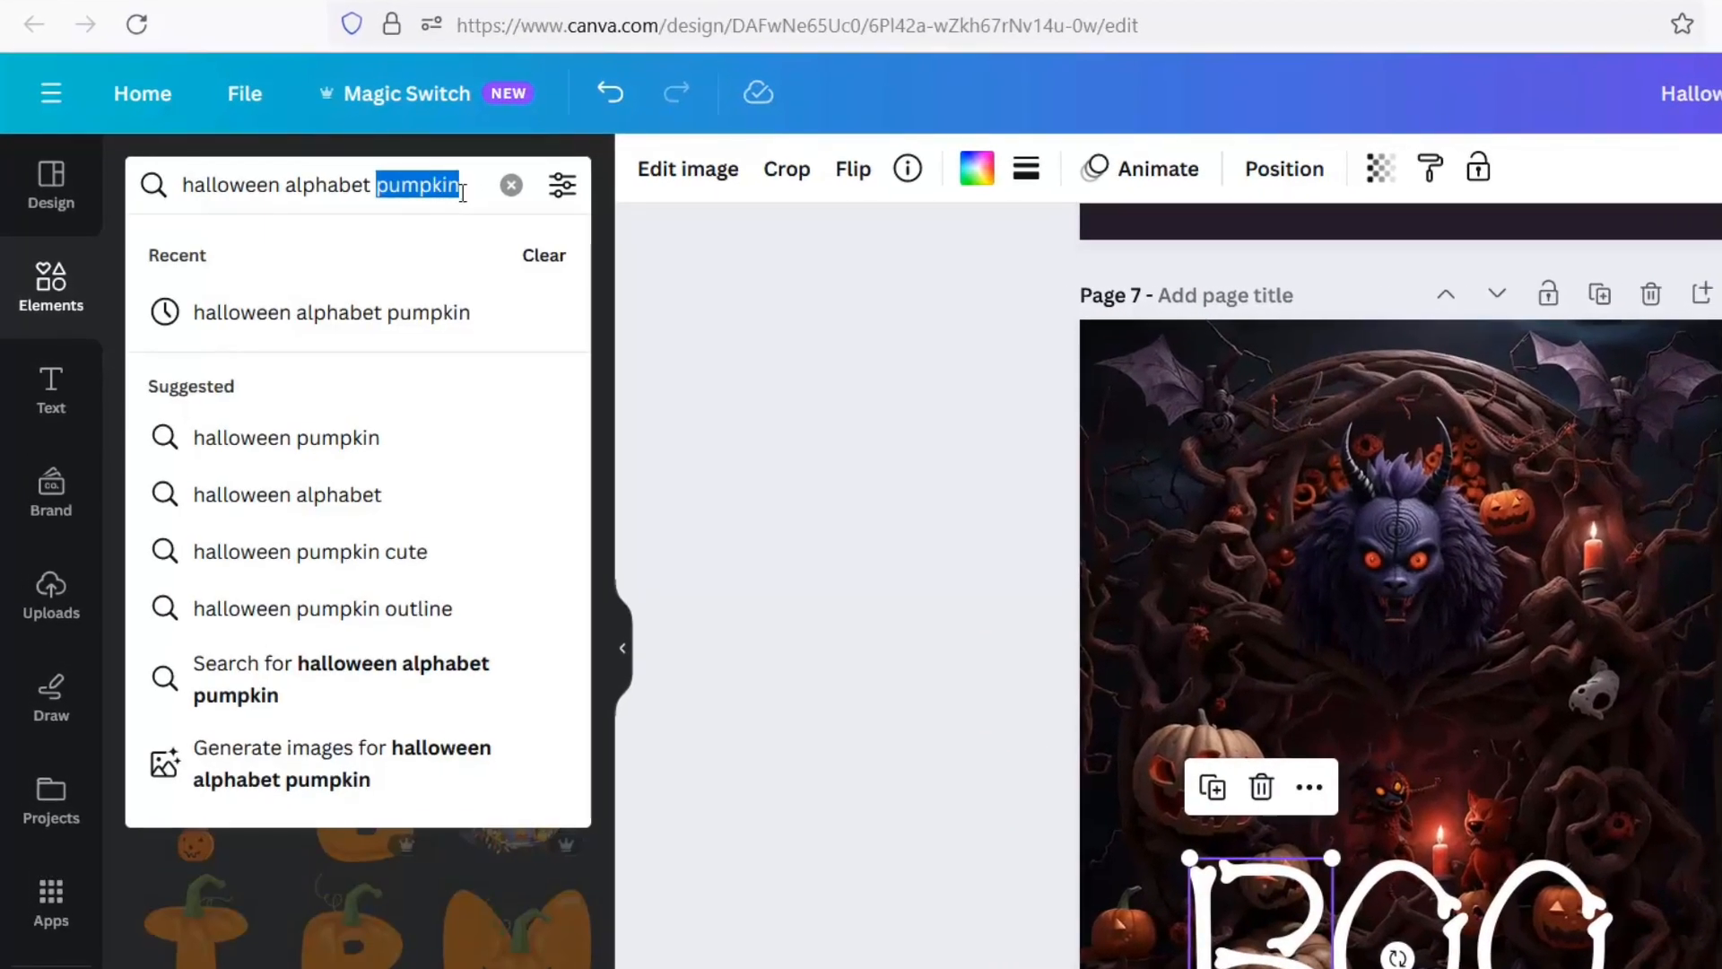
pyautogui.write('BONES')
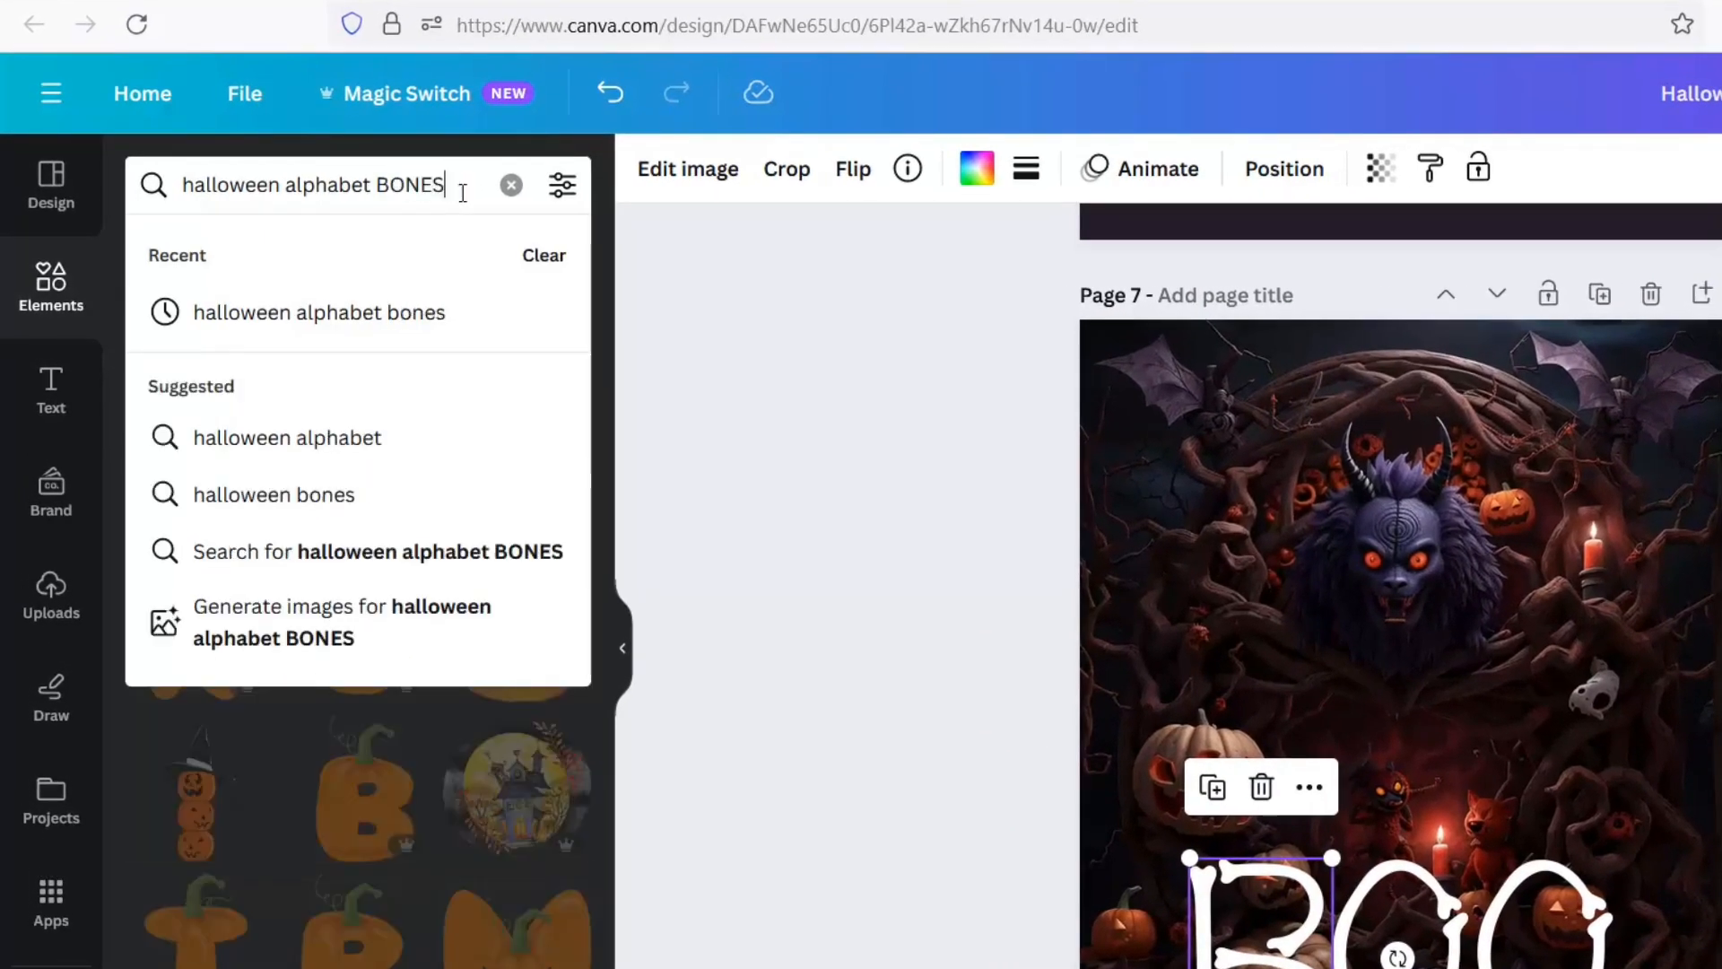
pyautogui.press('Return')
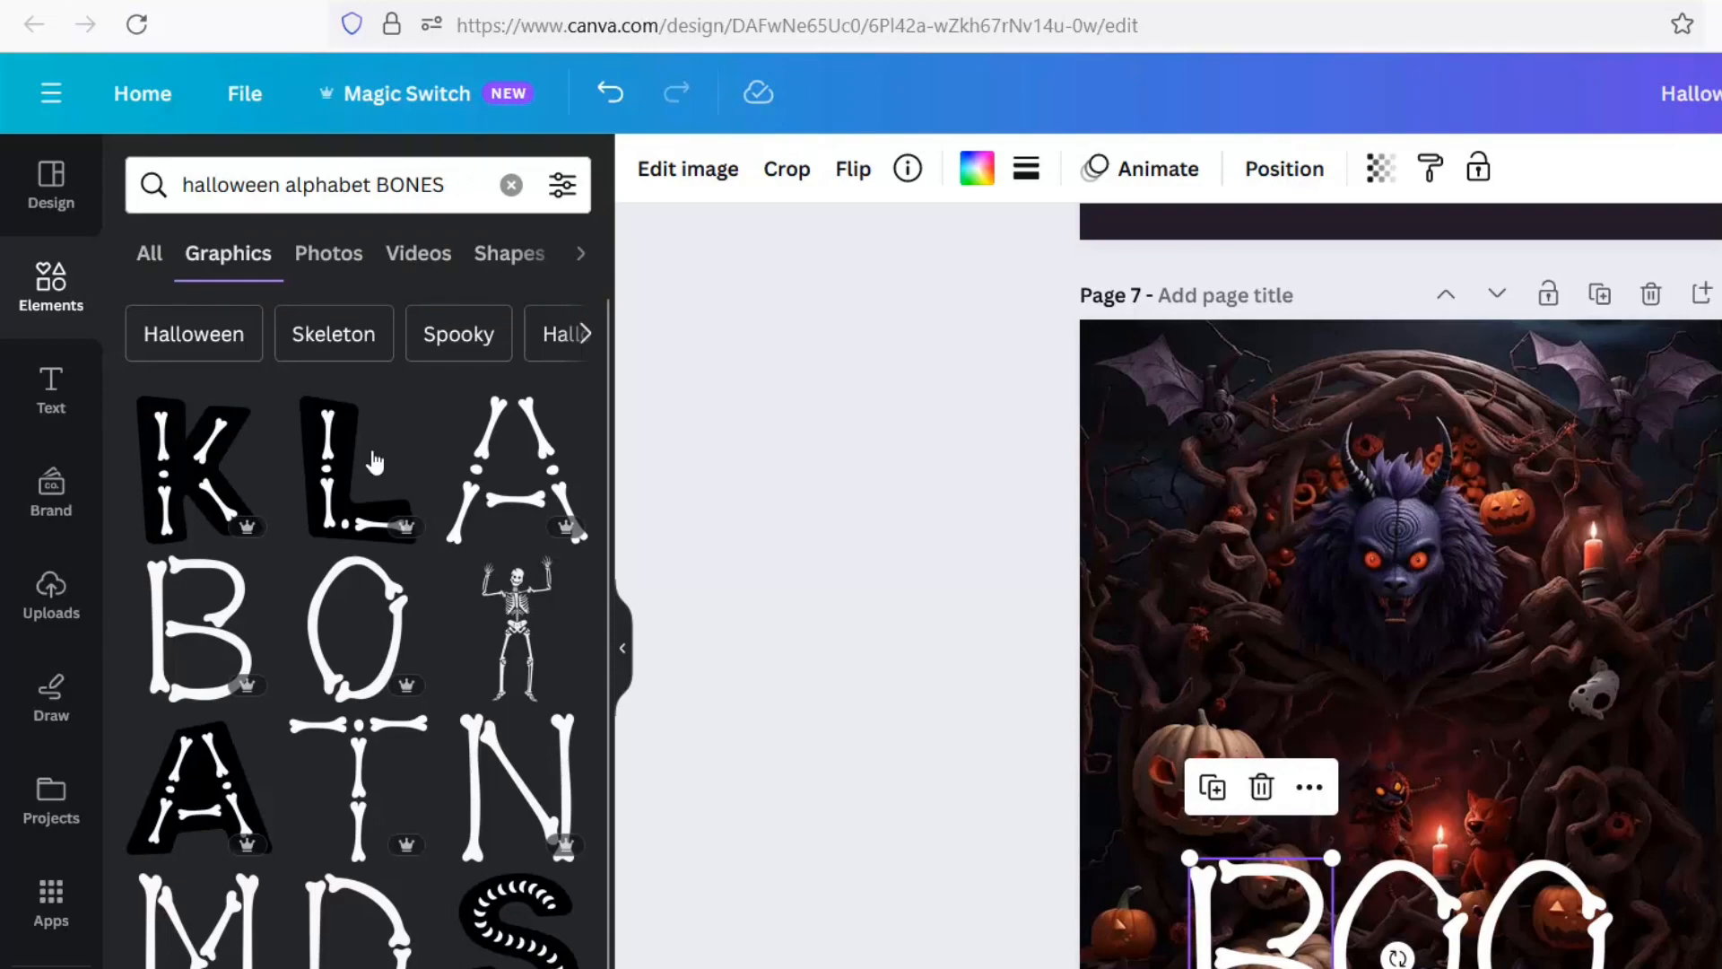
# Add the bone letter B from the results to page 7 and colour it white.
pyautogui.scroll(-5, 399, 618)
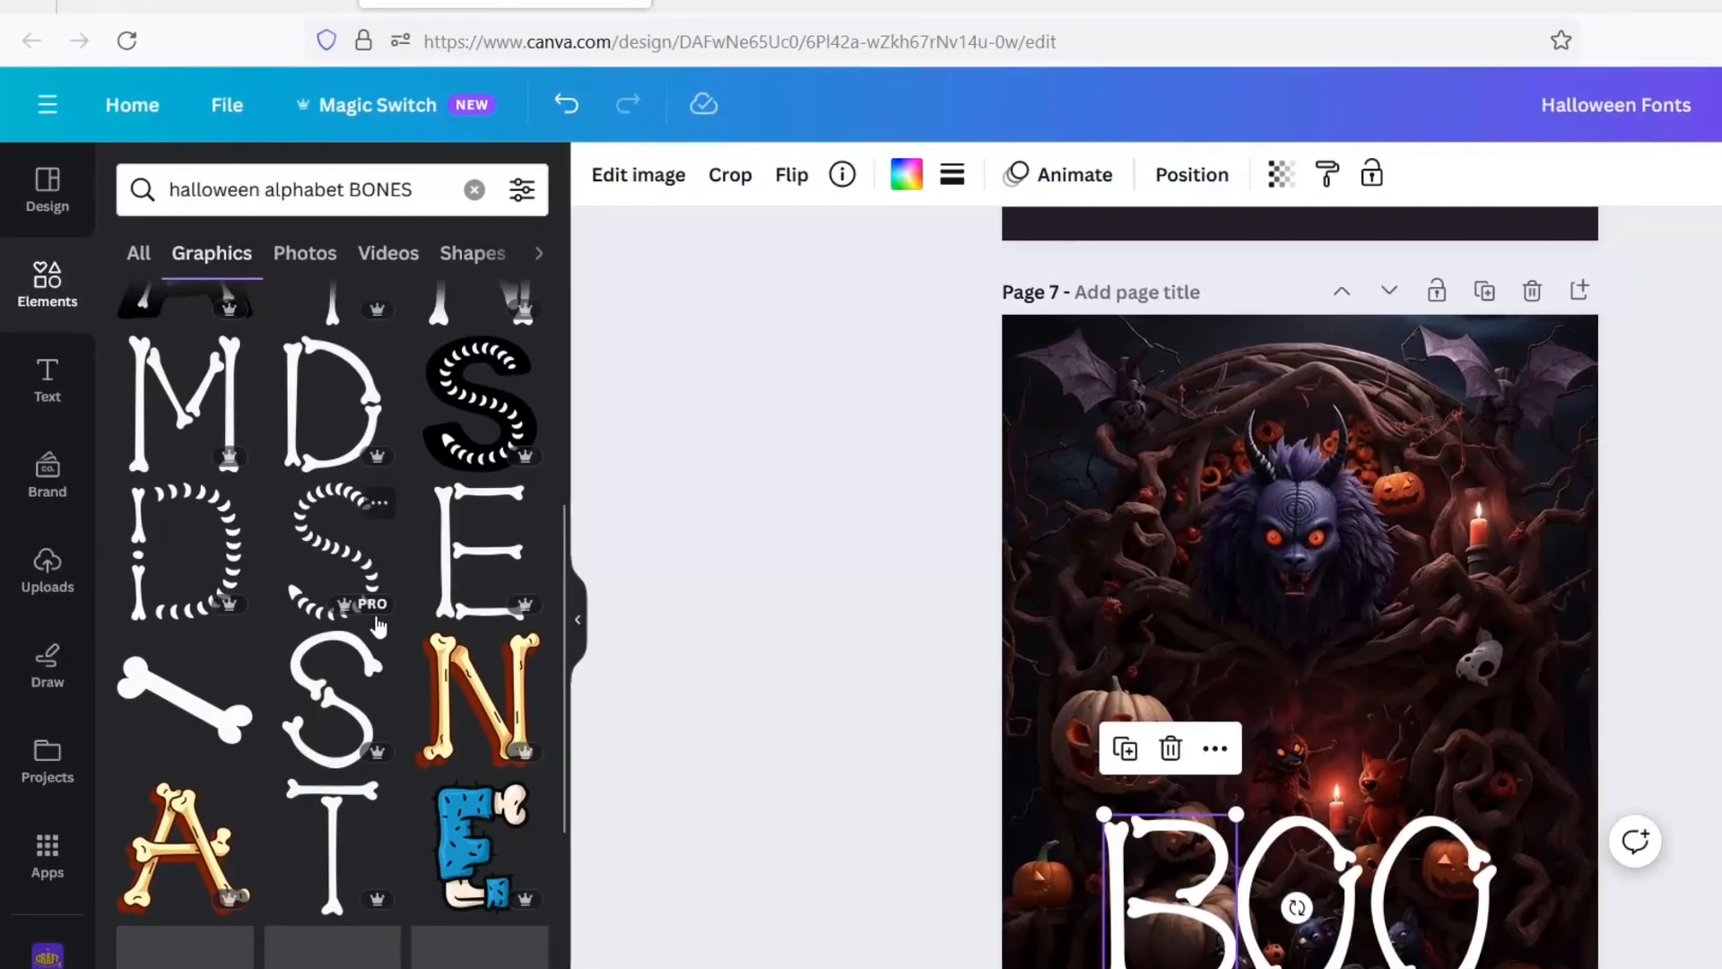
pyautogui.scroll(5, 369, 618)
pyautogui.click(190, 607)
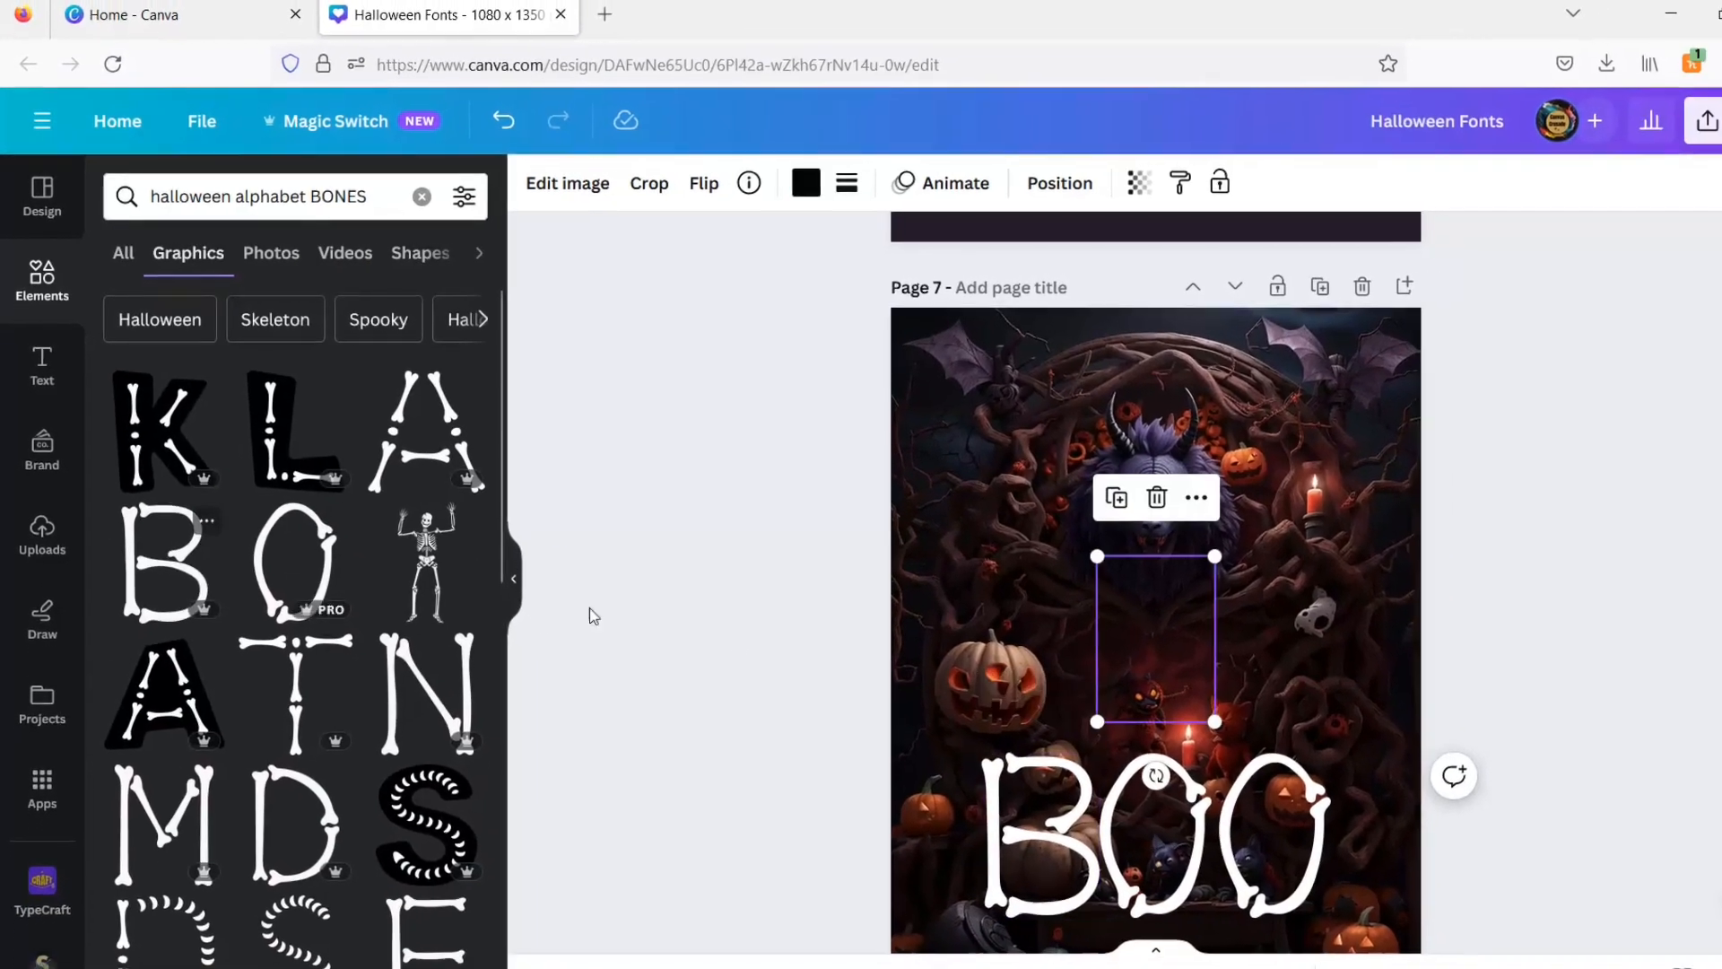
pyautogui.click(780, 185)
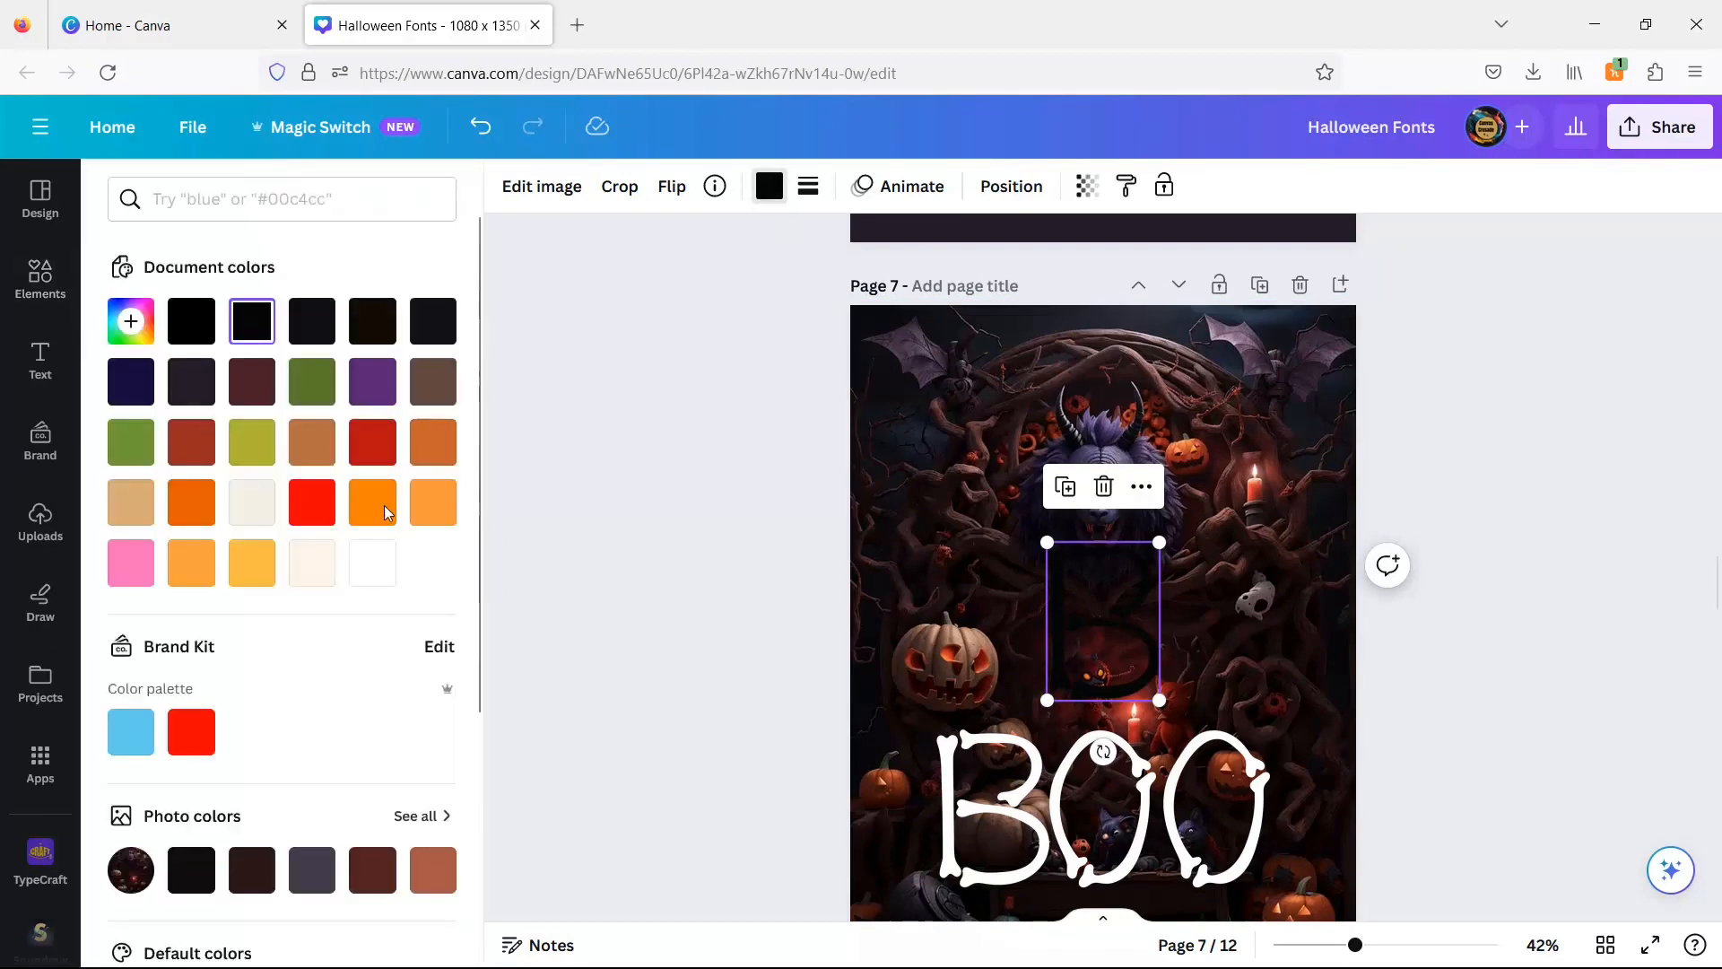
pyautogui.scroll(-3, 386, 583)
pyautogui.scroll(-2, 389, 677)
pyautogui.click(435, 680)
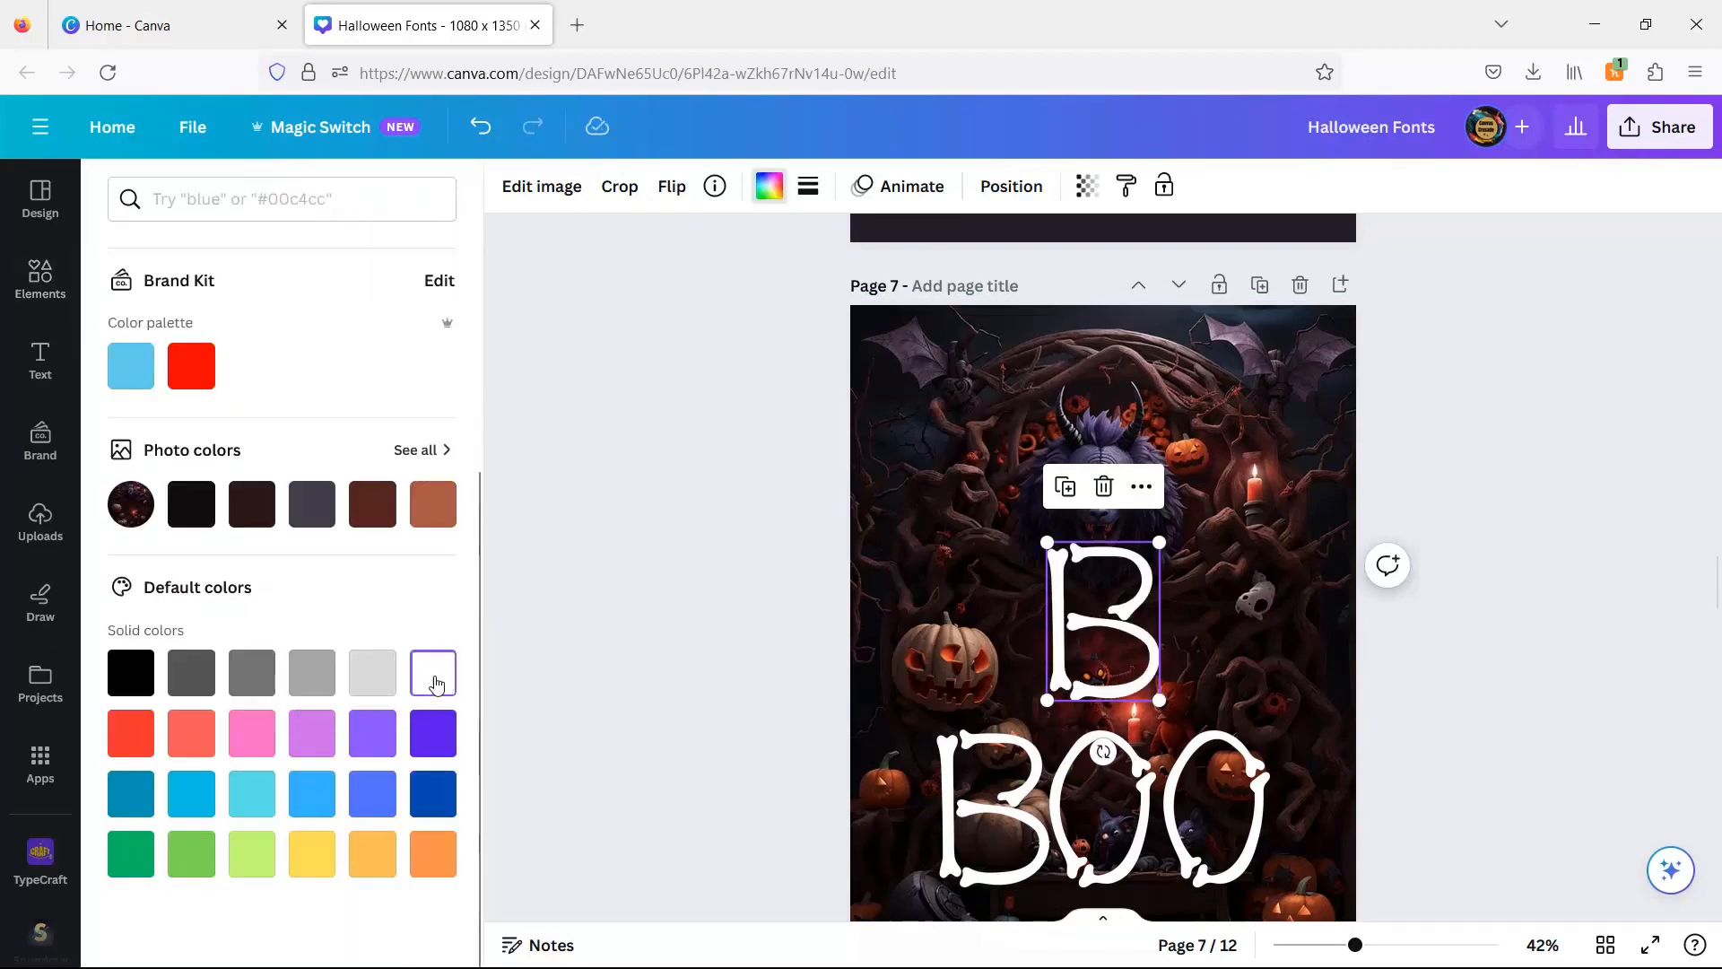
# Recolour the added bone letter B purple and delete it from page 7.
pyautogui.click(308, 749)
pyautogui.click(377, 744)
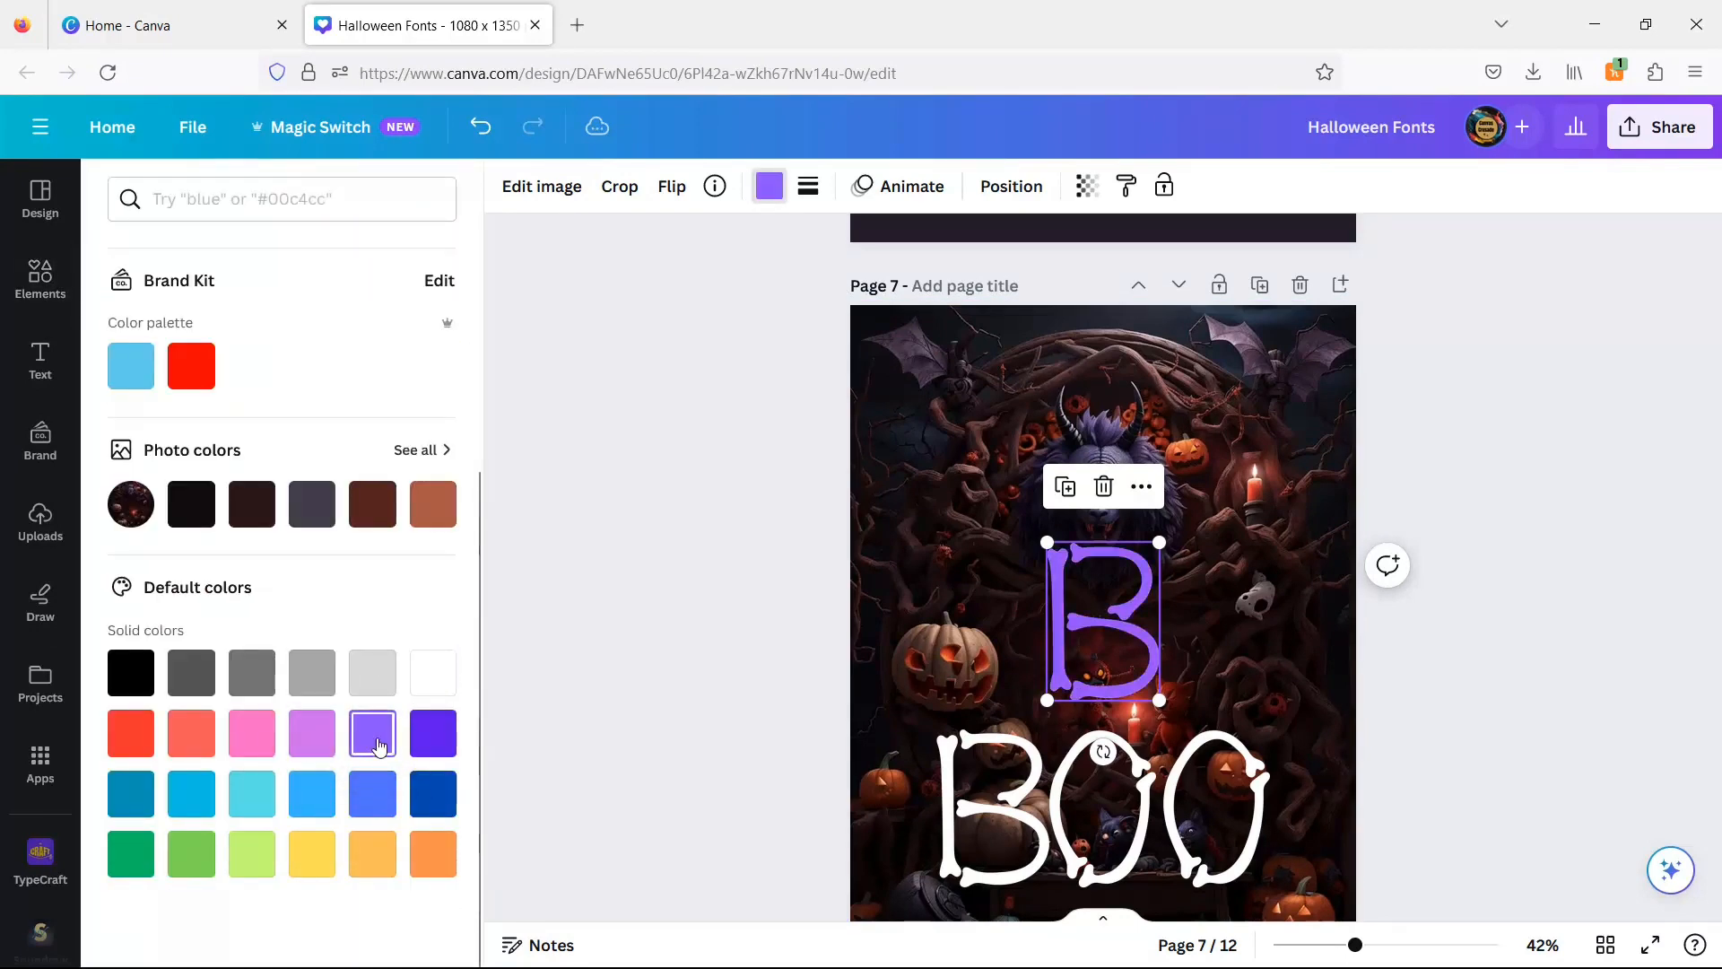
pyautogui.click(1116, 485)
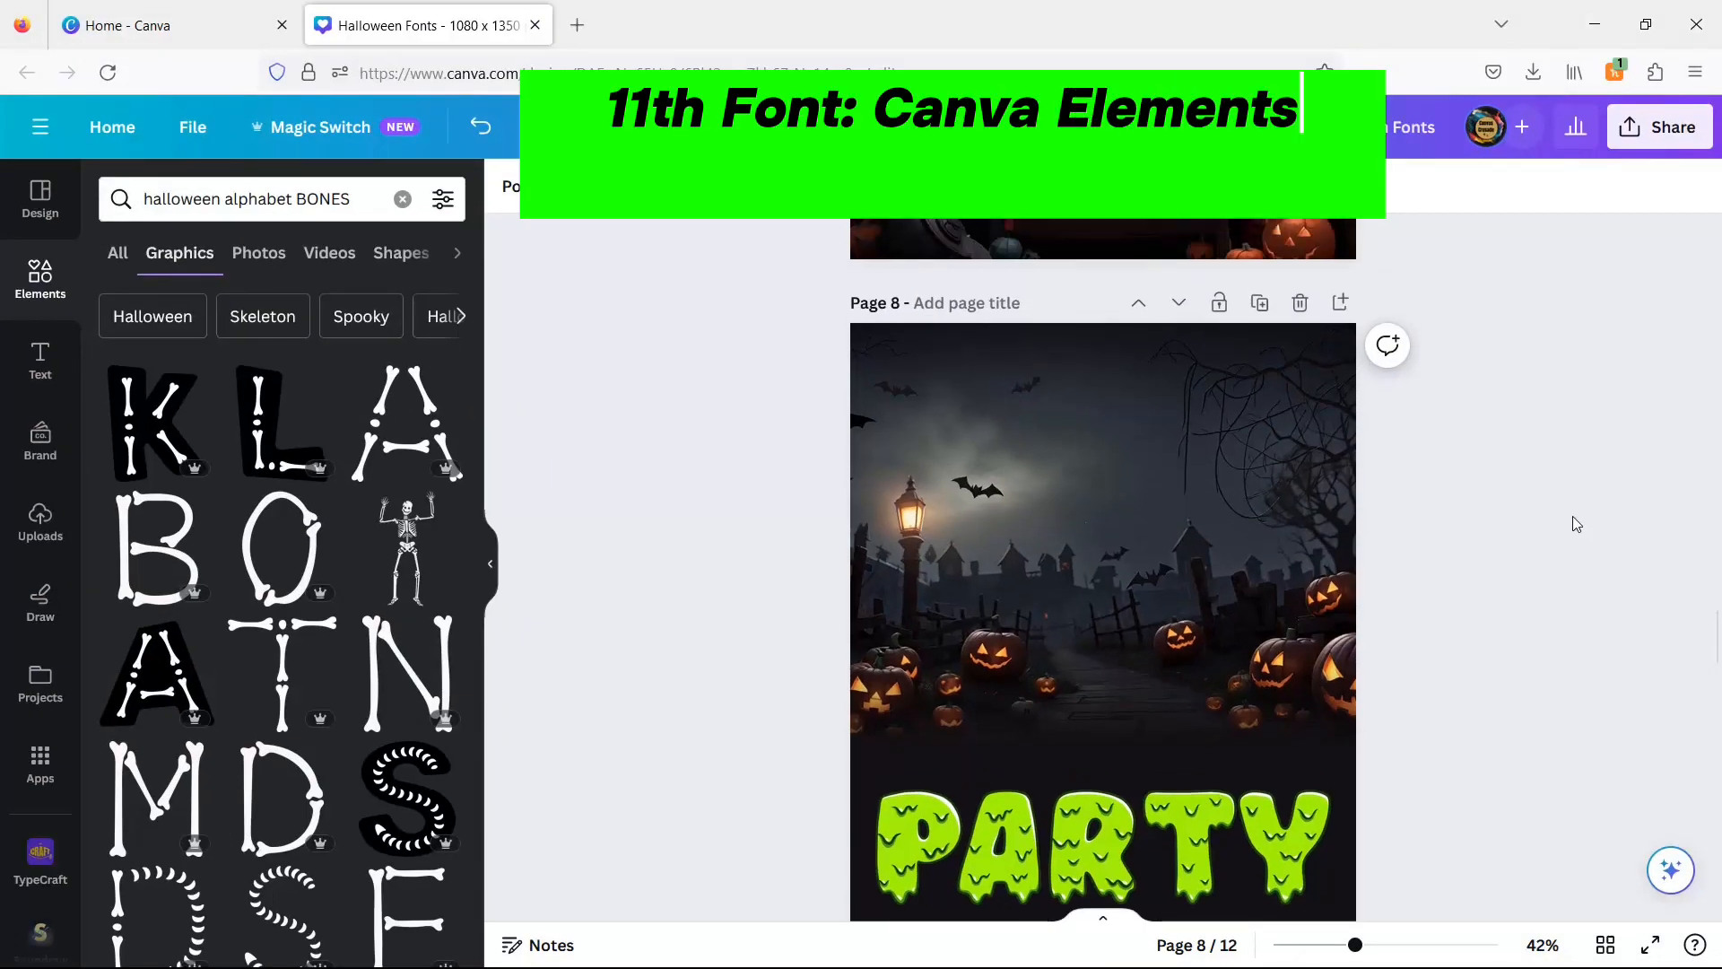
# Select the slime letter A on page 8 and search the elements for "halloween alphabet green slime".
pyautogui.scroll(-1, 1569, 524)
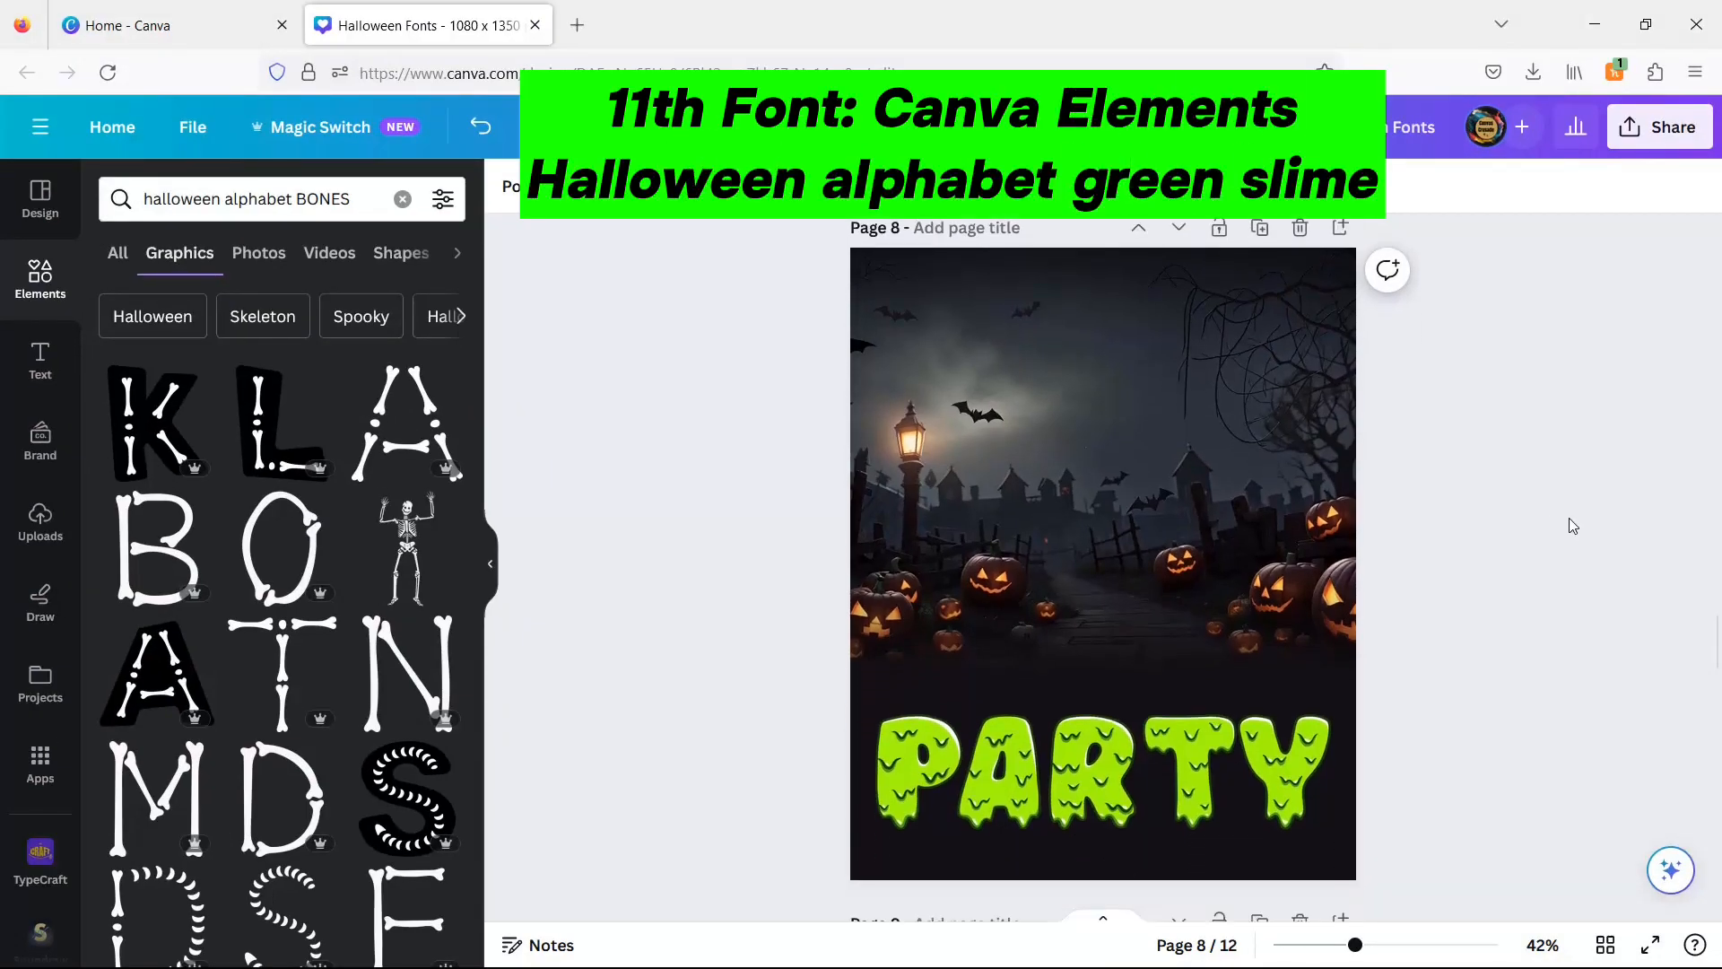
pyautogui.click(1025, 807)
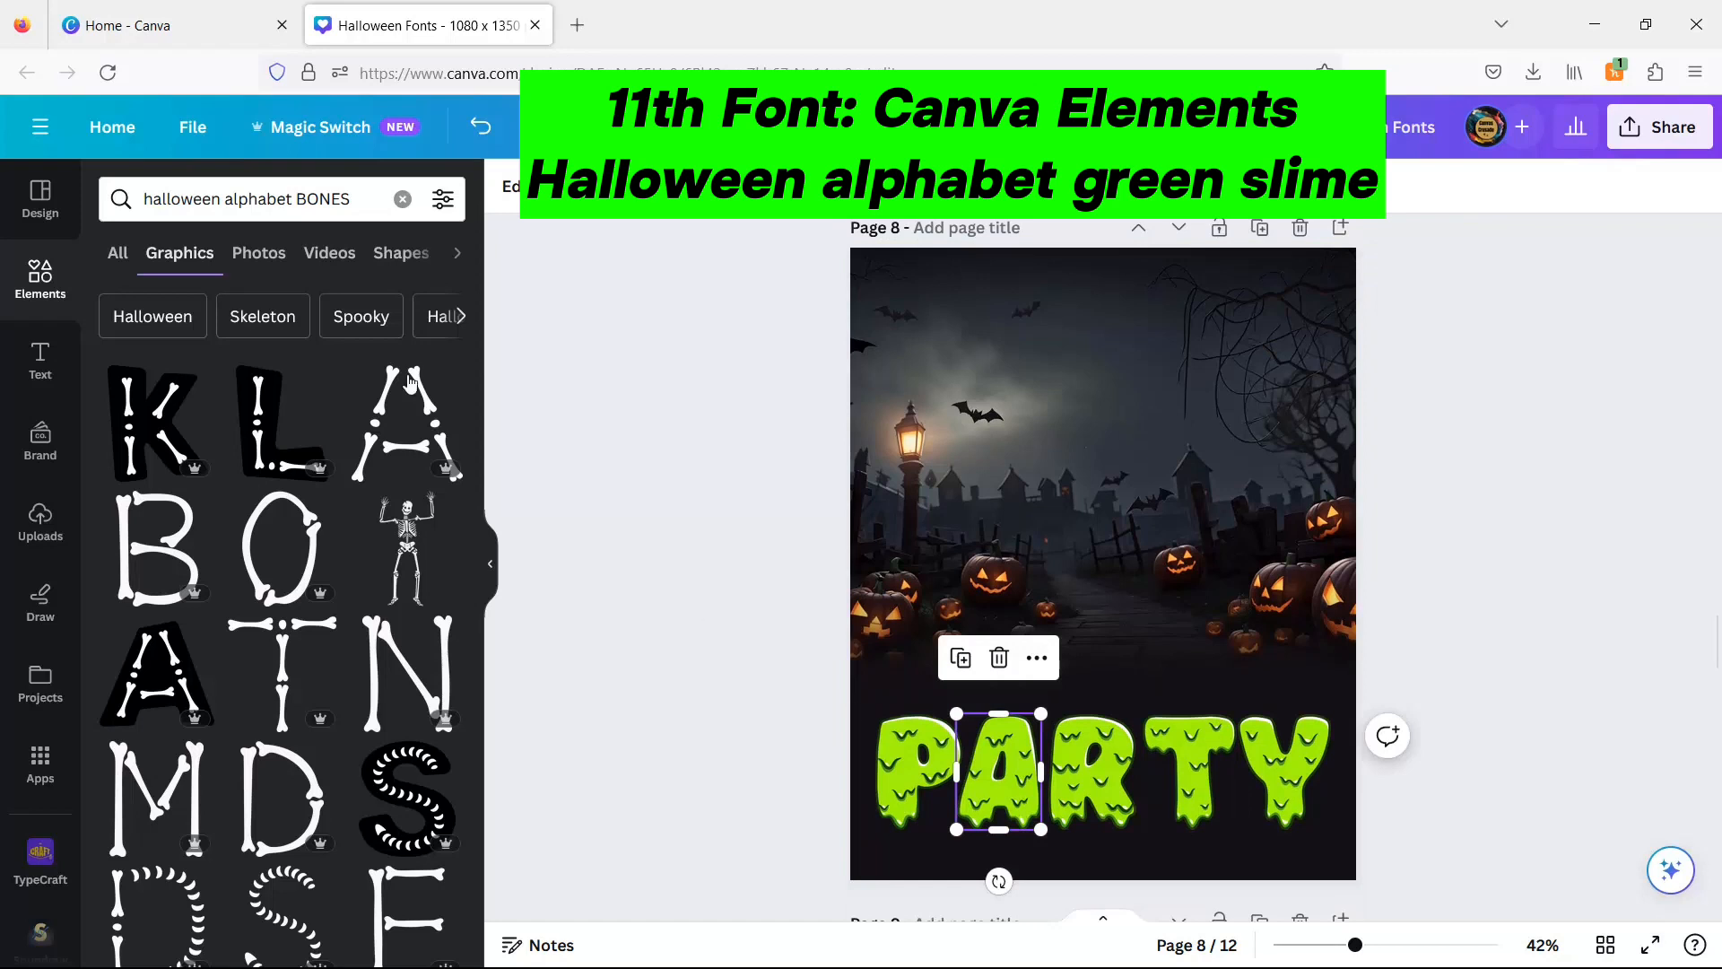
pyautogui.doubleClick(354, 196)
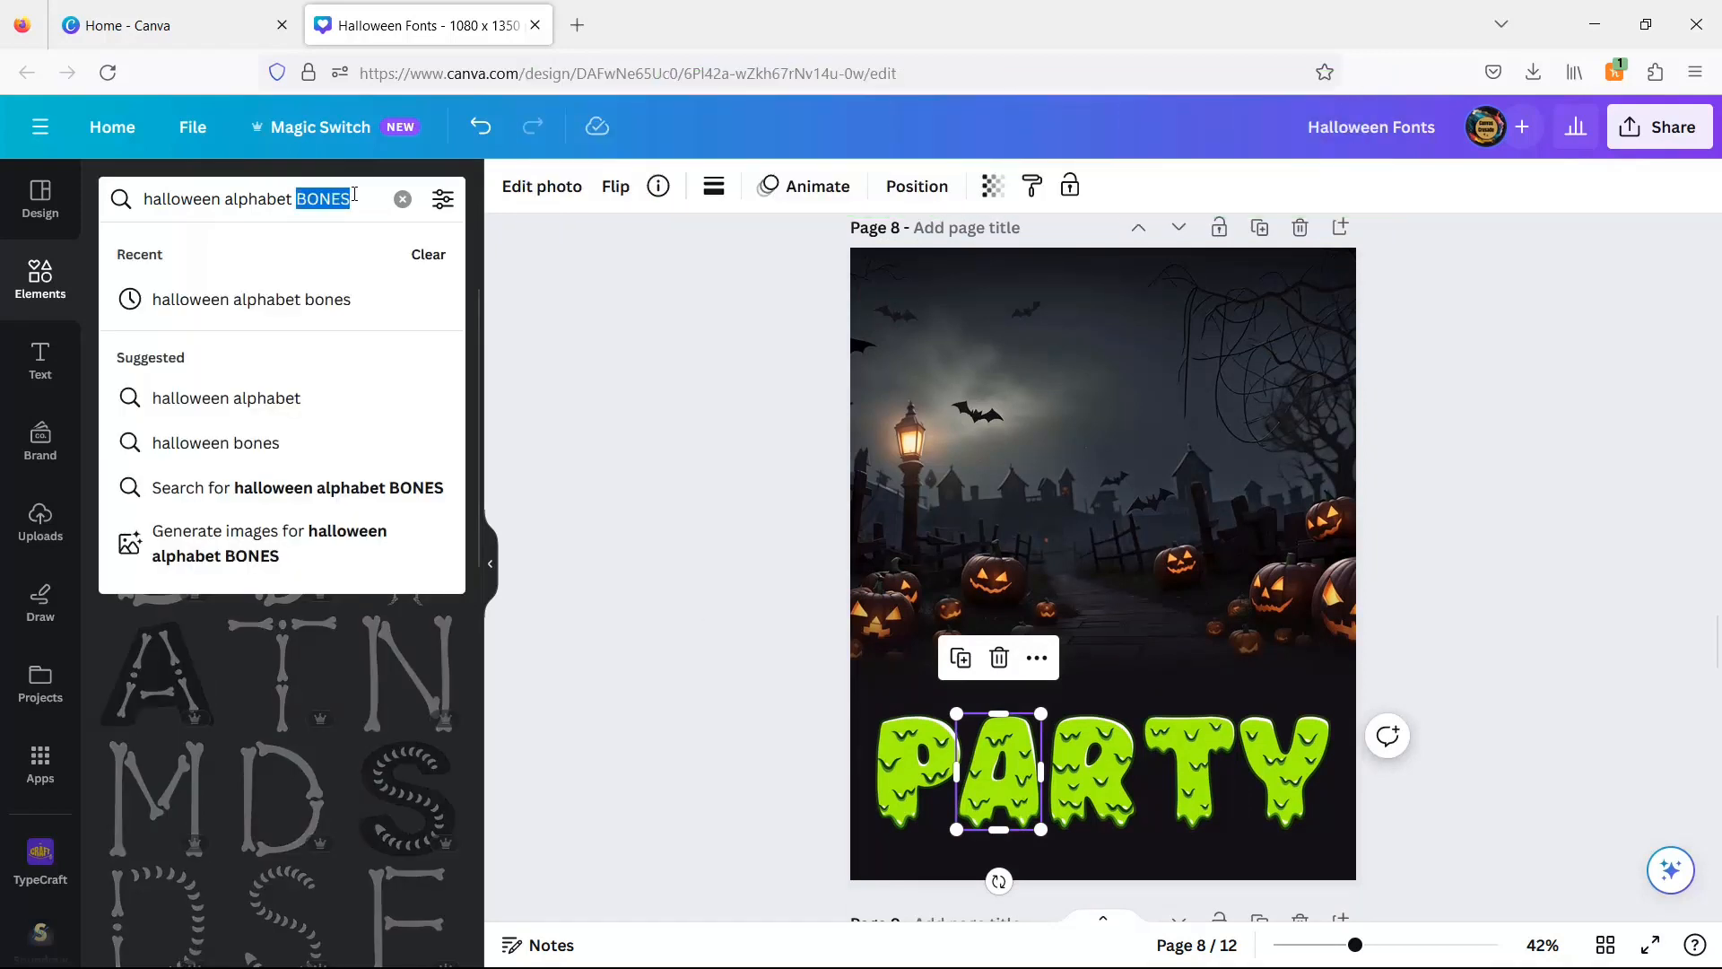
pyautogui.press('BackSpace')
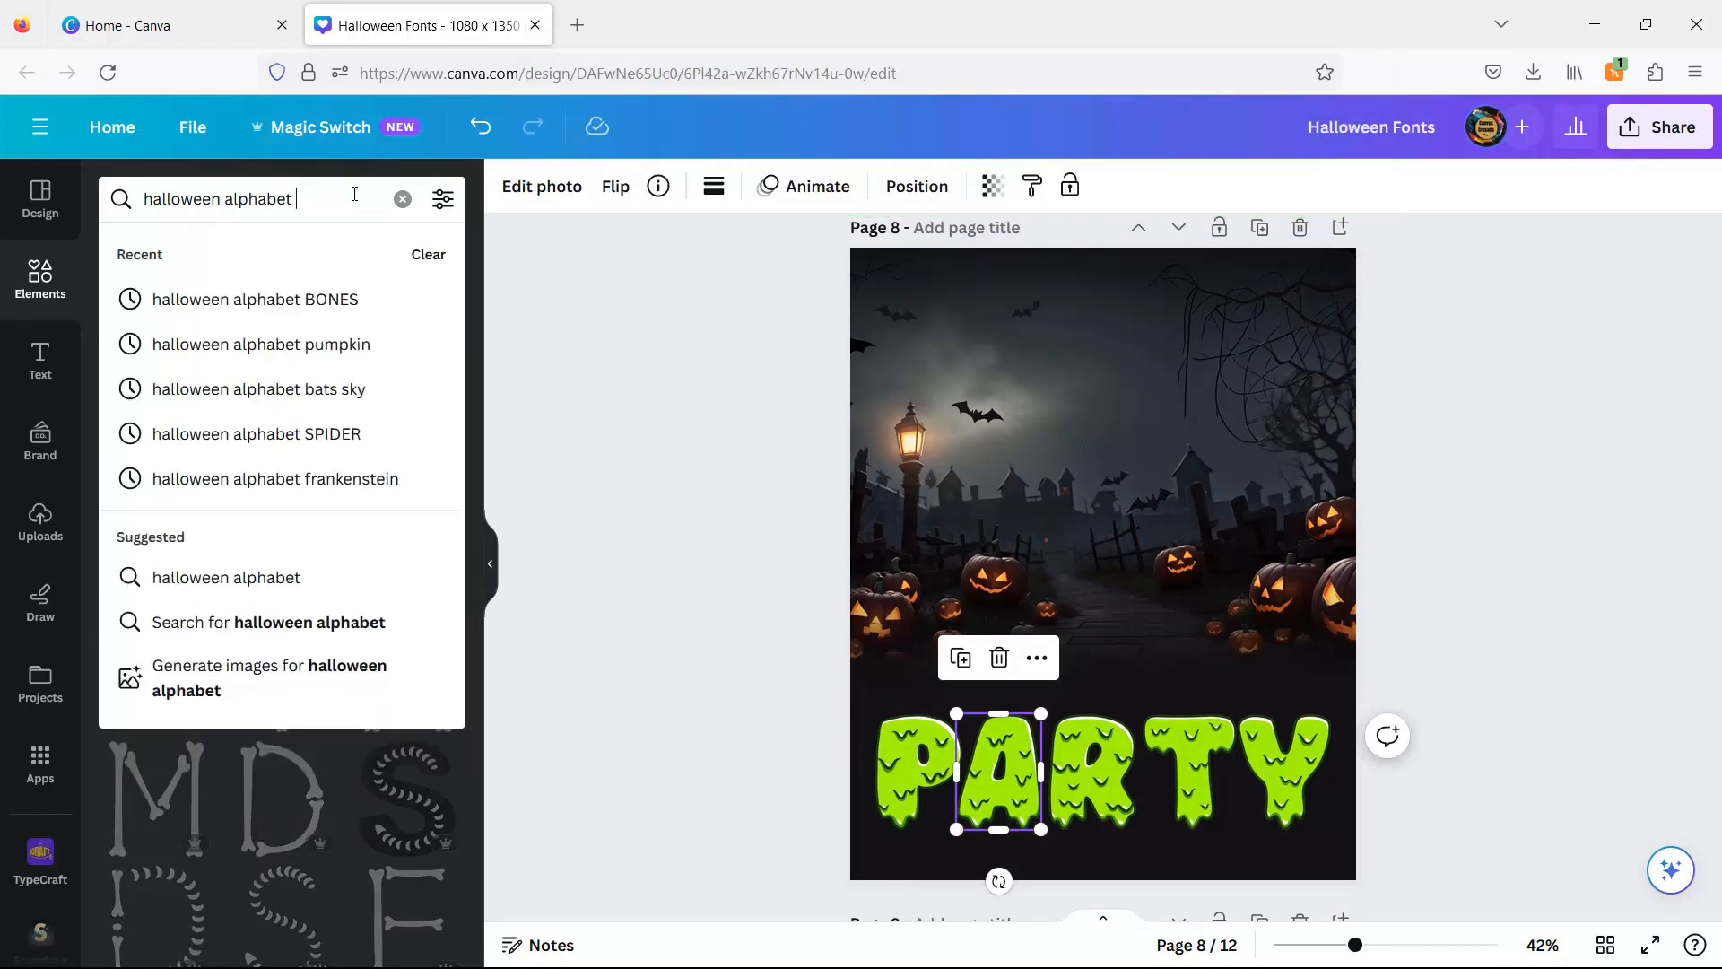
pyautogui.write('gree')
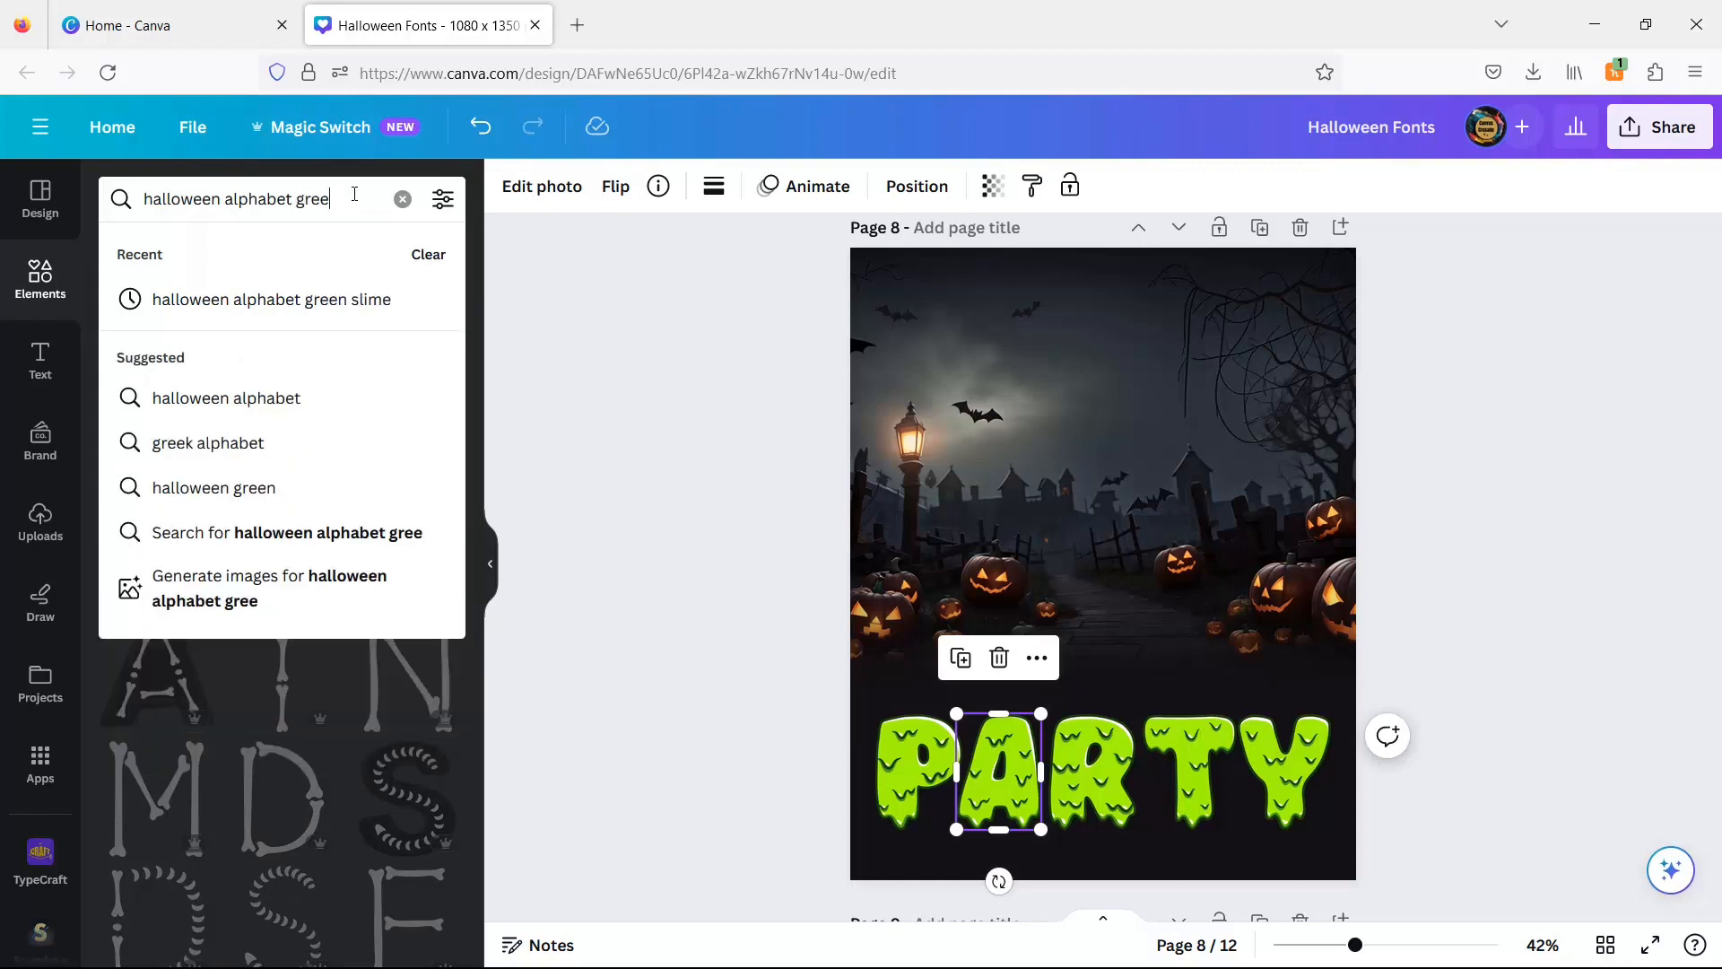
pyautogui.click(357, 305)
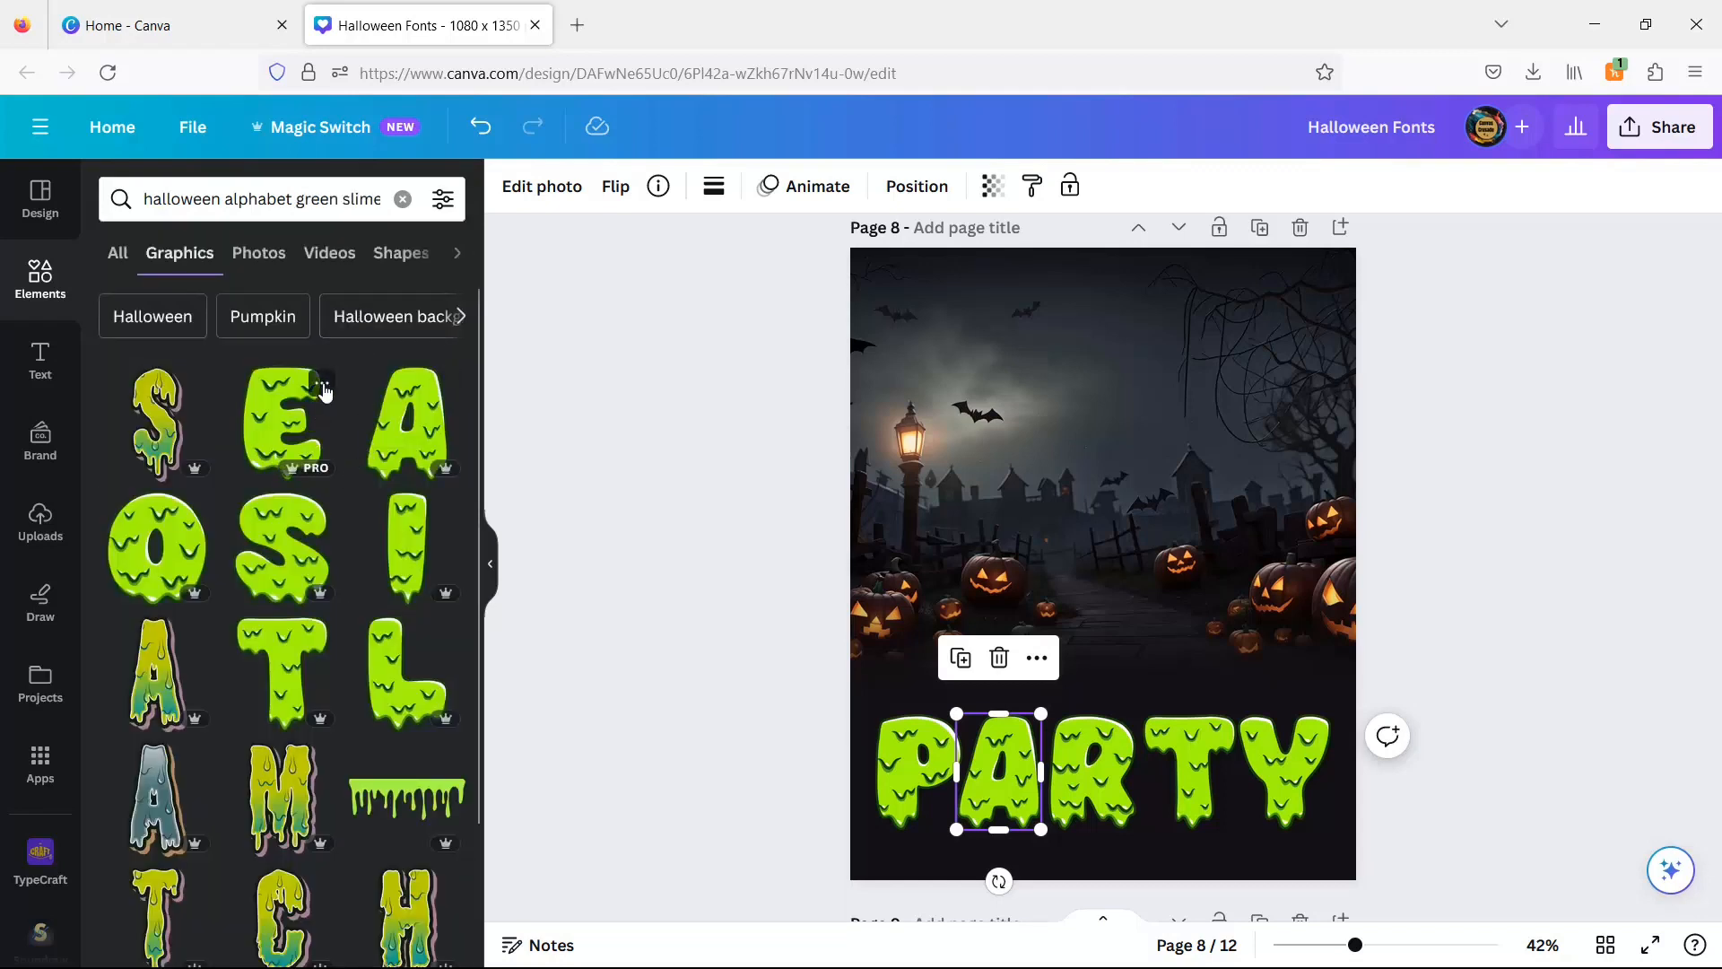
# Show more elements like the green slime letter E, look through the matching alphabet and return to the search results.
pyautogui.click(324, 387)
pyautogui.click(459, 796)
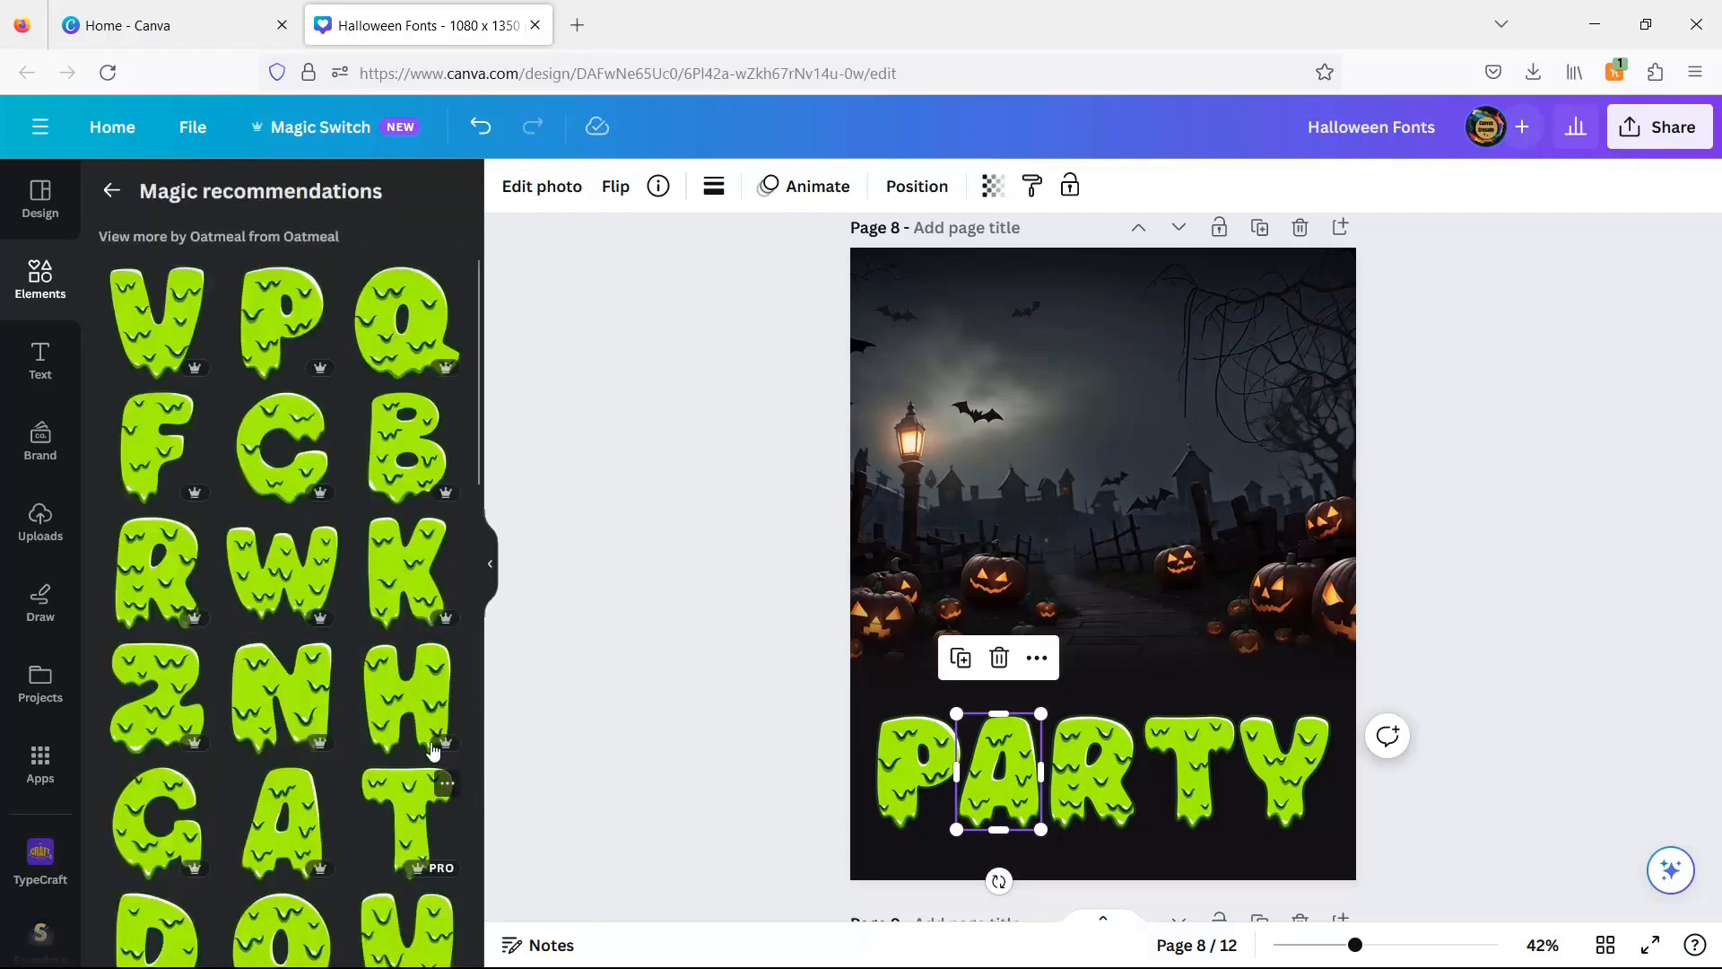
pyautogui.scroll(-10, 332, 614)
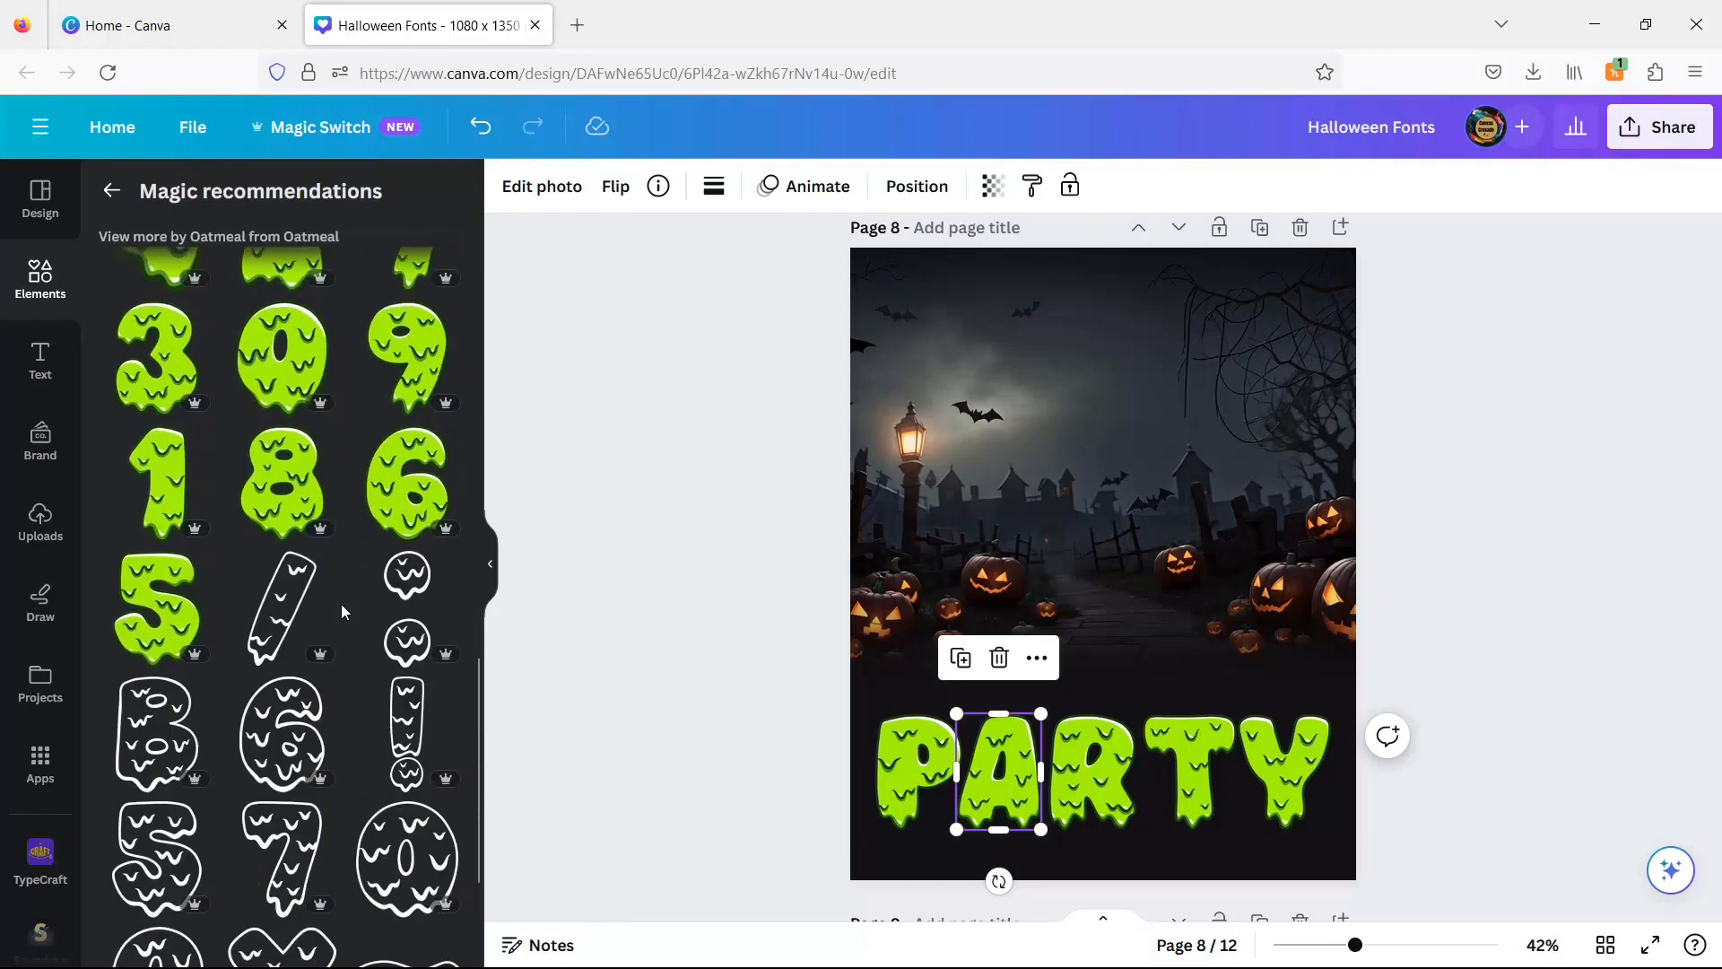
pyautogui.scroll(-3, 342, 611)
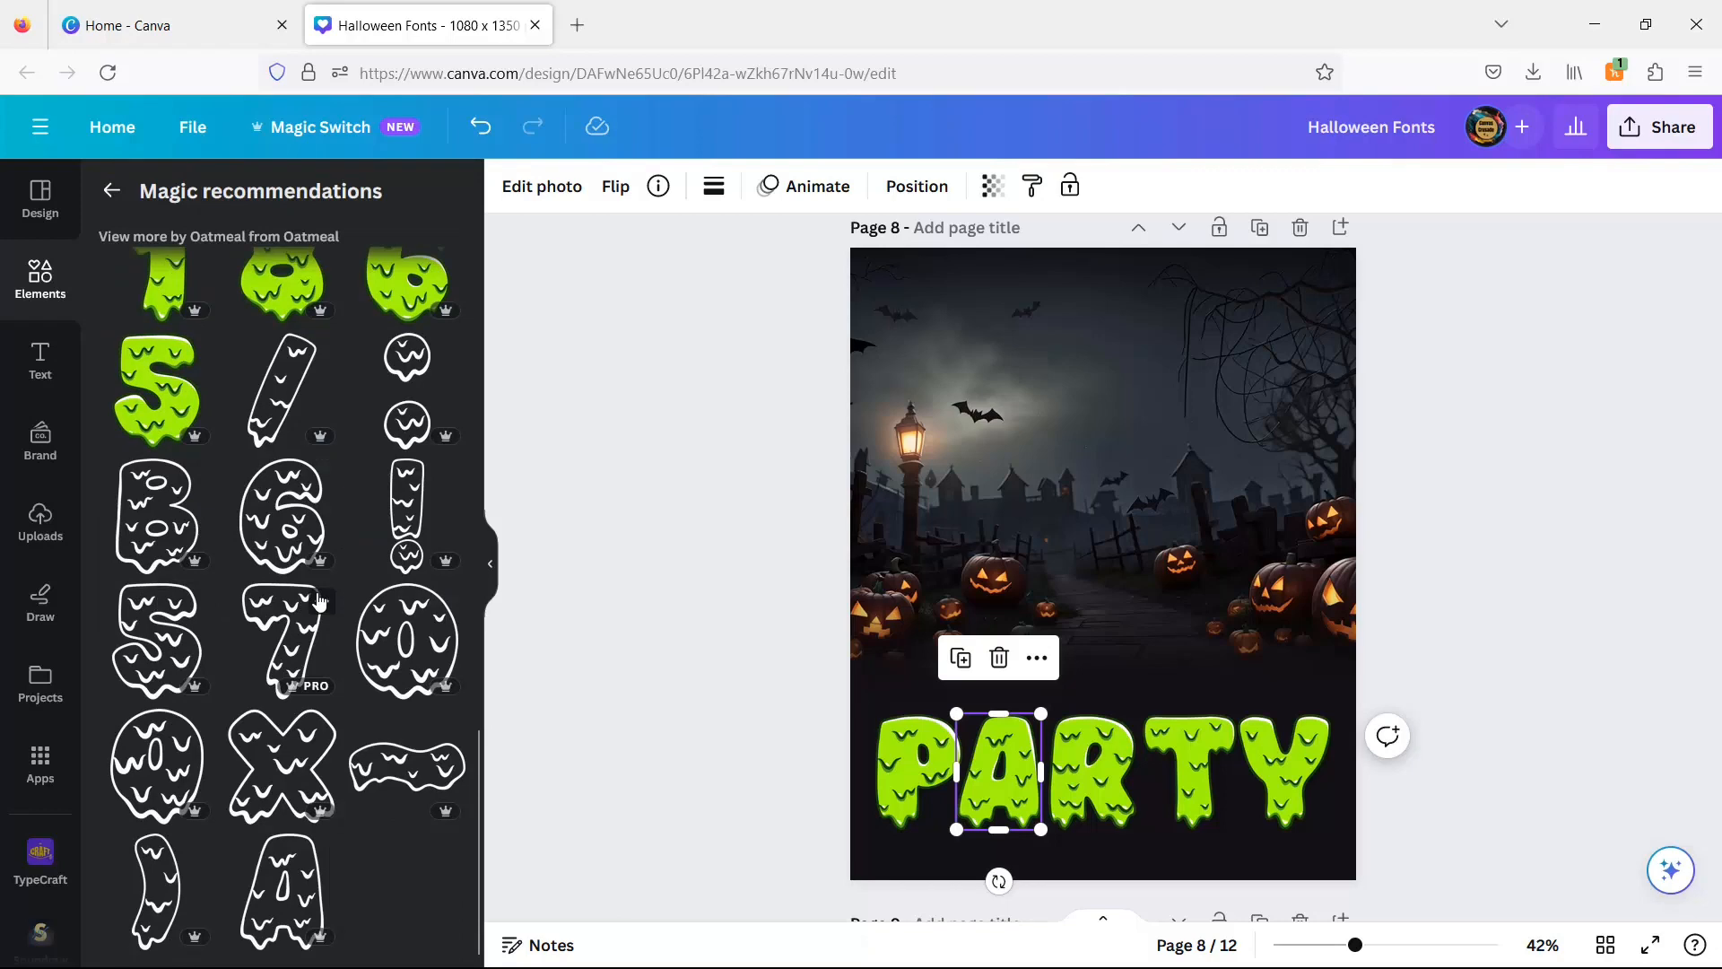
pyautogui.scroll(12, 320, 601)
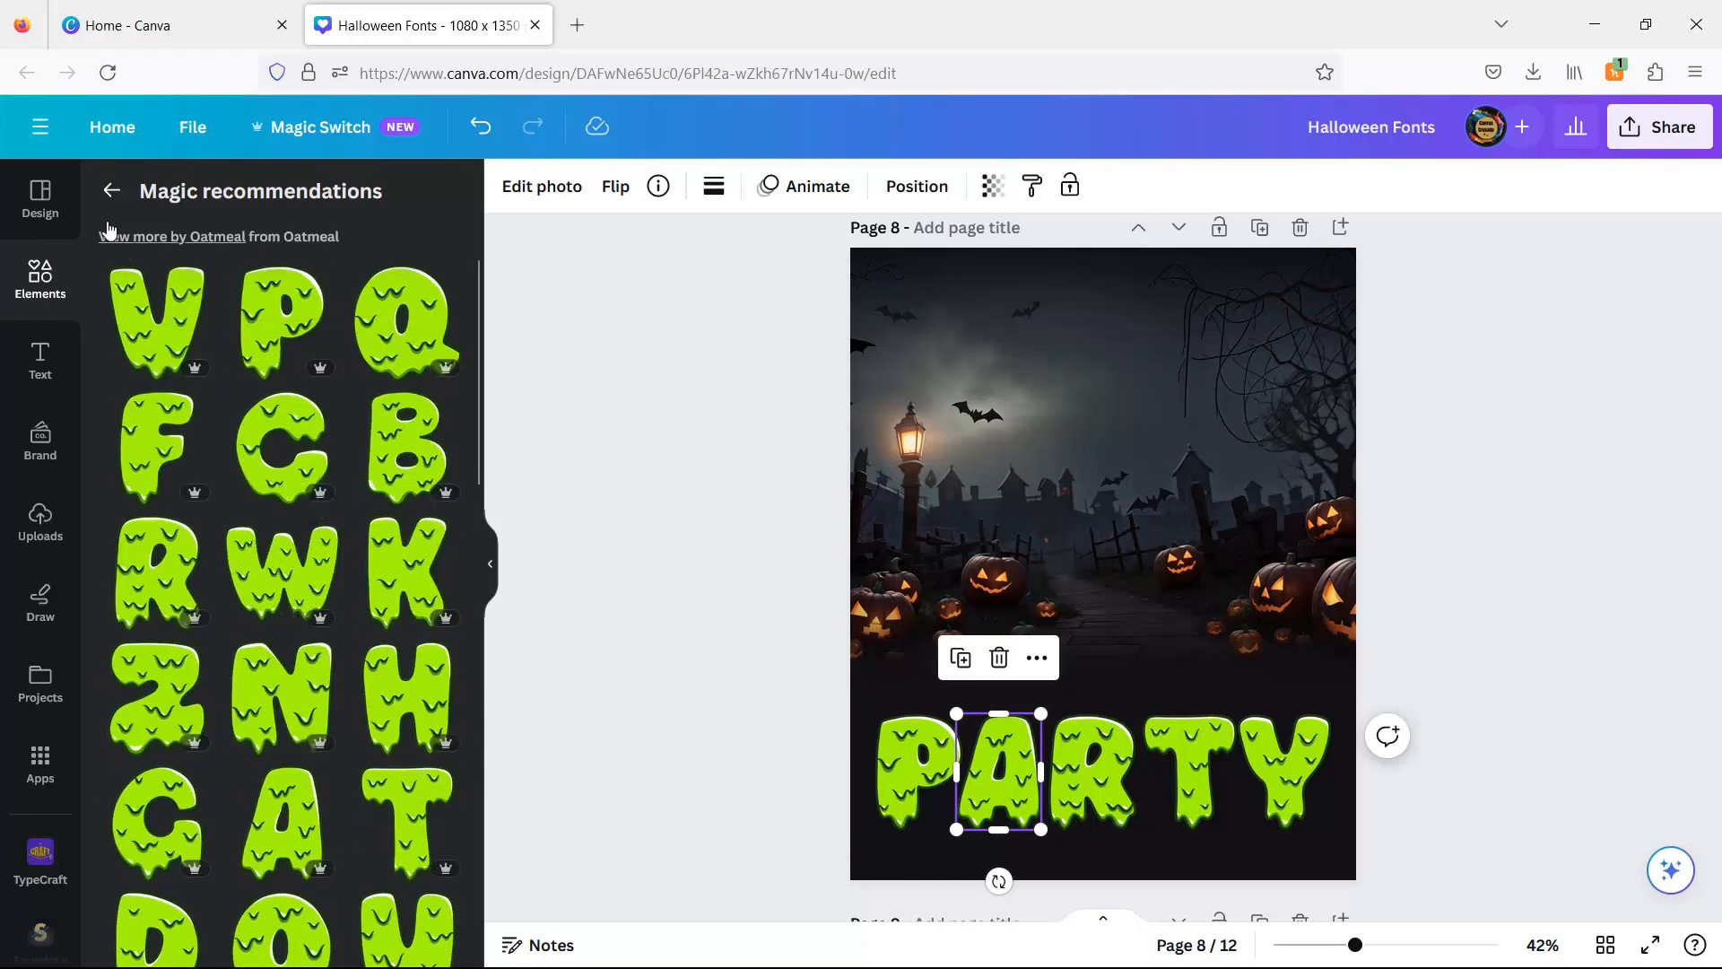
pyautogui.click(106, 199)
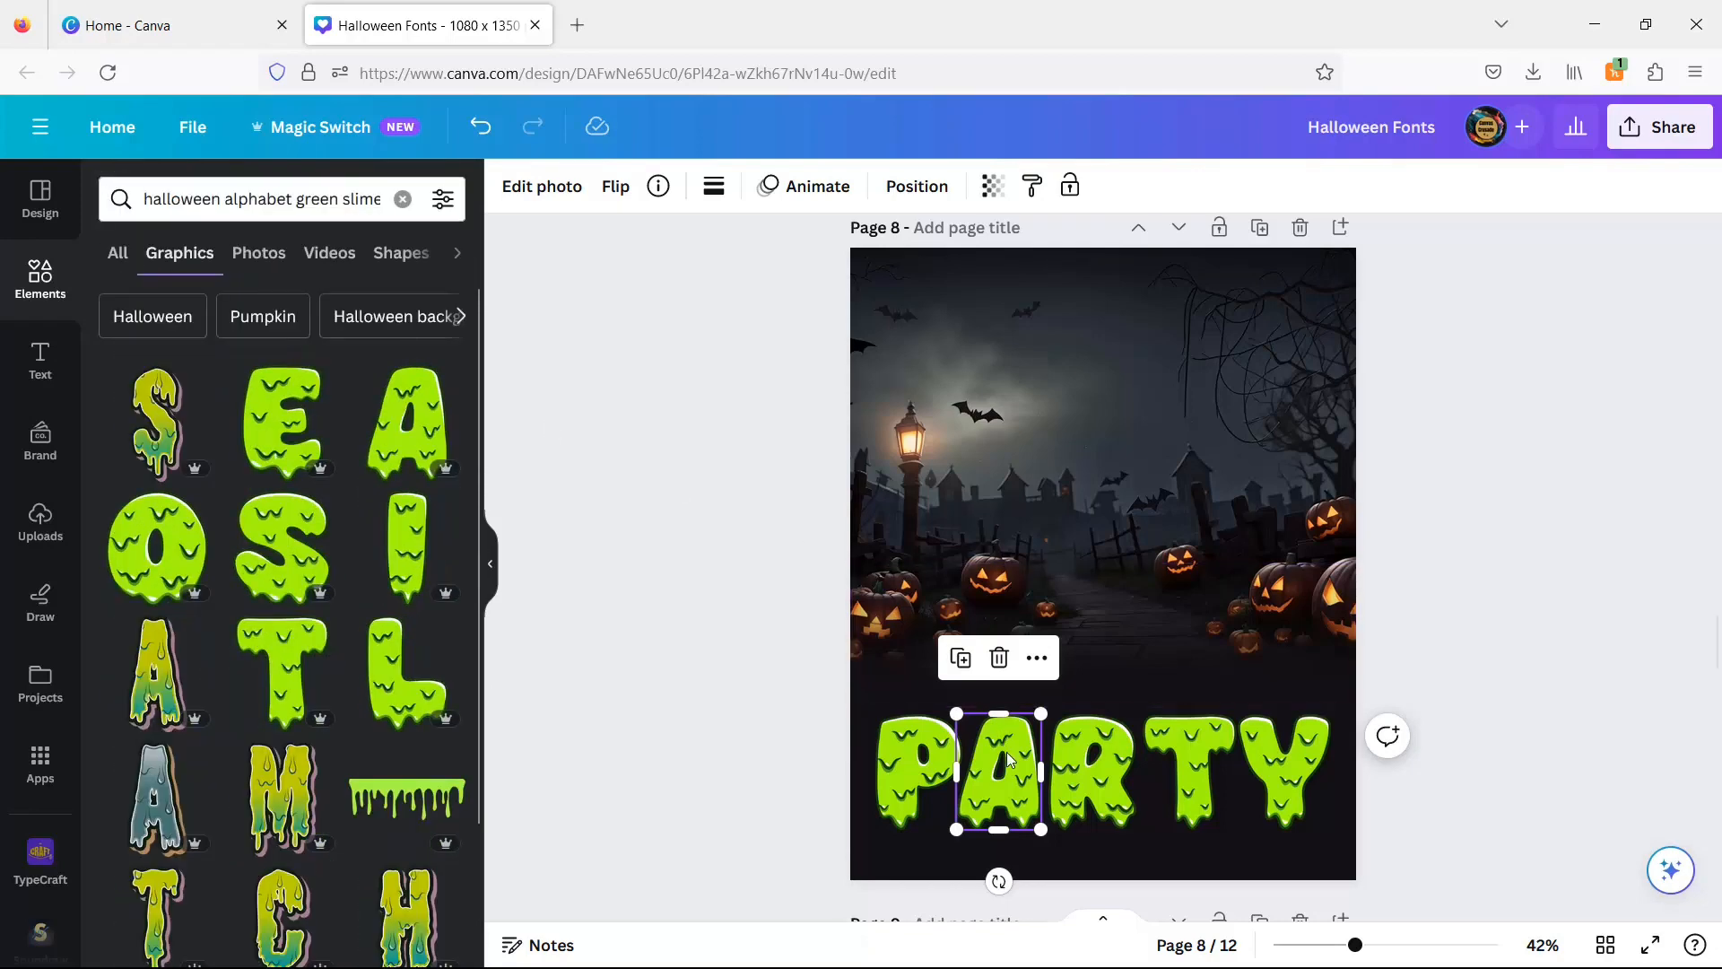
# Add an enlarged green slime letter A to page 8 and delete it again.
pyautogui.click(408, 413)
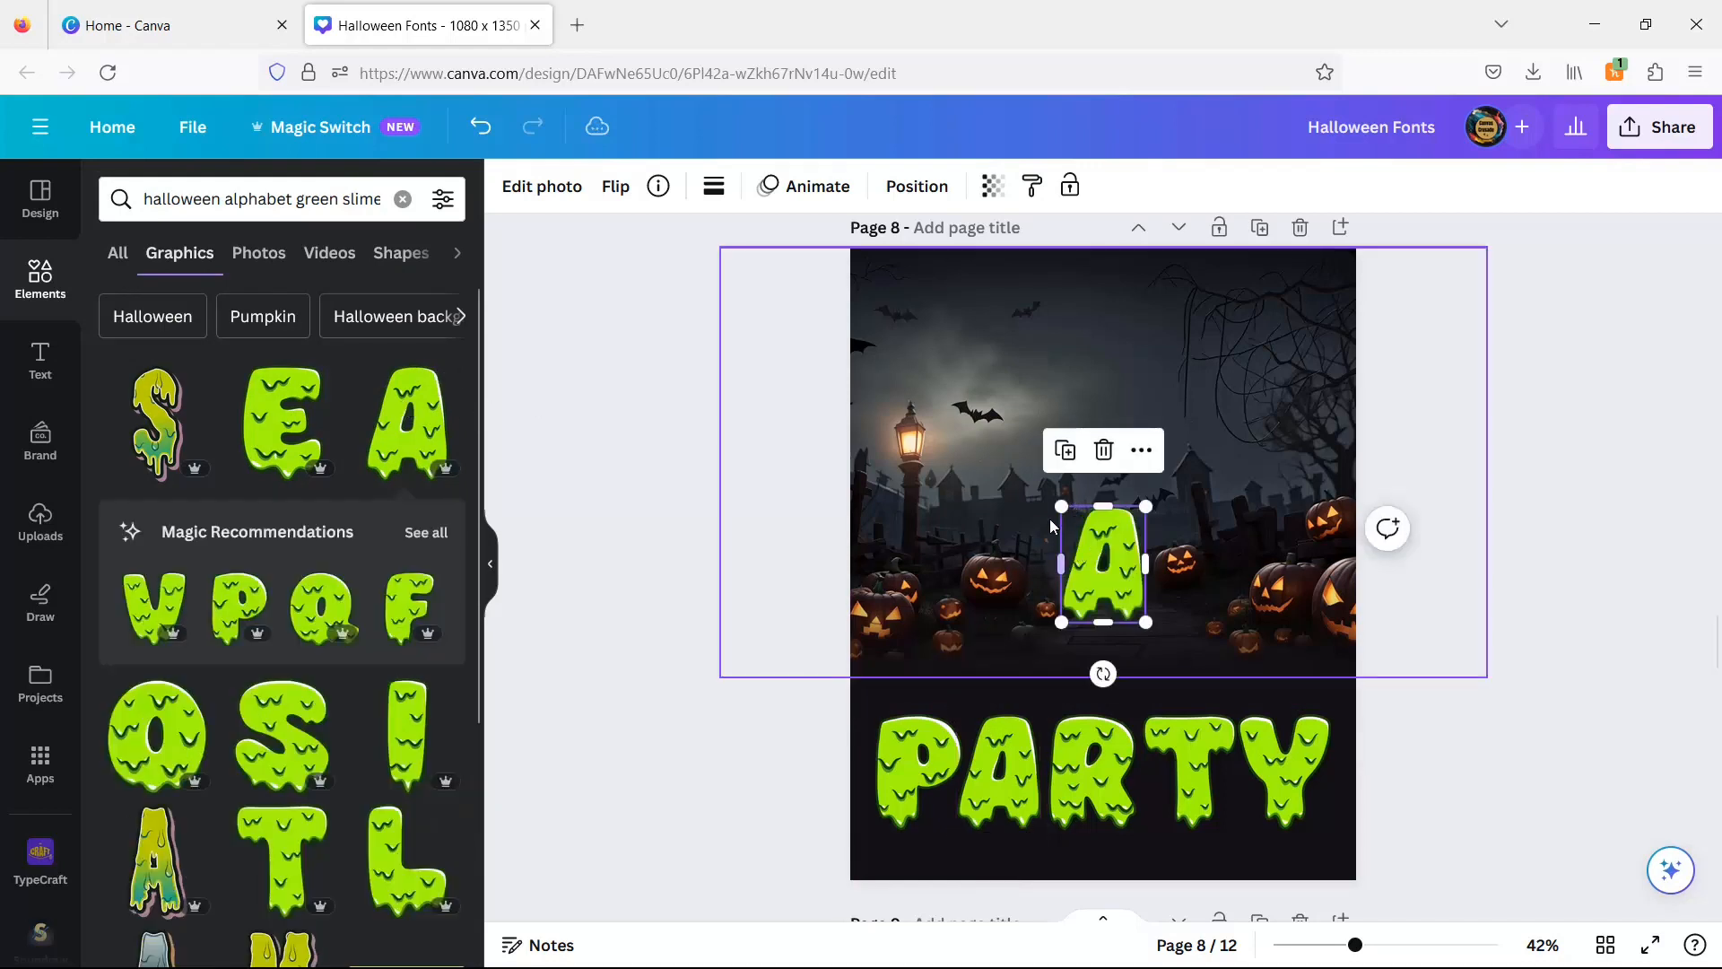
pyautogui.moveTo(1057, 504); pyautogui.dragTo(904, 429)
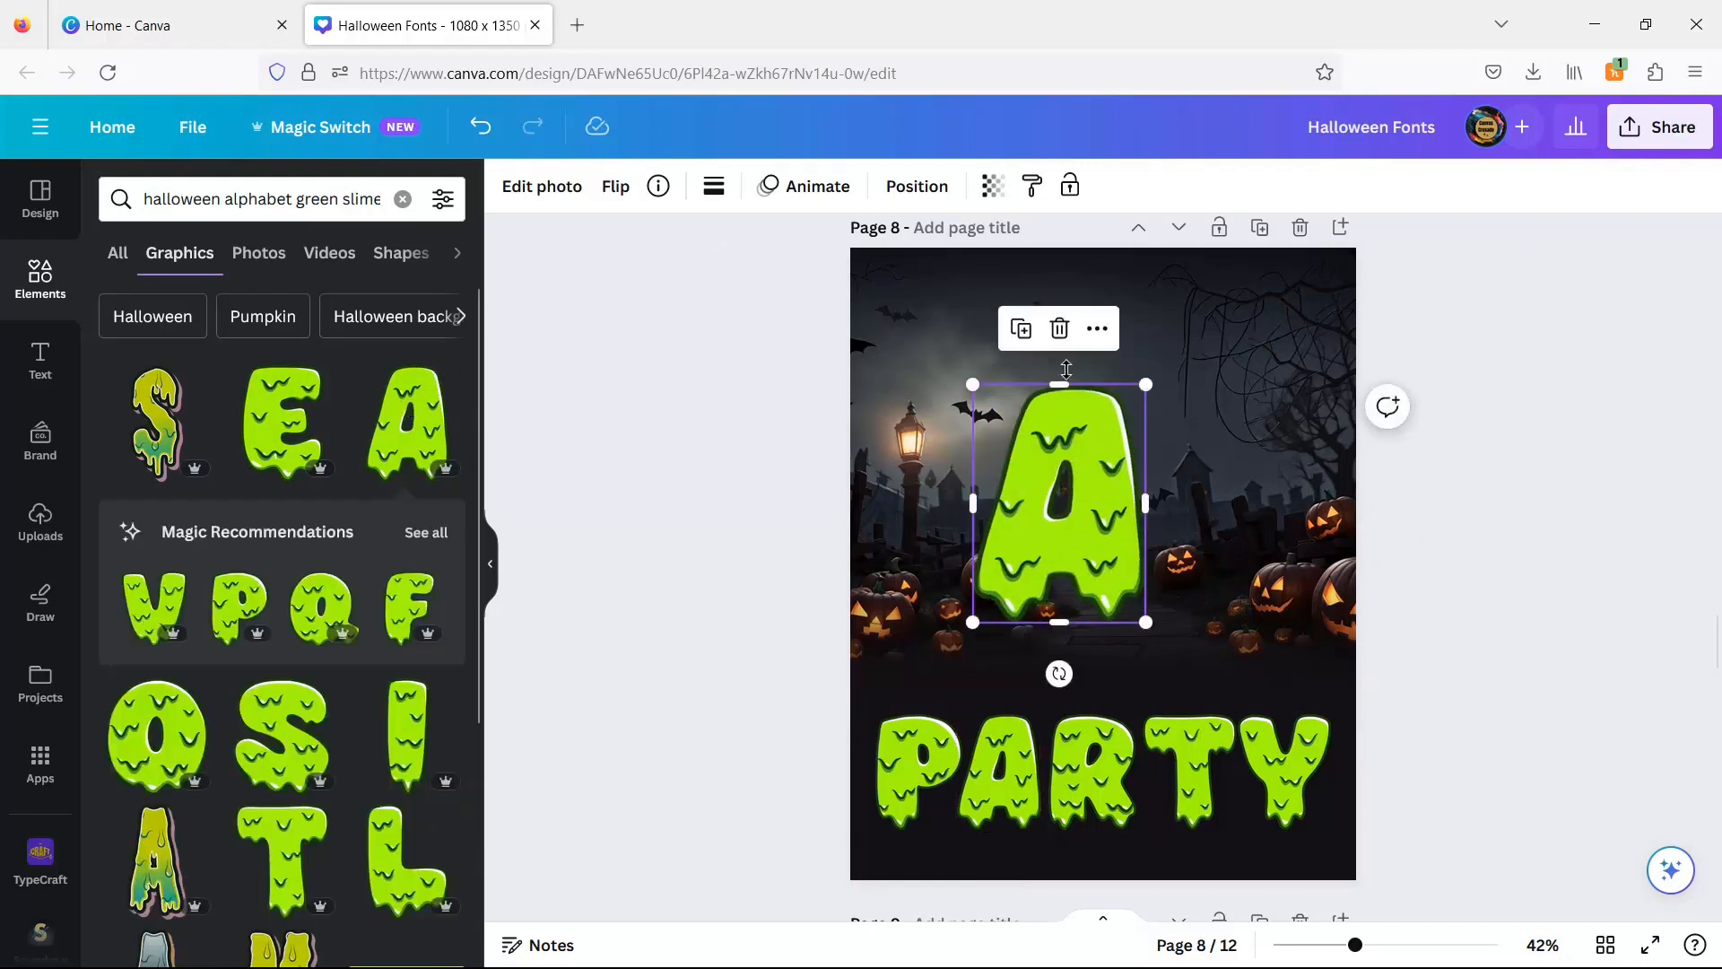
pyautogui.click(1059, 330)
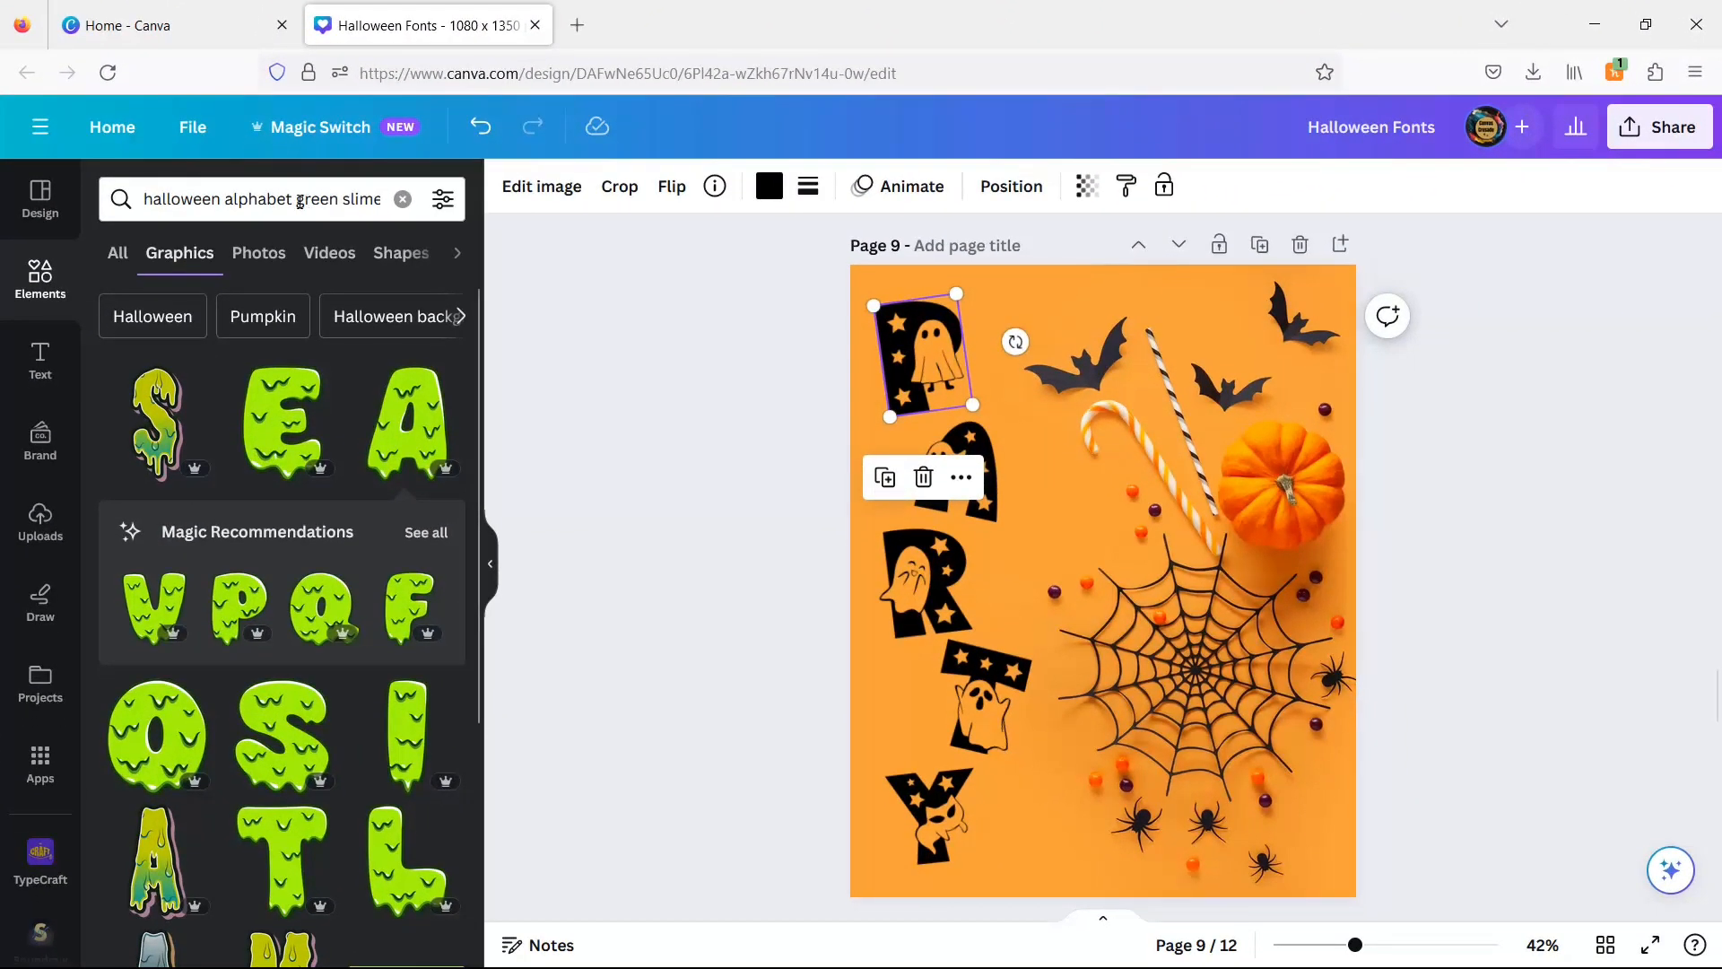
# Search the elements for "halloween alphabet ghost" and show more elements like the ghost letter O.
pyautogui.moveTo(299, 201); pyautogui.dragTo(414, 197)
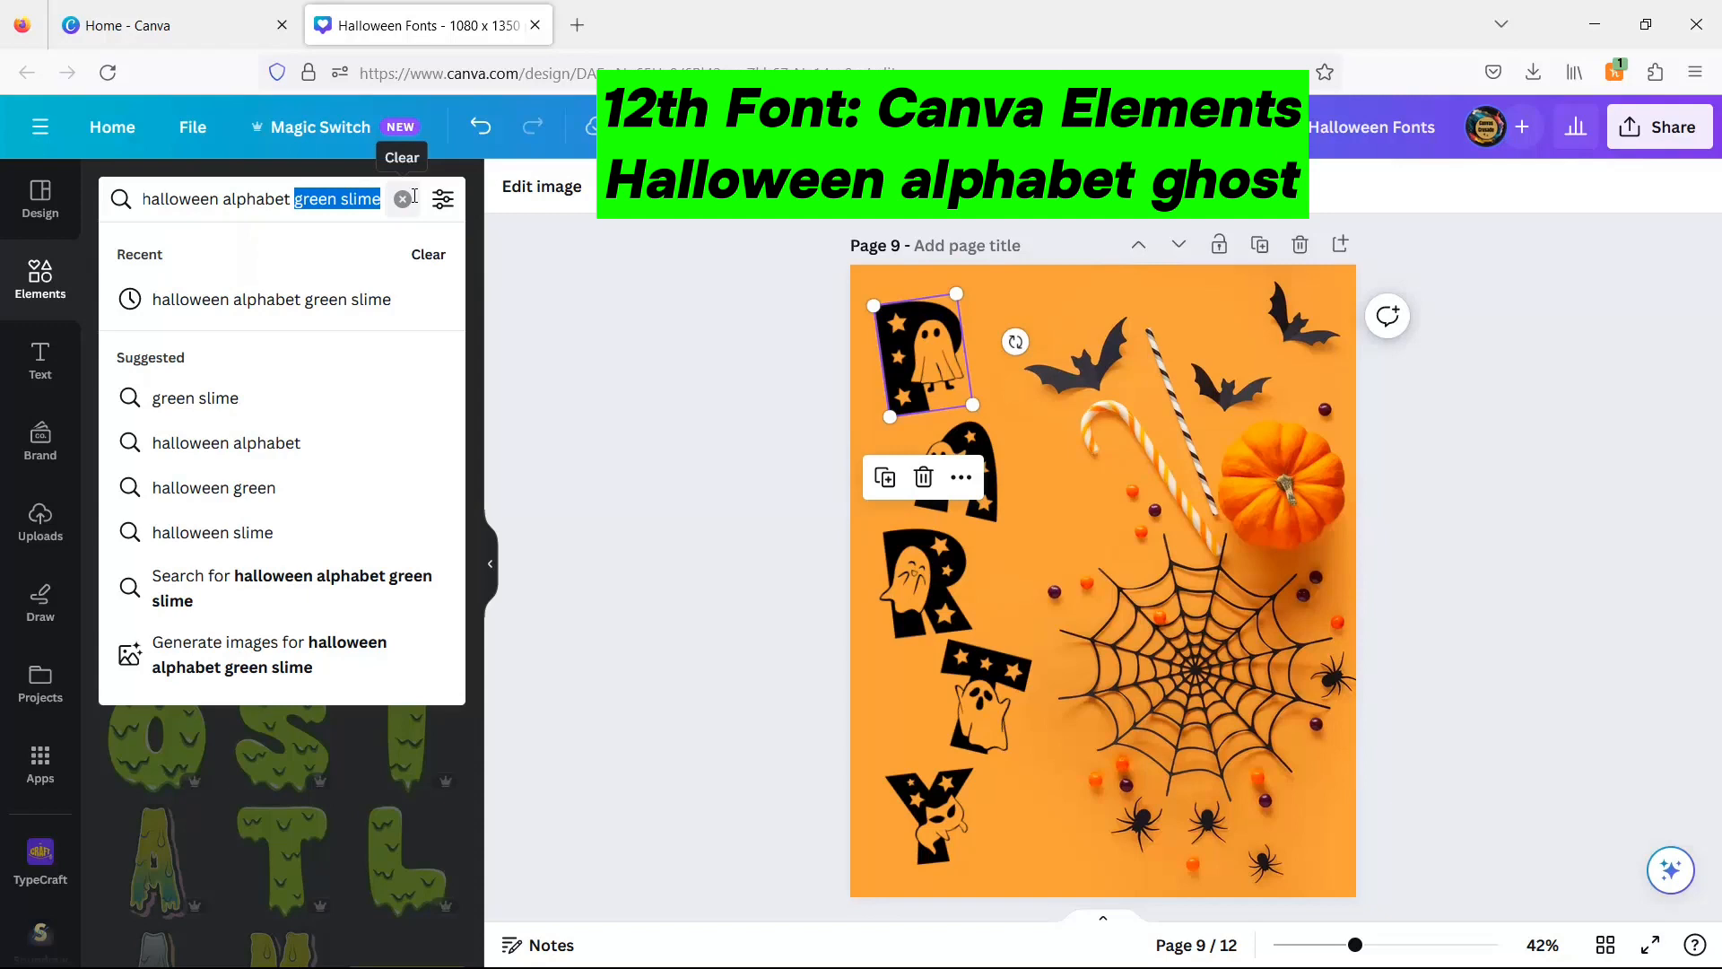
pyautogui.write('gh')
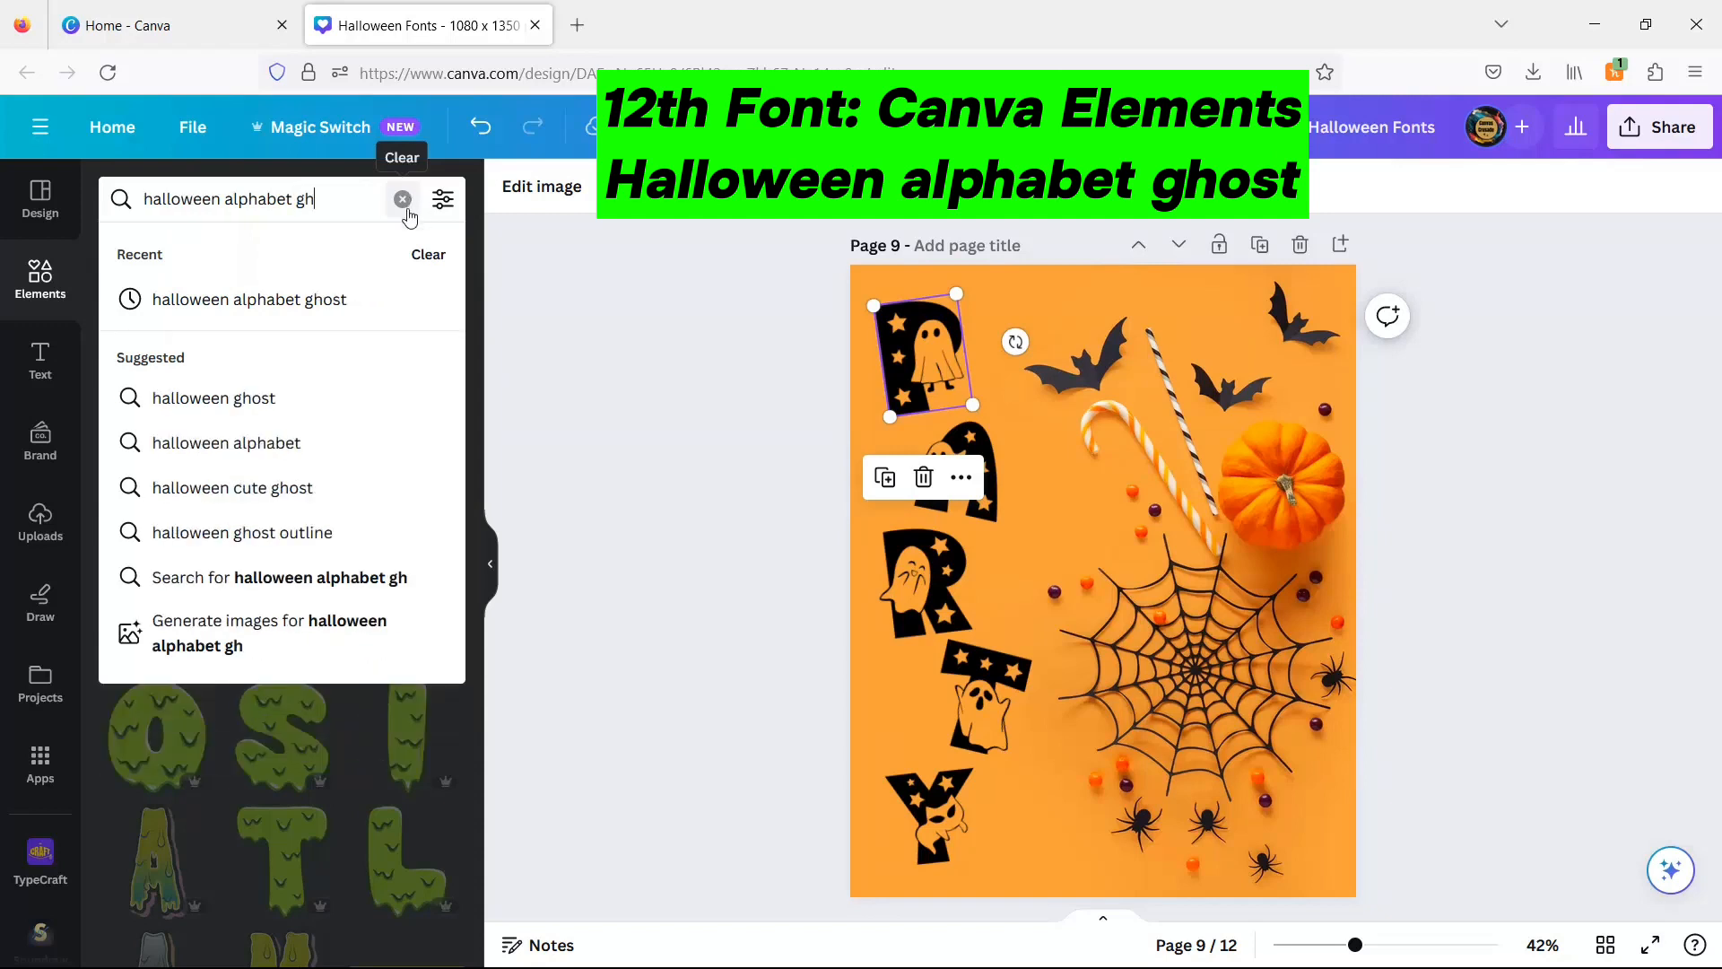
pyautogui.click(302, 299)
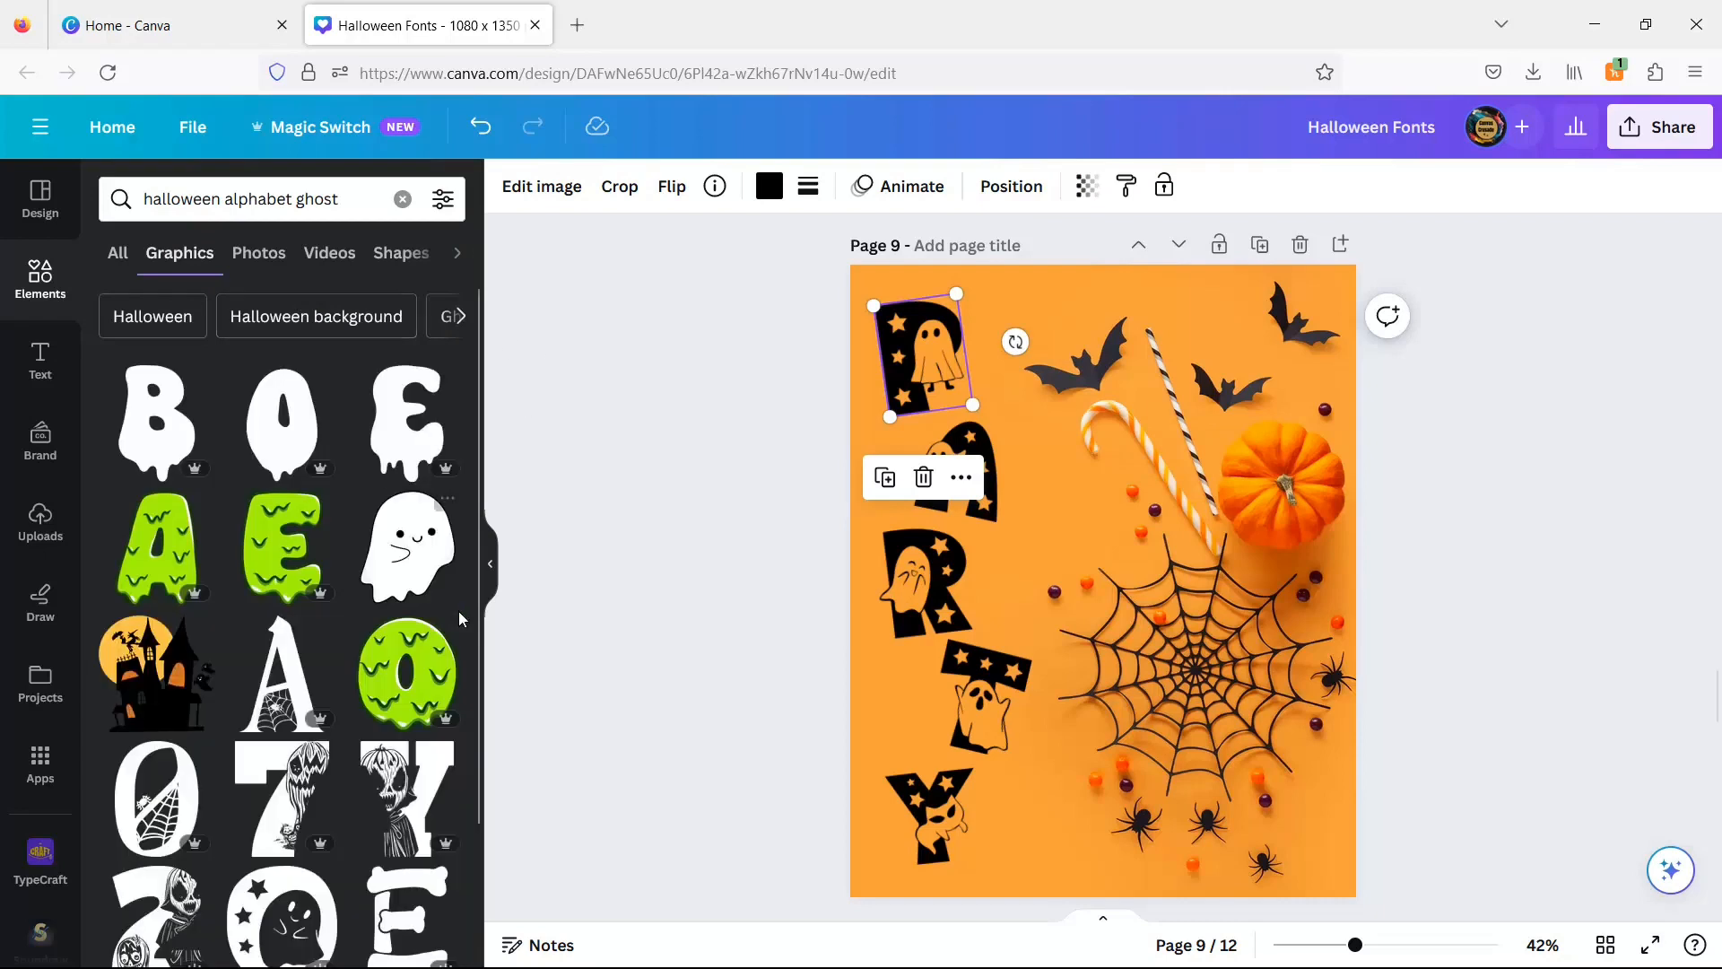
pyautogui.scroll(-5, 336, 484)
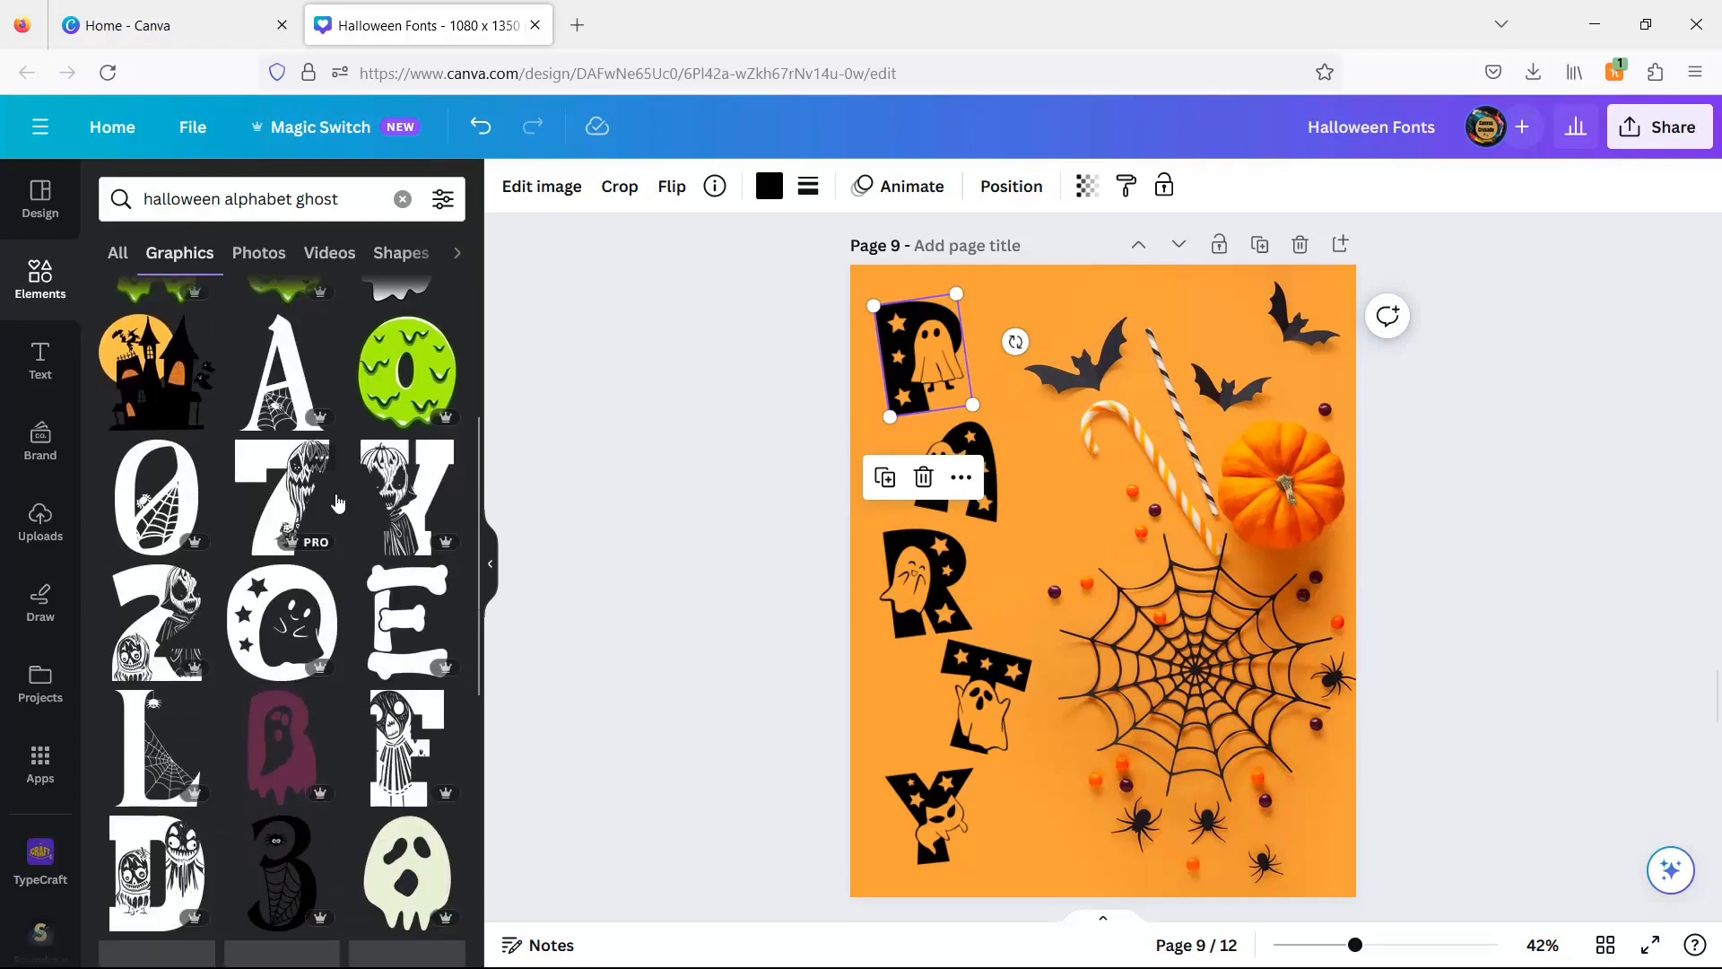
pyautogui.click(321, 585)
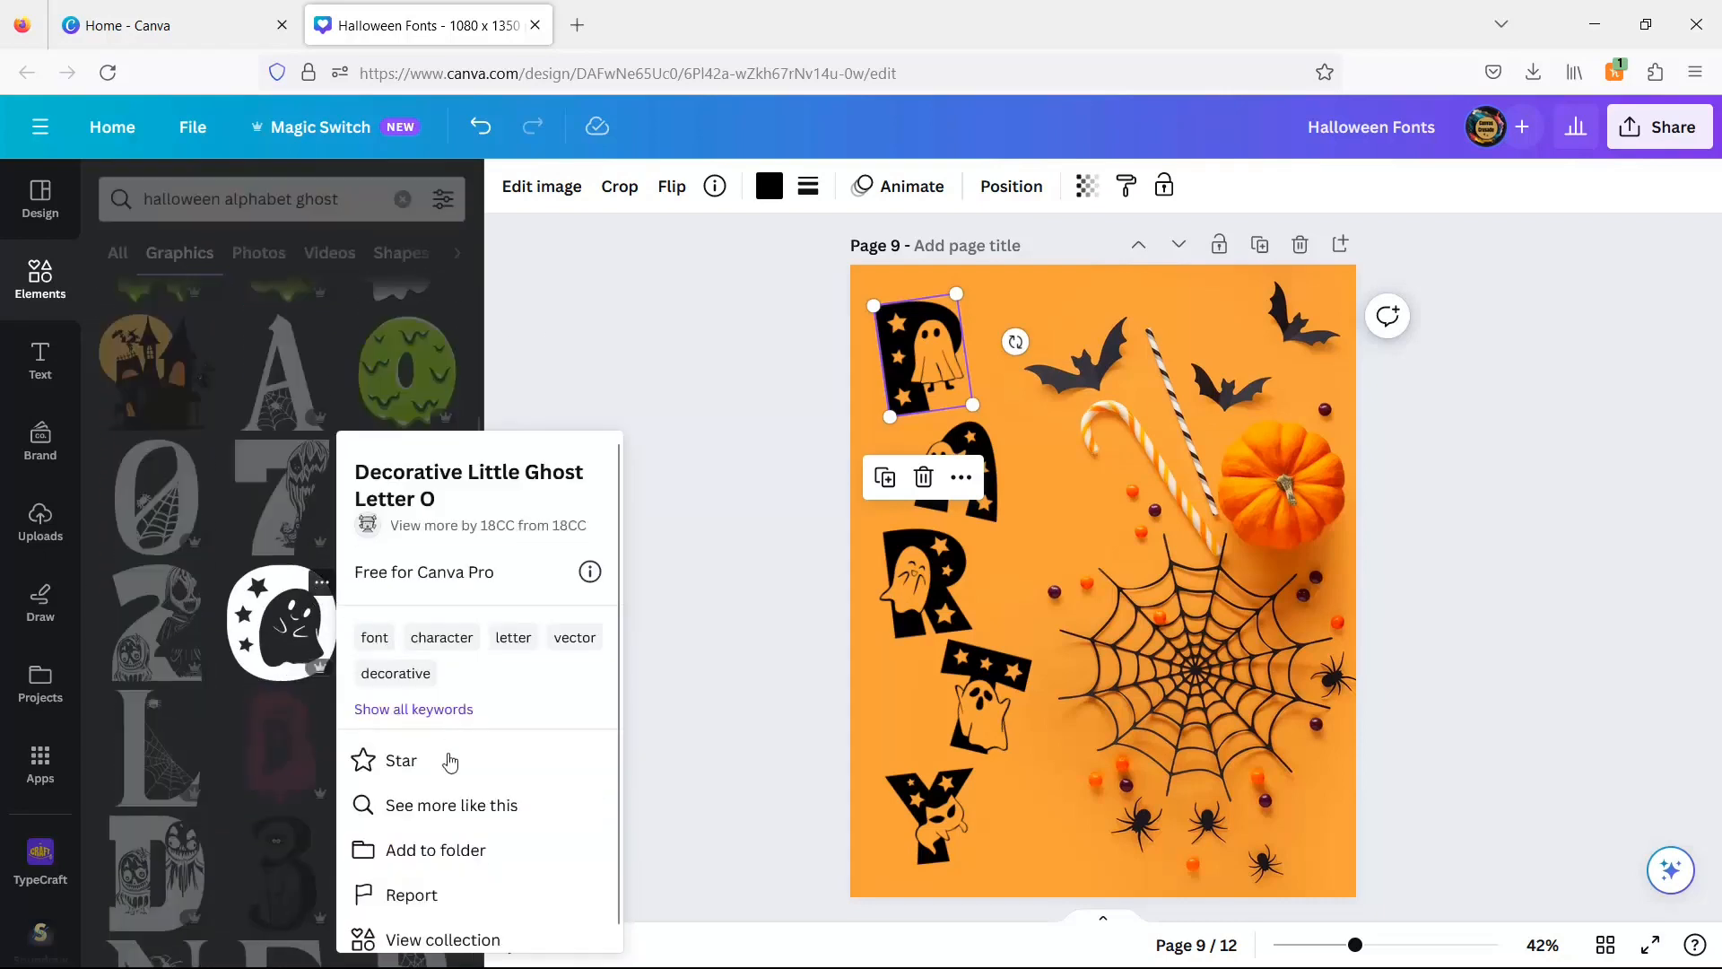
pyautogui.click(434, 812)
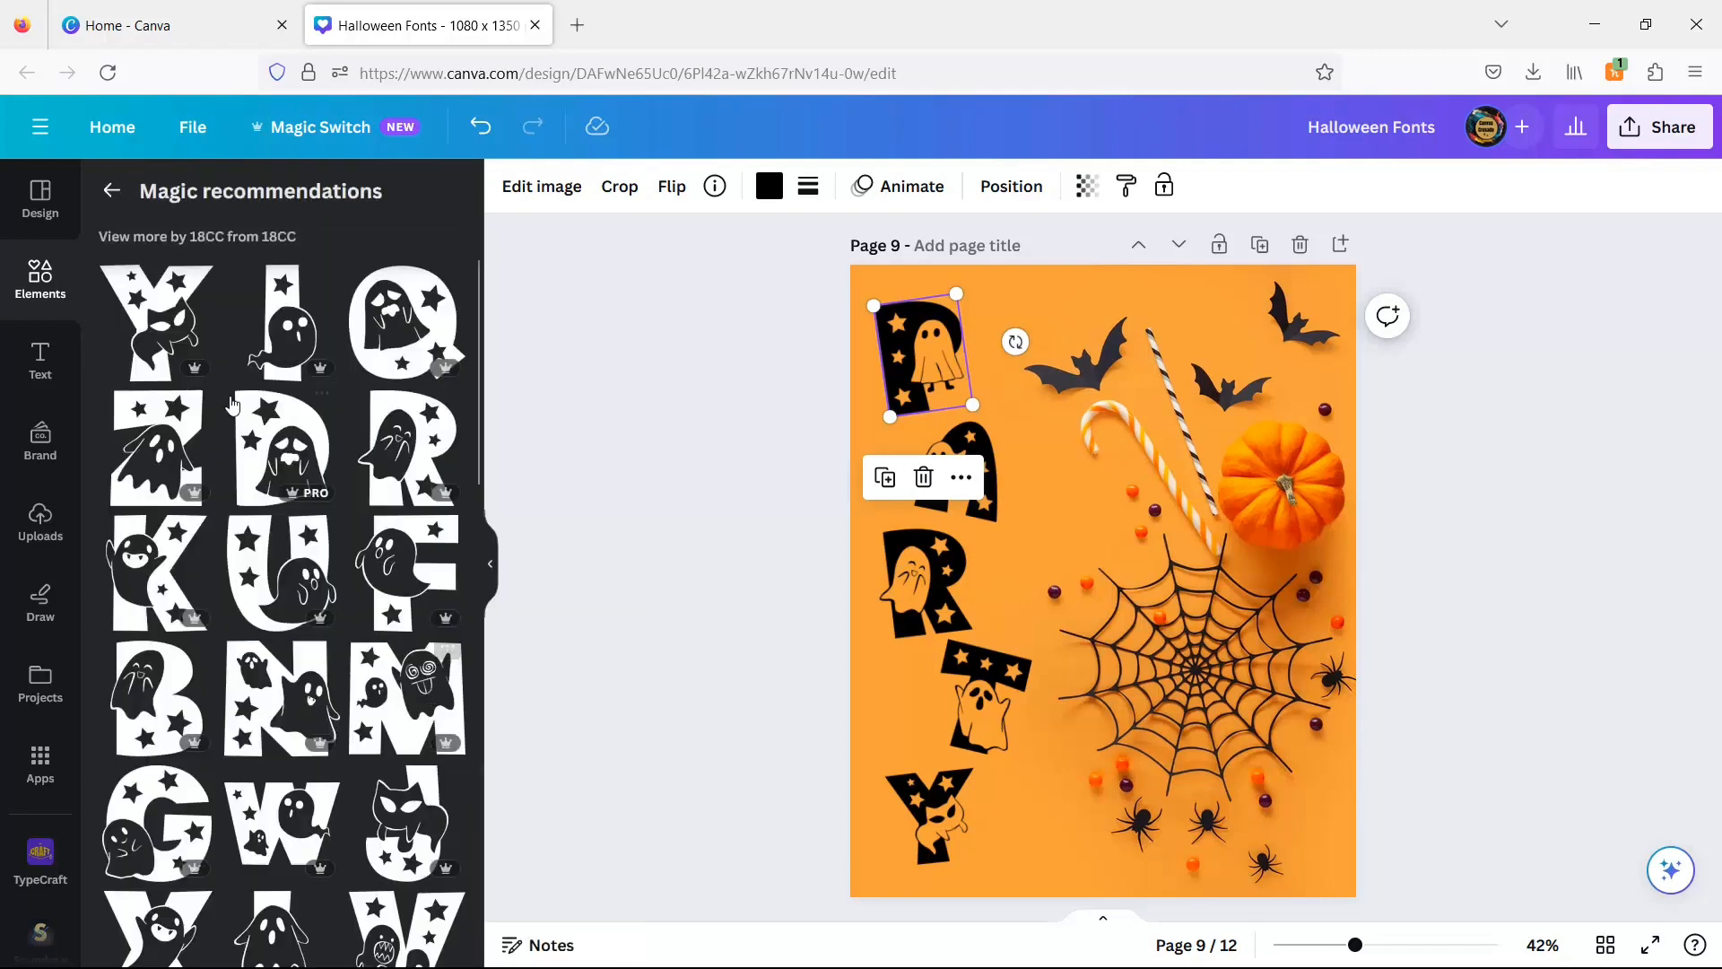
# Add the ghost letter K from the recommendations to page 9 and place it above the spider web.
pyautogui.click(1058, 449)
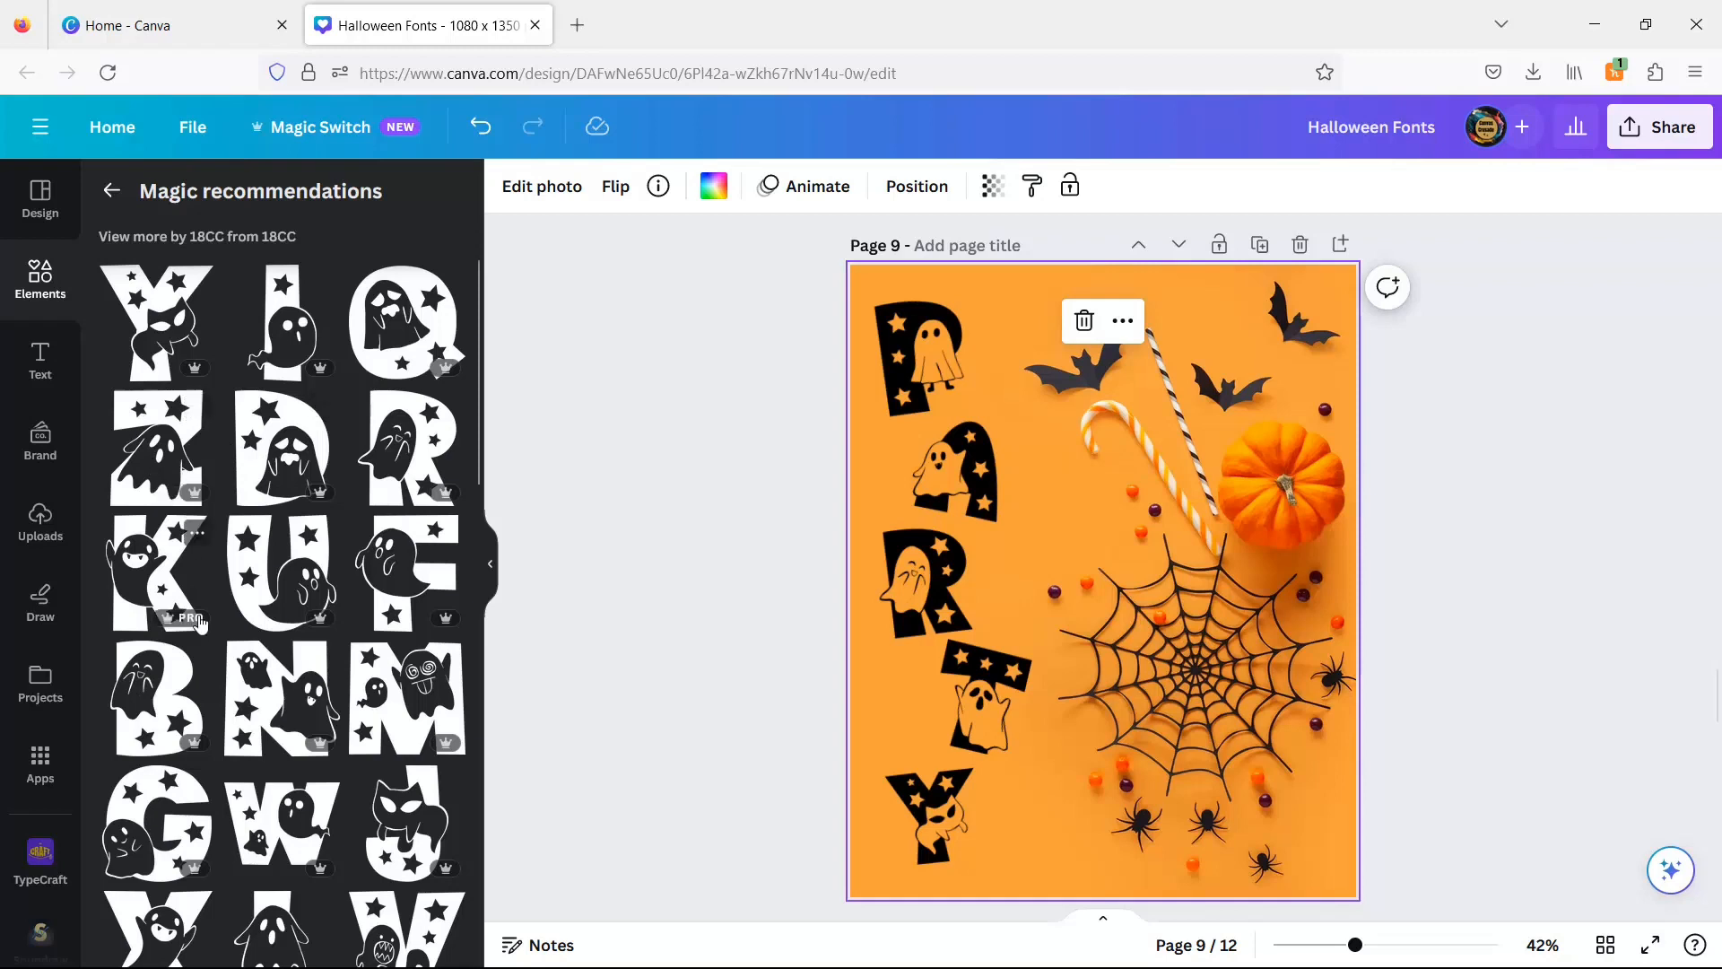
pyautogui.click(122, 570)
pyautogui.moveTo(1104, 583); pyautogui.dragTo(1177, 436)
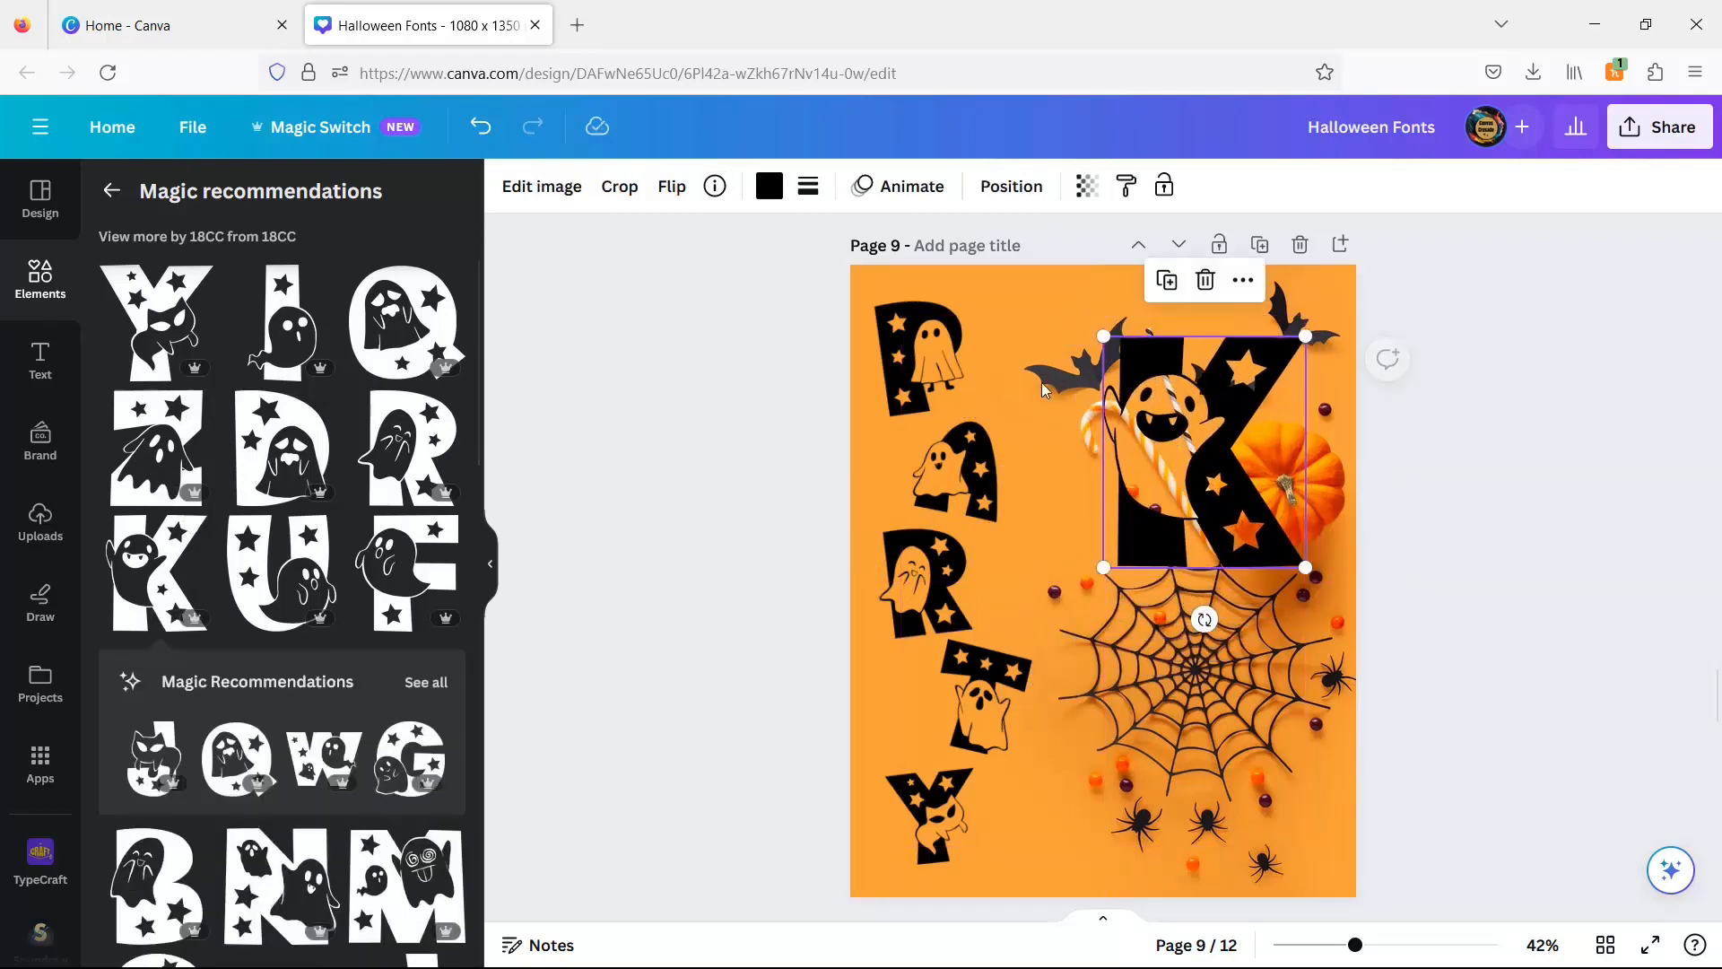
# Try green, red and reddish brown on the ghost letter K and delete it from page 9.
pyautogui.click(768, 187)
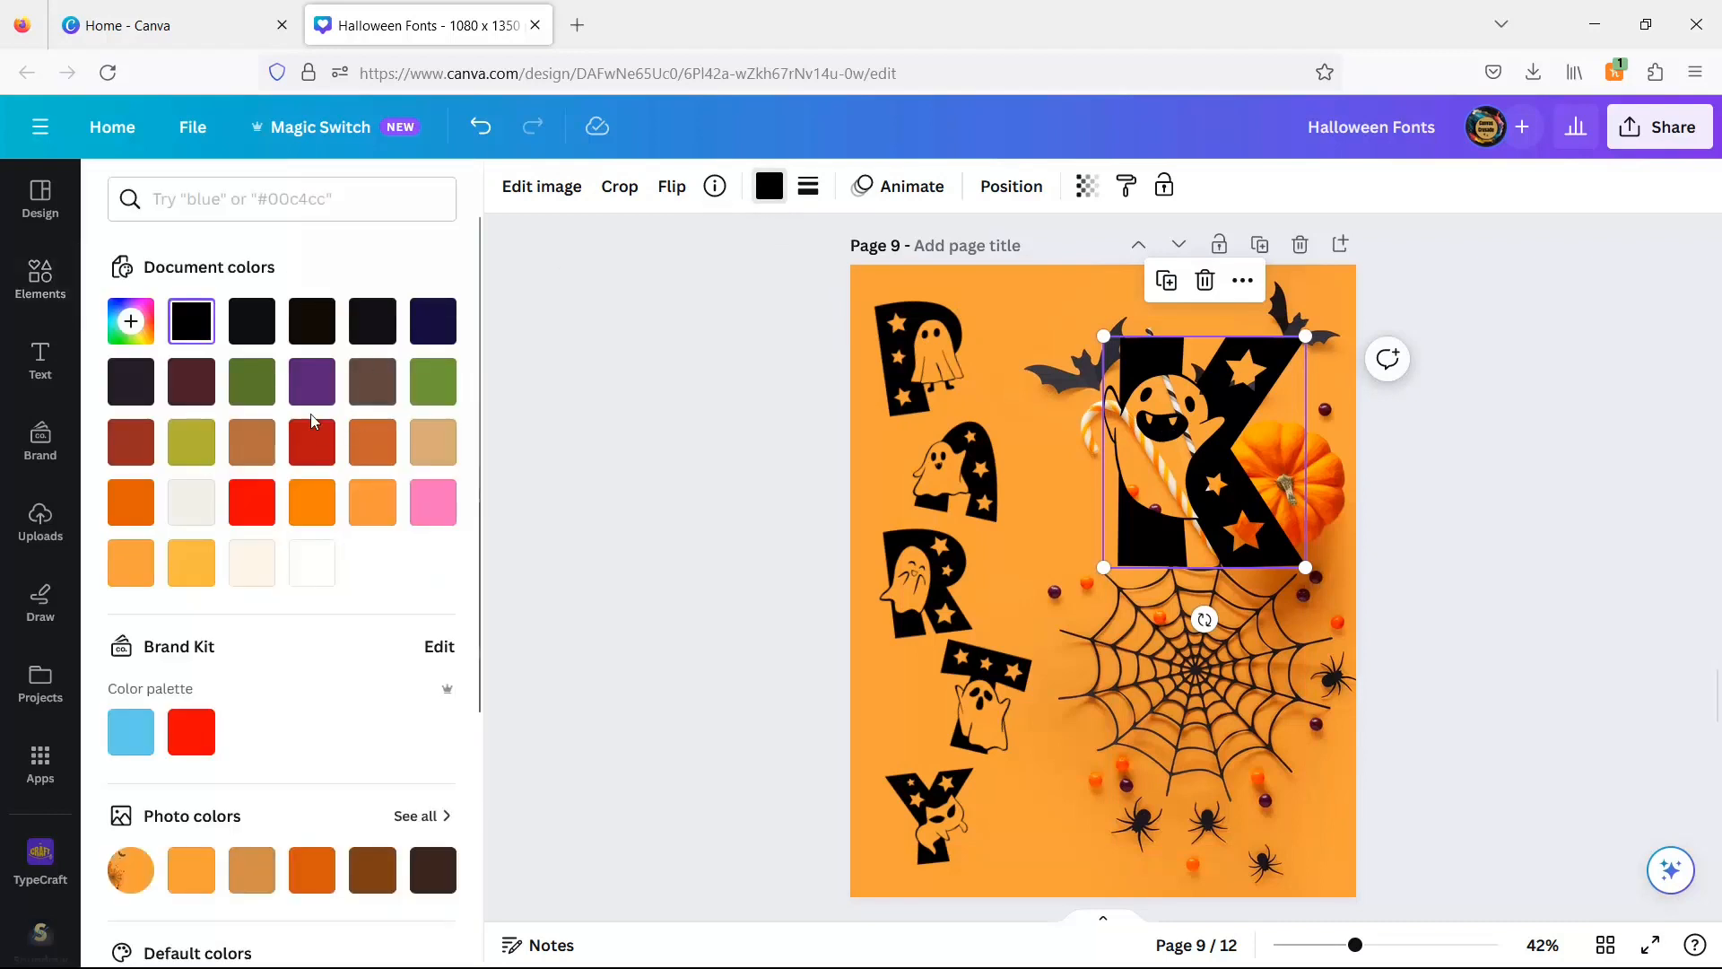
pyautogui.click(248, 385)
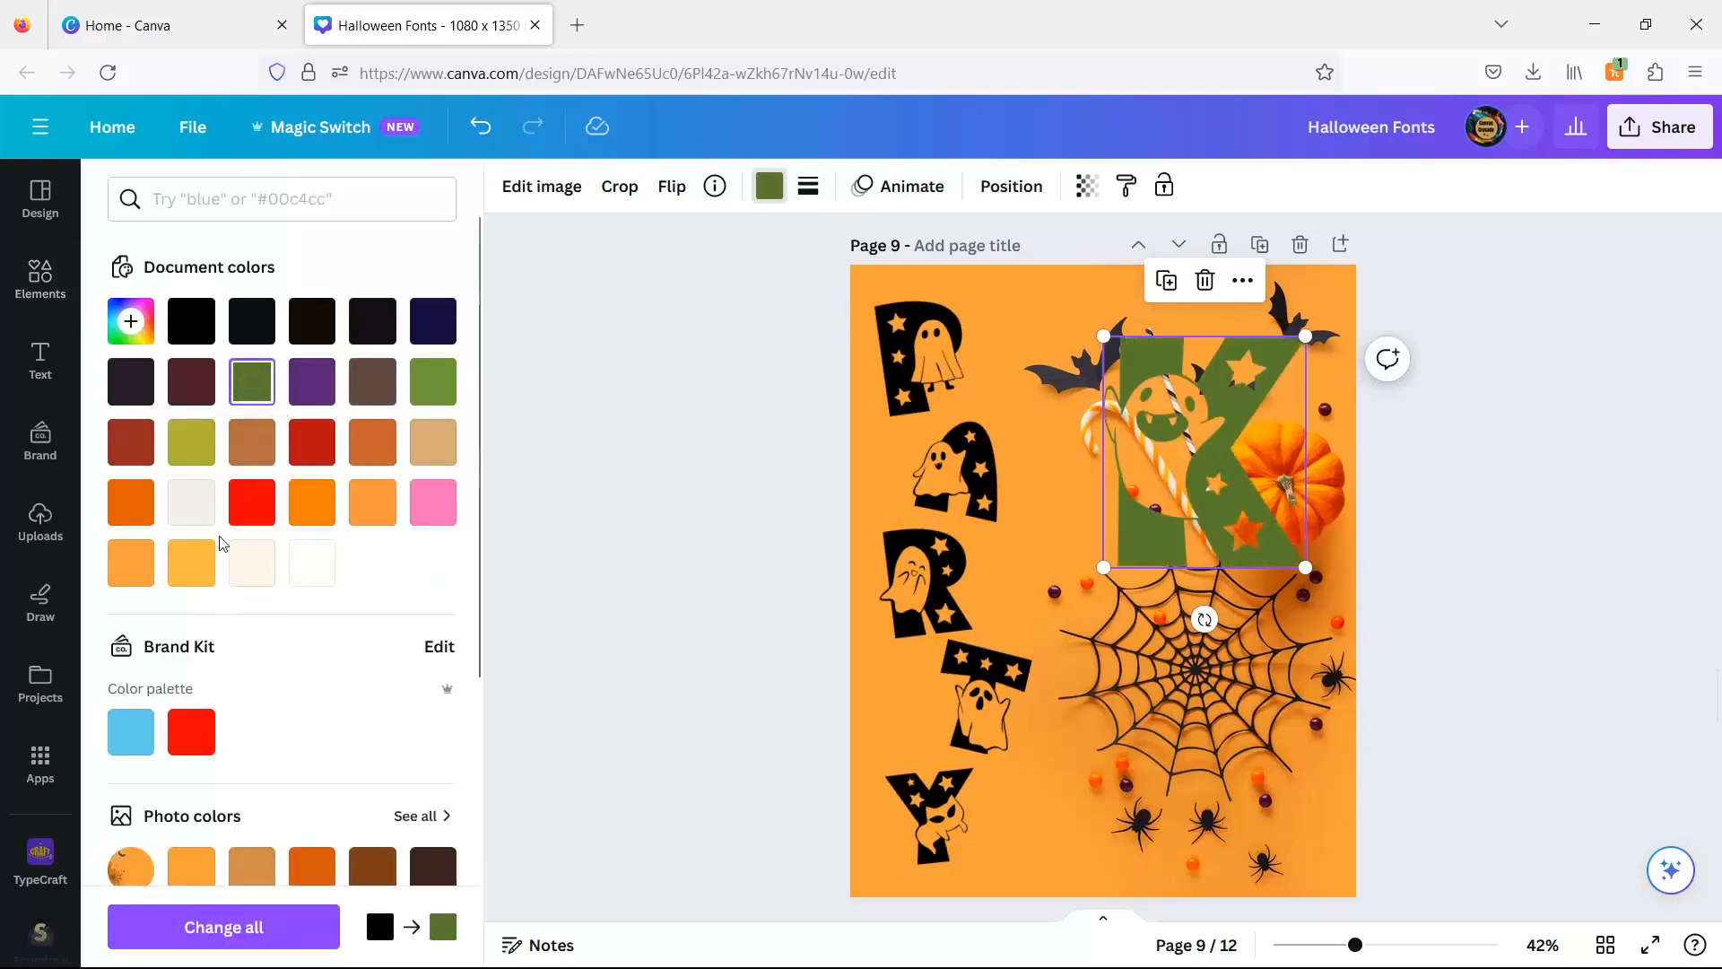
pyautogui.click(255, 507)
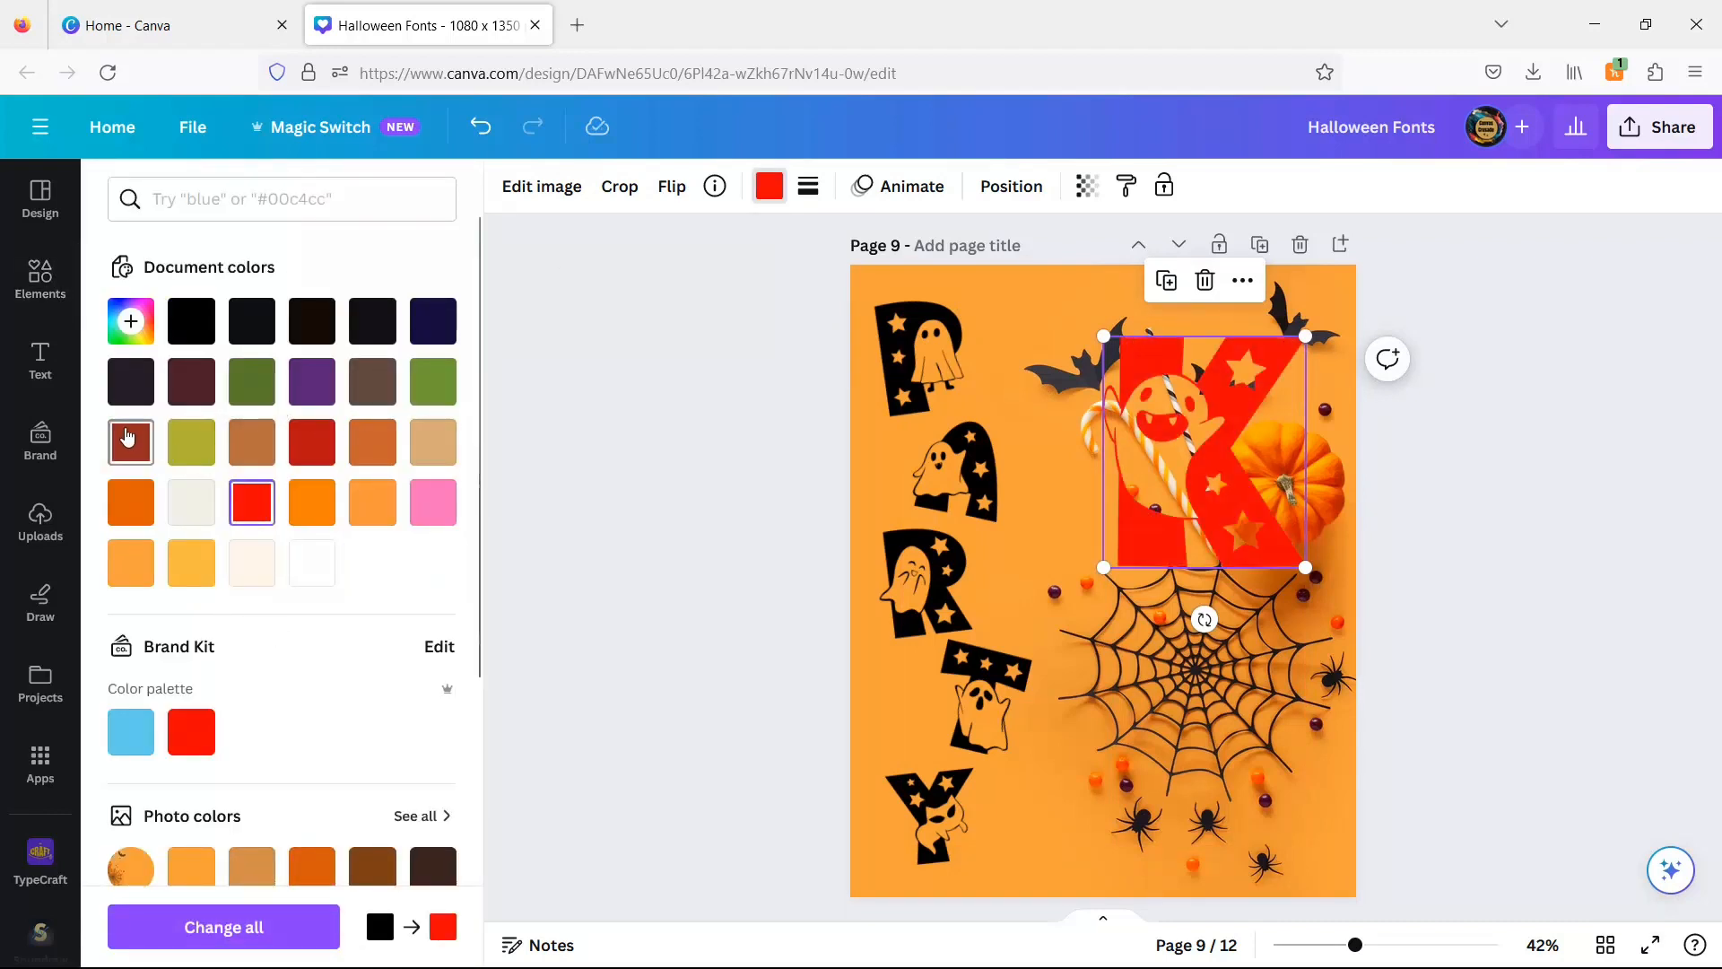
pyautogui.click(130, 439)
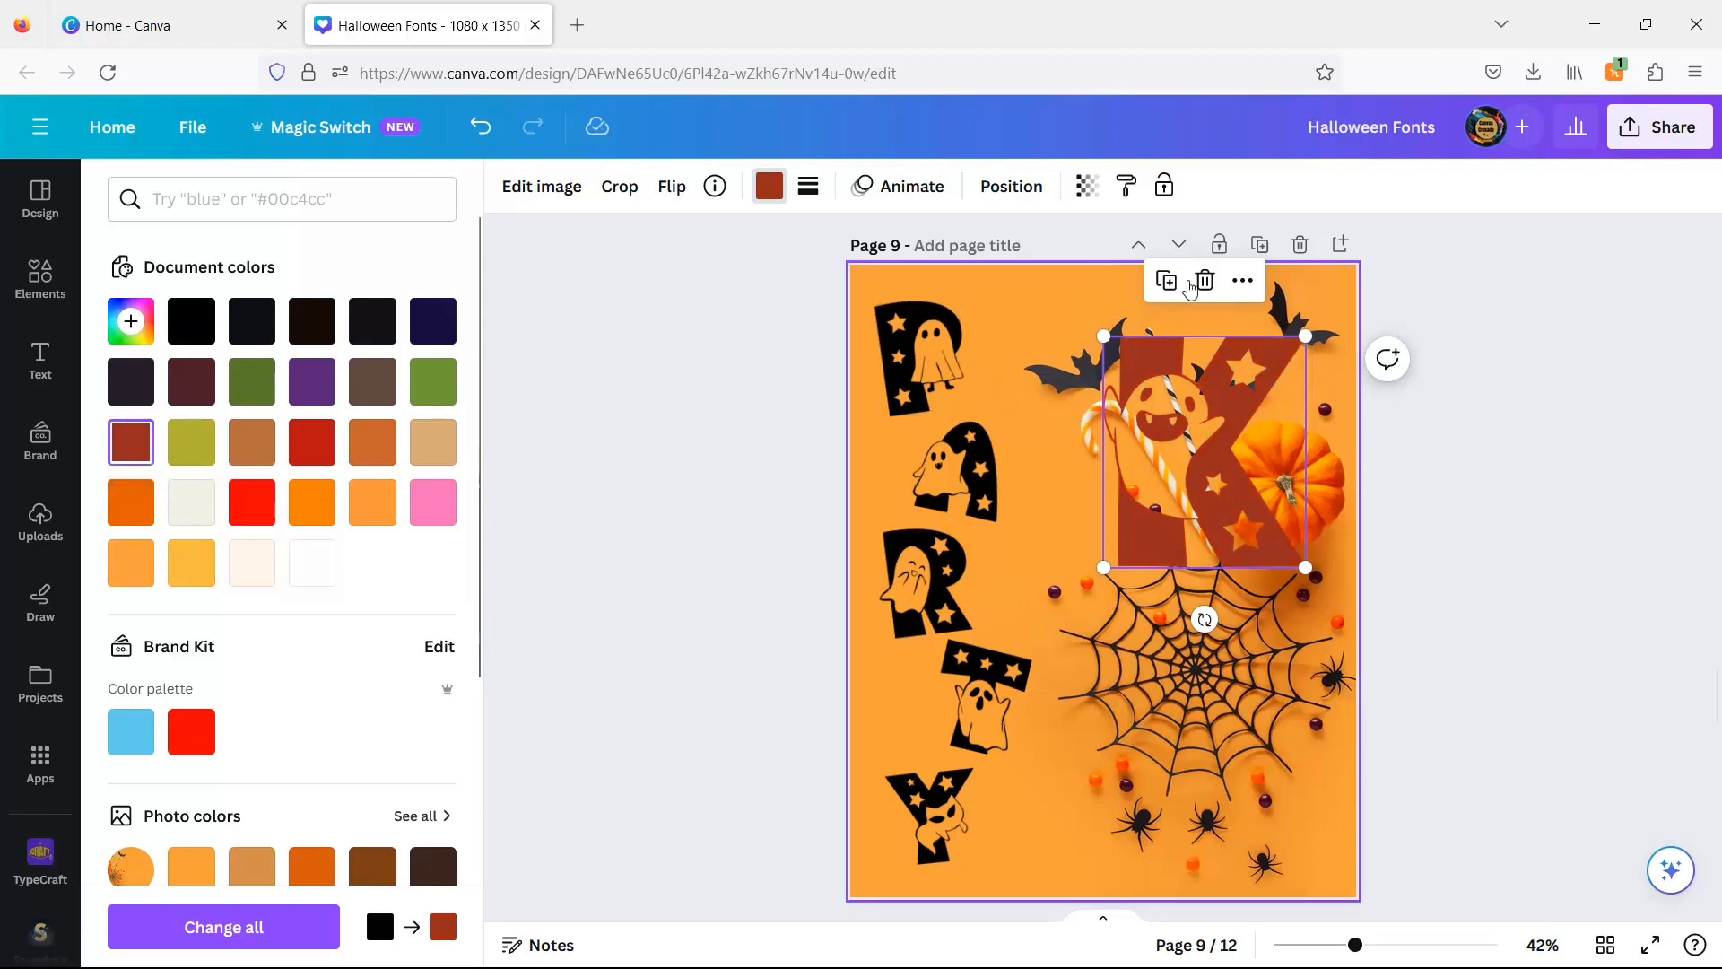
pyautogui.click(1204, 281)
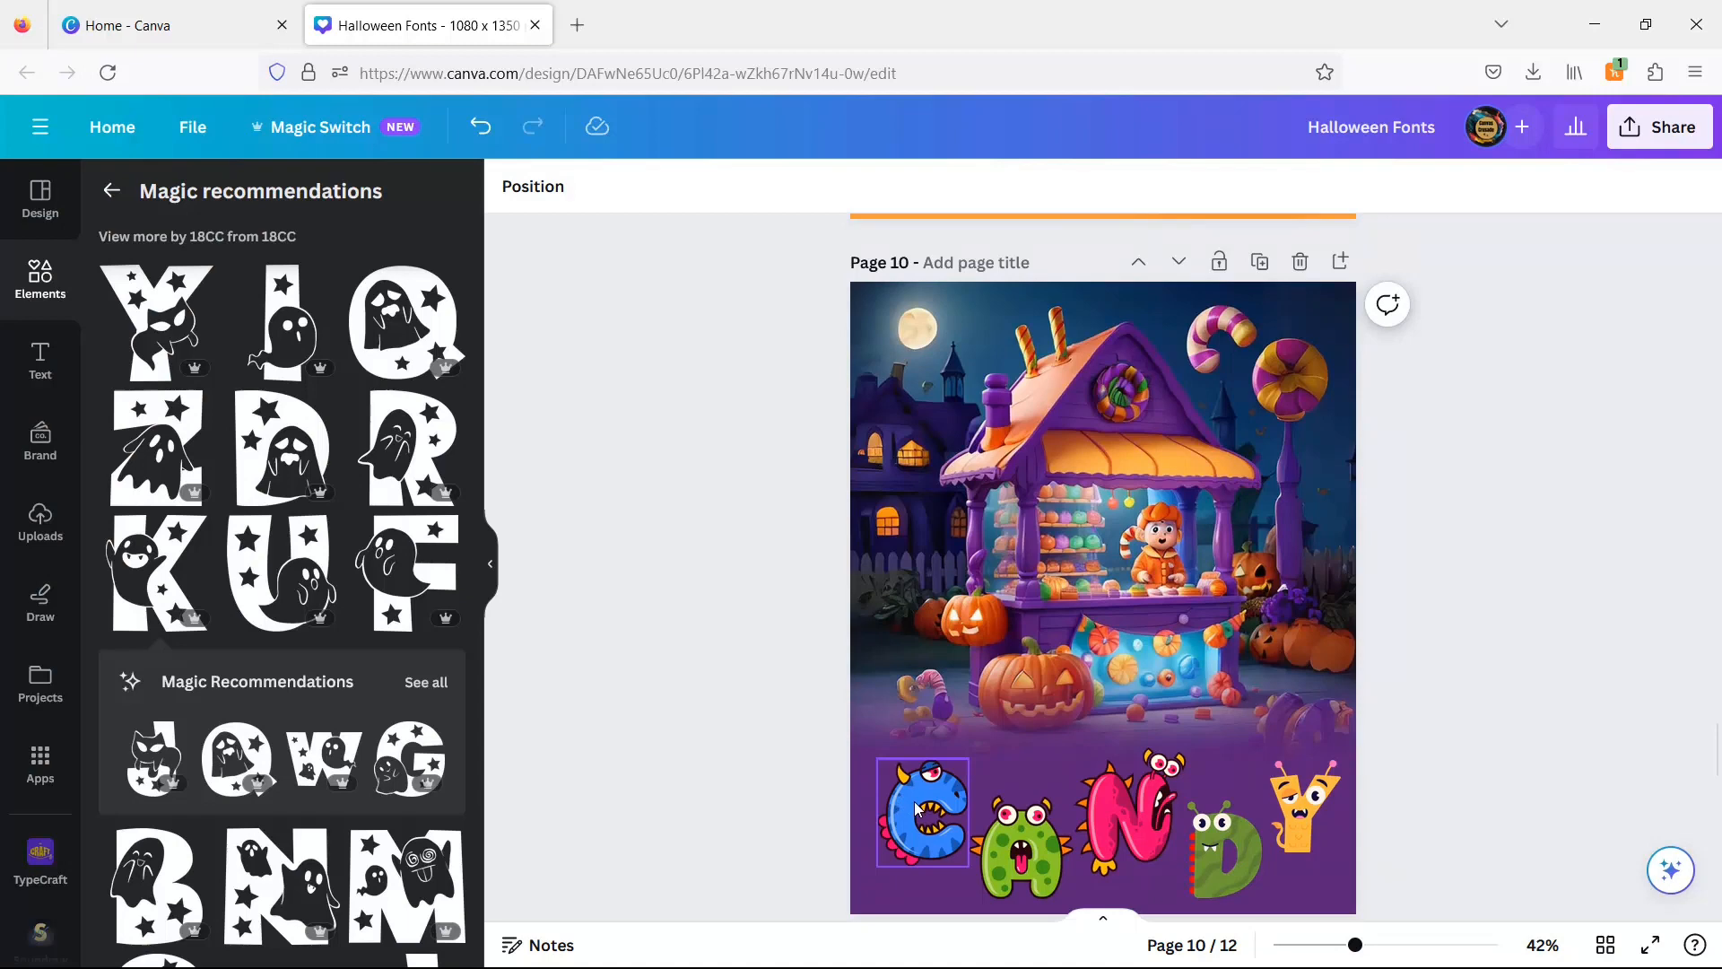
# Select the monster letter C on page 10 and search the elements for "monster halloween alphabet".
pyautogui.click(917, 807)
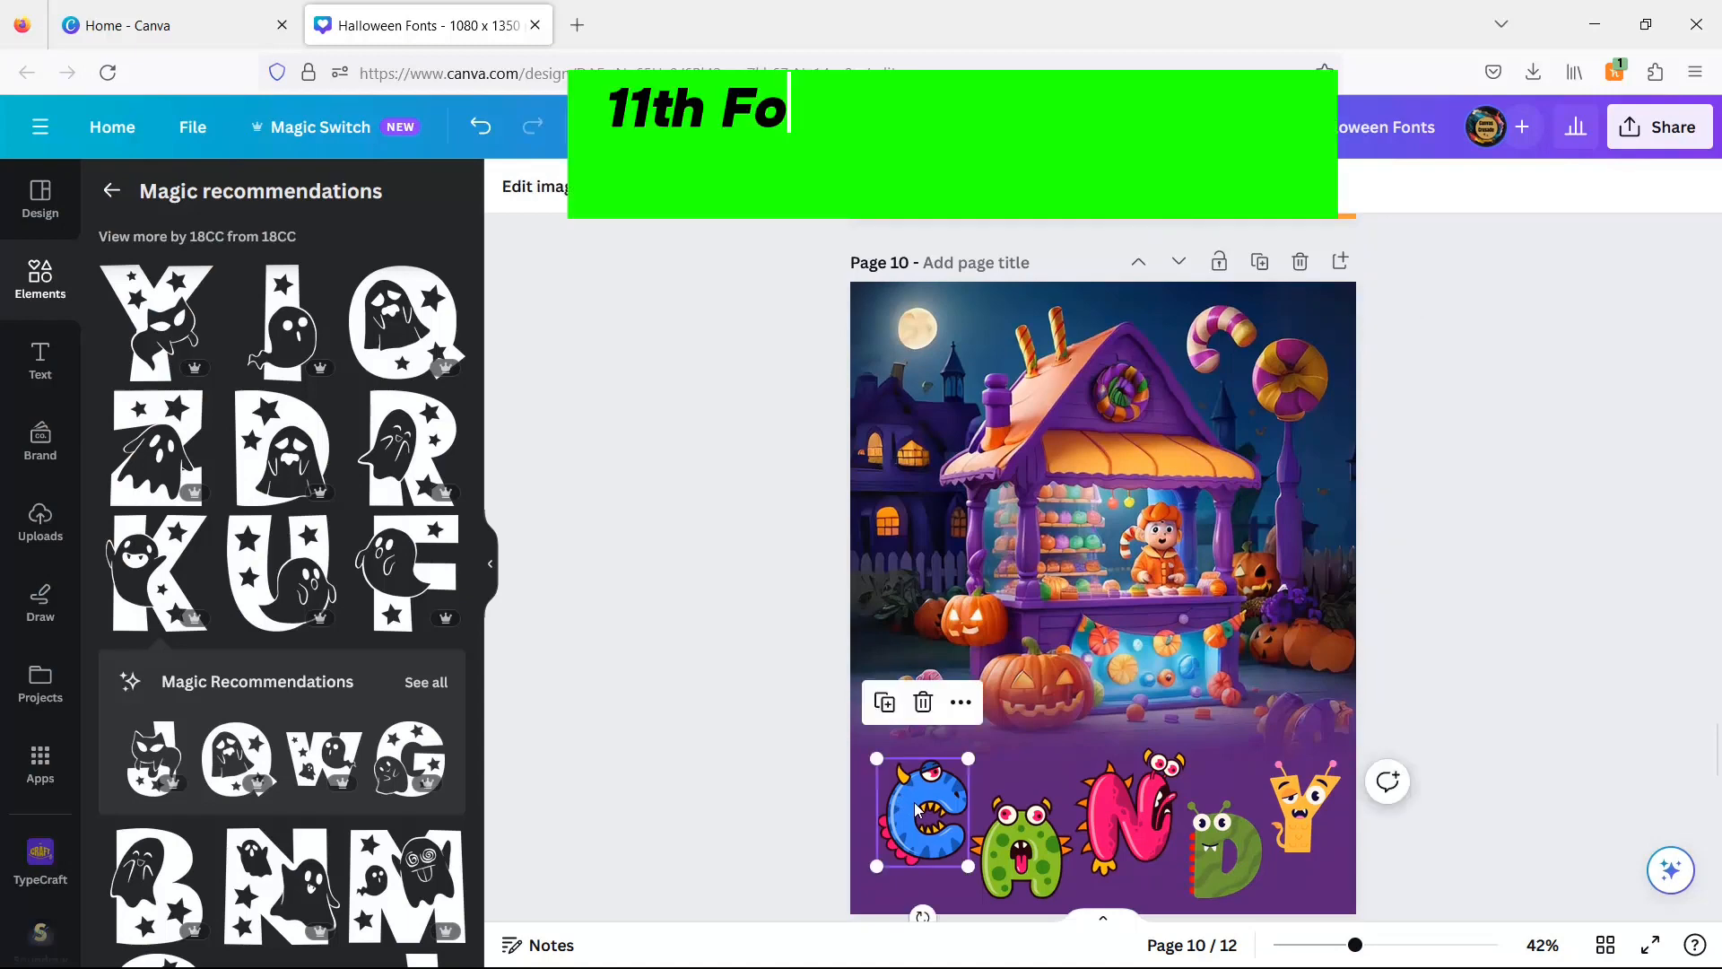
pyautogui.click(111, 192)
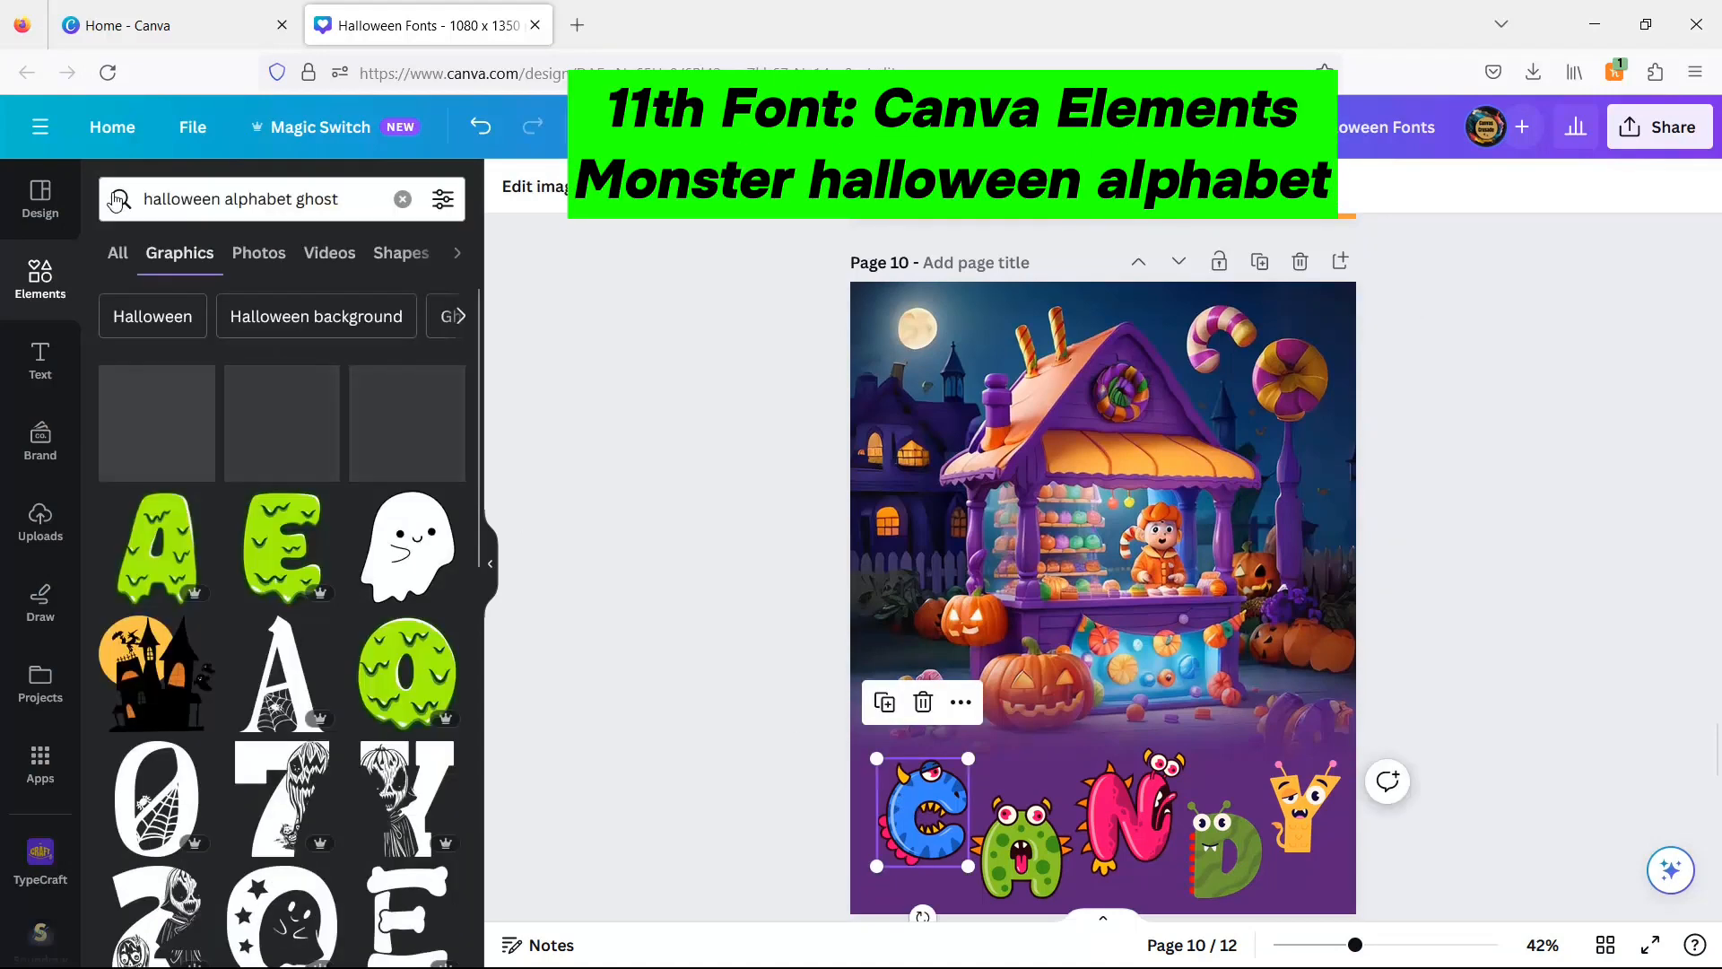
pyautogui.doubleClick(300, 197)
pyautogui.press('BackSpace')
pyautogui.press('BackSpace')
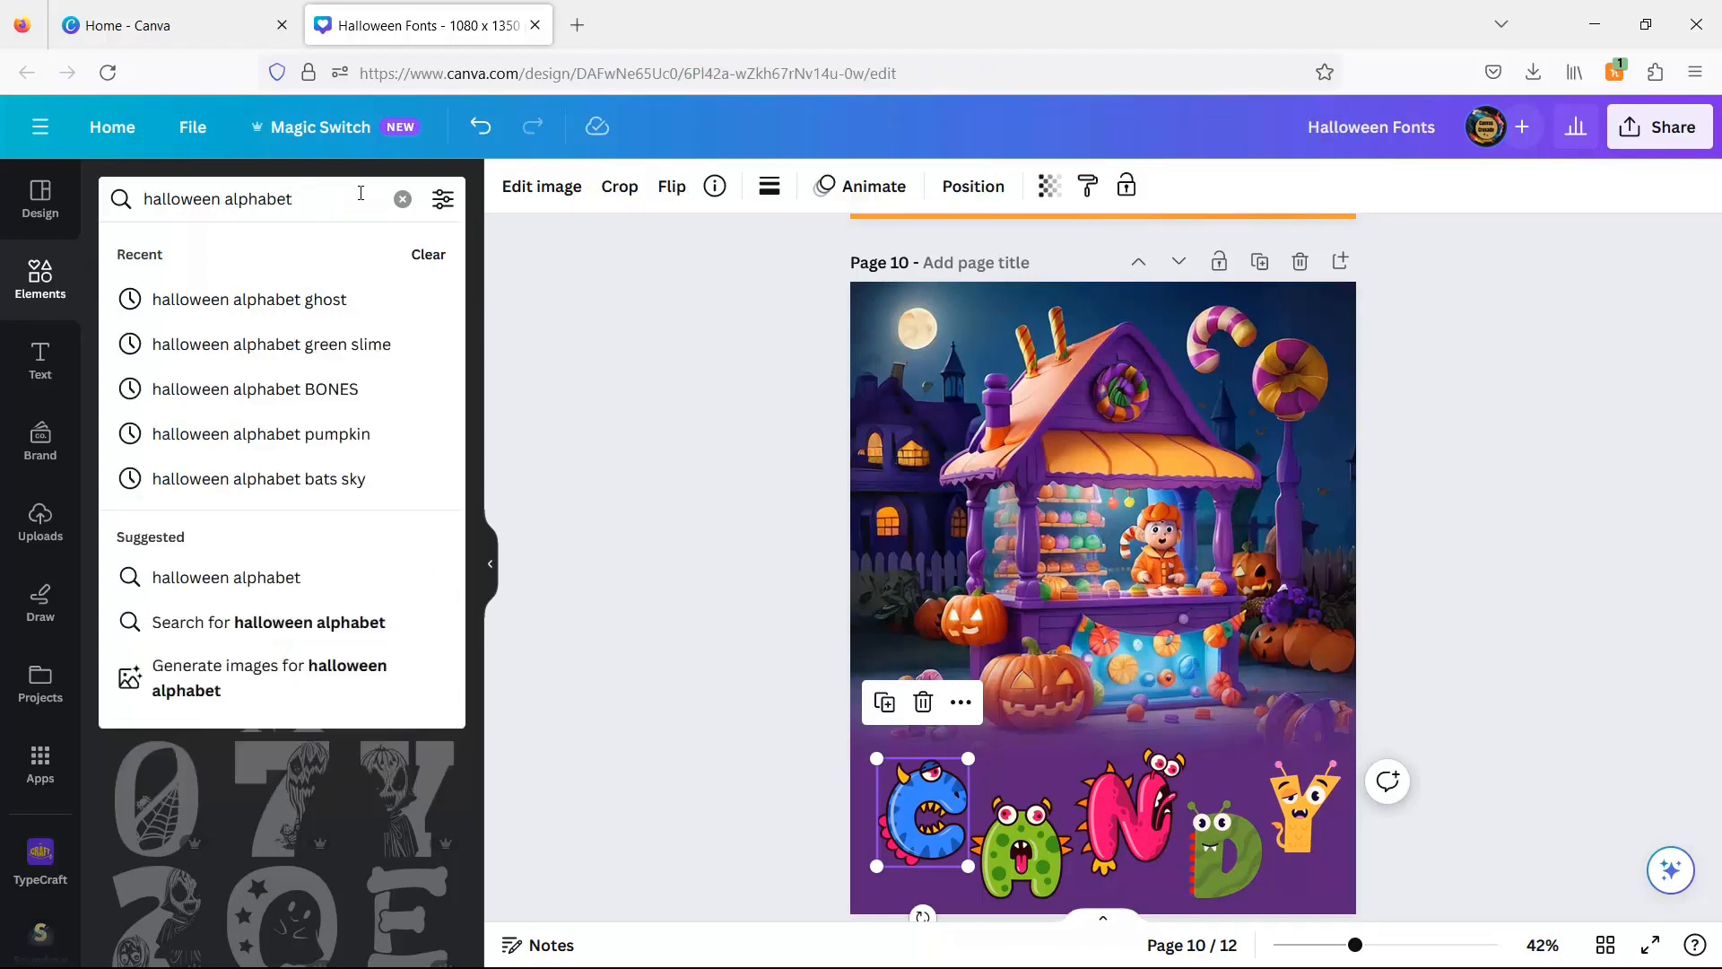
pyautogui.press('Home')
pyautogui.write('monster')
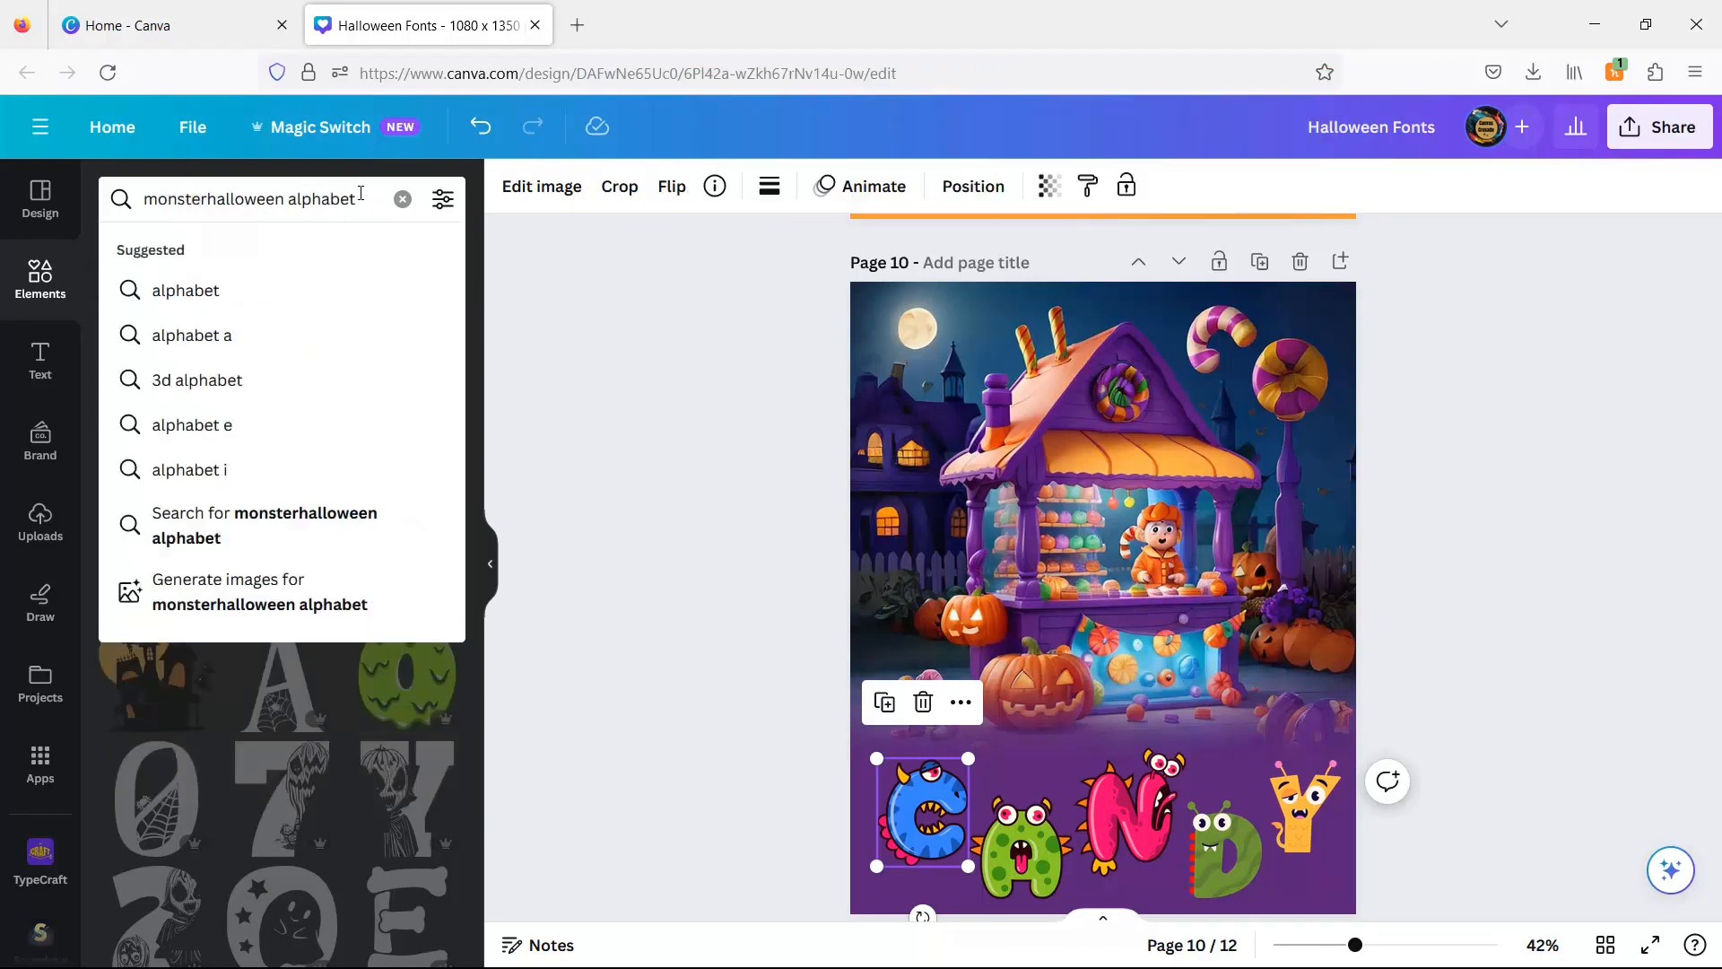
pyautogui.press('Return')
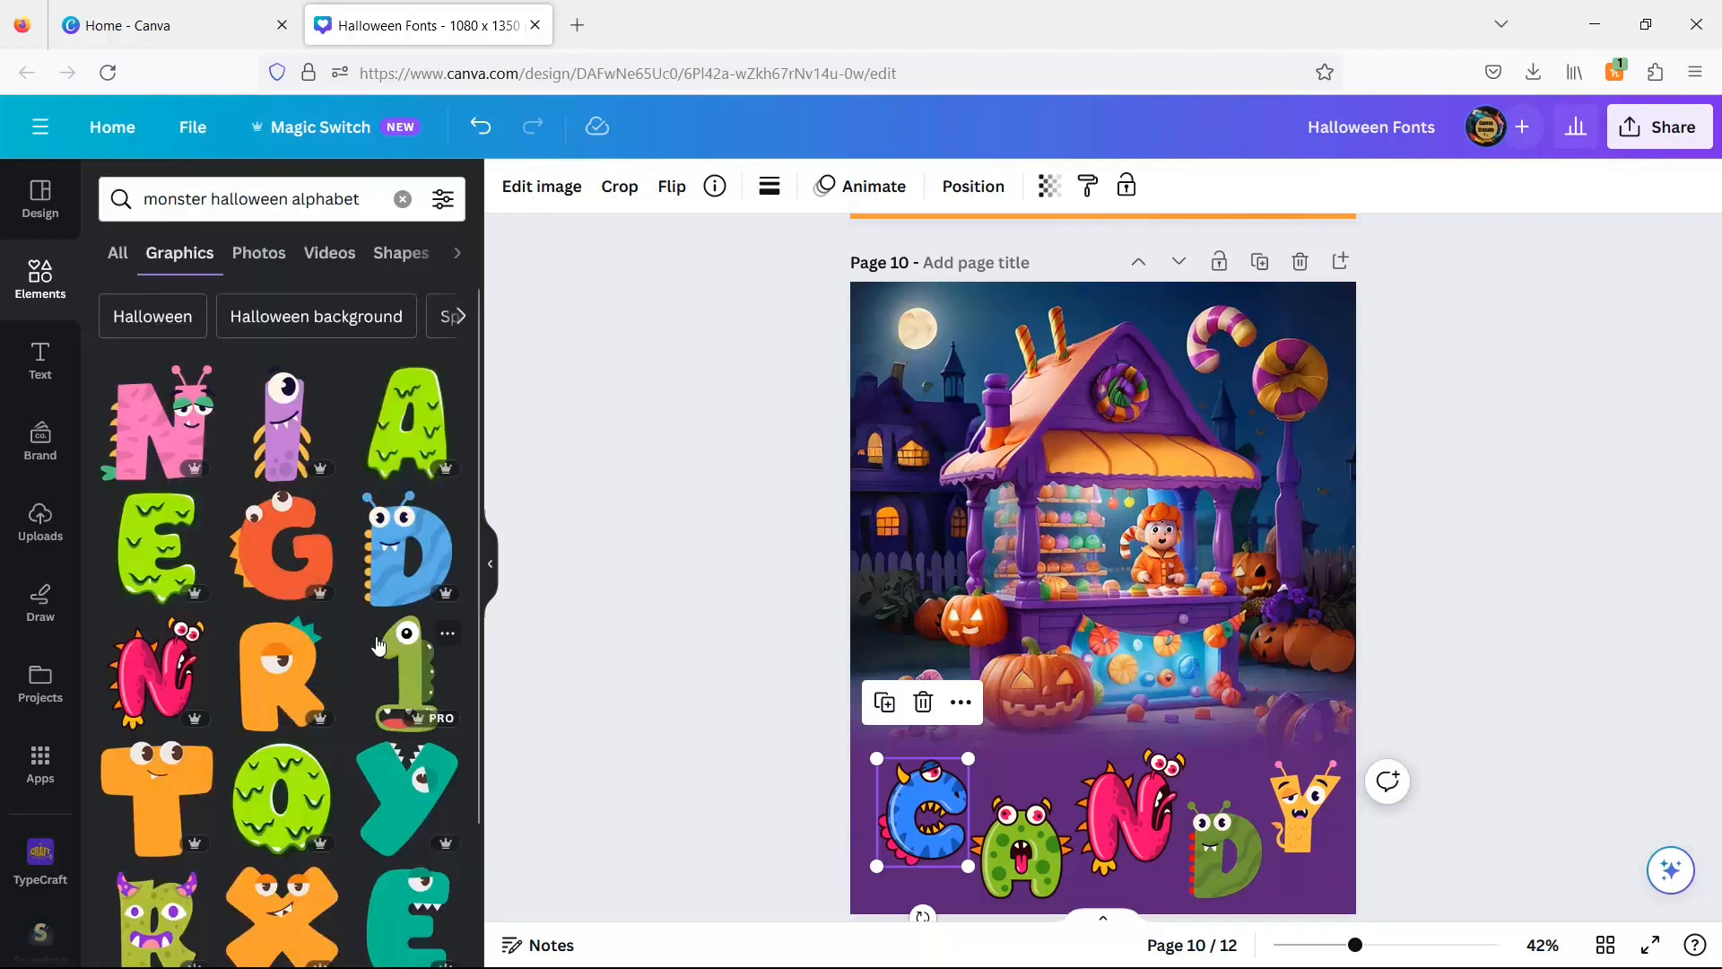
pyautogui.scroll(-2, 377, 651)
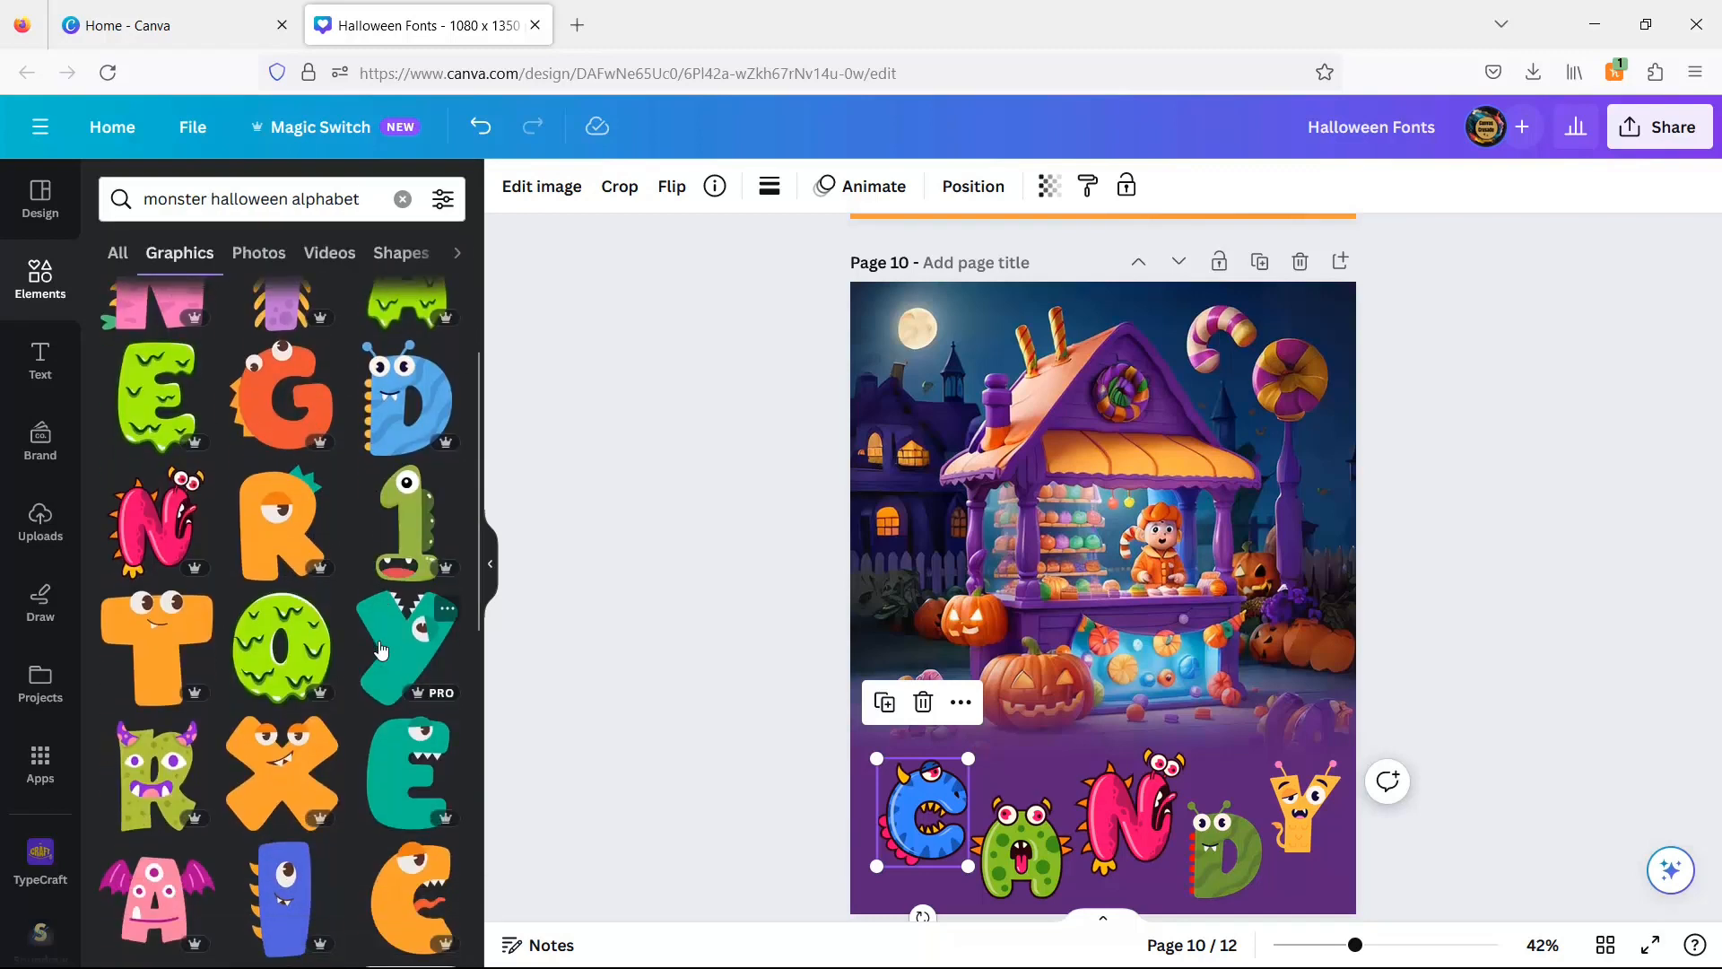
# Try an enlarged pink monster letter N on page 10, delete it and show all the elements recommended for it.
pyautogui.click(150, 527)
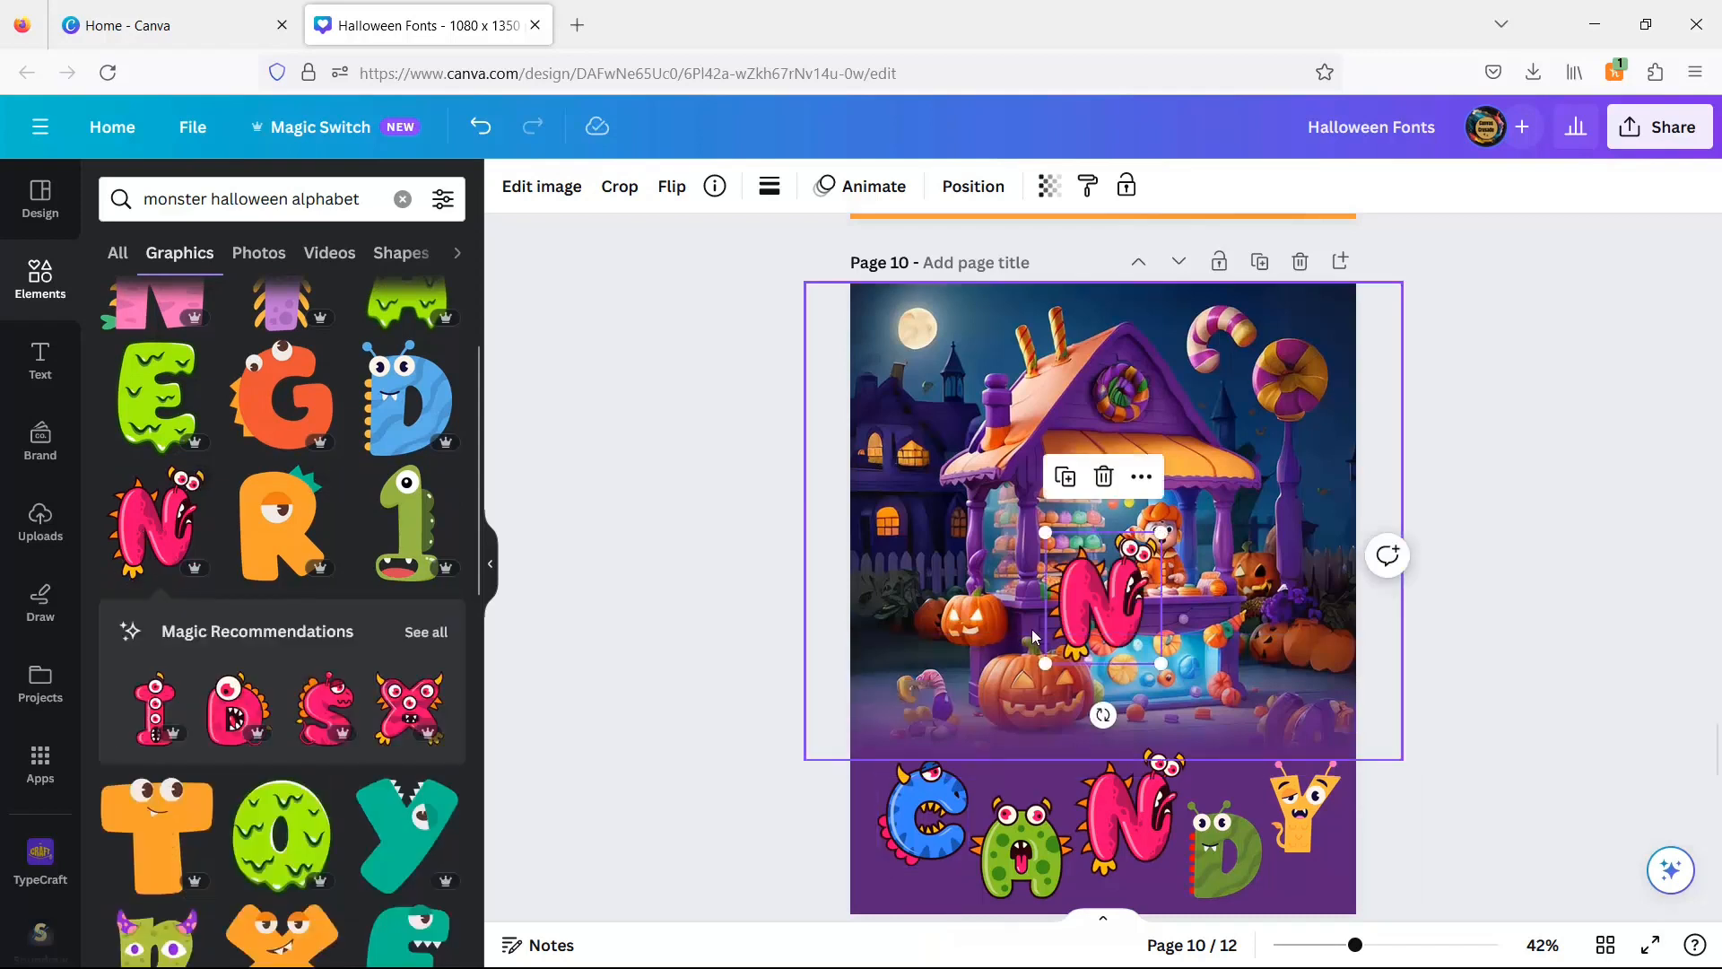
pyautogui.moveTo(1047, 664); pyautogui.dragTo(968, 750)
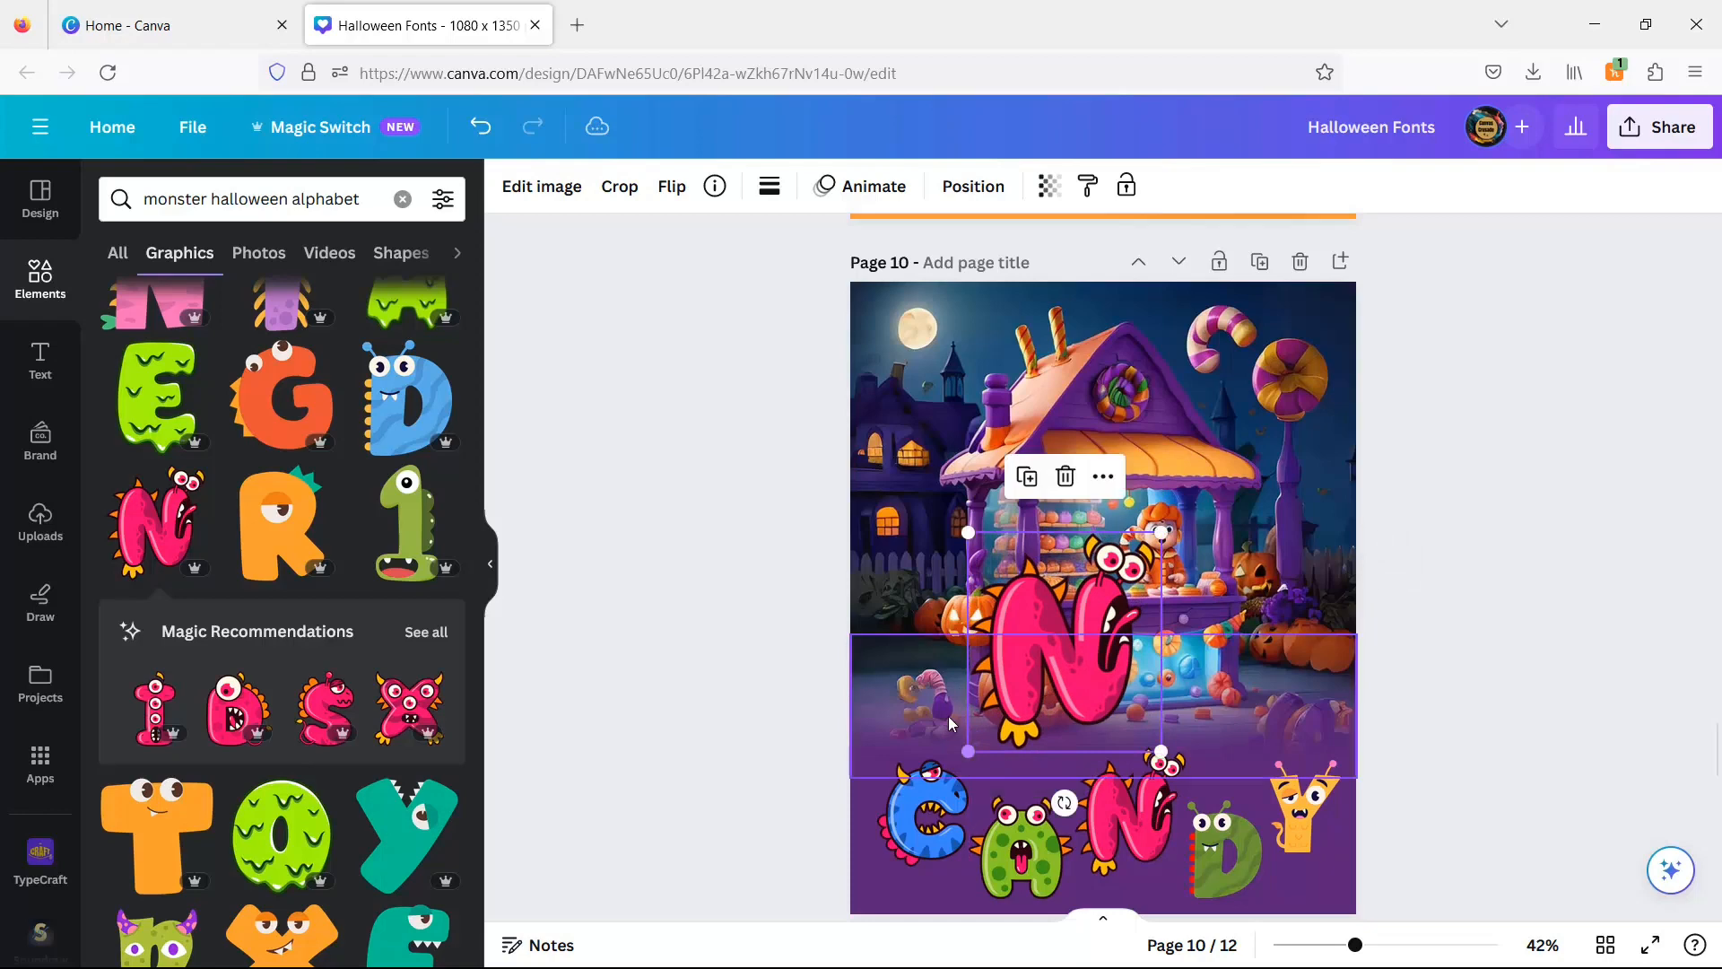
pyautogui.click(1076, 479)
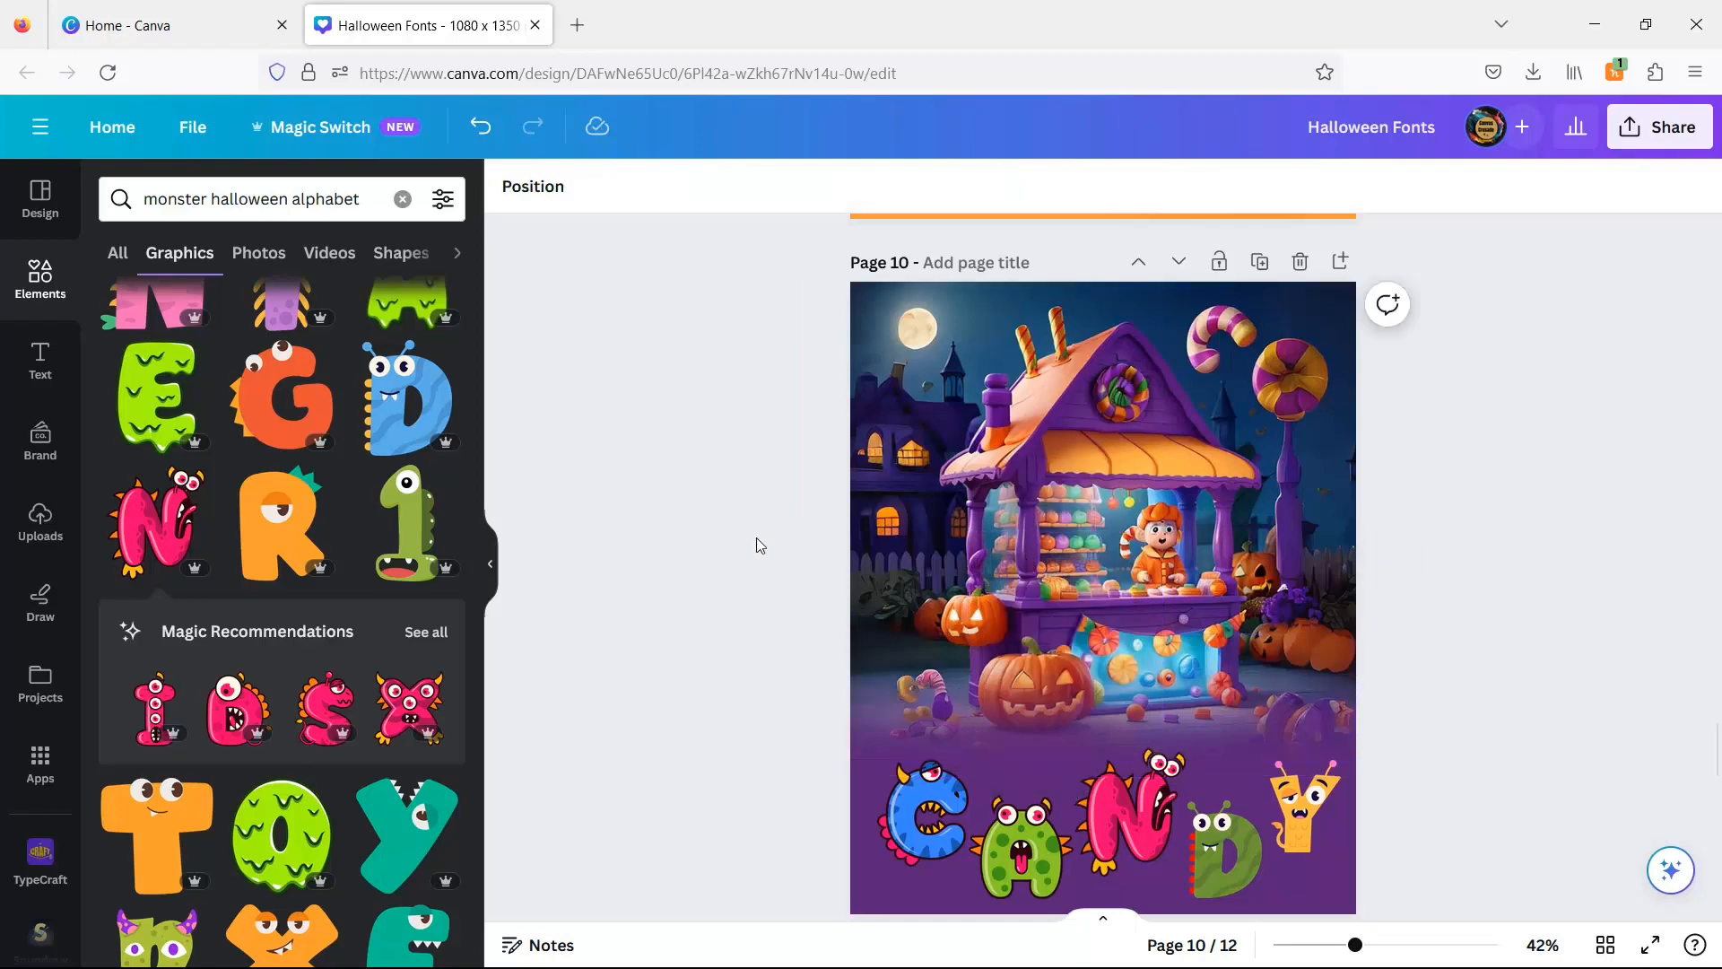
pyautogui.click(426, 632)
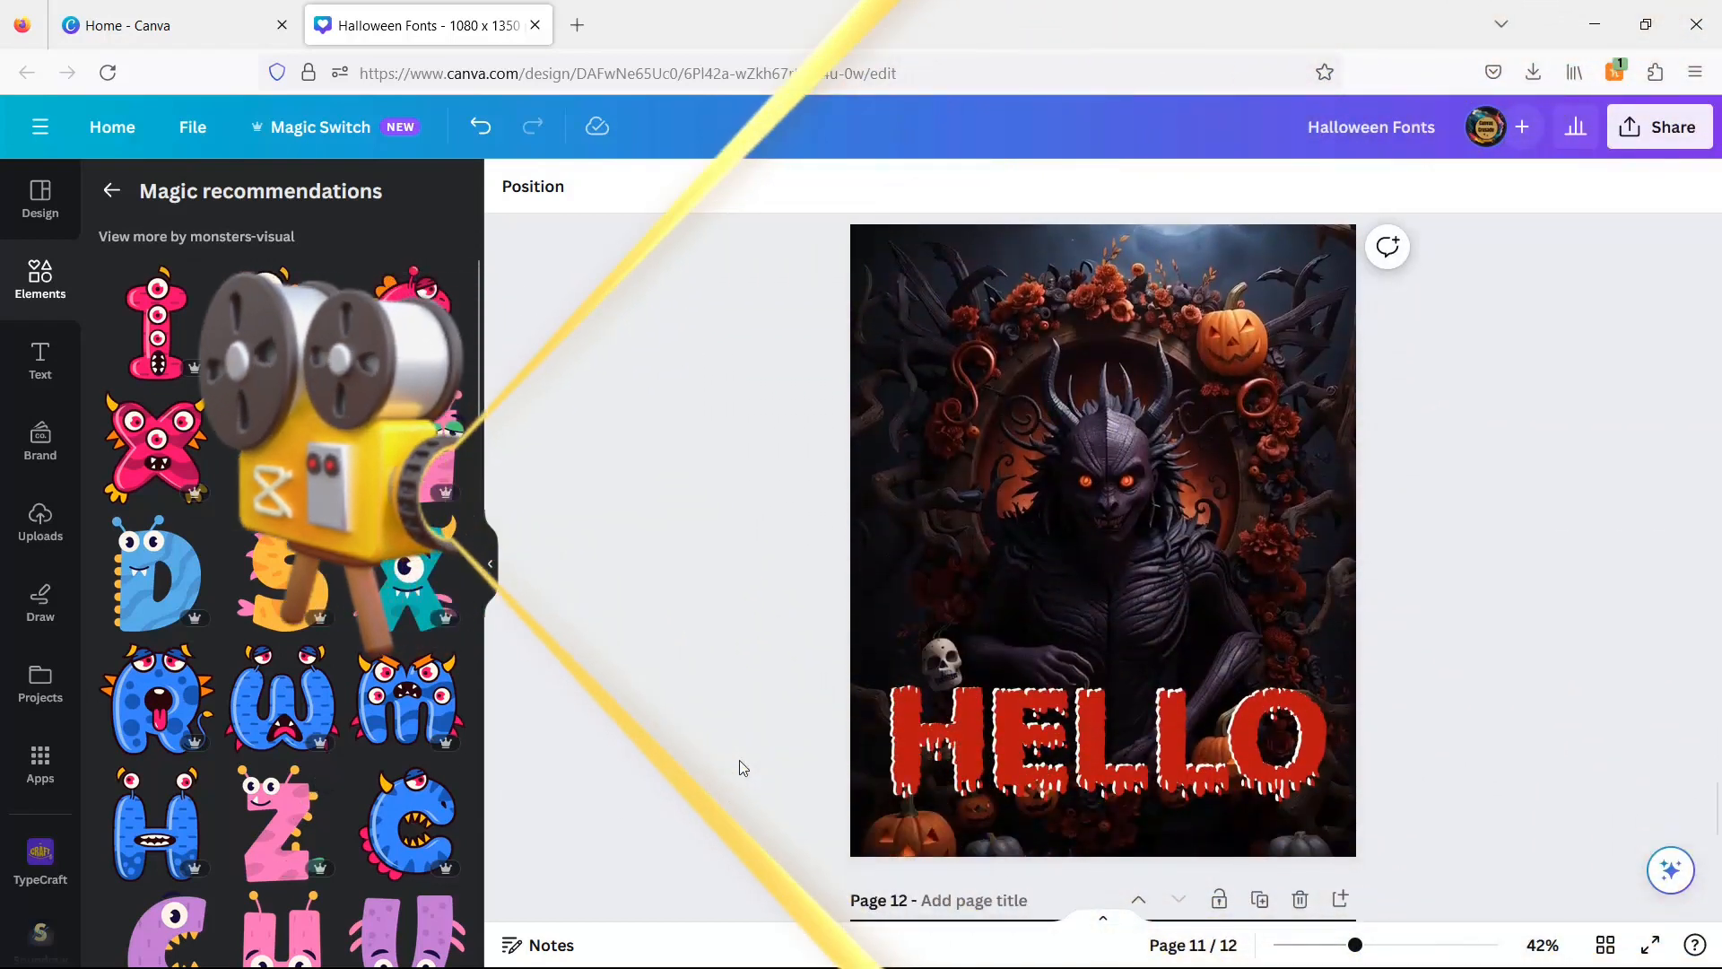
# Move the red letter H of HELLO on page 11 off its white copy and back into place.
pyautogui.scroll(1, 737, 756)
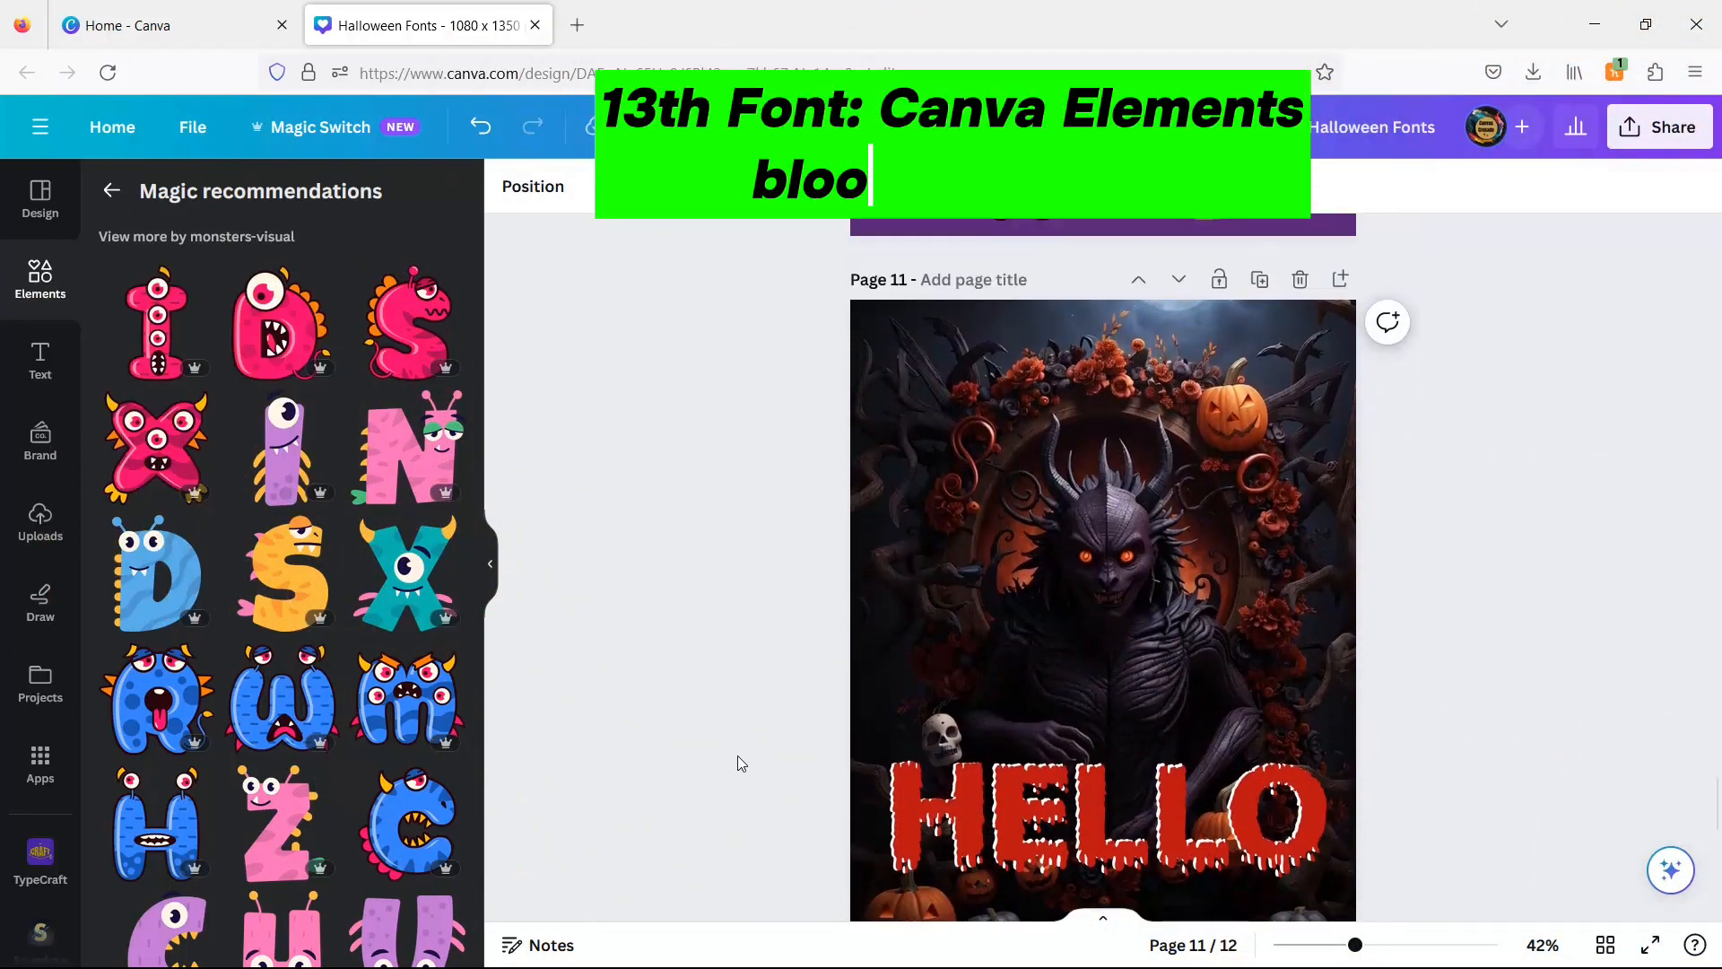
pyautogui.click(1118, 671)
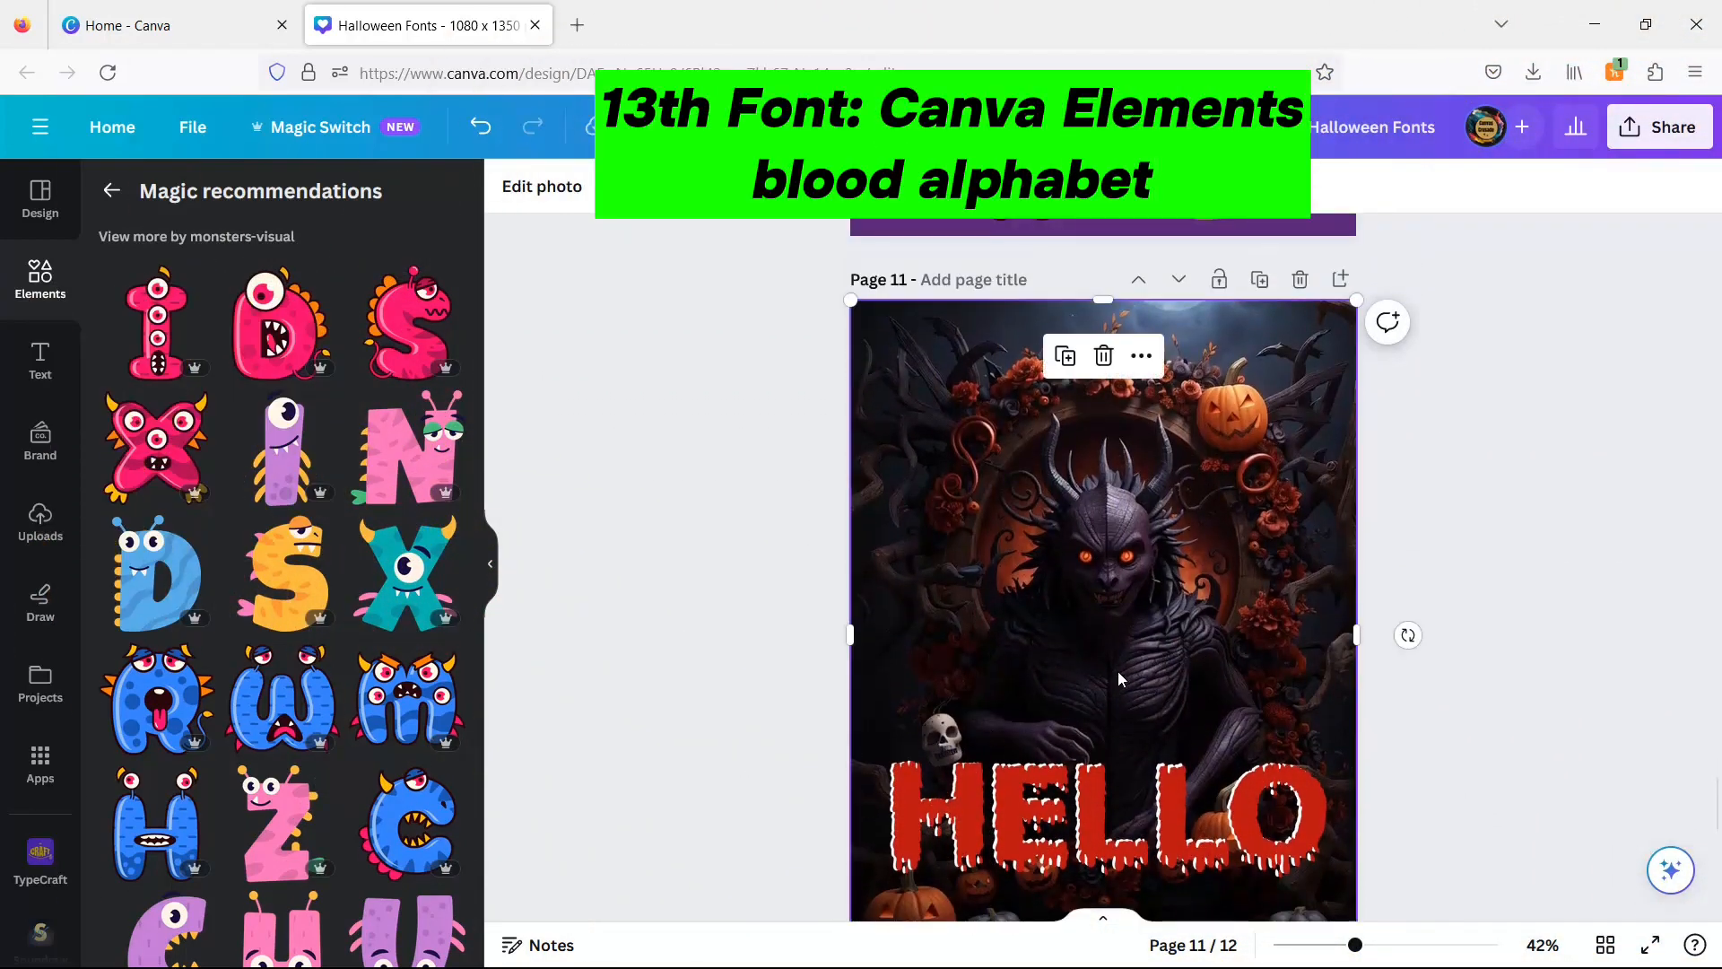
pyautogui.click(976, 798)
pyautogui.moveTo(982, 760); pyautogui.dragTo(976, 797)
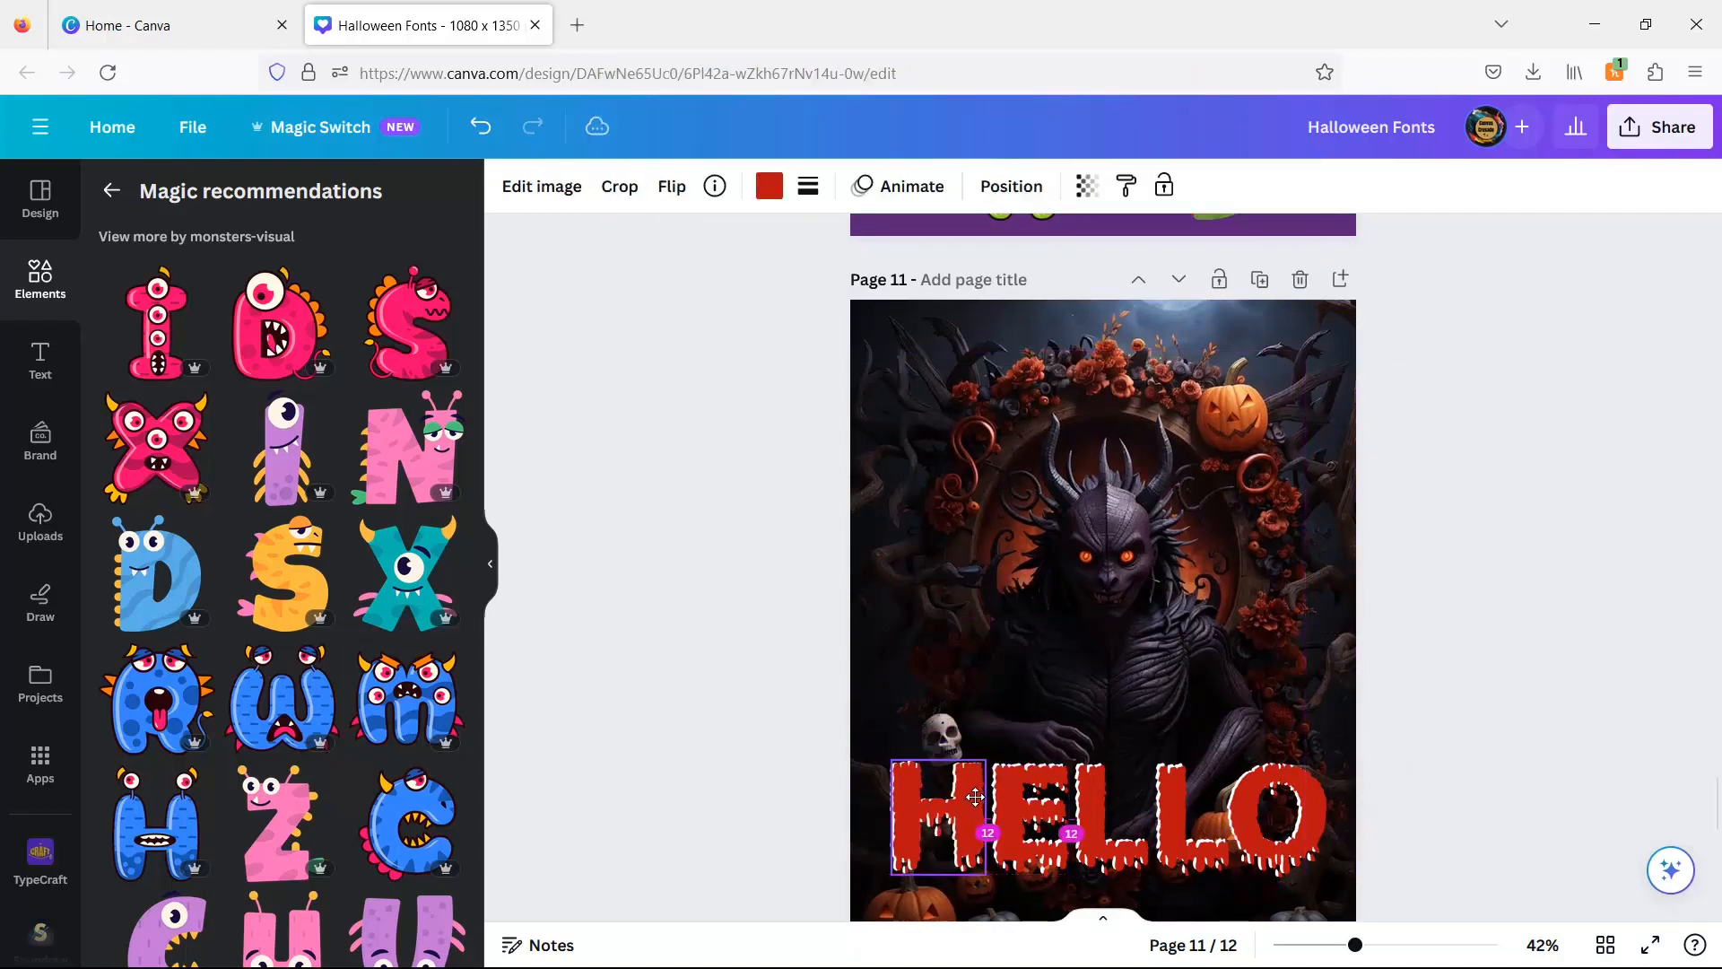
pyautogui.click(886, 542)
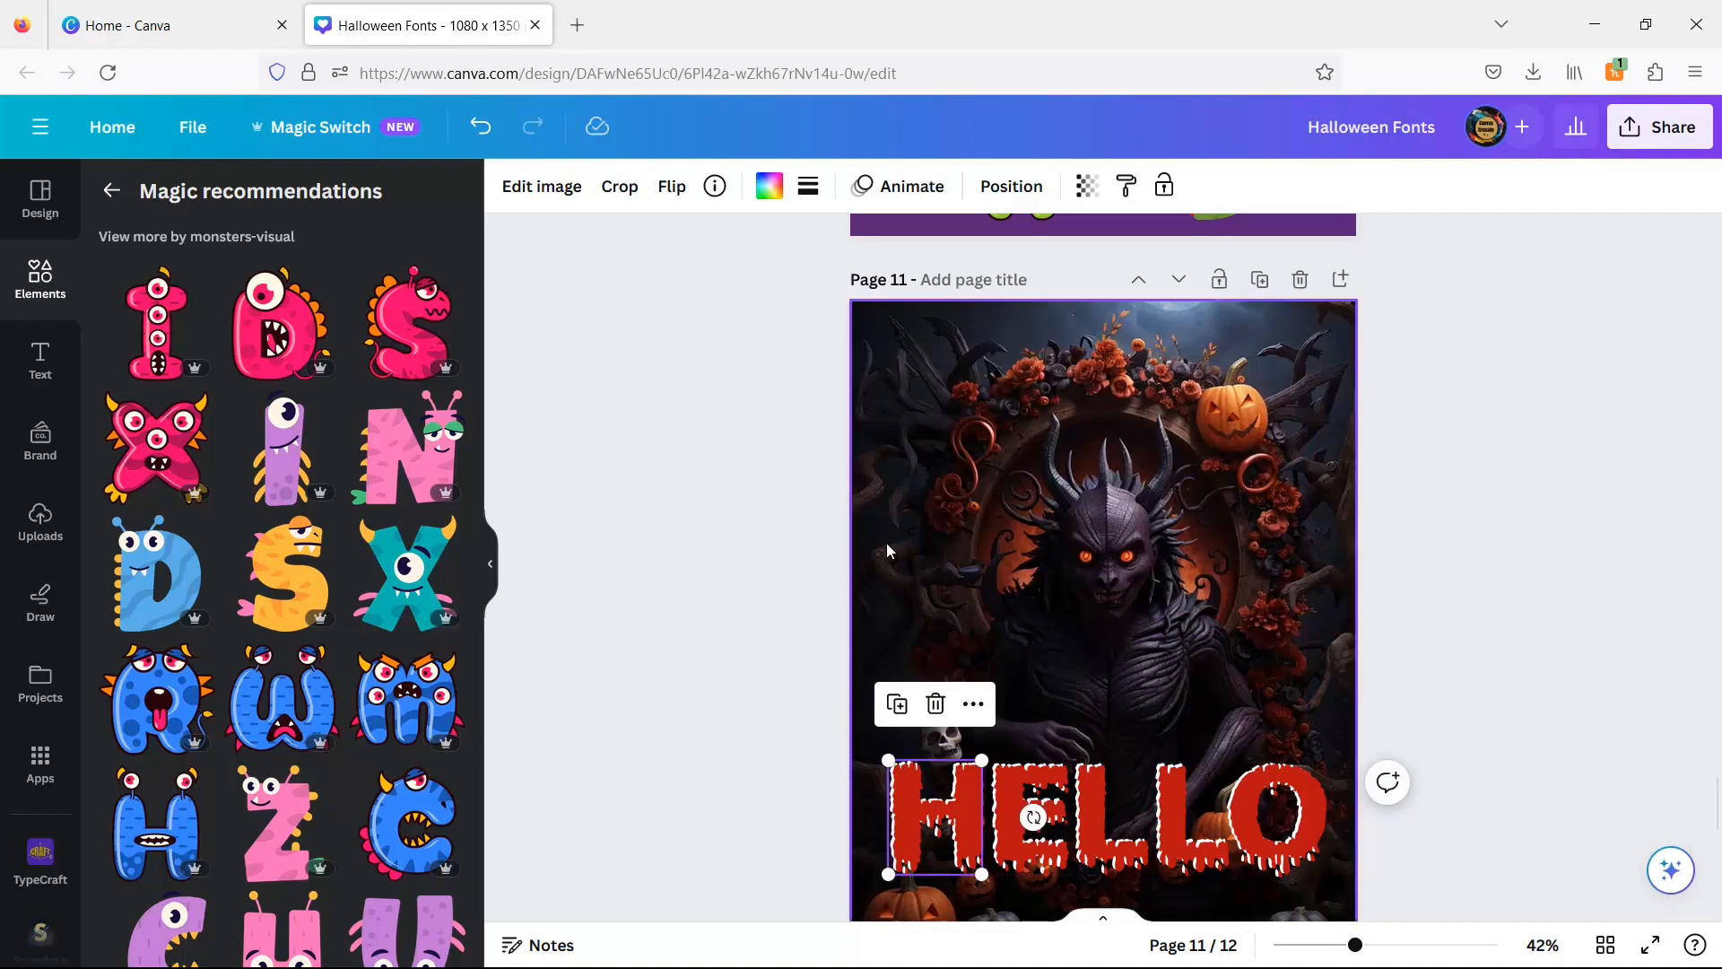
# Leave the recommendations and search the elements for "blood alphabet".
pyautogui.click(112, 191)
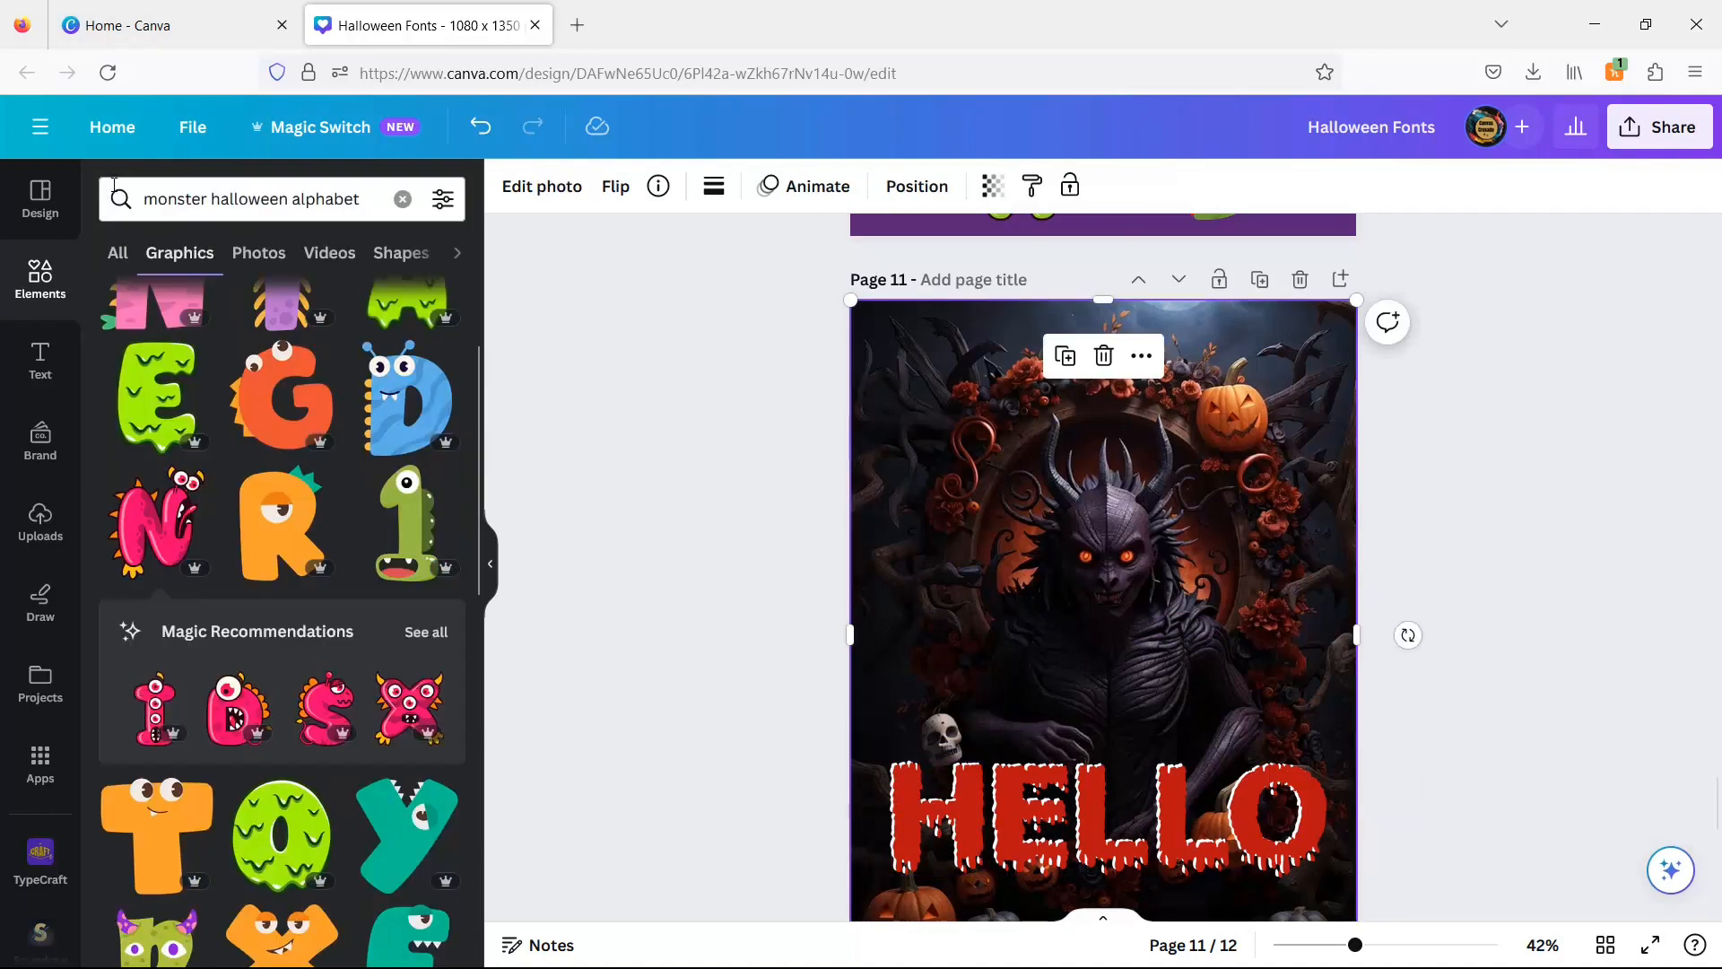
pyautogui.moveTo(287, 199); pyautogui.dragTo(67, 192)
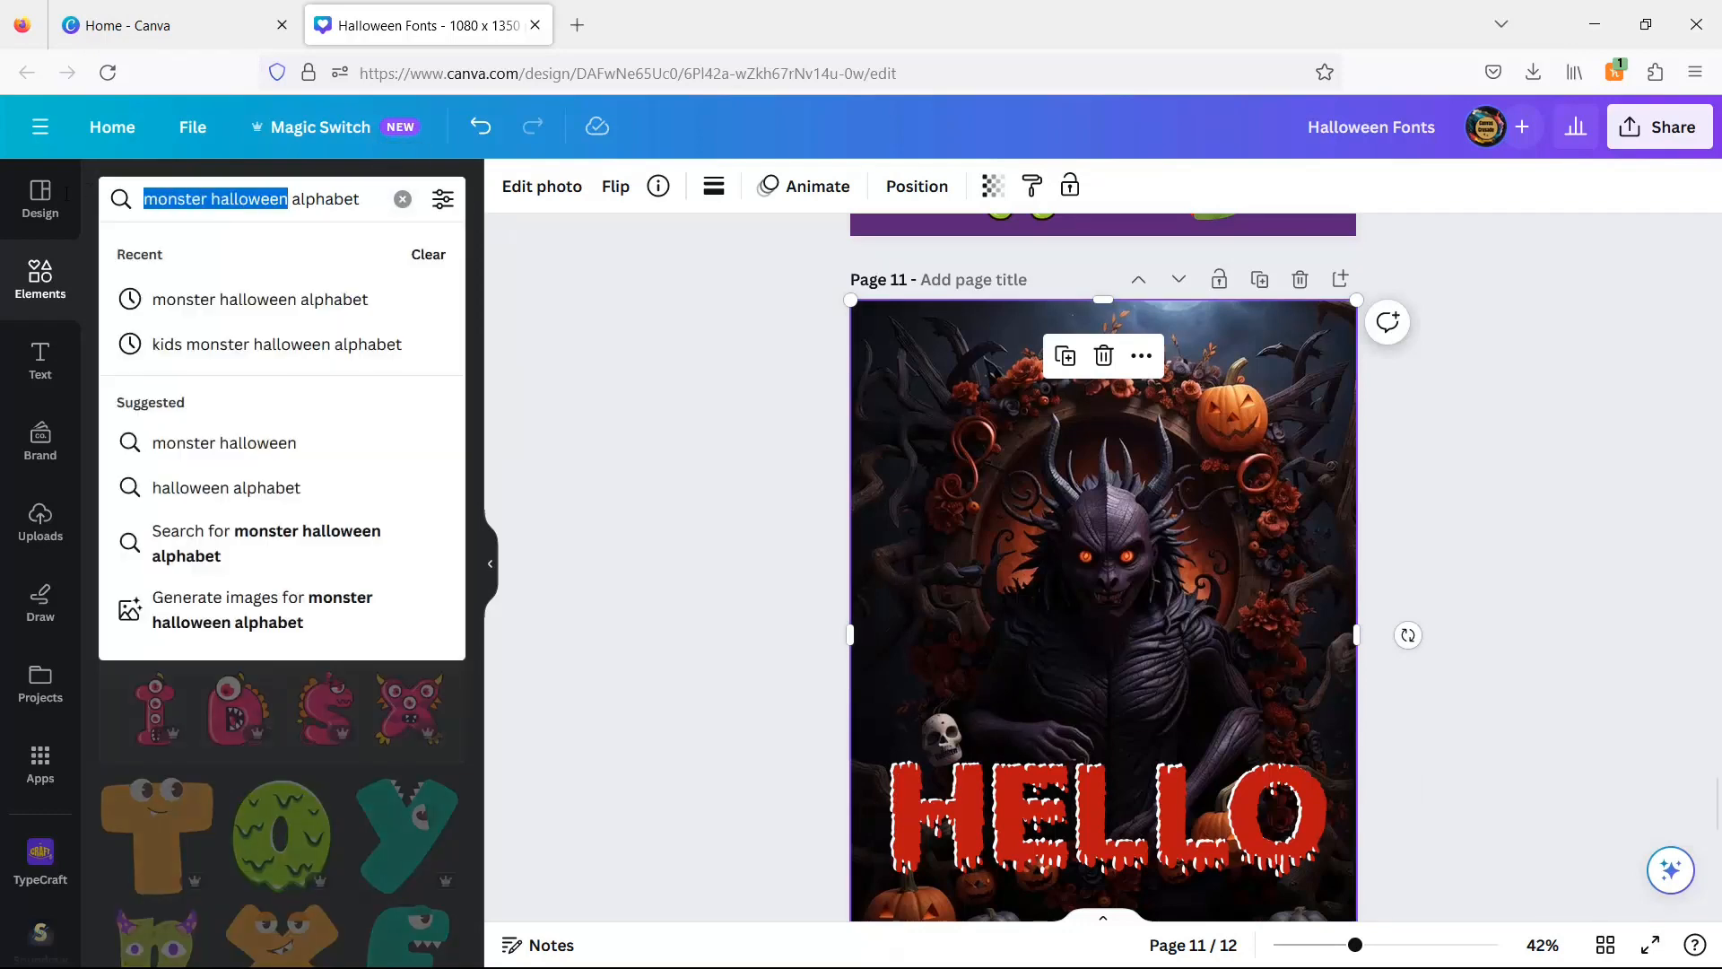
pyautogui.write('blood')
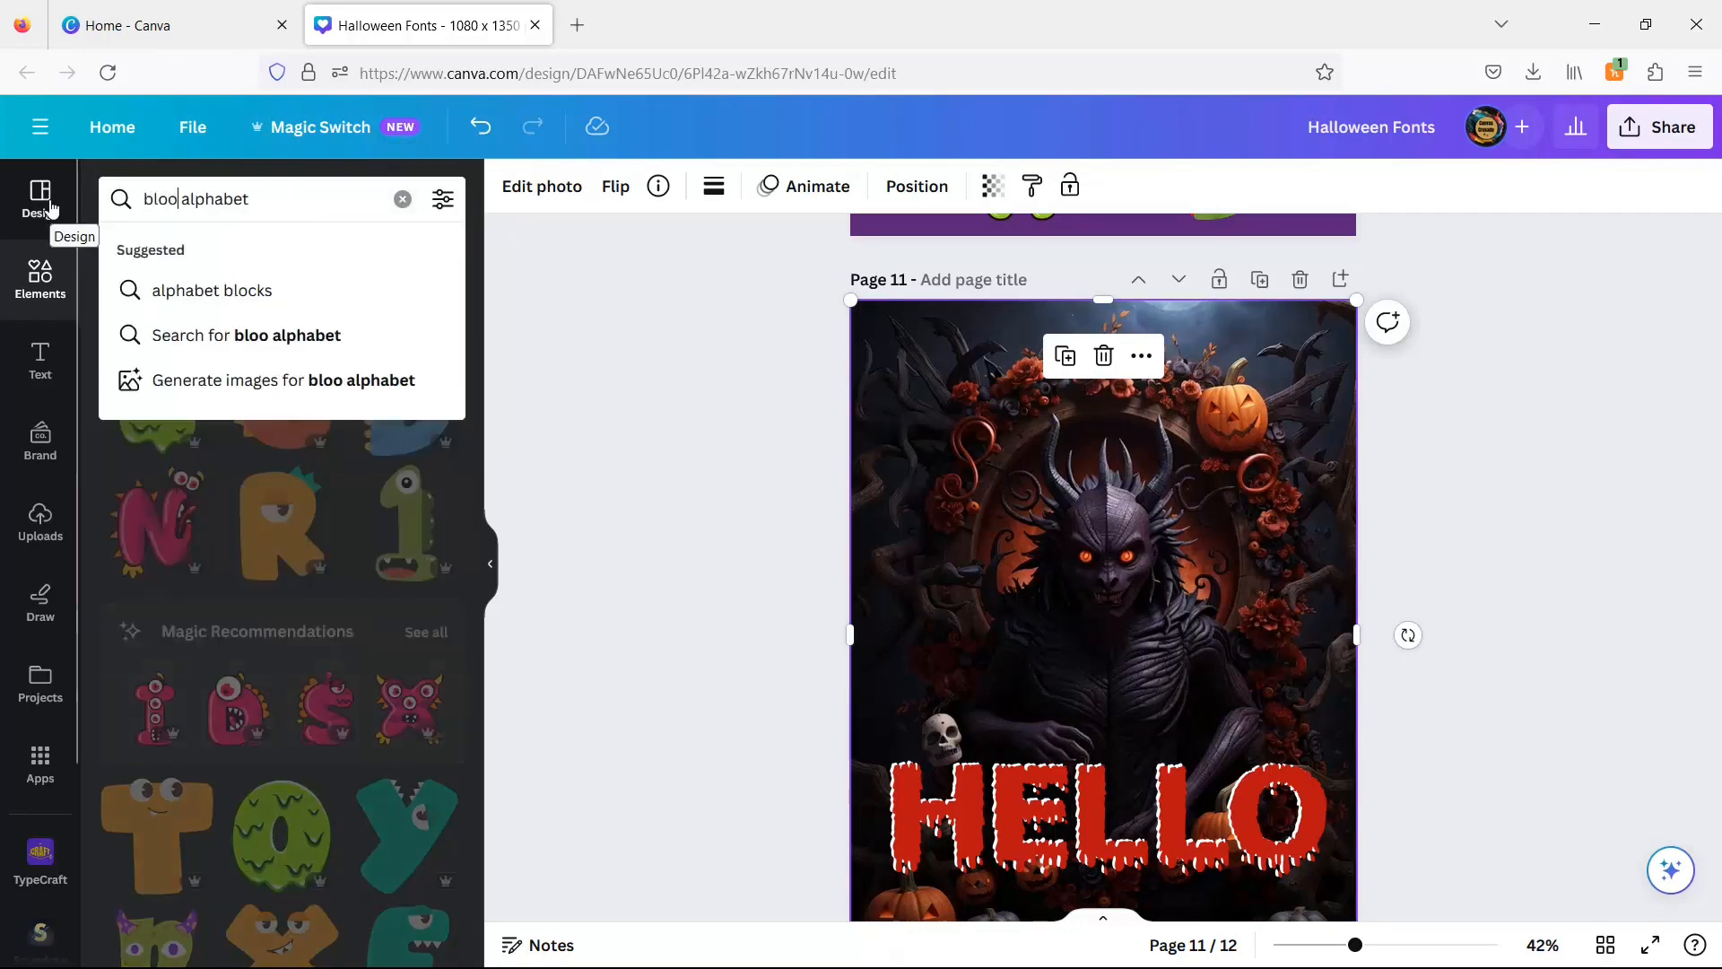
pyautogui.press('Return')
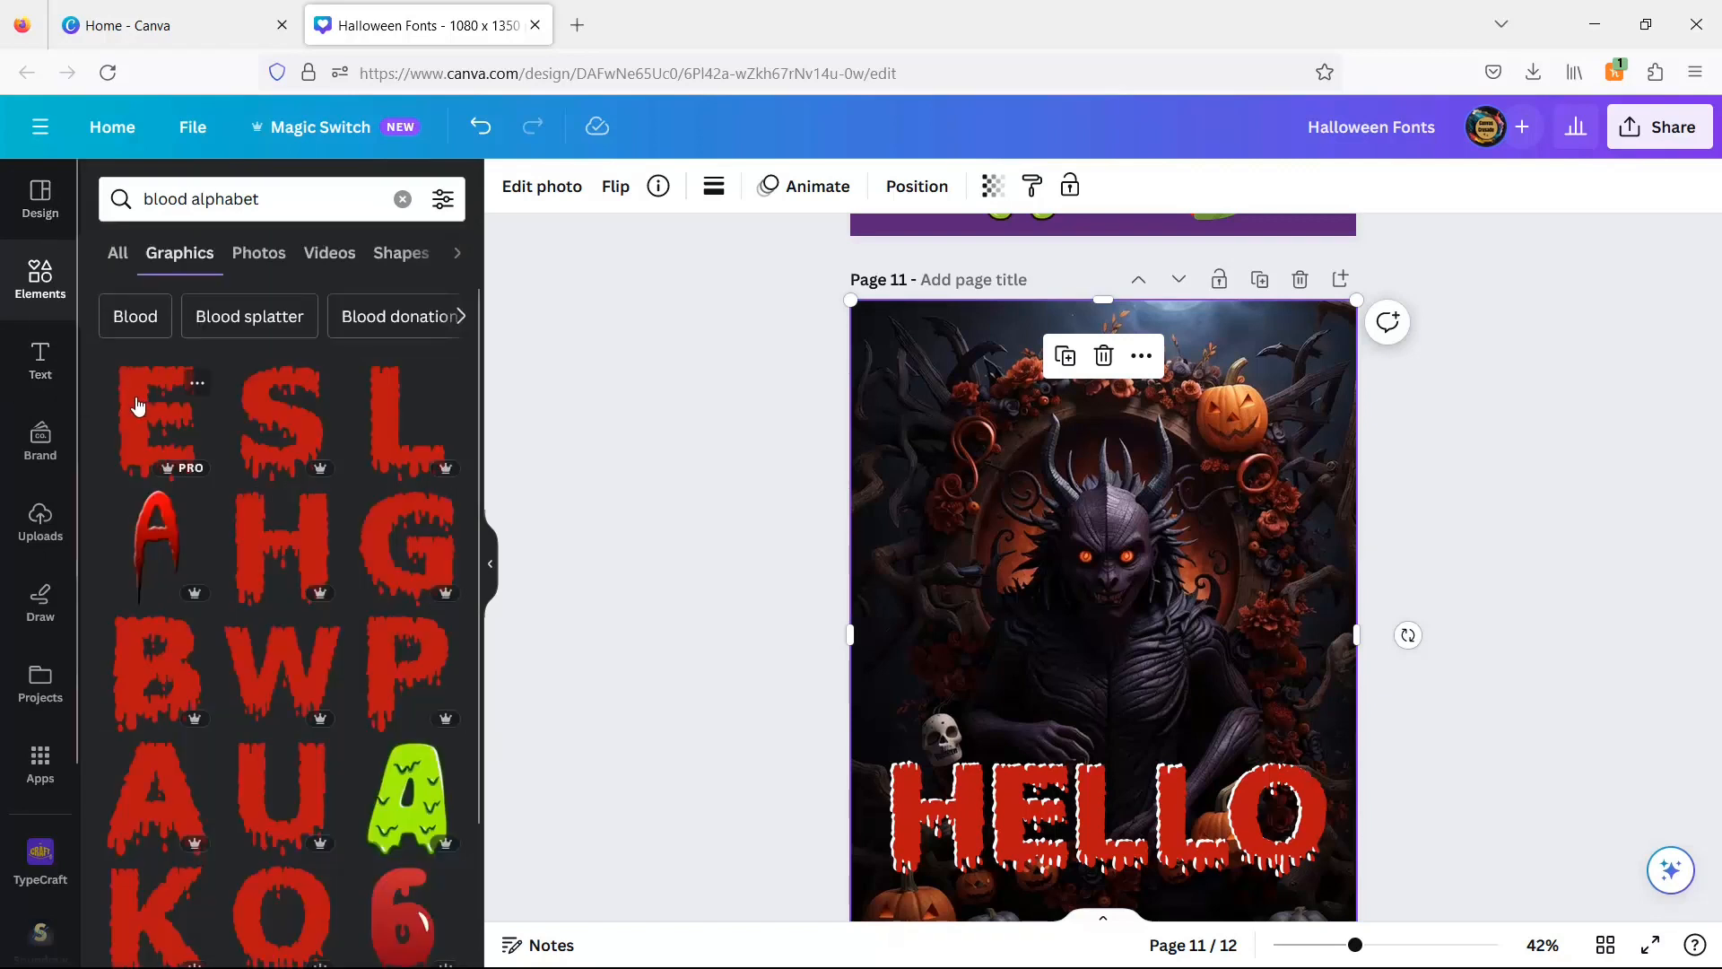
# Add the dripping blood letter E to page 11, enlarge it and place it to the upper left of the demon's head.
pyautogui.click(137, 406)
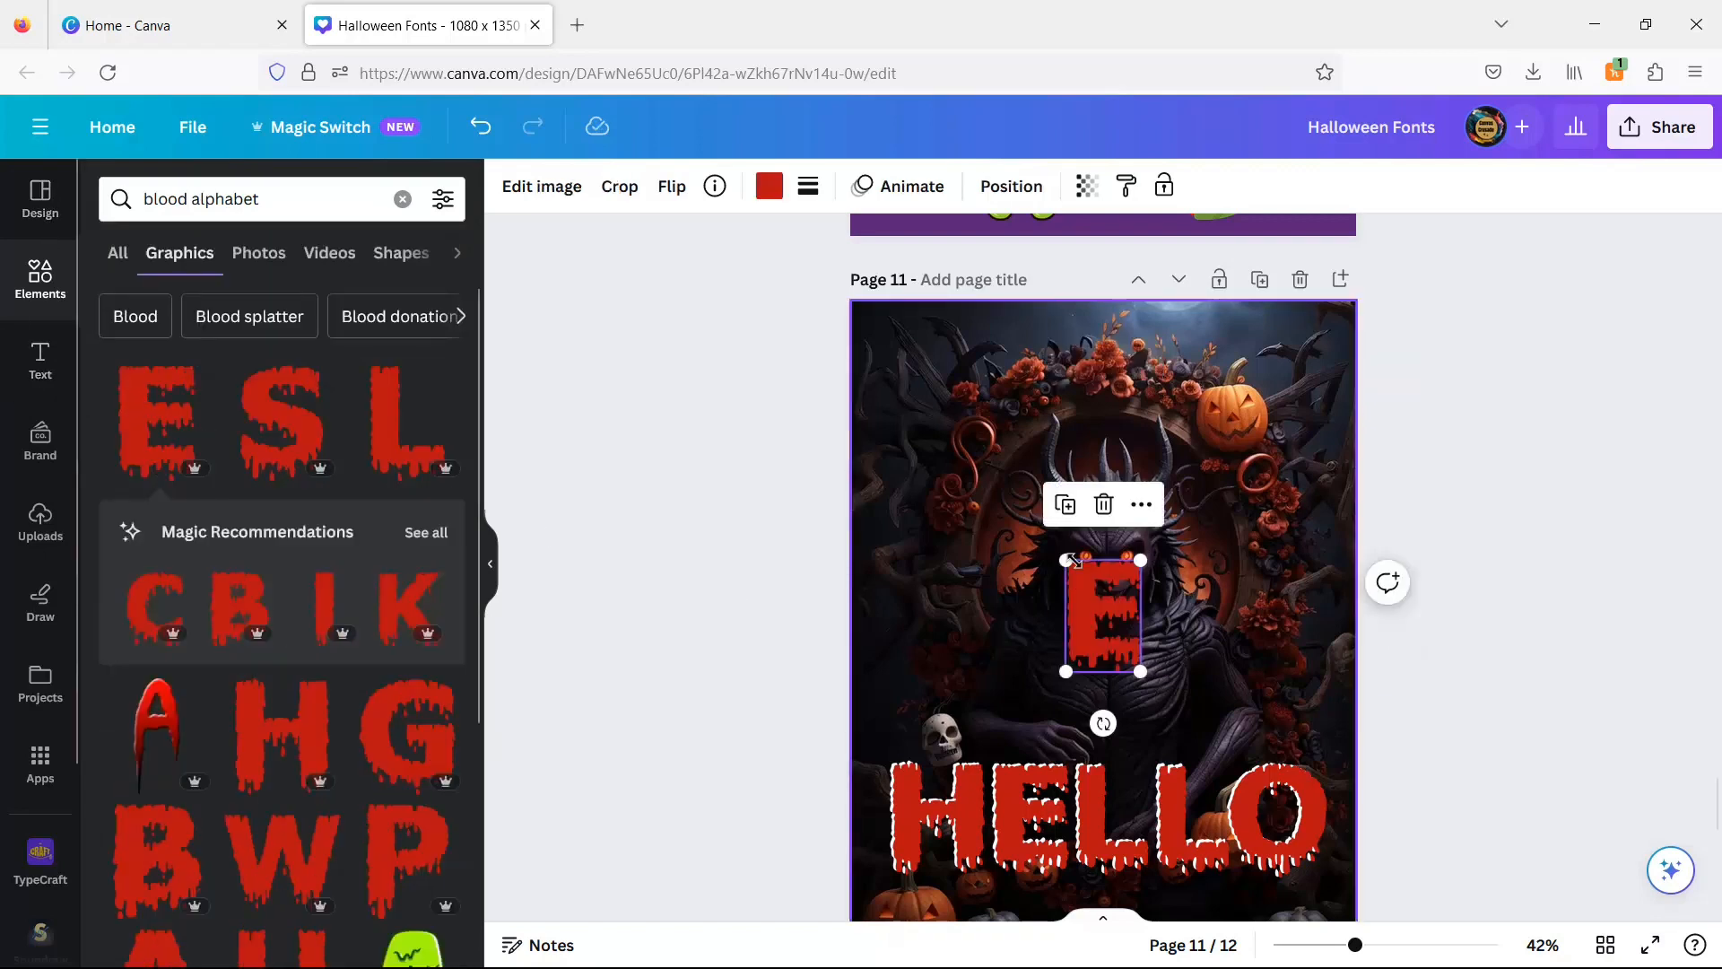
pyautogui.moveTo(1062, 551); pyautogui.dragTo(1026, 500)
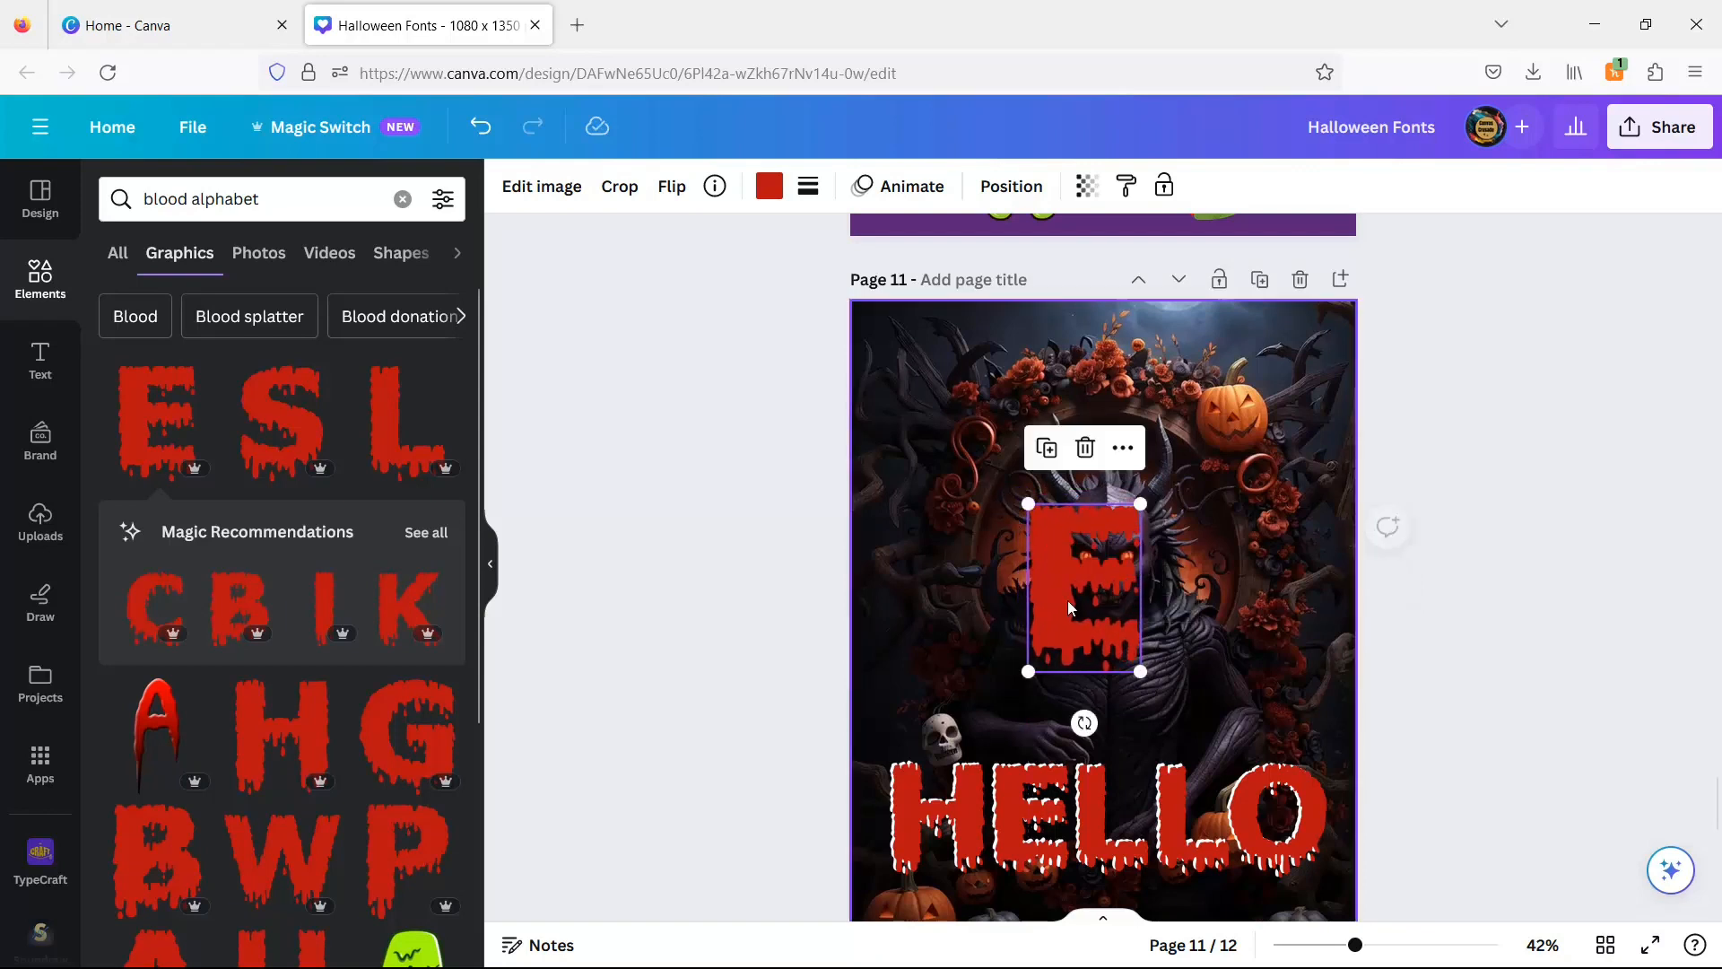
pyautogui.moveTo(1073, 639); pyautogui.dragTo(961, 491)
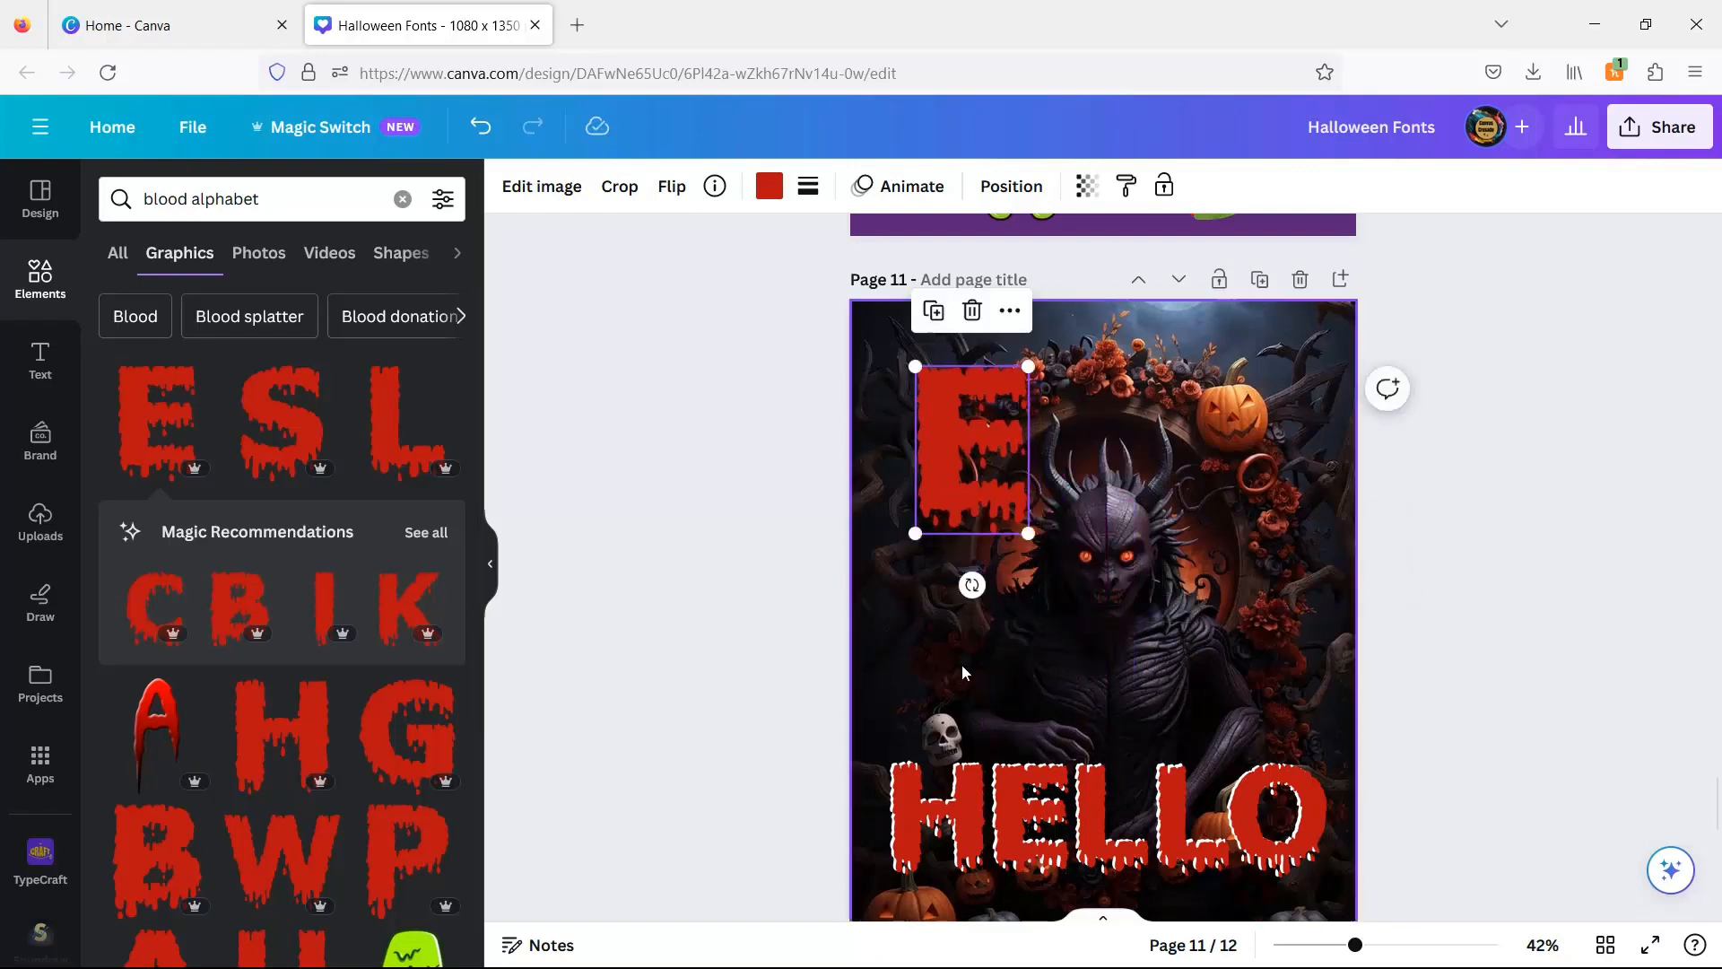
# Duplicate the blood letter E, place the copy beside the original and recolour the original white.
pyautogui.click(933, 314)
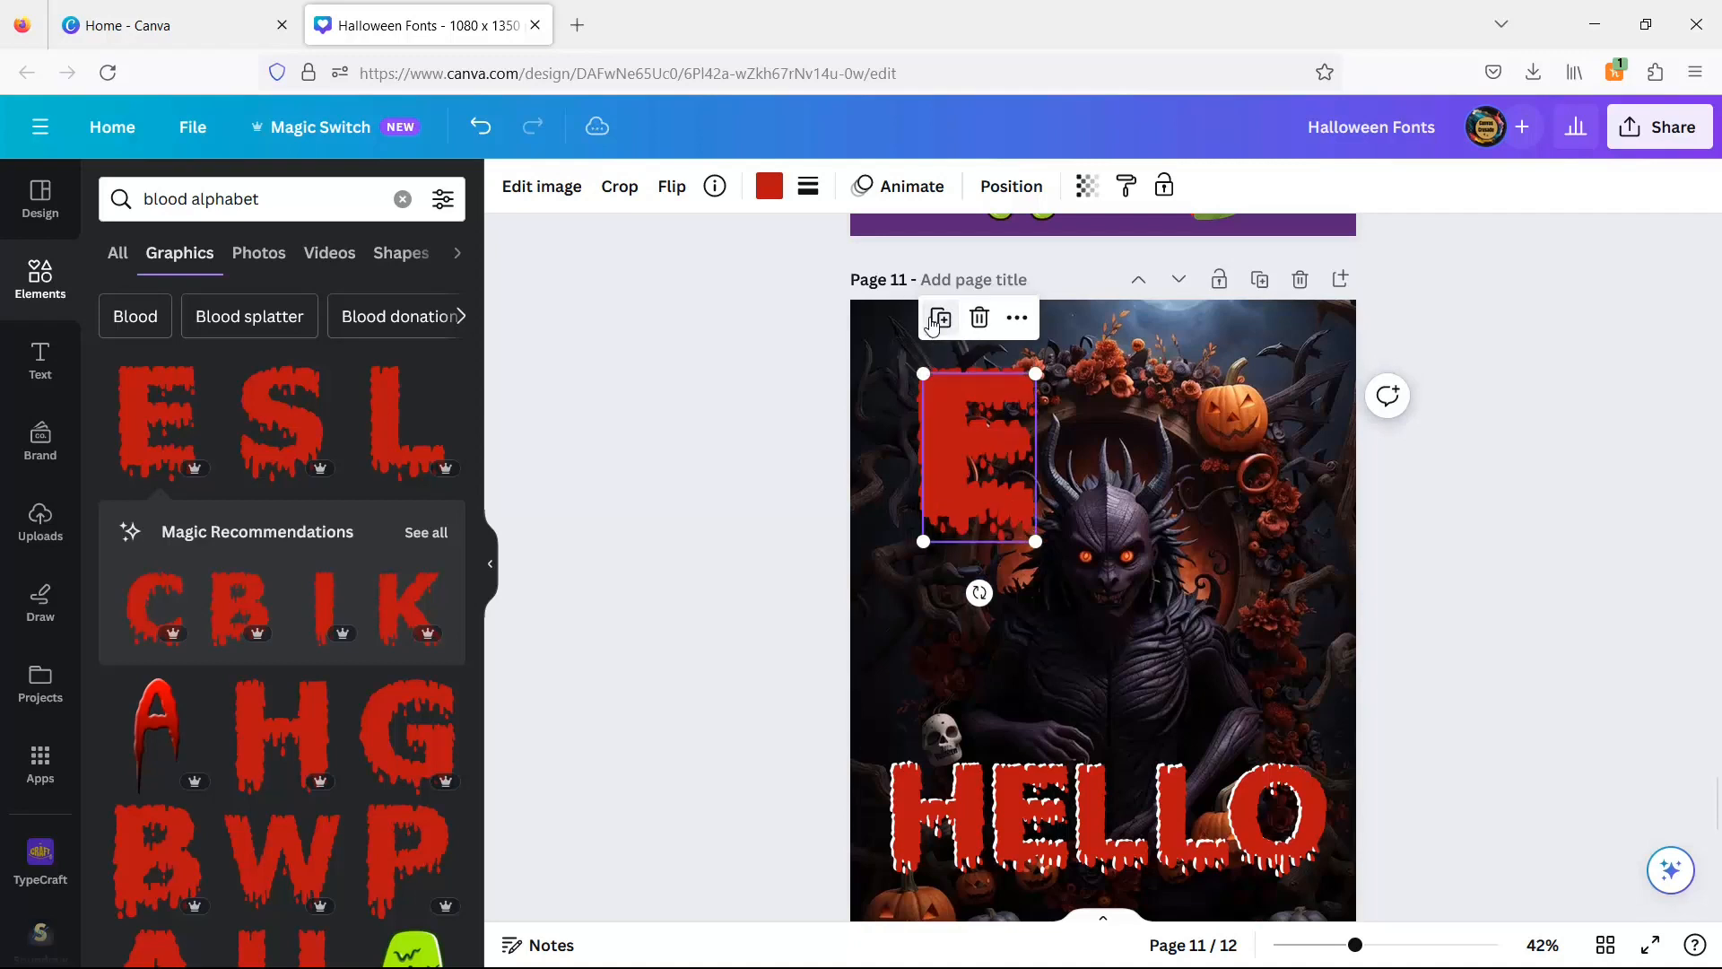
pyautogui.moveTo(956, 423); pyautogui.dragTo(1059, 422)
pyautogui.click(967, 421)
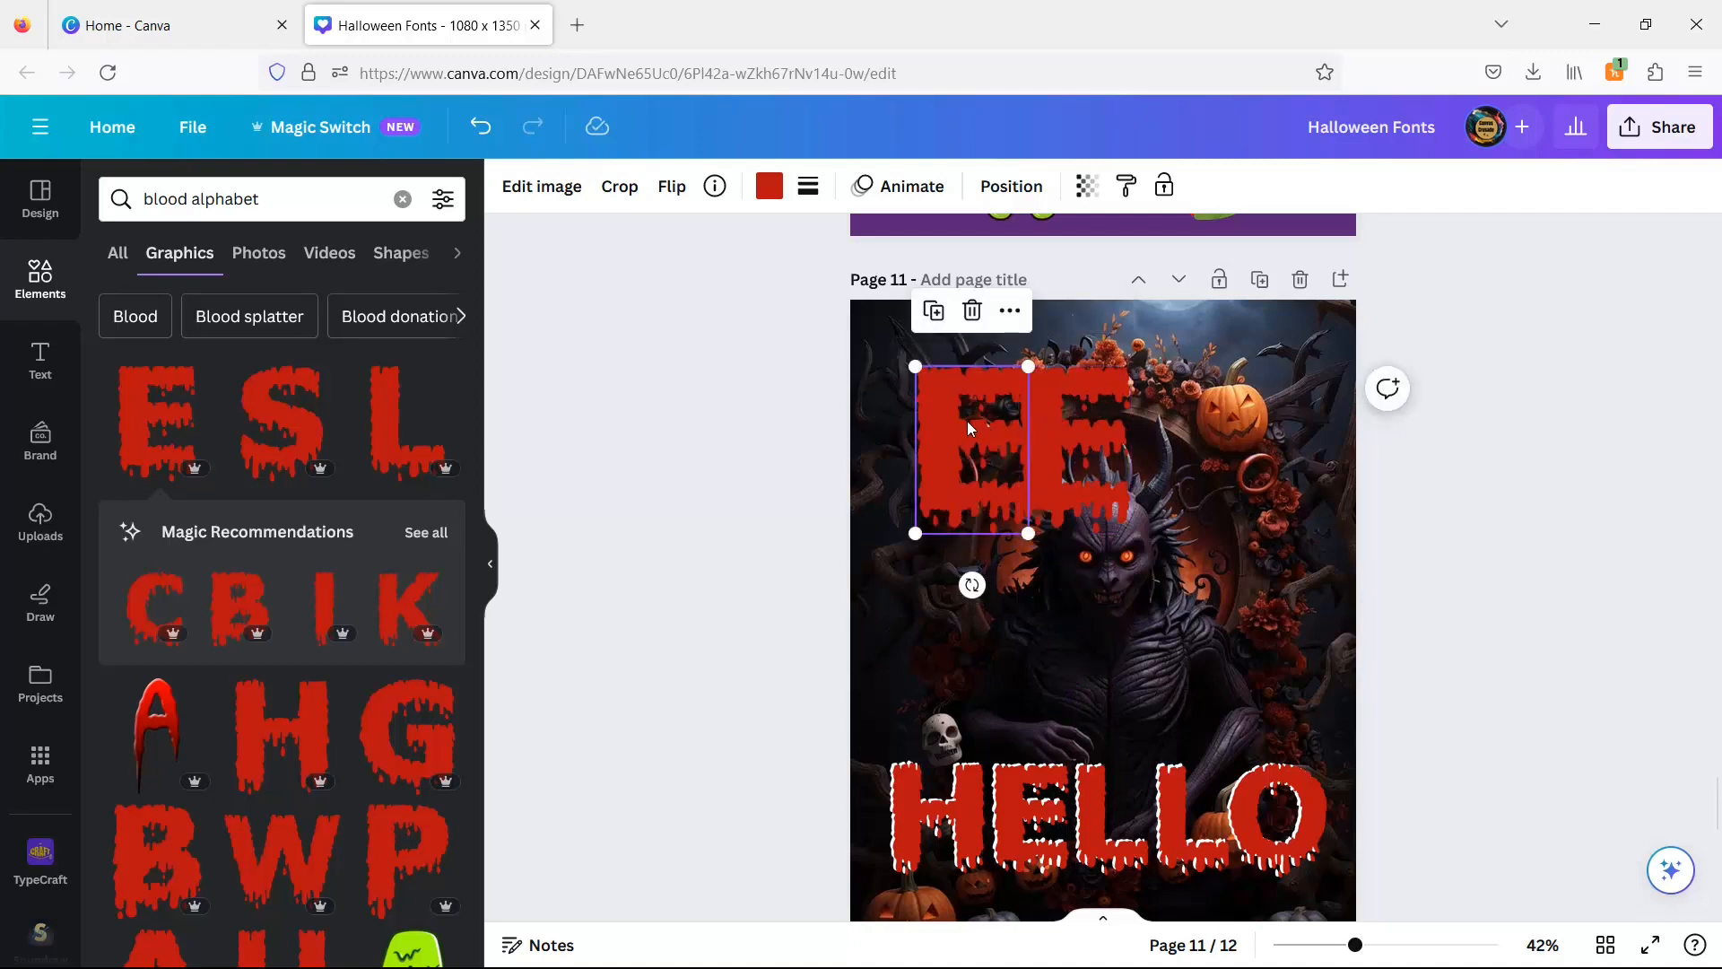
pyautogui.click(770, 186)
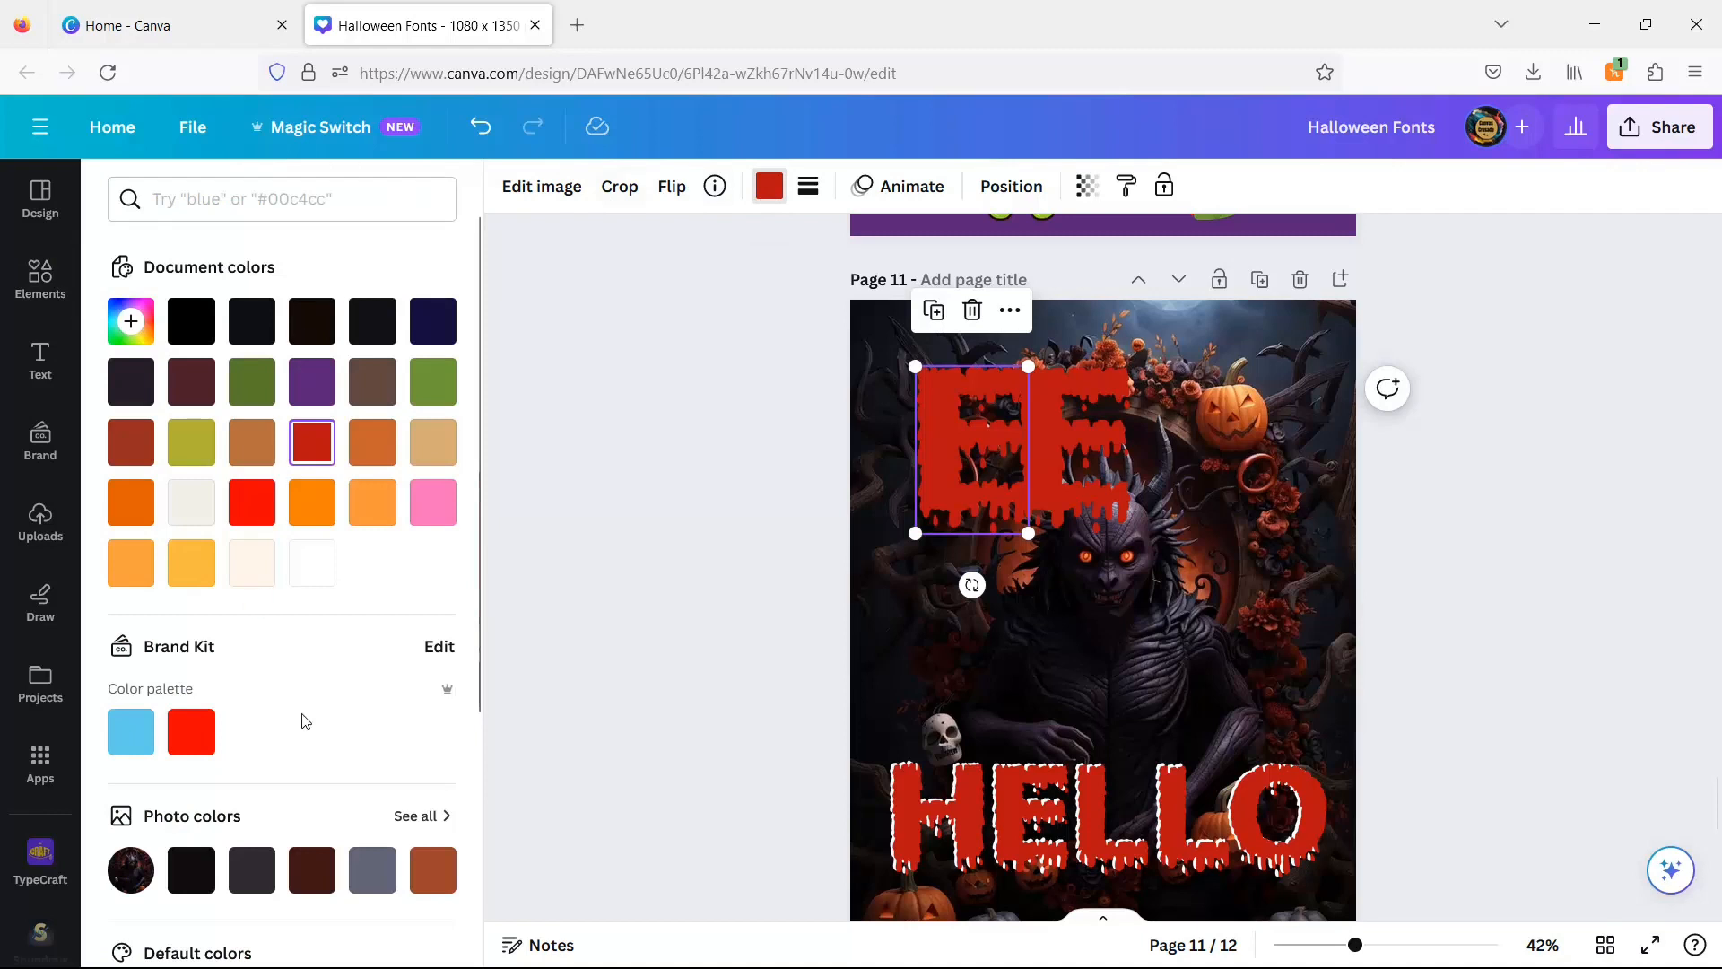
pyautogui.scroll(-4, 305, 720)
pyautogui.click(434, 672)
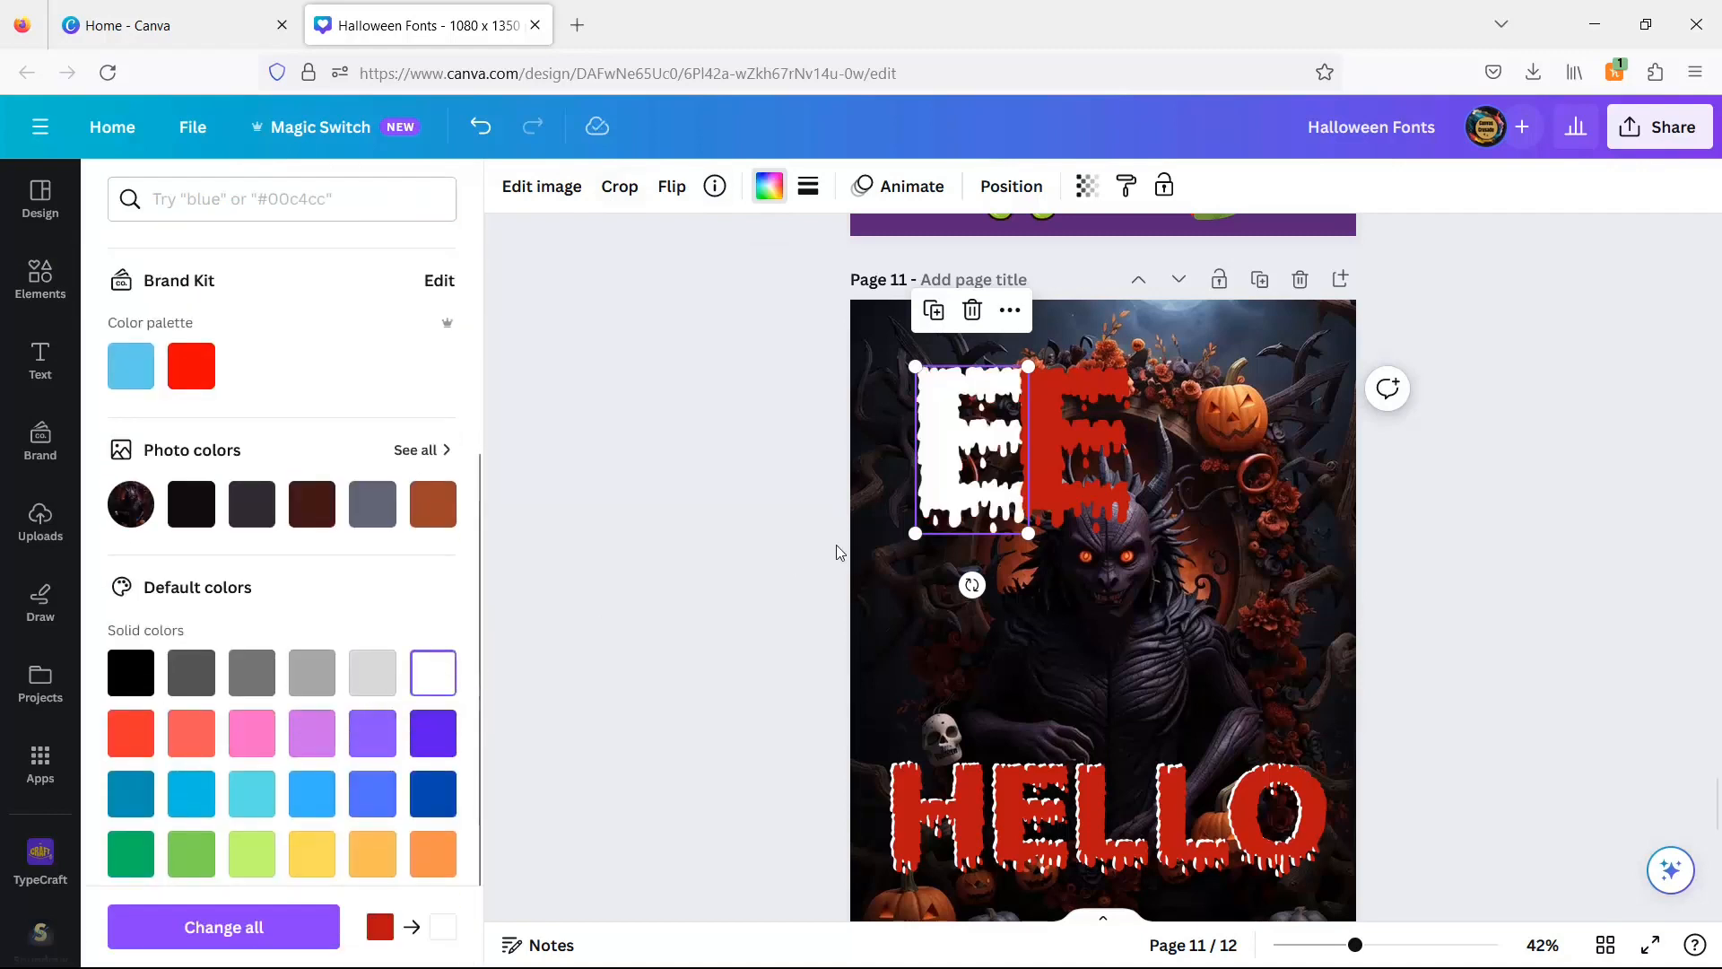
# Place the red letter E over the white one, slightly offset sideways.
pyautogui.click(1070, 509)
pyautogui.moveTo(1069, 509); pyautogui.dragTo(981, 500)
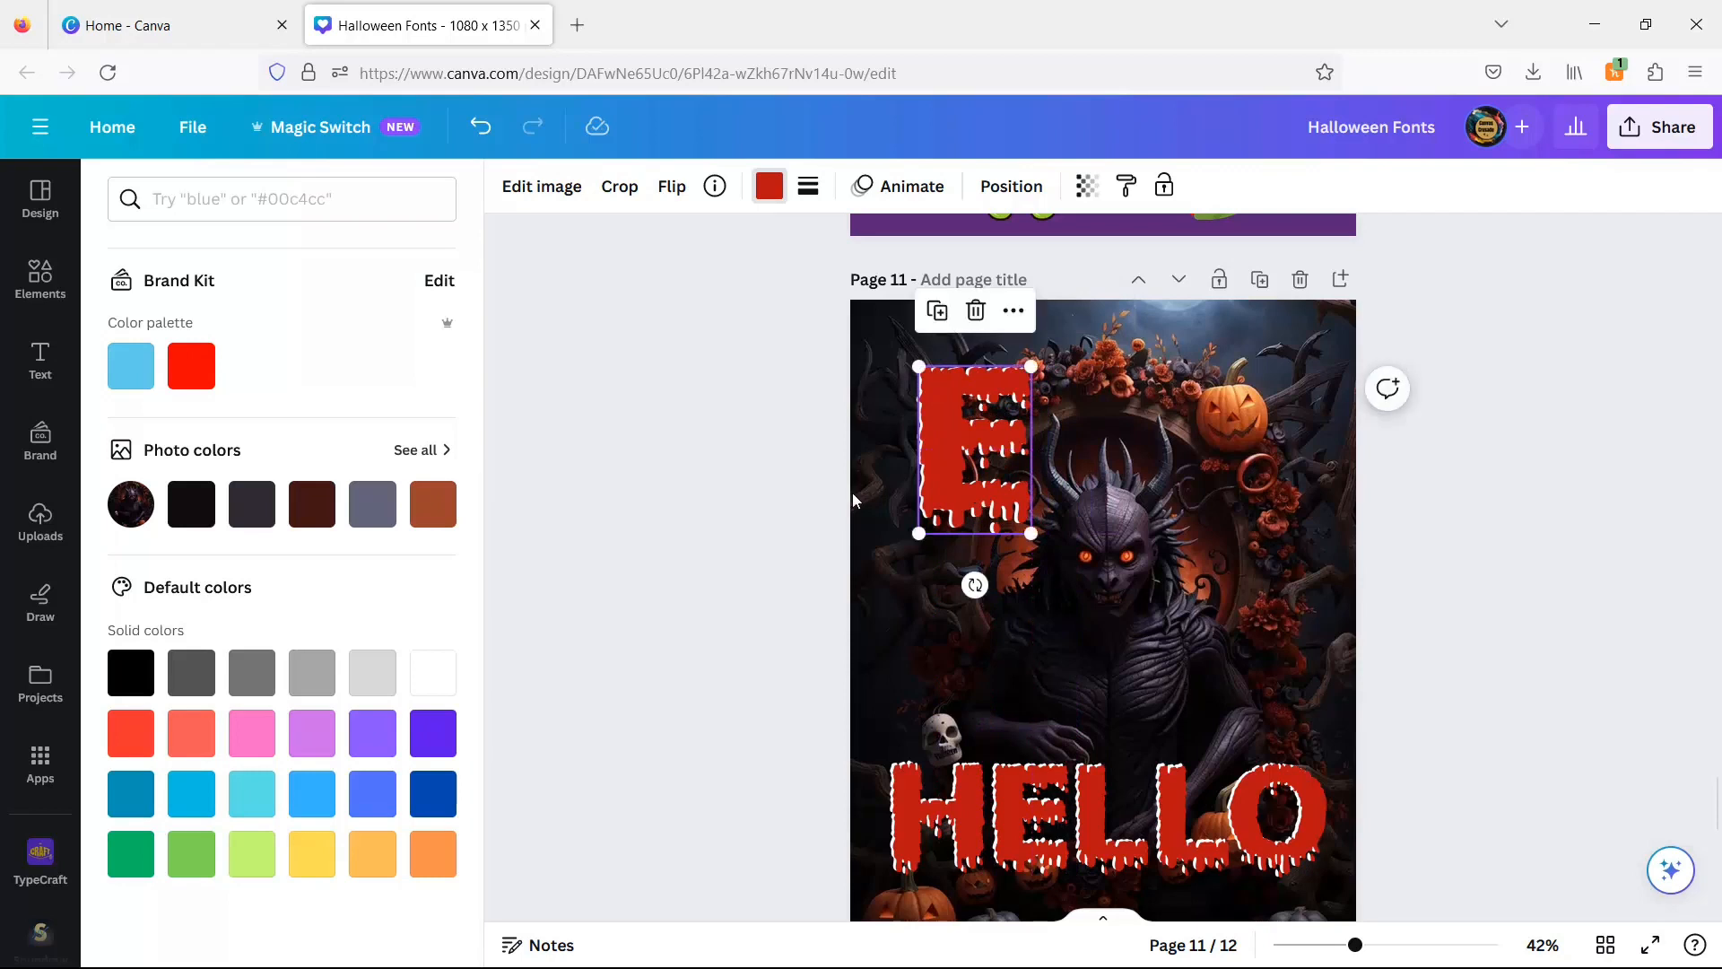
pyautogui.click(710, 477)
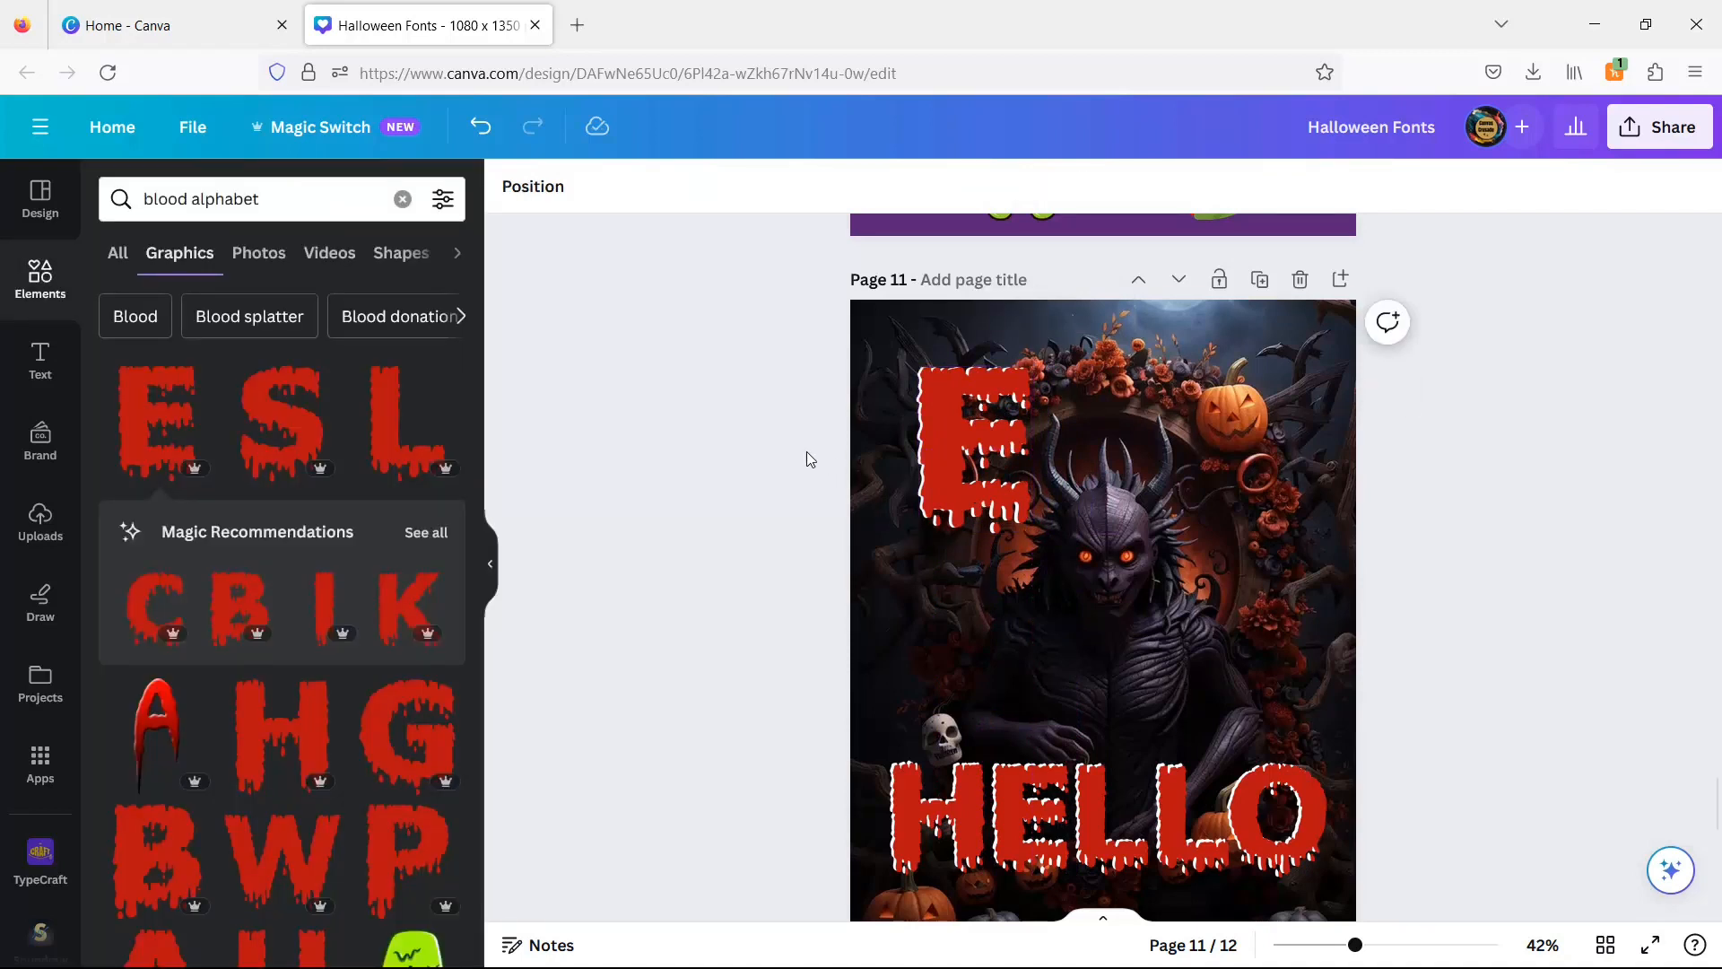
pyautogui.moveTo(805, 450); pyautogui.dragTo(993, 454)
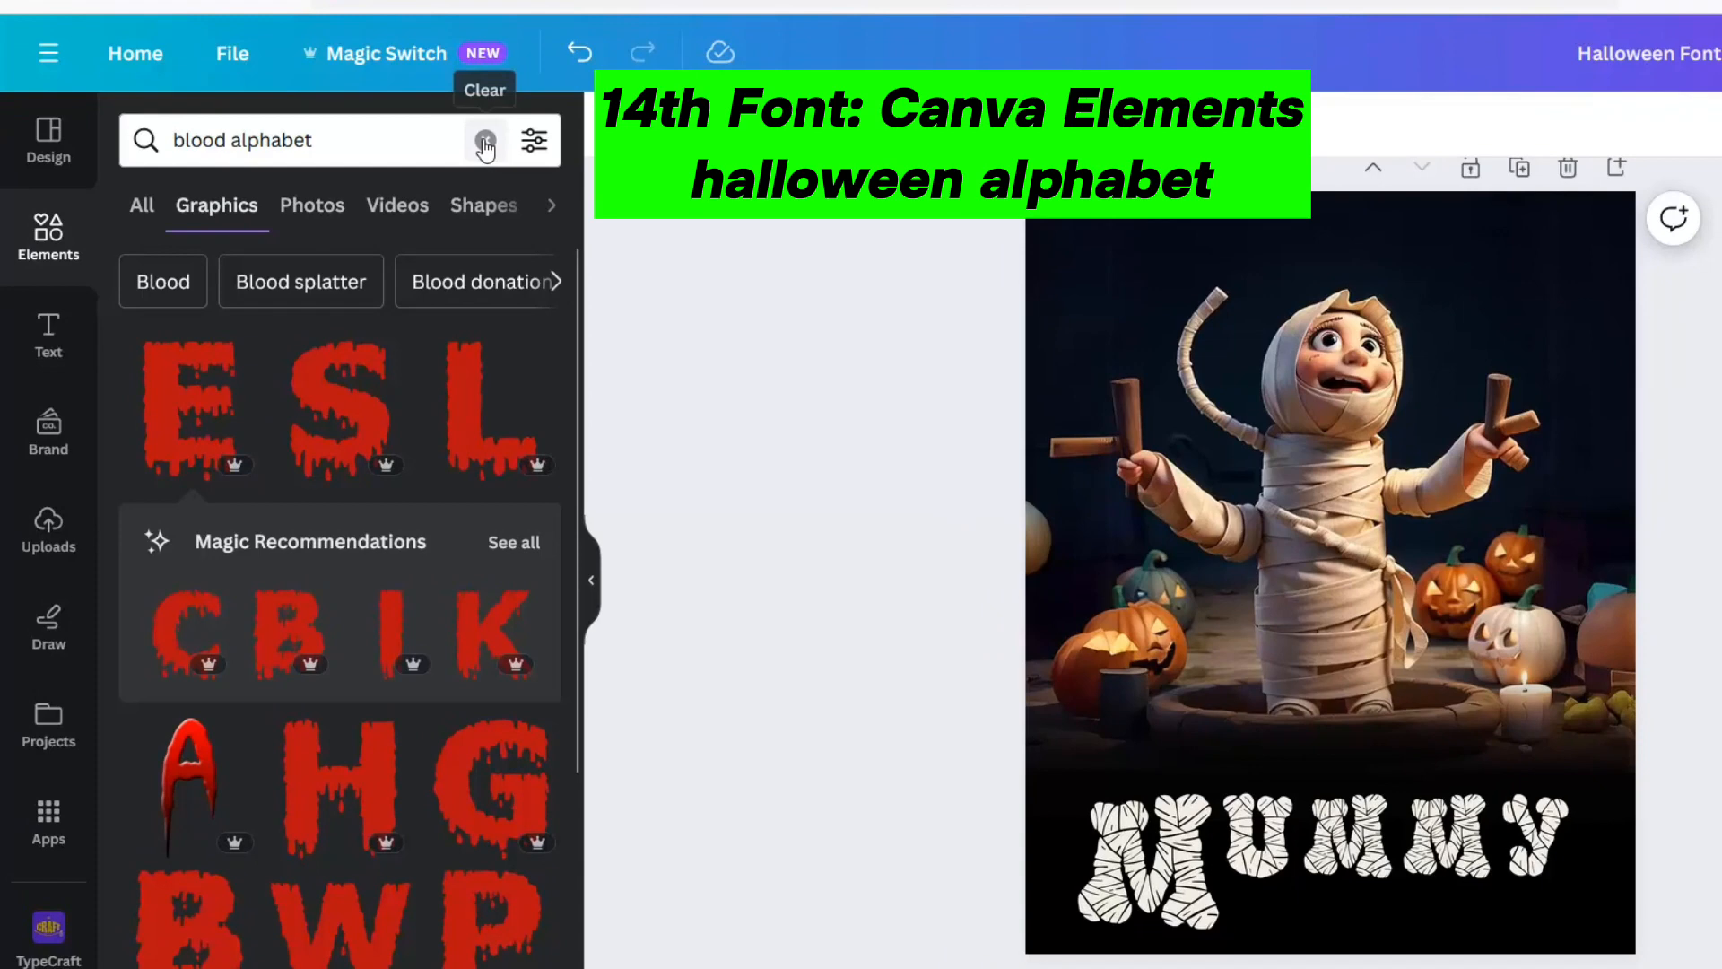
# Search the elements for "halloween alphabet" from page 12 and show all the graphics found.
pyautogui.click(484, 143)
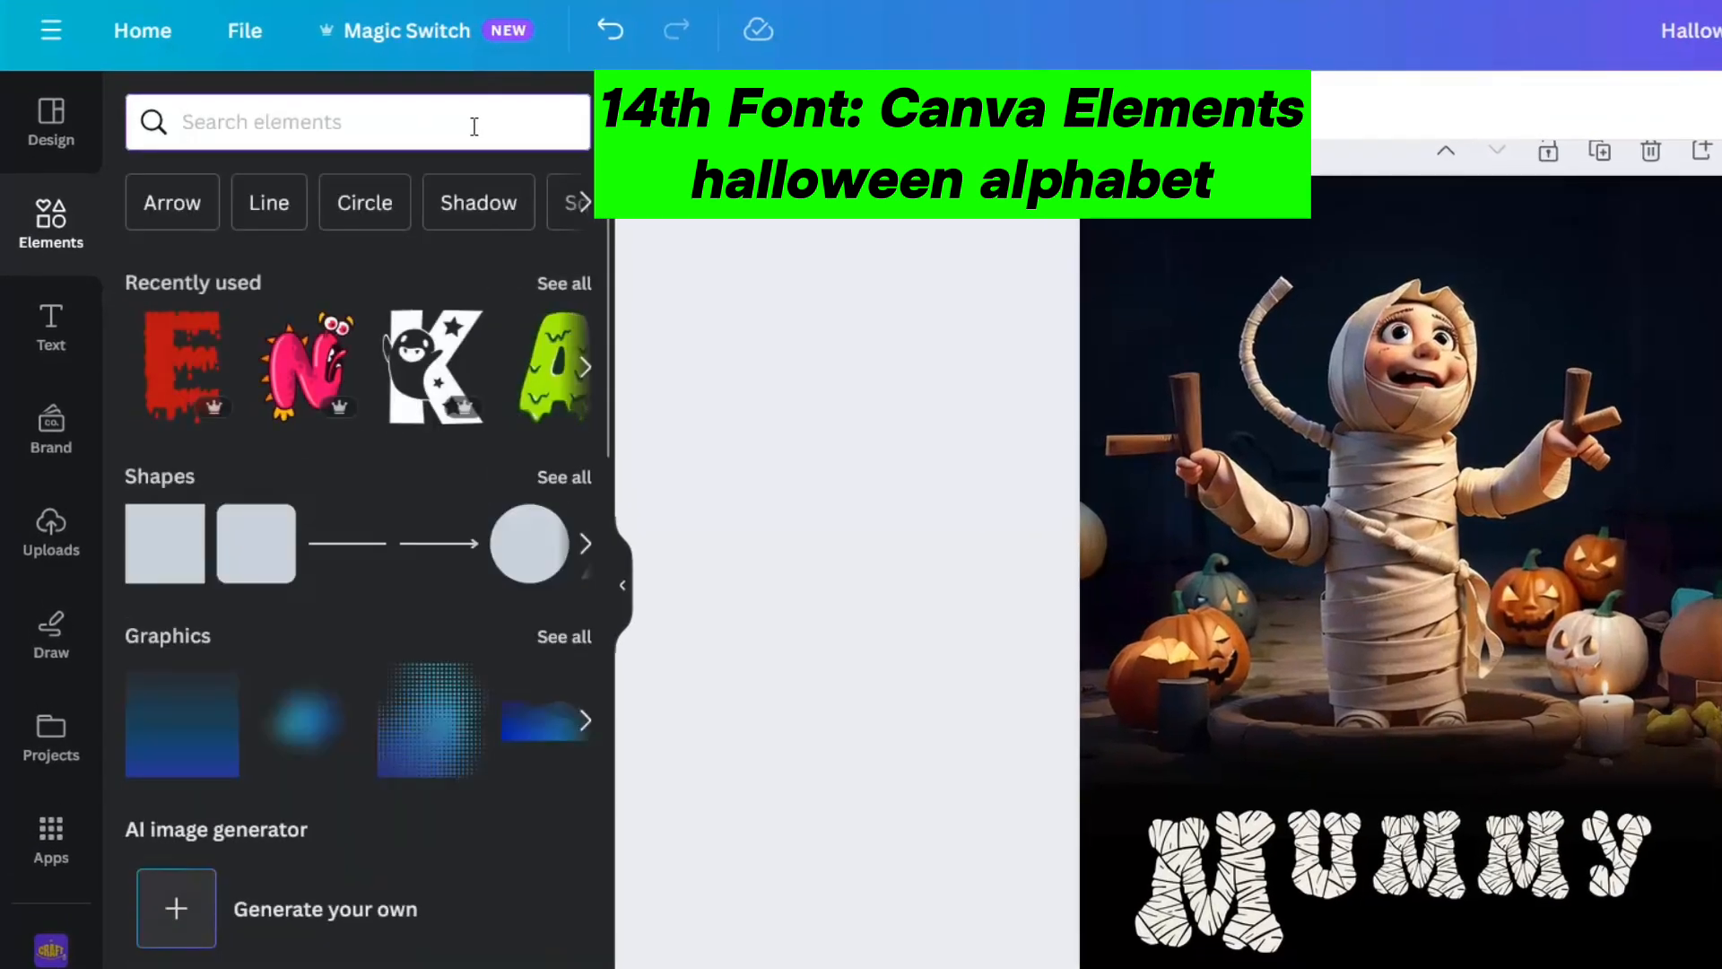
pyautogui.write('hallowee')
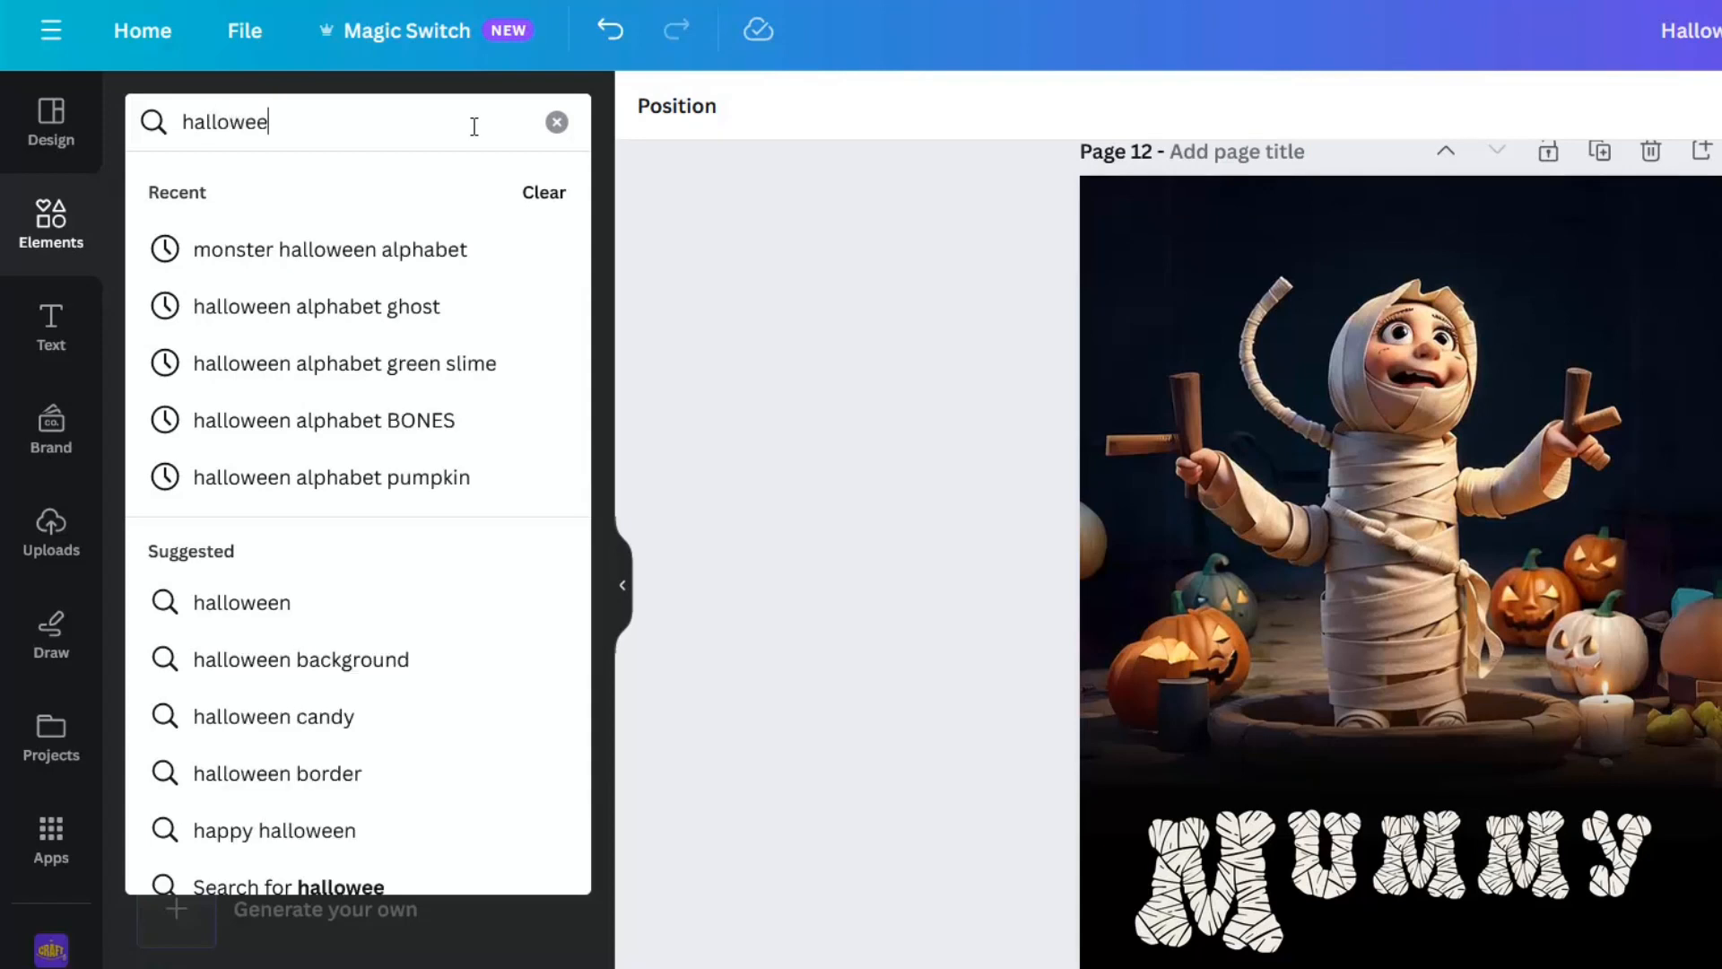
pyautogui.write('n alphabet')
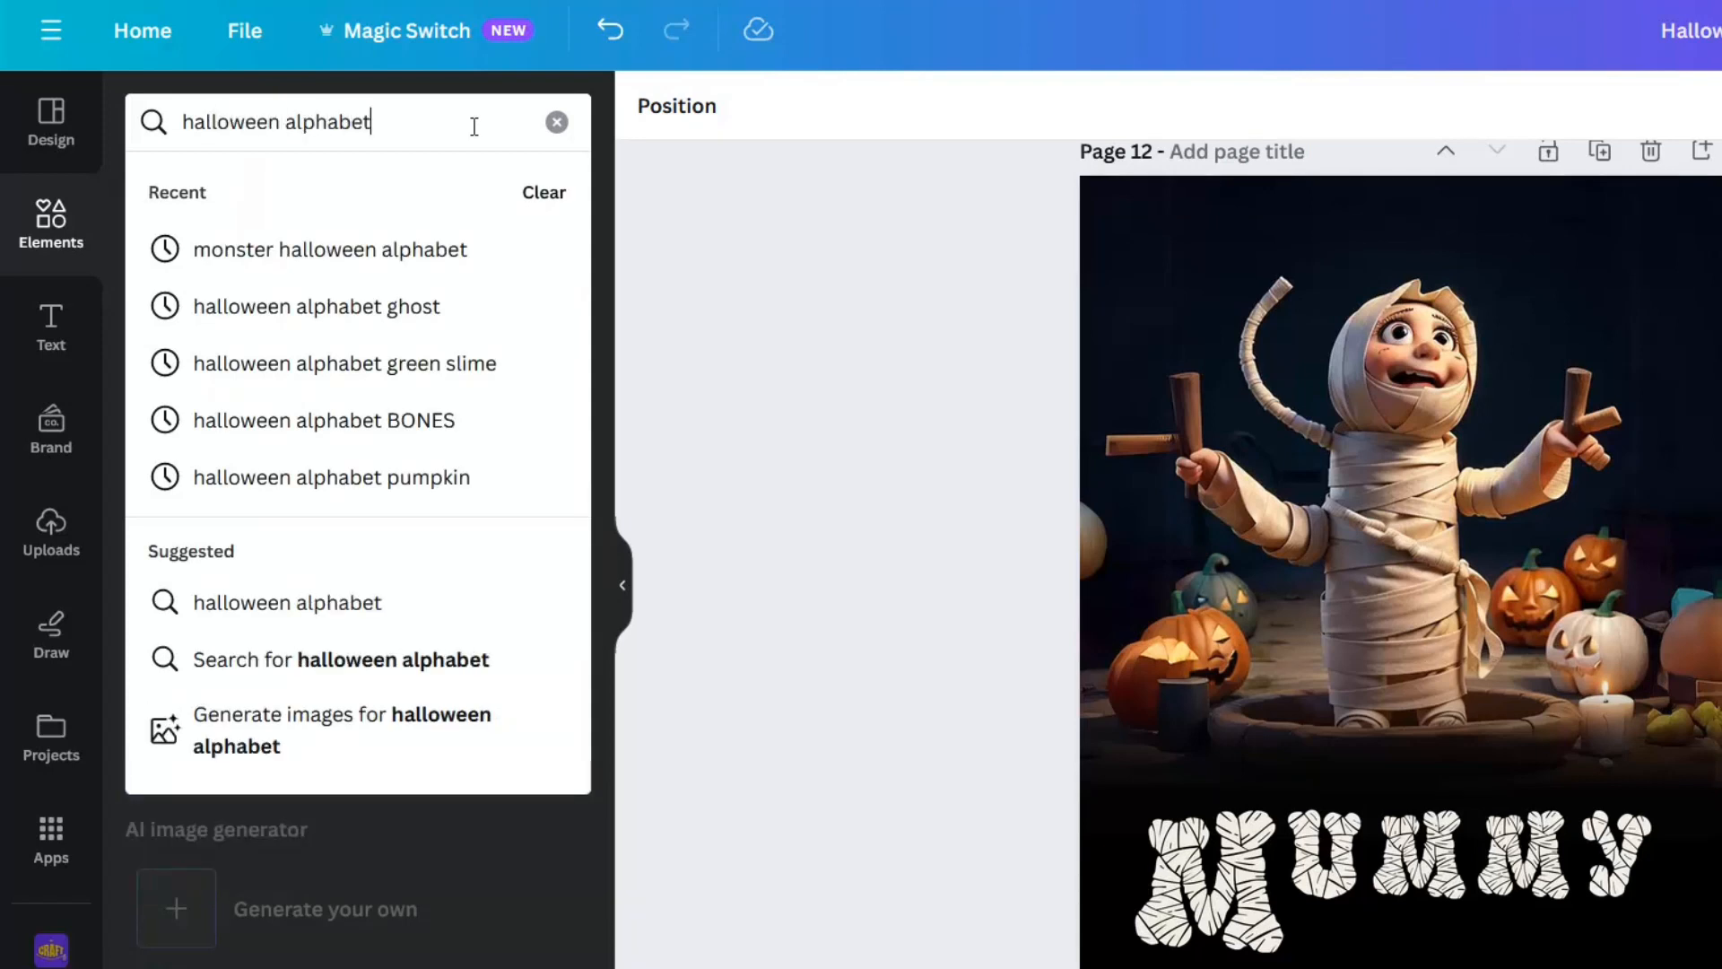
pyautogui.press('Return')
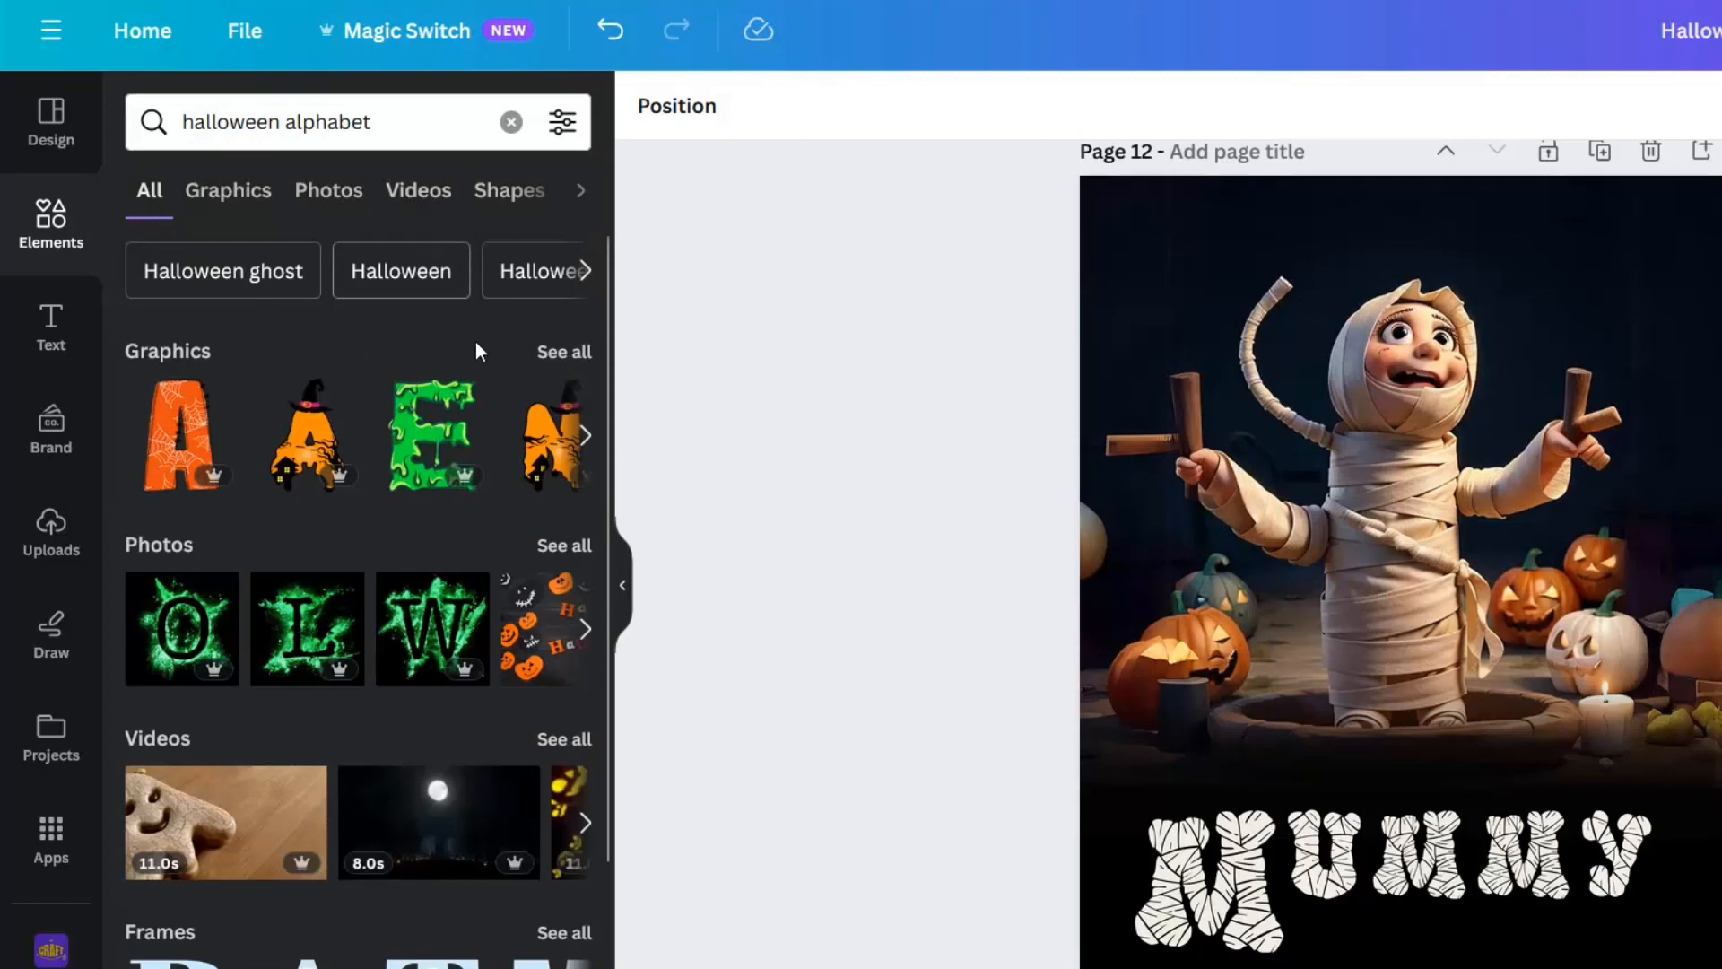
pyautogui.click(560, 368)
# Examine the different styles of Halloween letters in the graphics results.
pyautogui.scroll(-3, 514, 711)
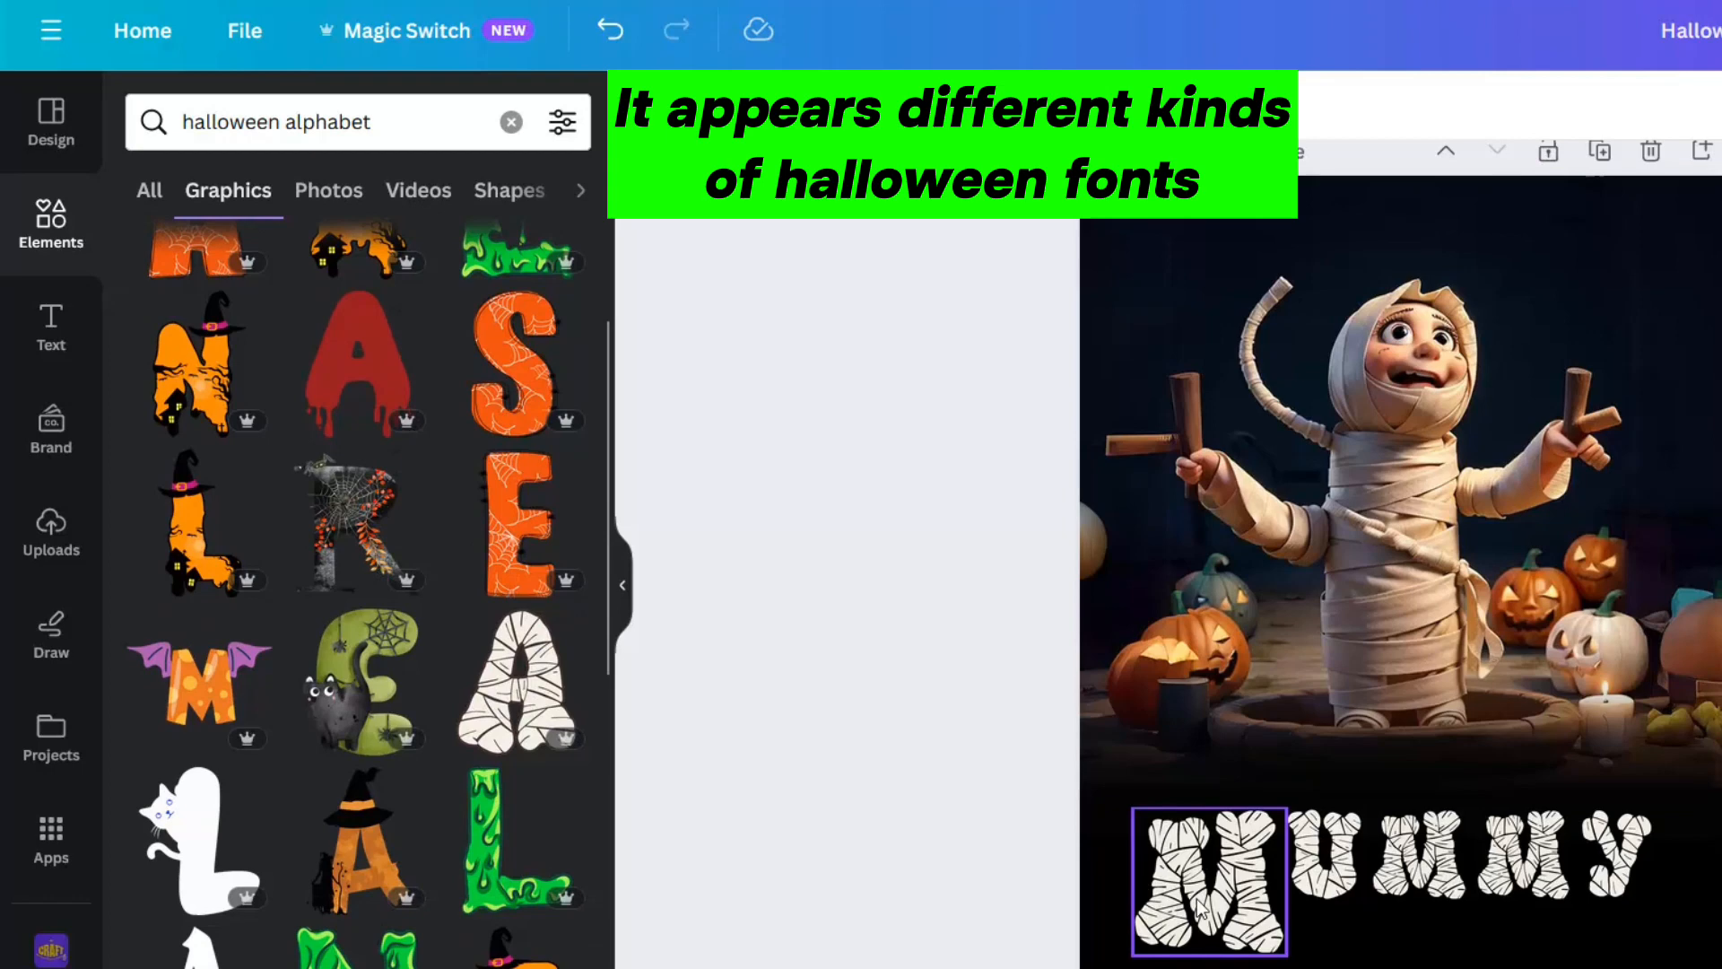
pyautogui.scroll(-5, 328, 691)
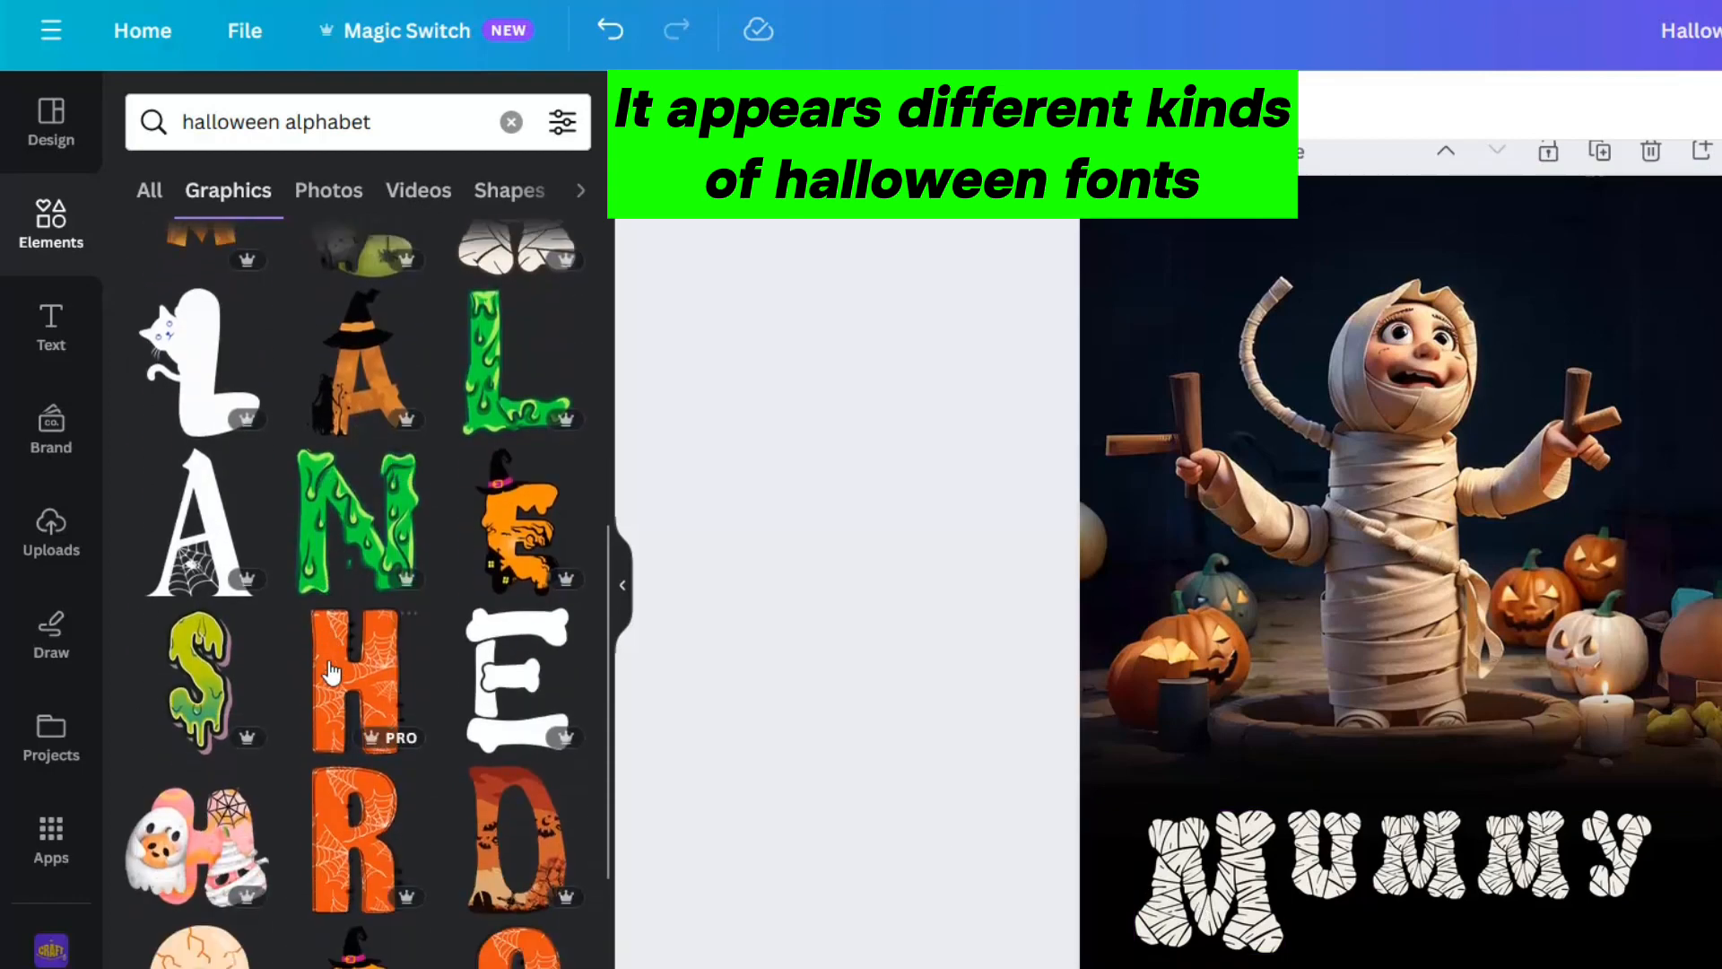
pyautogui.scroll(-6, 341, 668)
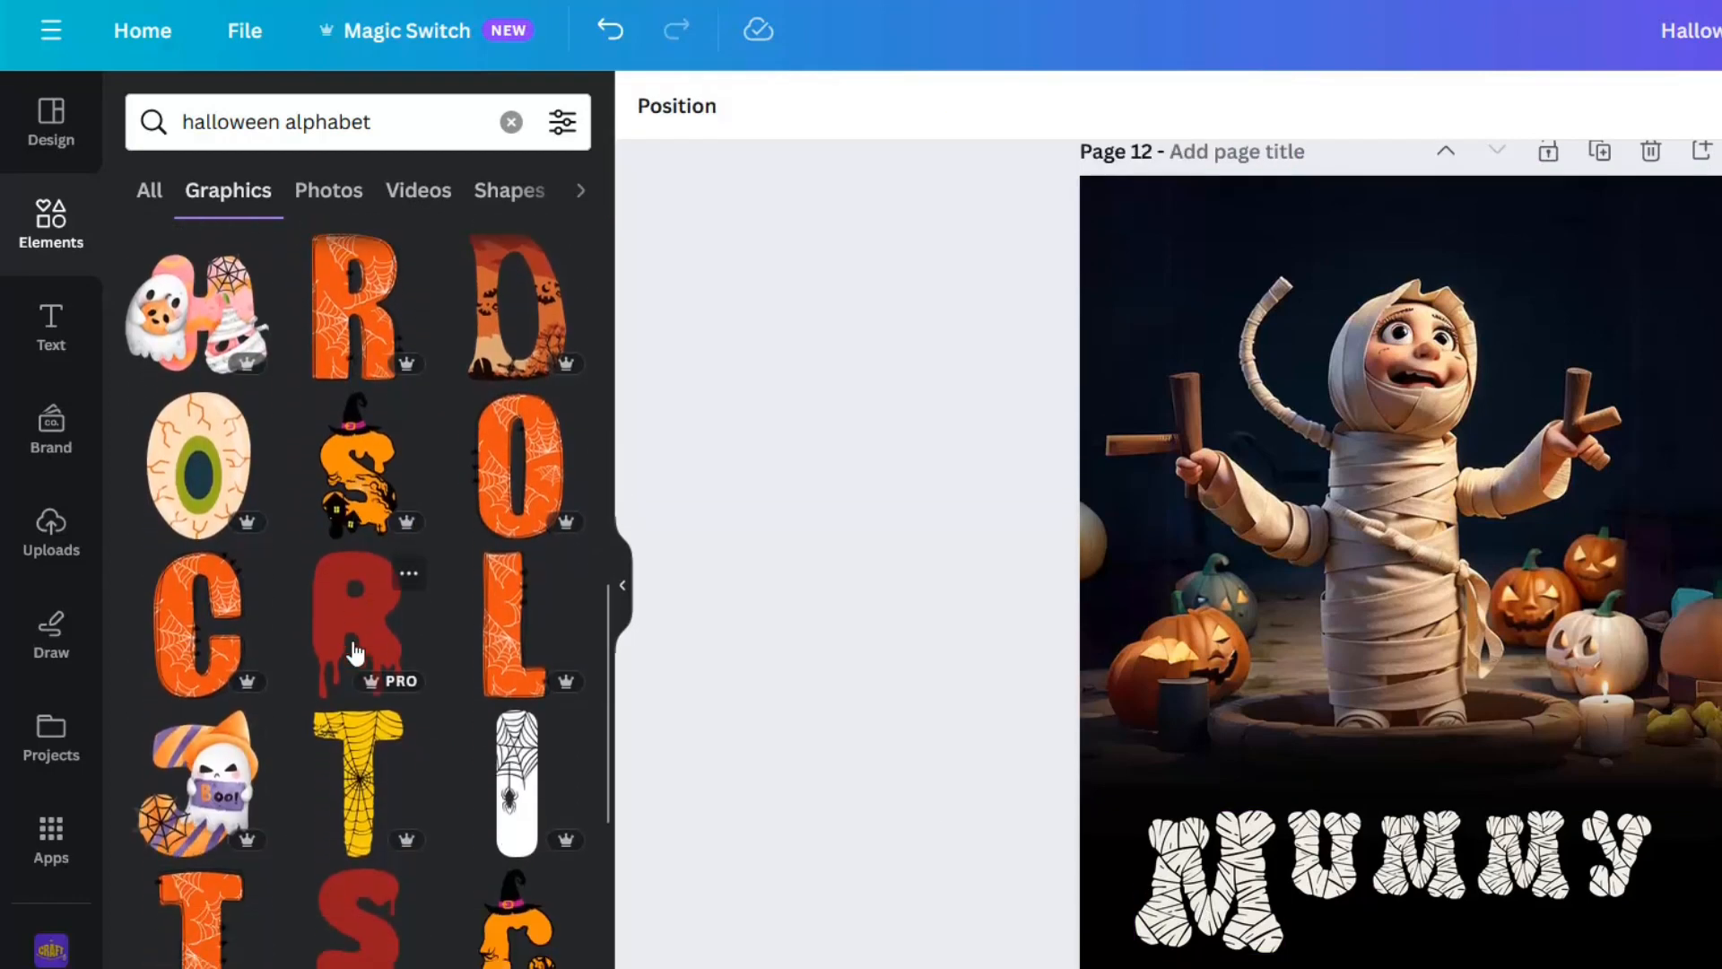
pyautogui.scroll(-8, 357, 653)
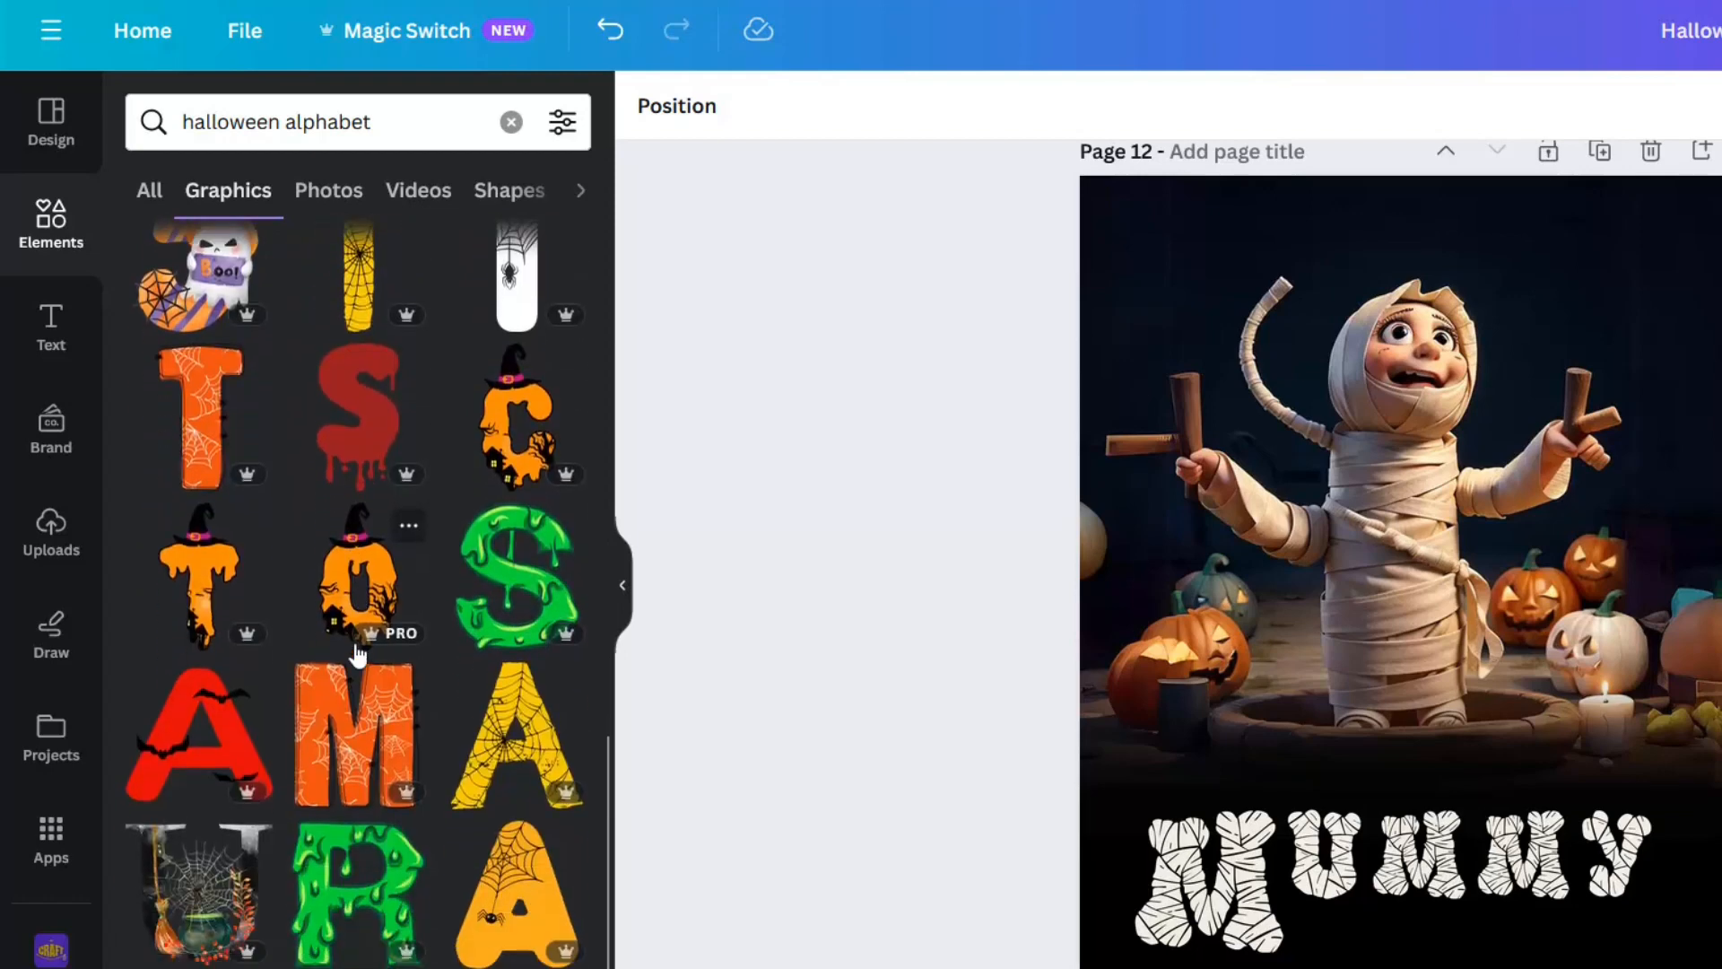
pyautogui.scroll(-2, 358, 656)
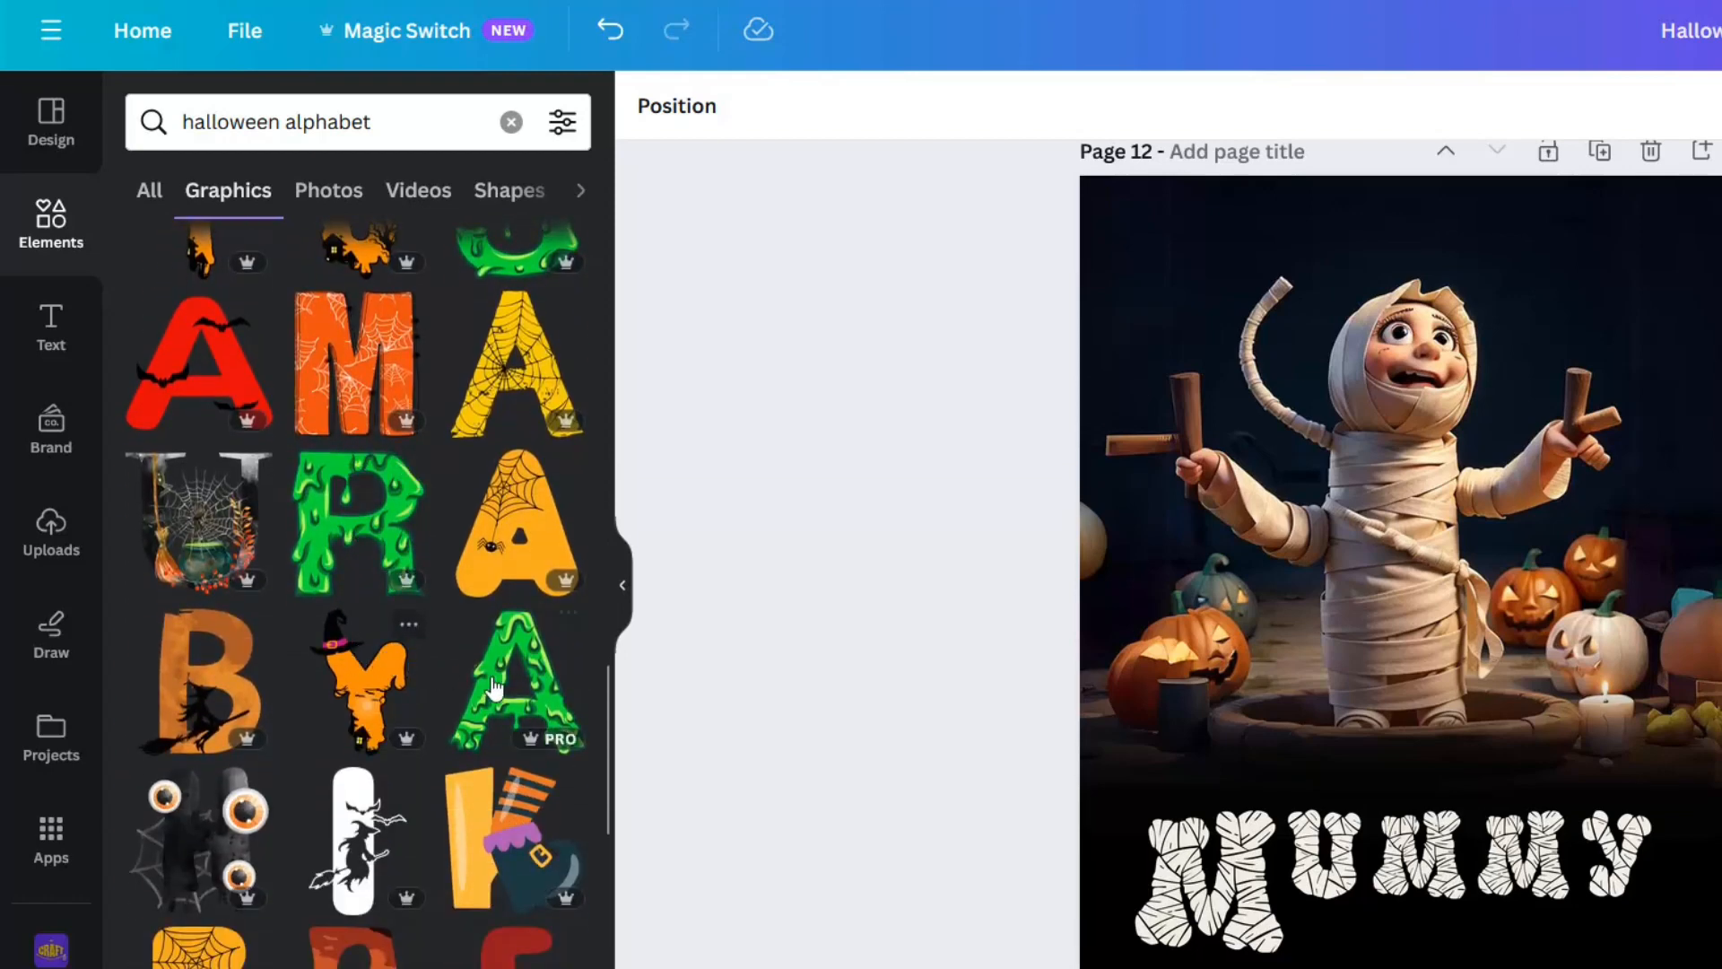
pyautogui.scroll(-5, 492, 689)
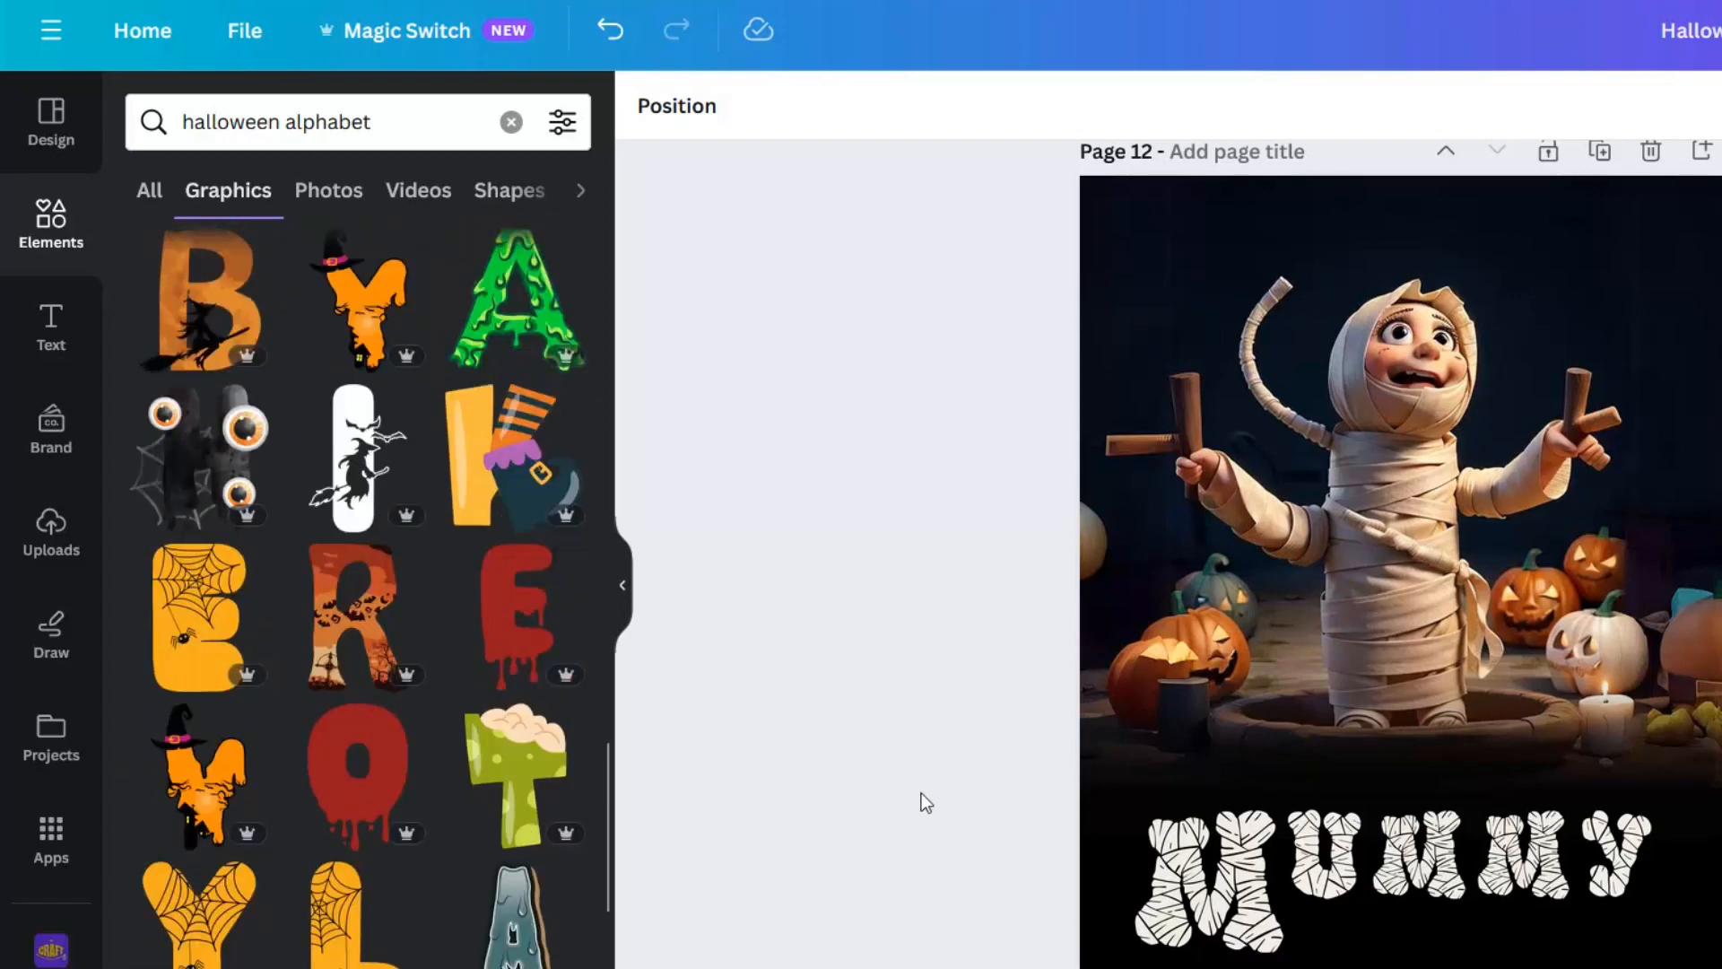
pyautogui.scroll(-1, 922, 792)
pyautogui.scroll(2, 922, 793)
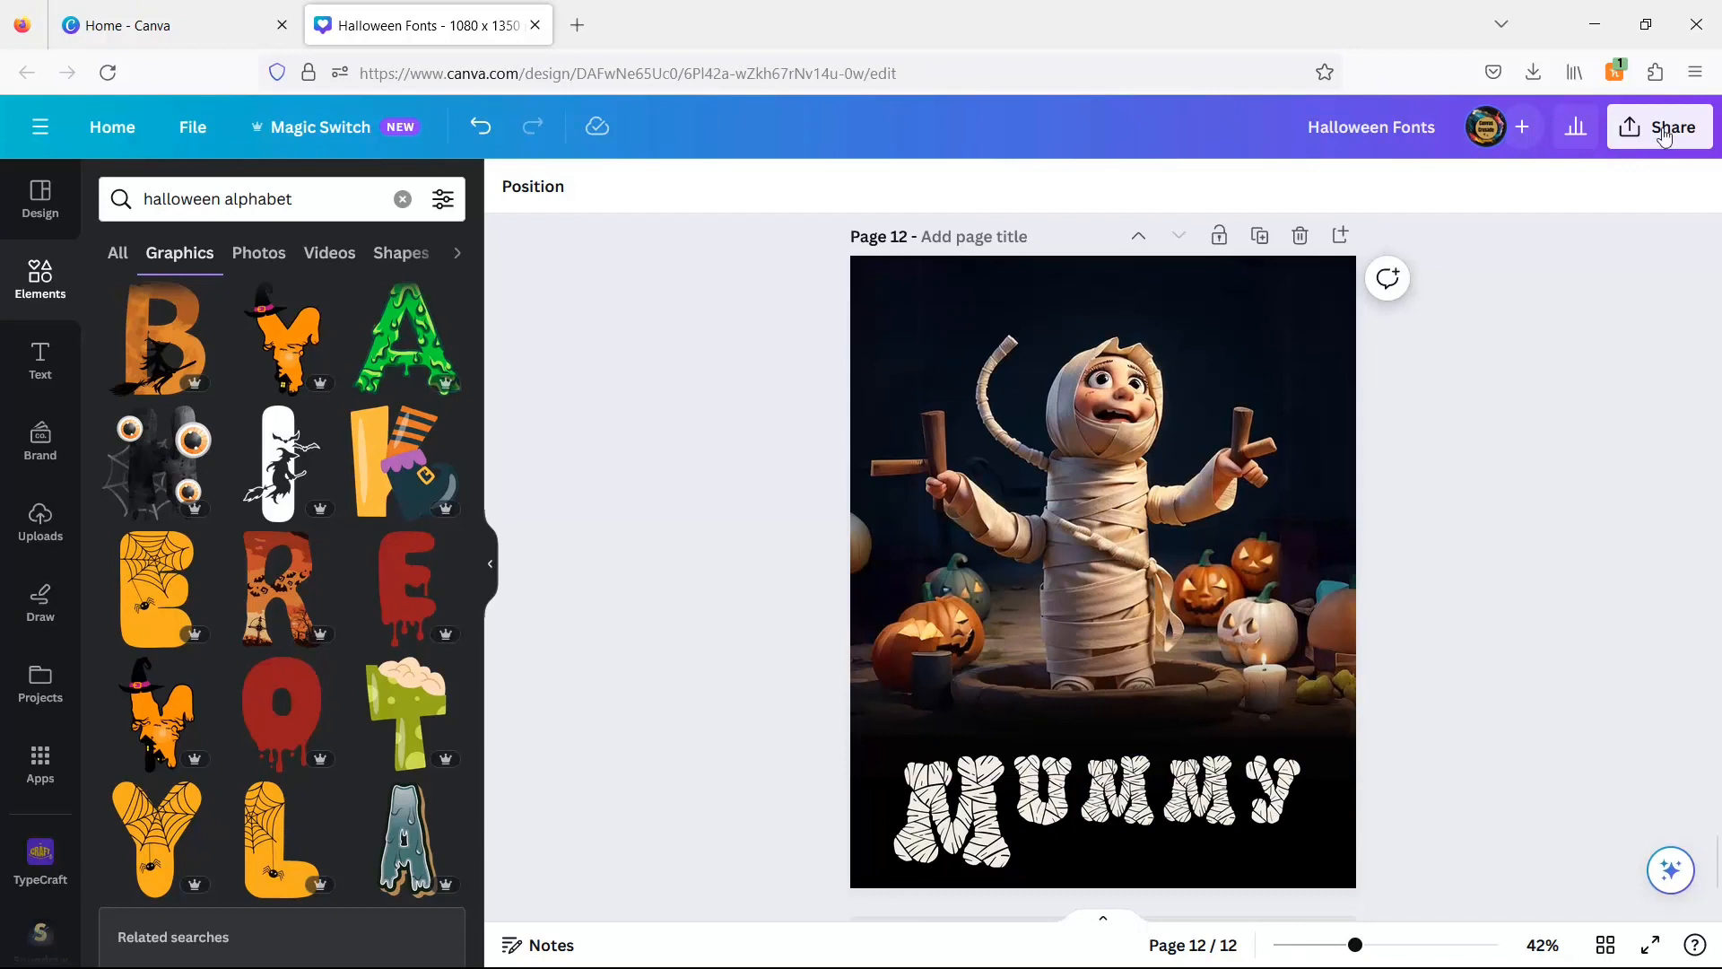
# Open the download settings for the Halloween Fonts design.
pyautogui.click(1664, 134)
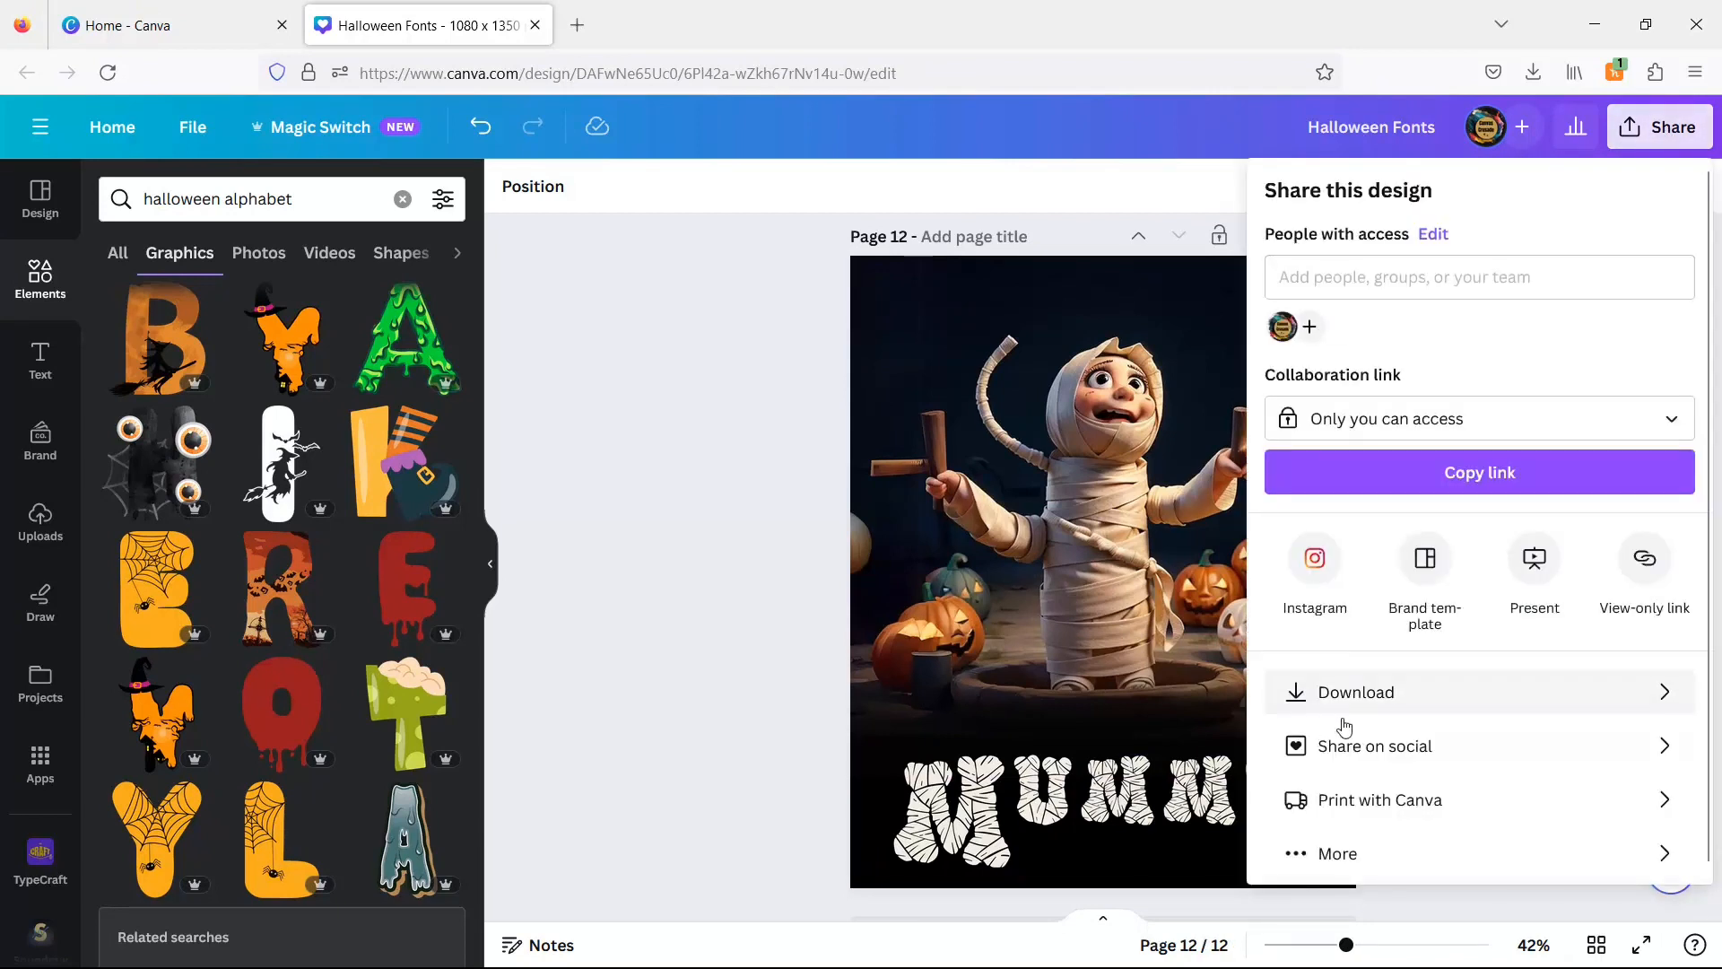
pyautogui.click(1354, 693)
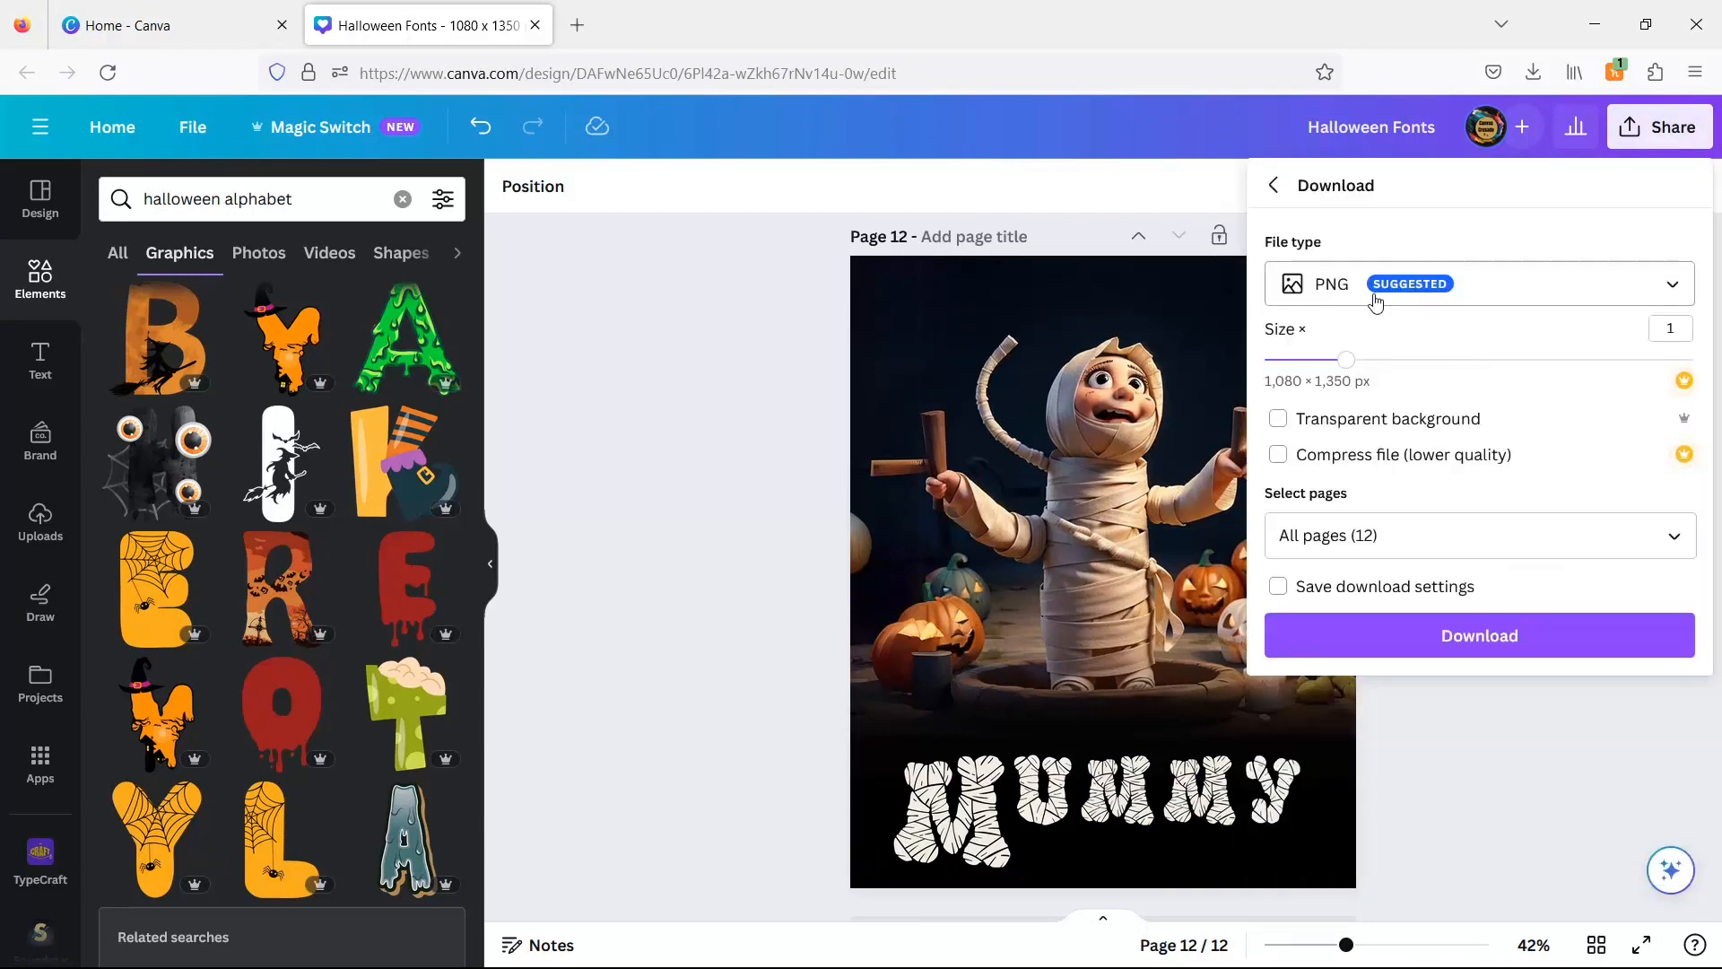